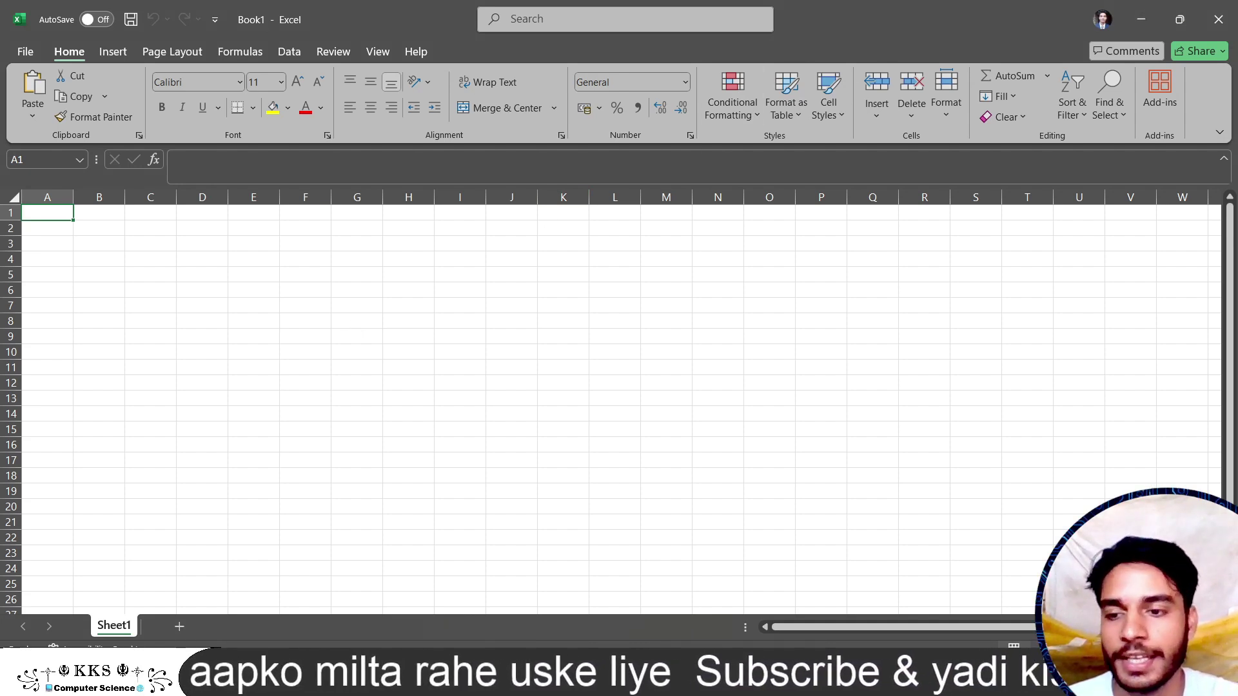
Launch Excel from the Windows search and Run box, then close the extra start screen
key(super)
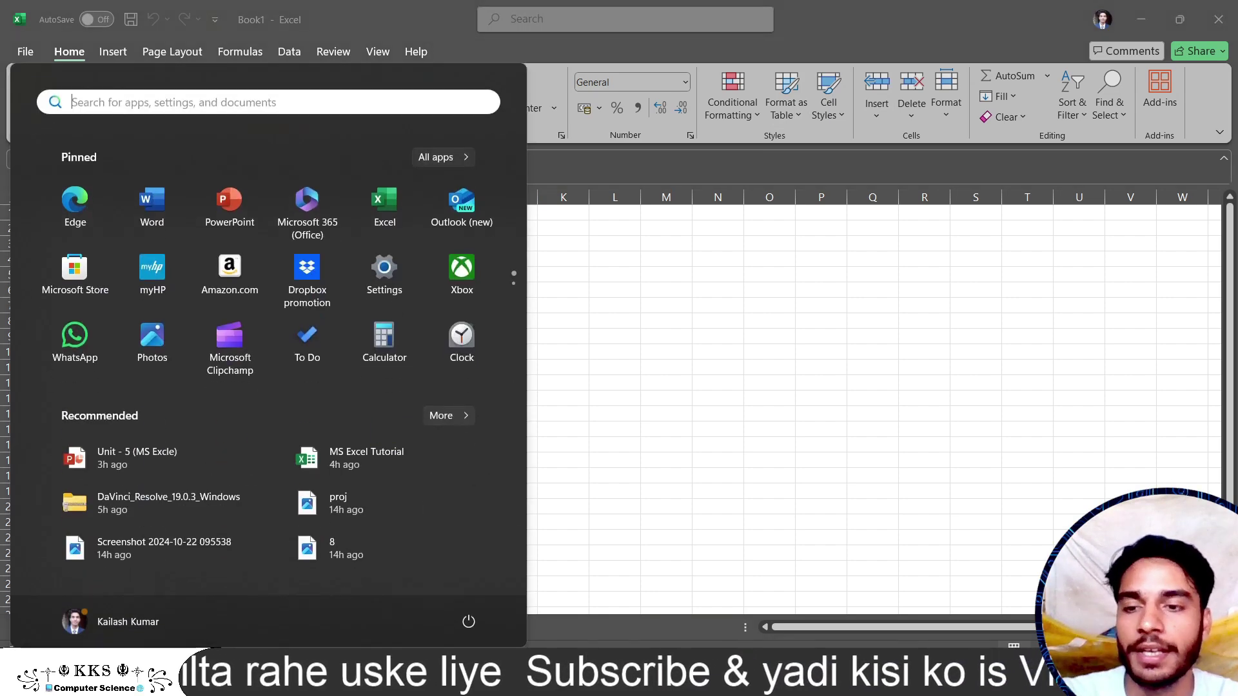
key(Escape)
key(super)
text(ex)
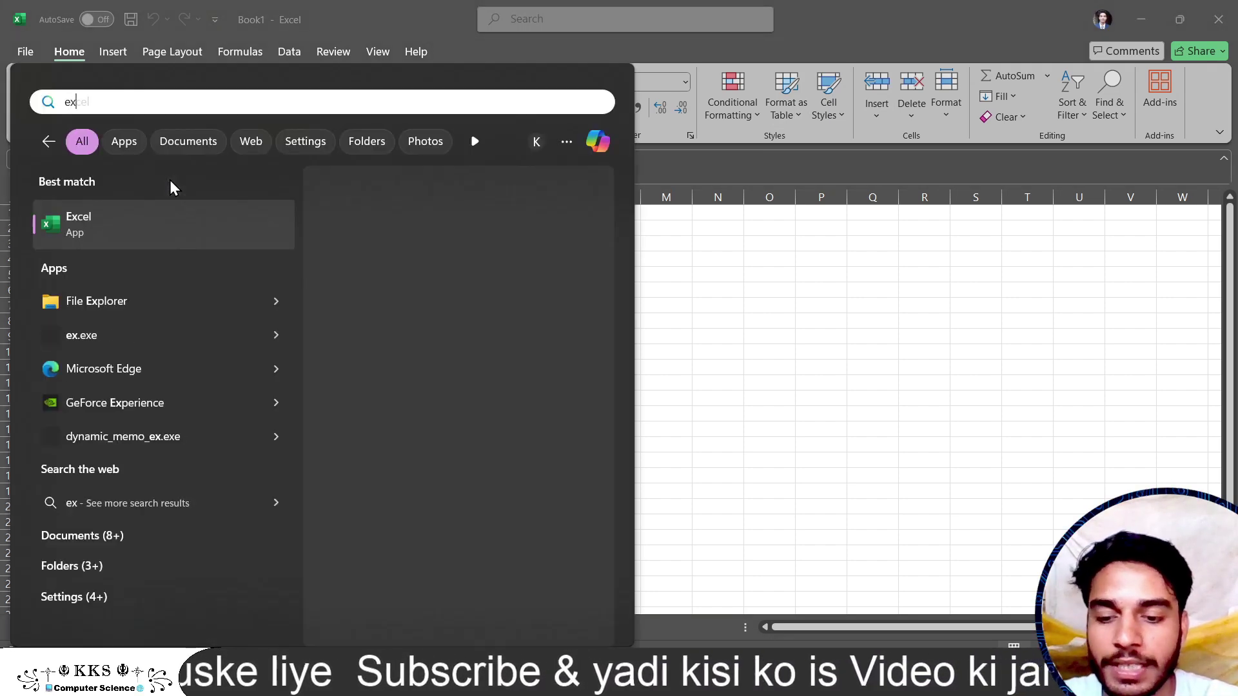
text(cel)
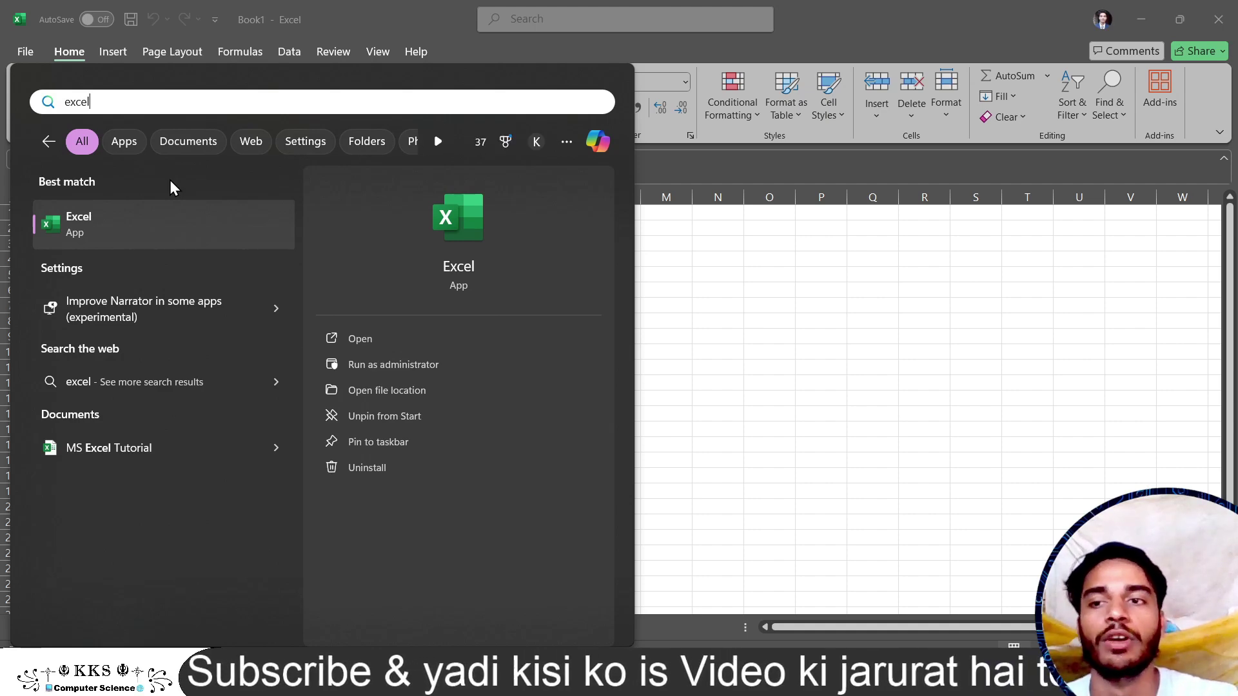
key(Escape)
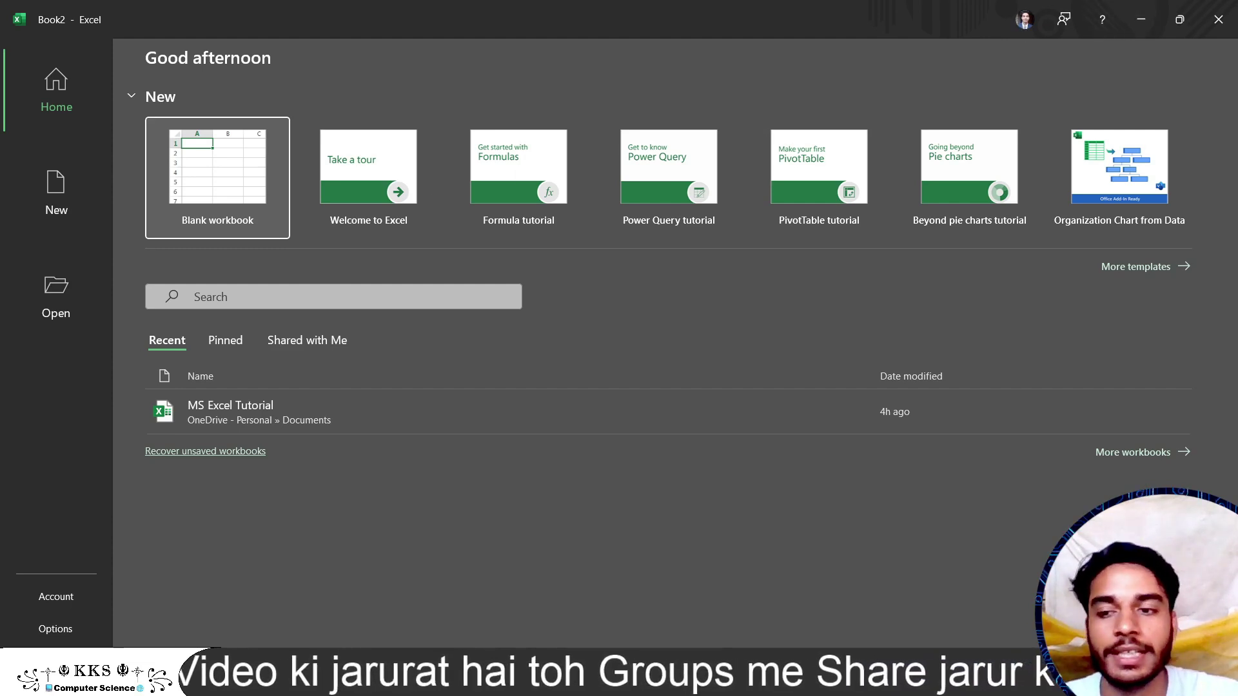
mouse_move(628, 406)
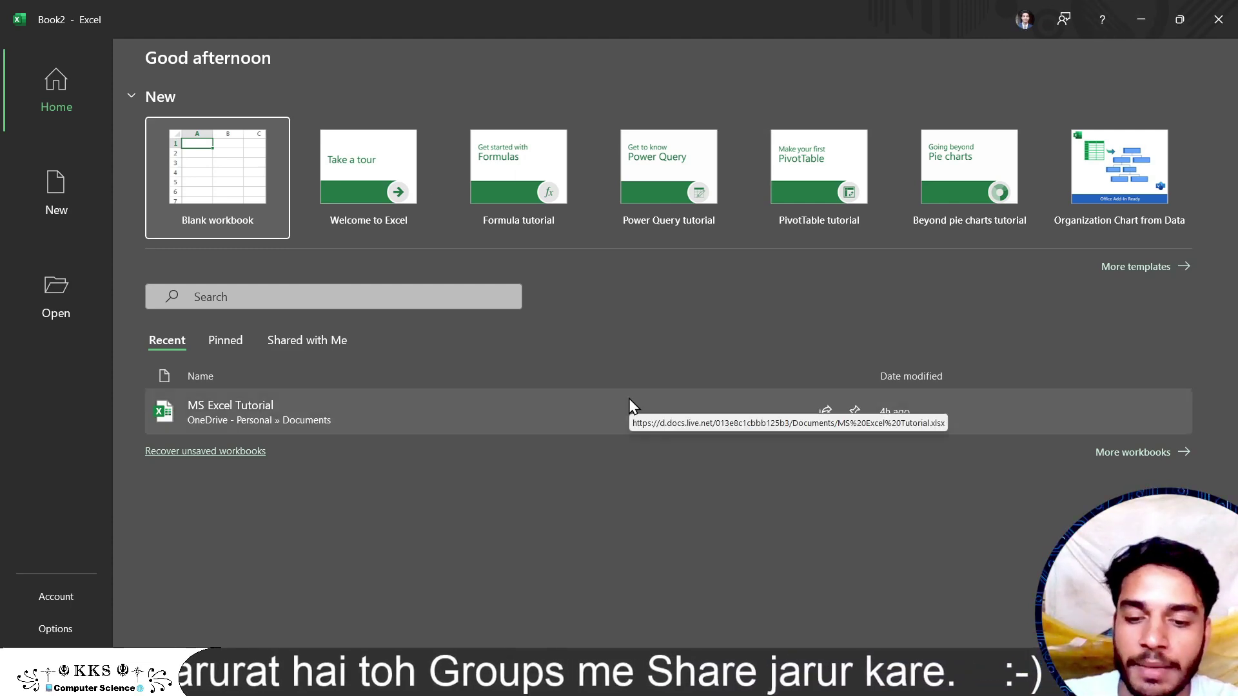
key(super+r)
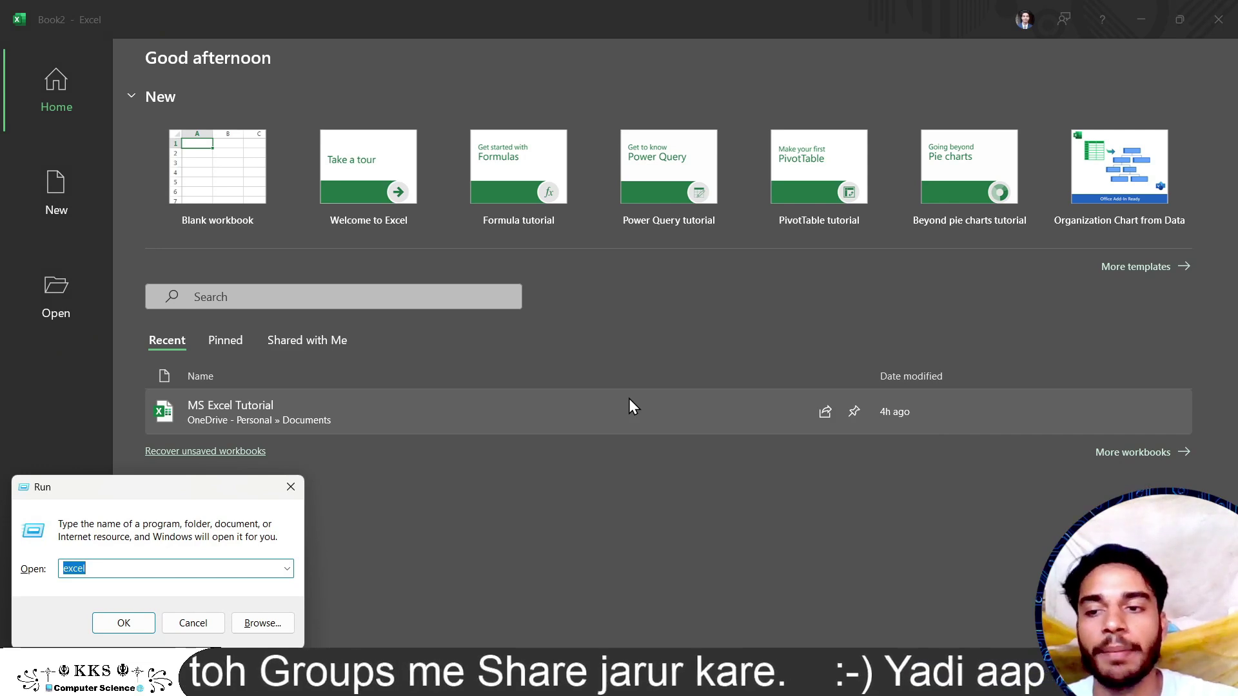
click(113, 567)
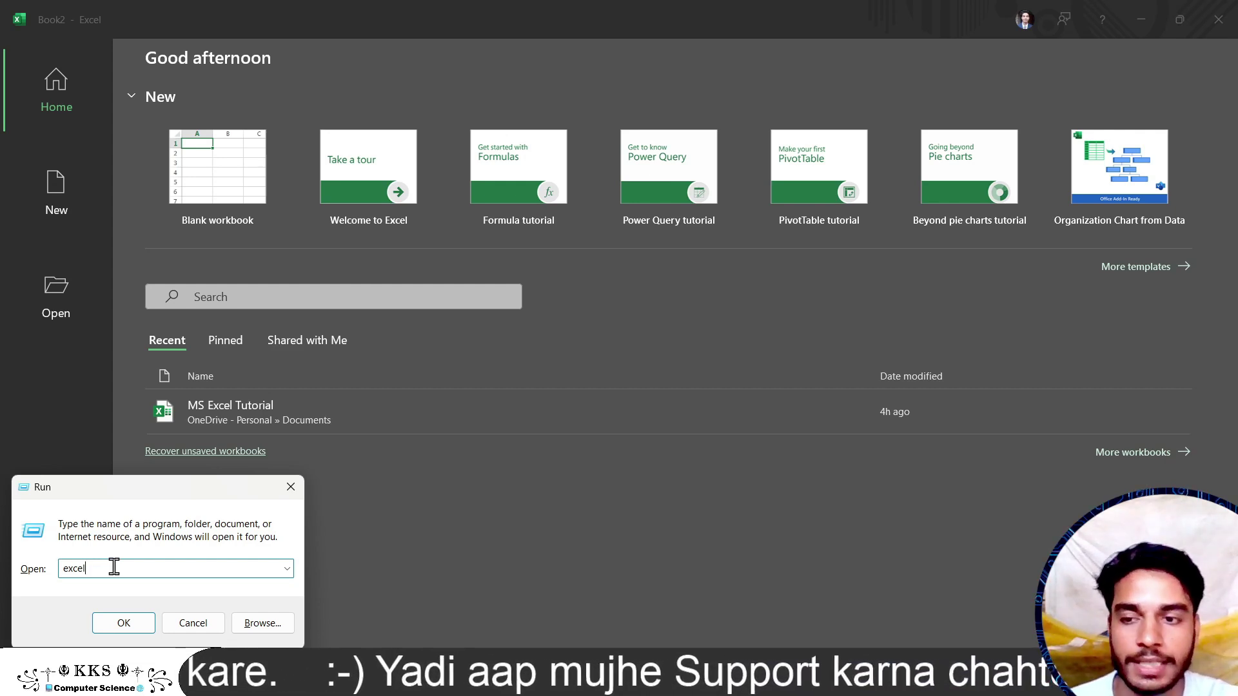
key(Return)
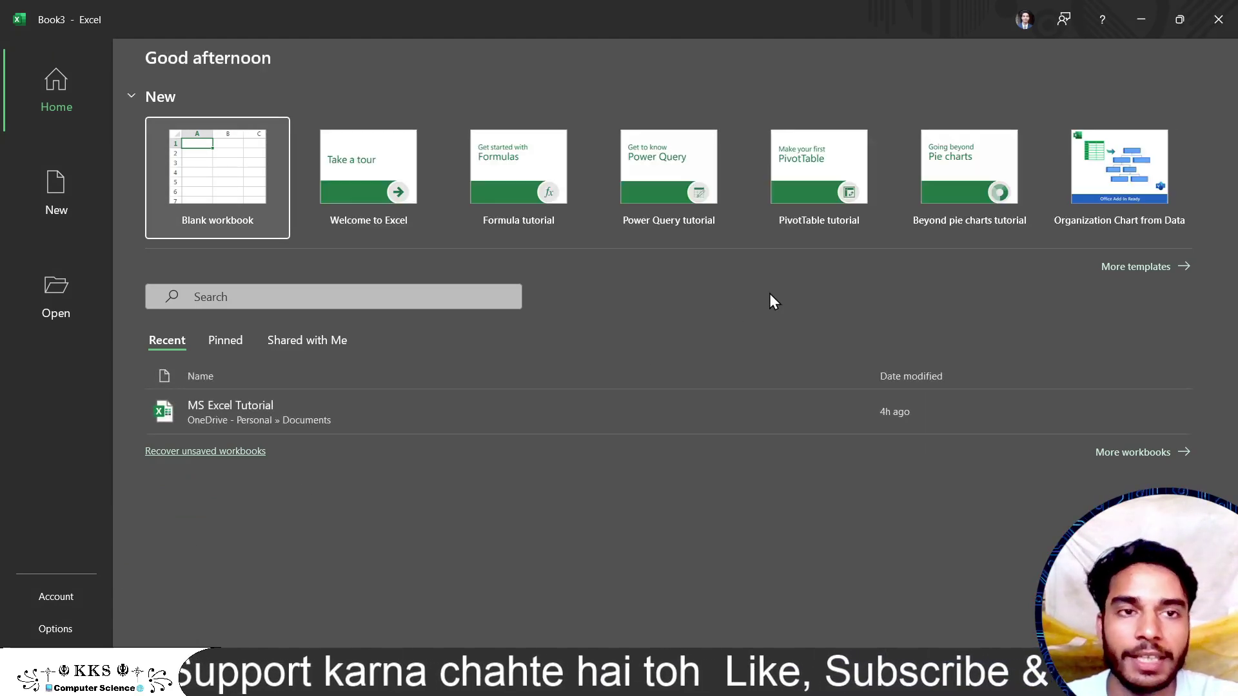
click(1218, 25)
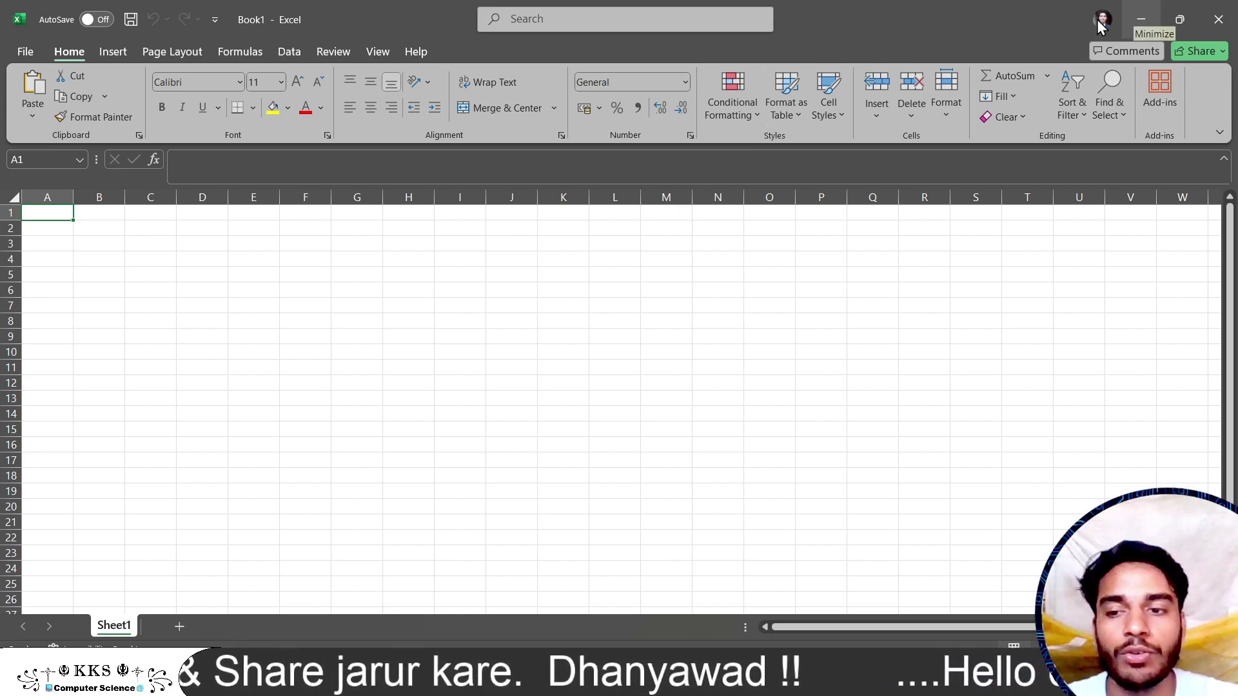
Minimize Excel and PowerPoint, then create a new Microsoft Excel Worksheet on the desktop with the default name
click(1139, 9)
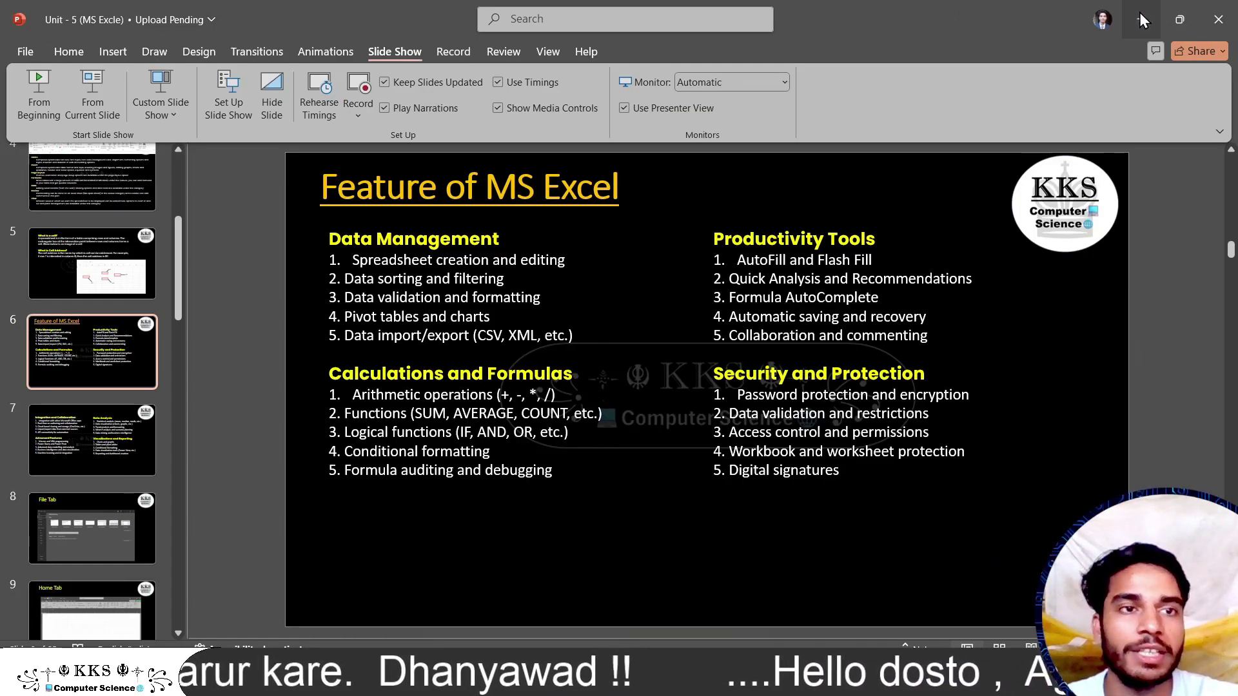
click(1139, 13)
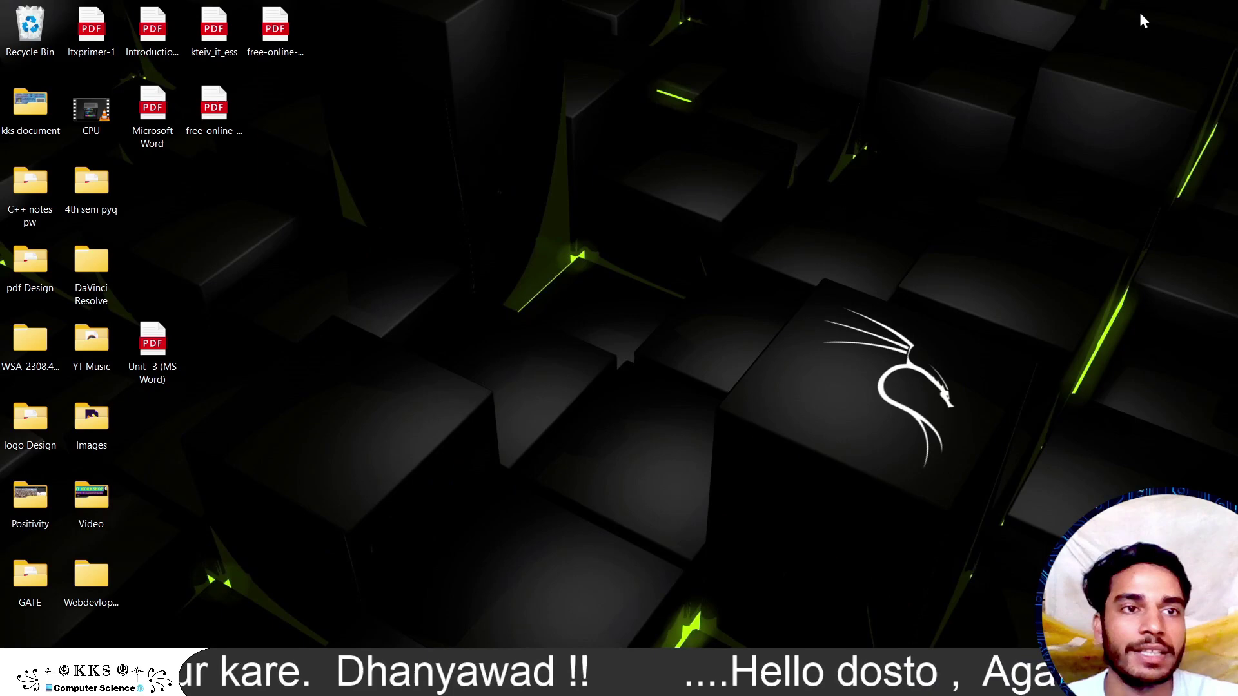
right_click(597, 134)
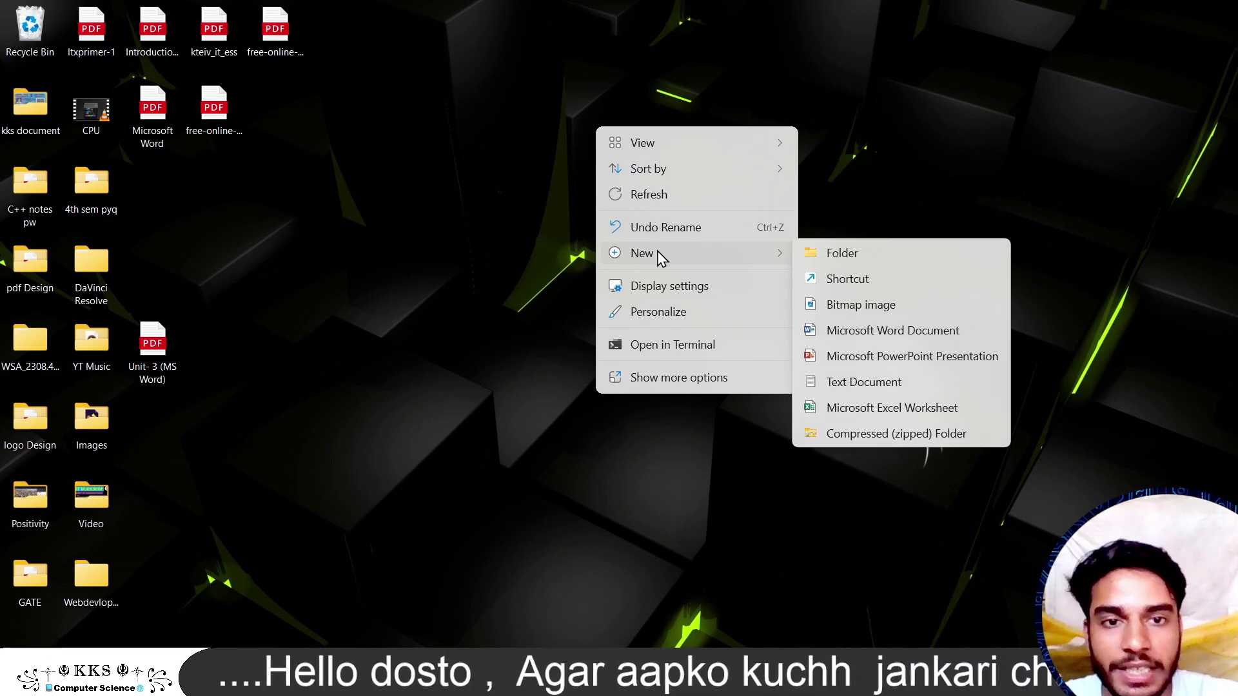
mouse_move(642, 253)
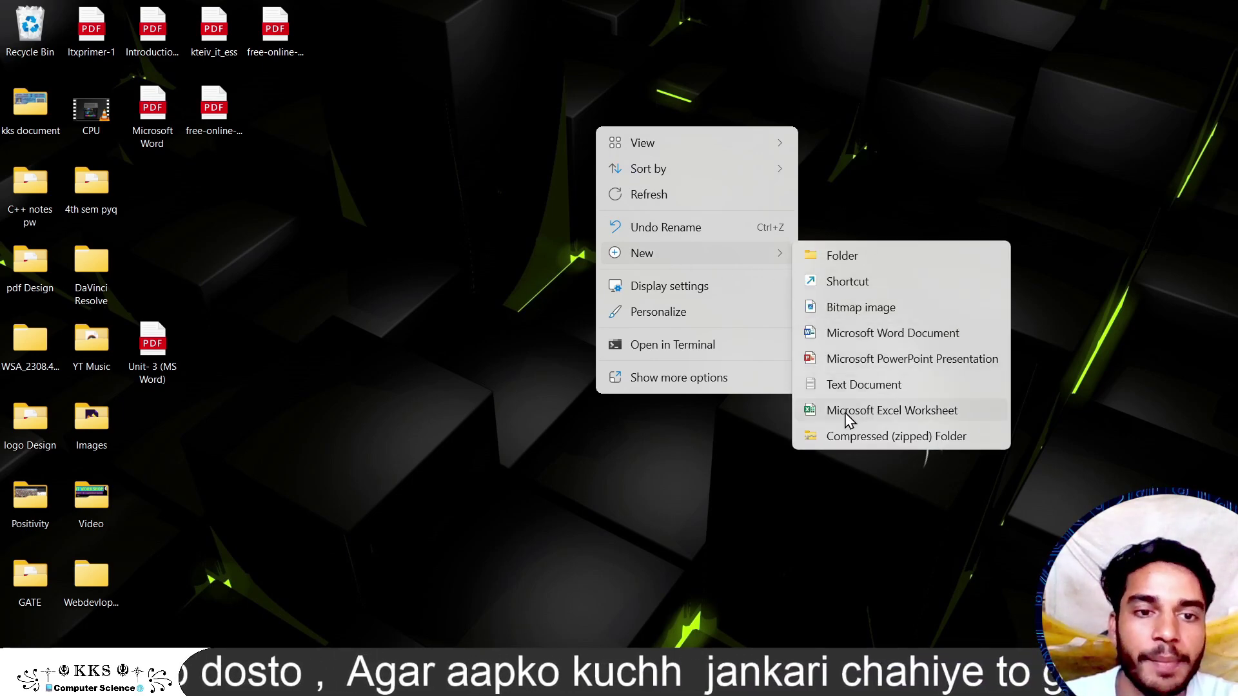
click(888, 414)
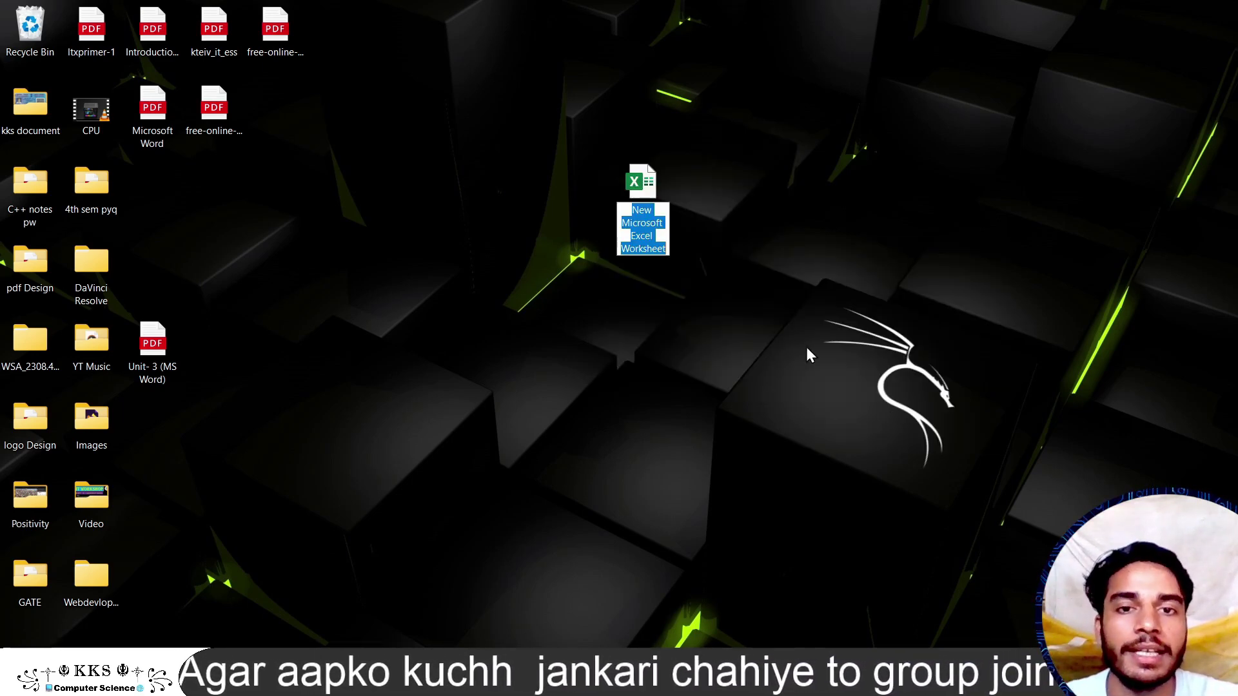
key(Return)
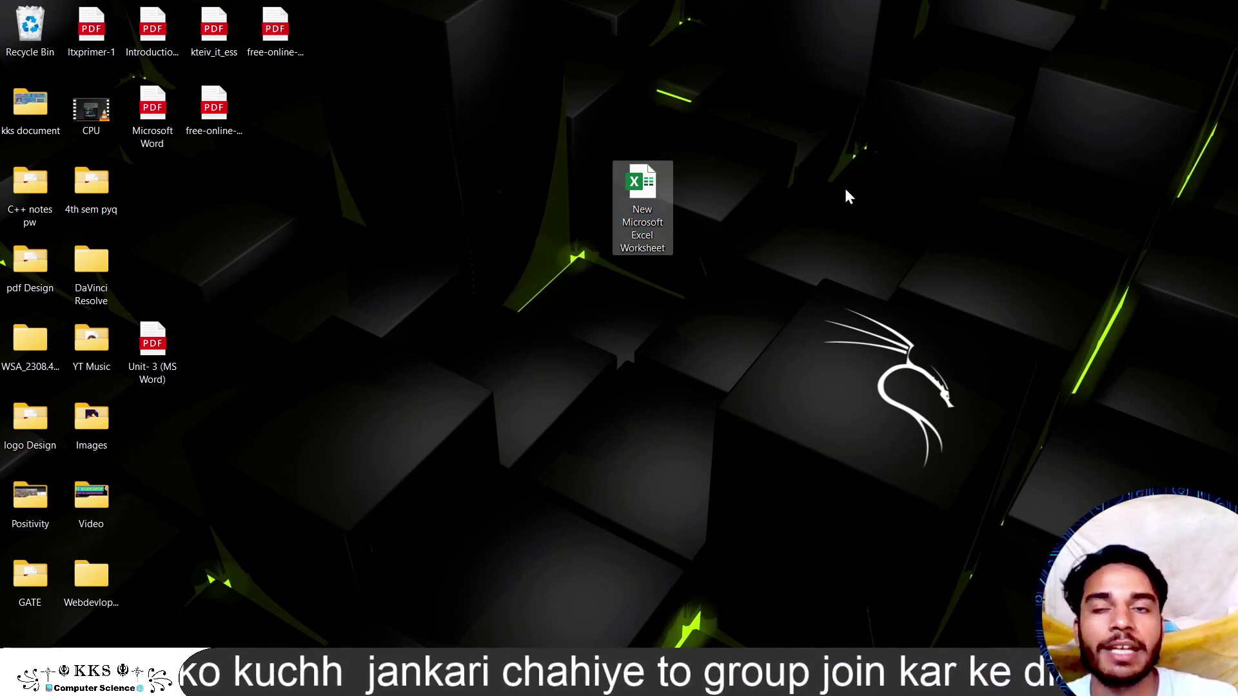
Open the desktop file New Microsoft Excel Worksheet in Excel
double_click(637, 186)
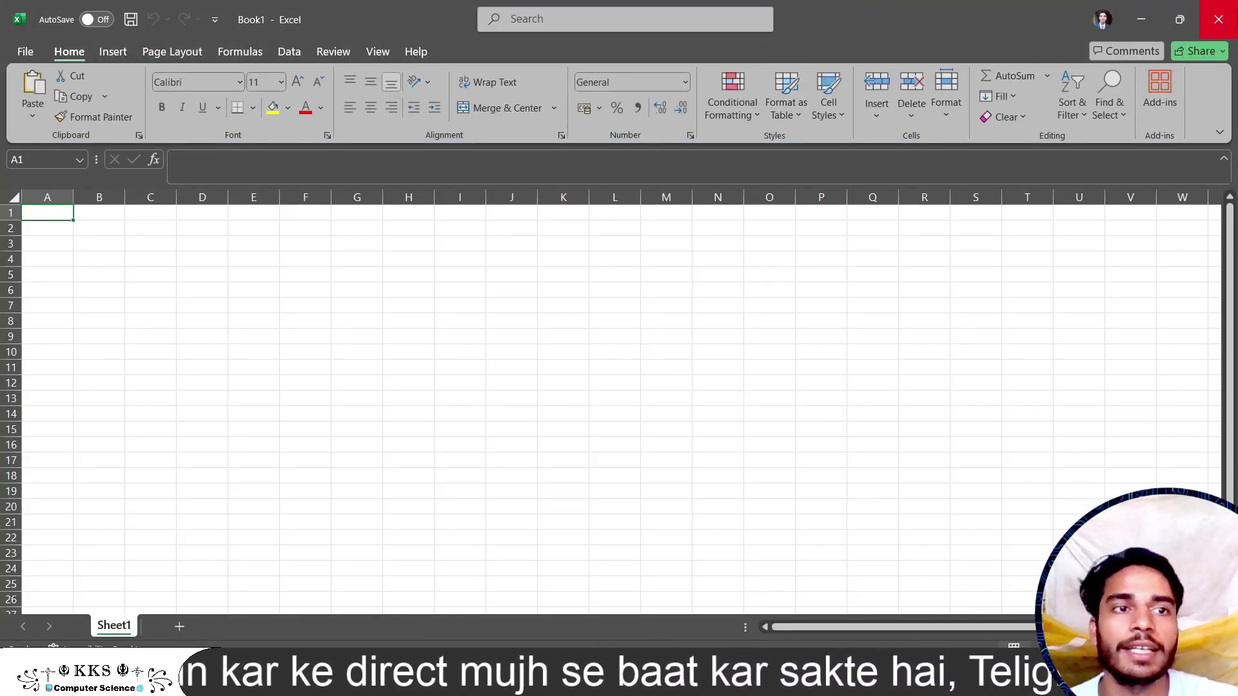
click(1218, 19)
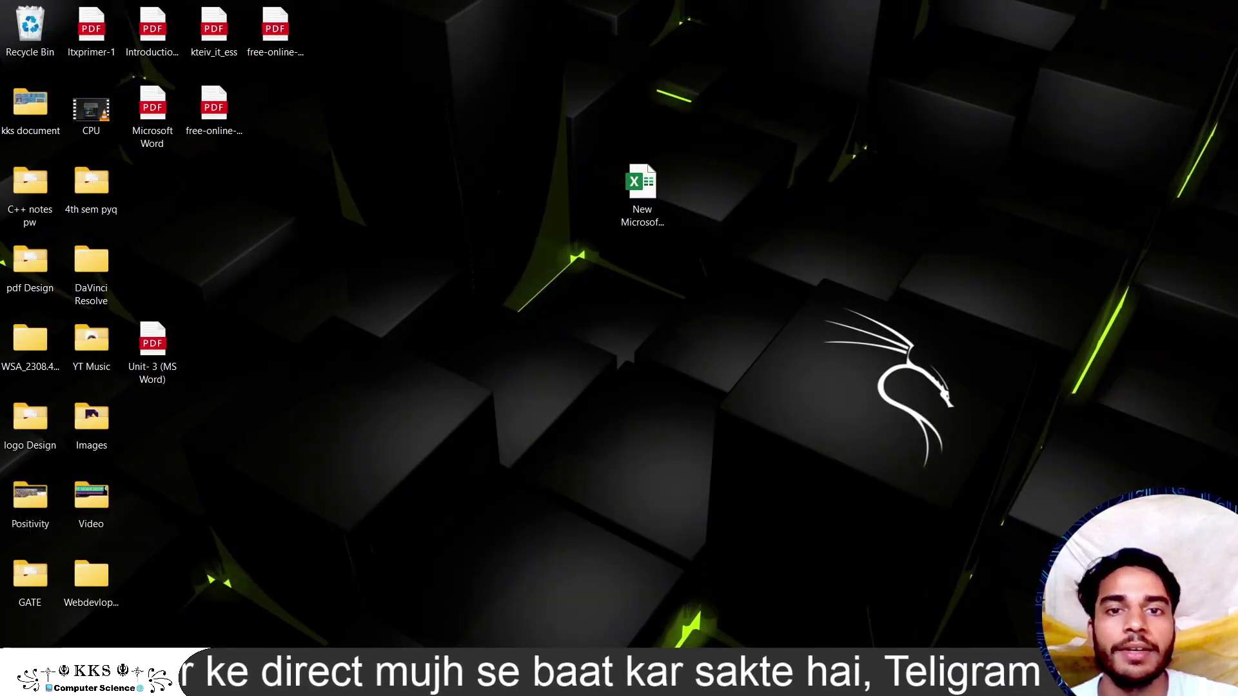
click(656, 194)
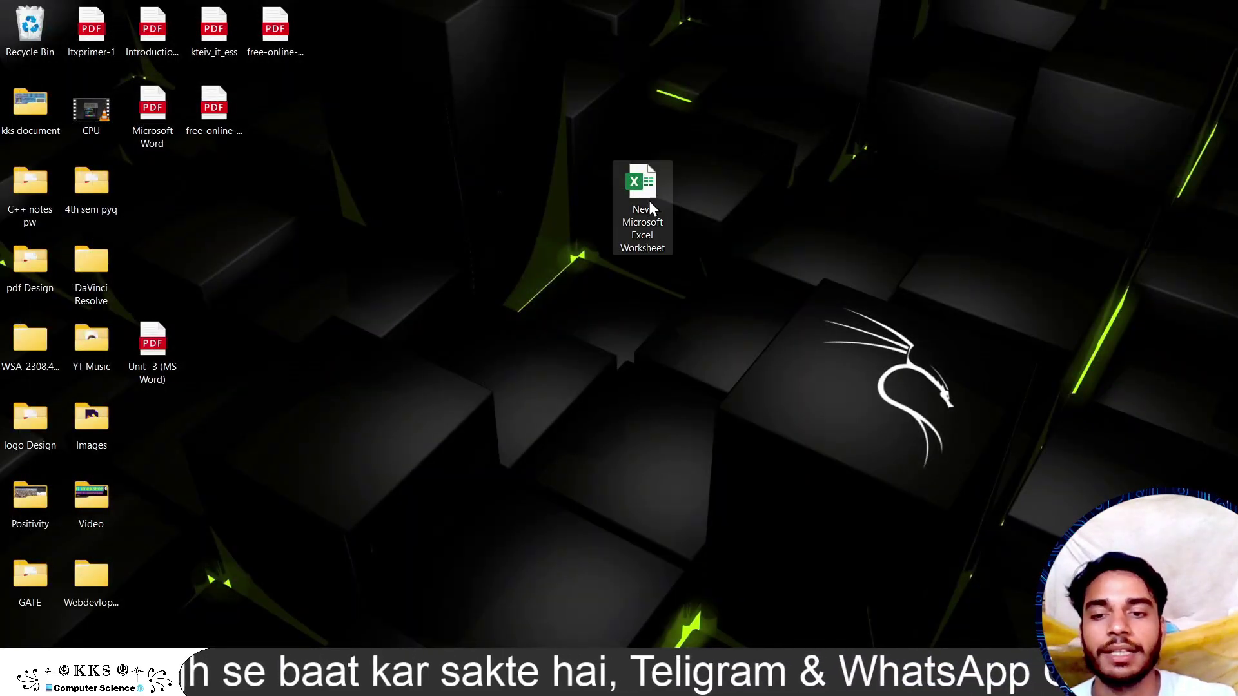
double_click(640, 196)
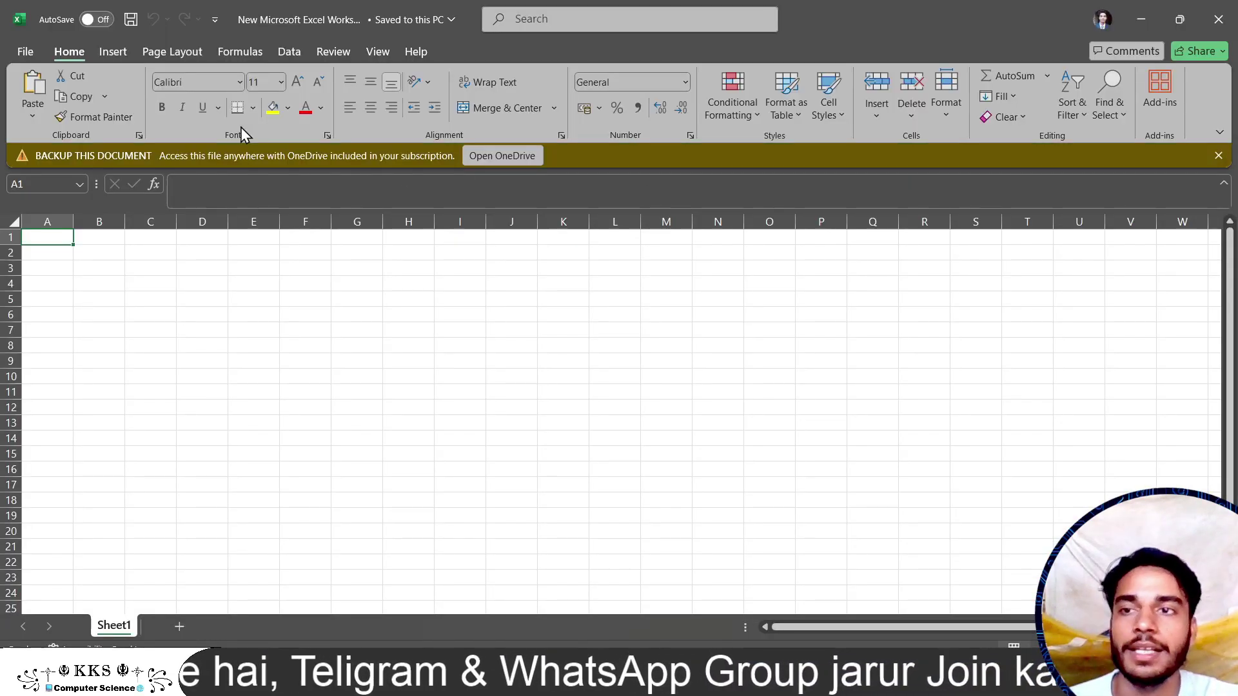
Open MS Excel Tutorial from the Recent list on the File page
click(23, 52)
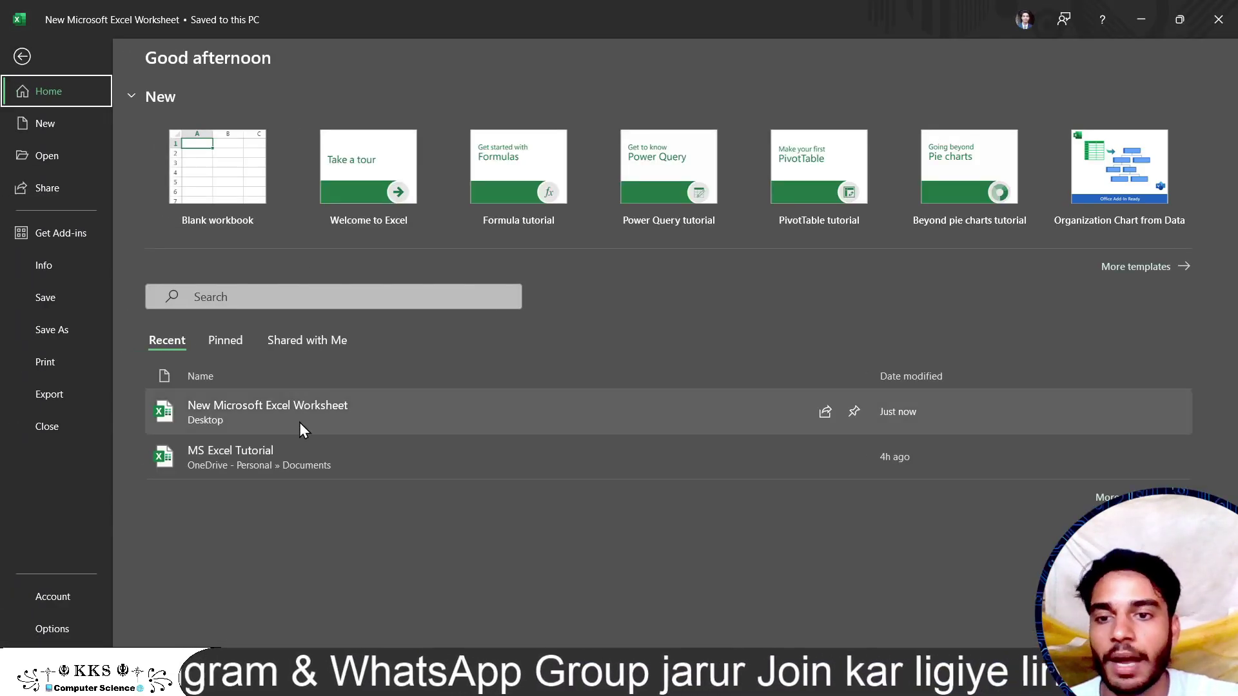
click(304, 449)
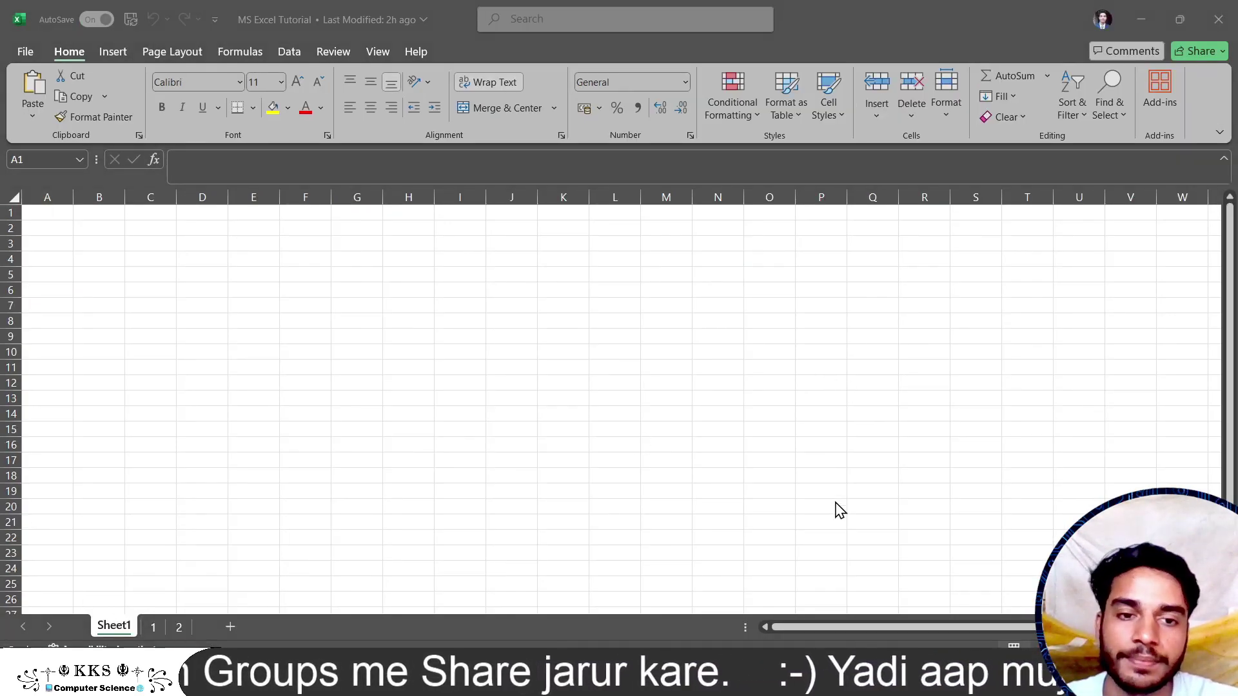
click(1111, 40)
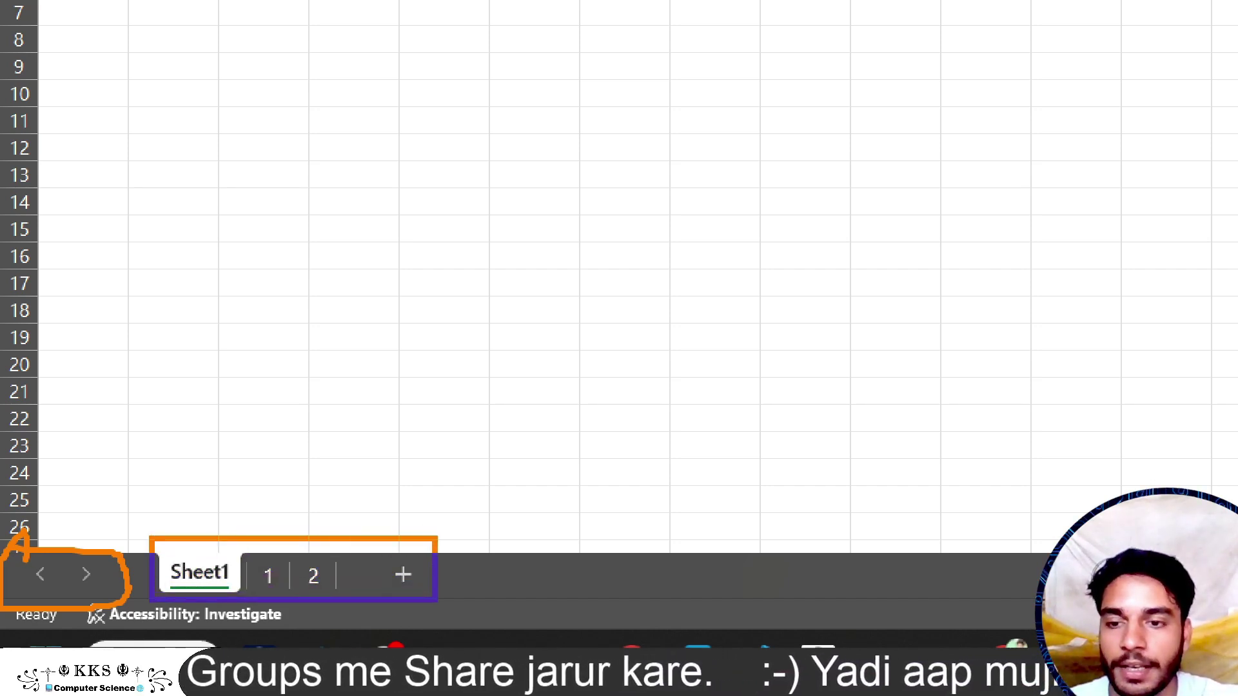
drag(152, 539, 437, 603)
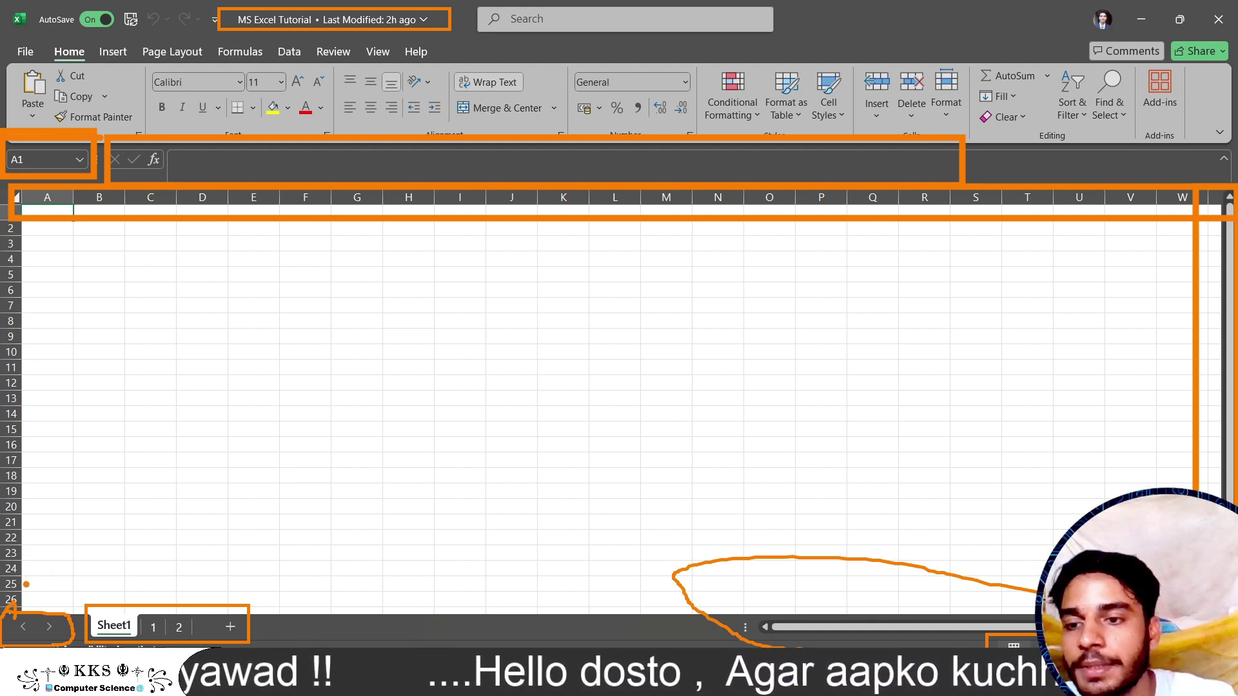
drag(26, 584, 14, 196)
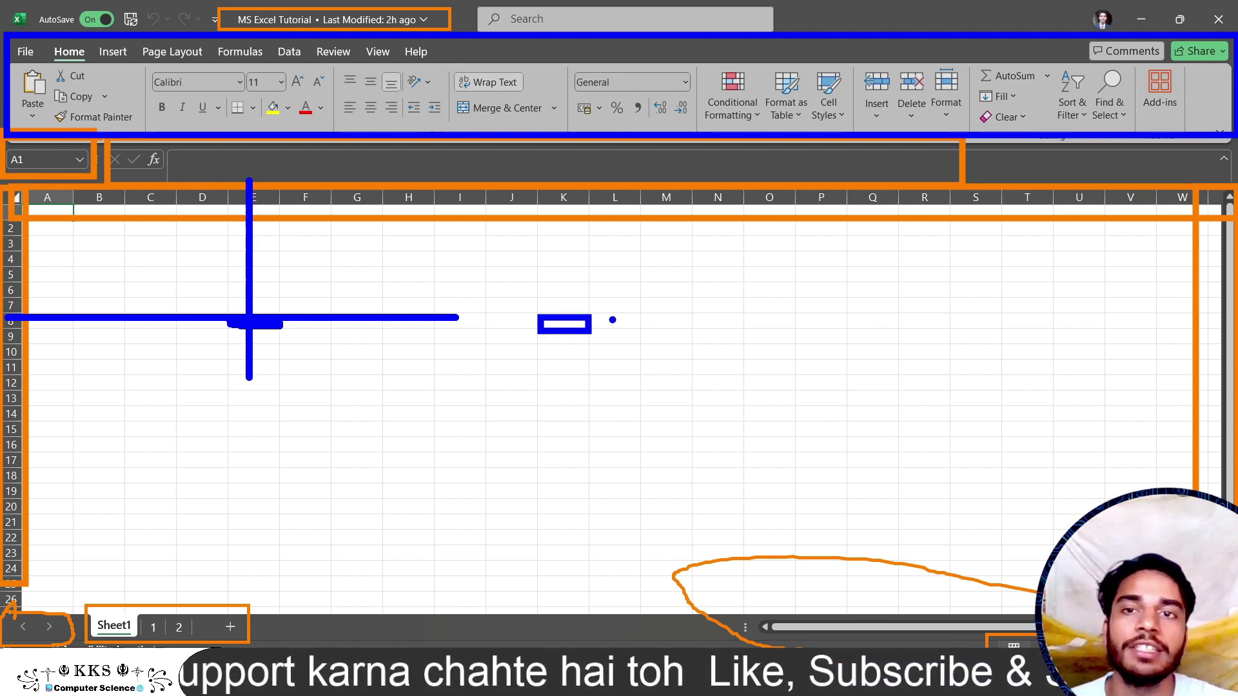
key(e)
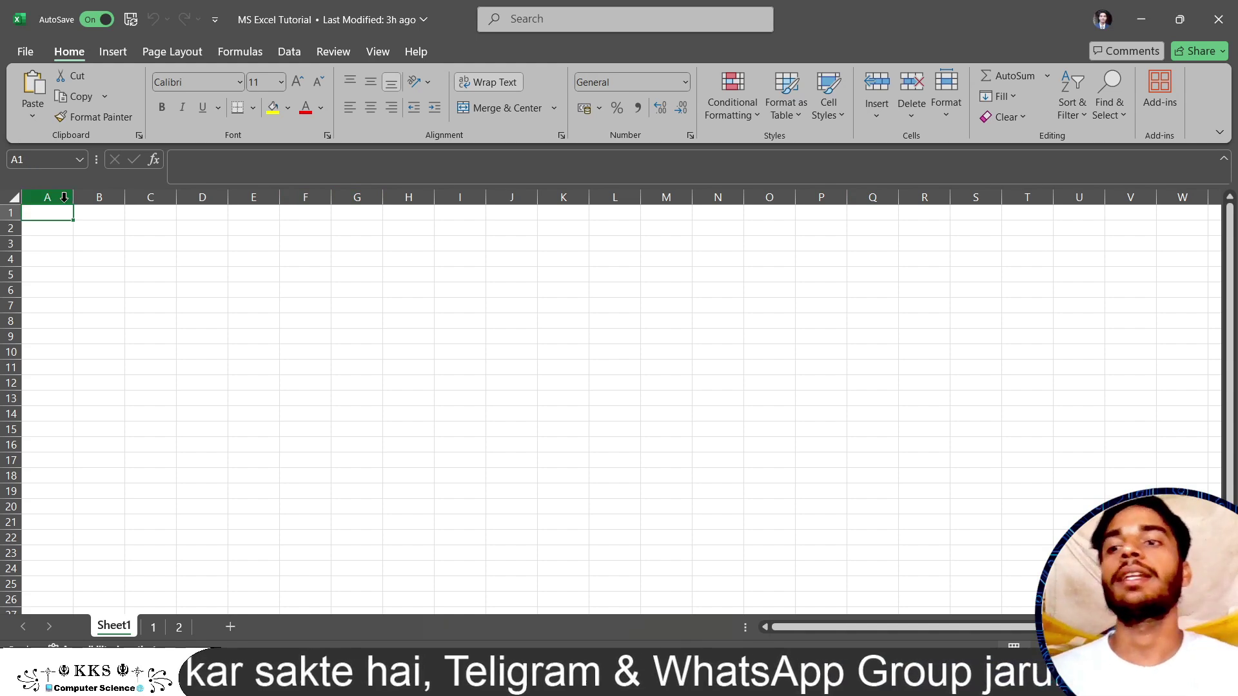
click(48, 159)
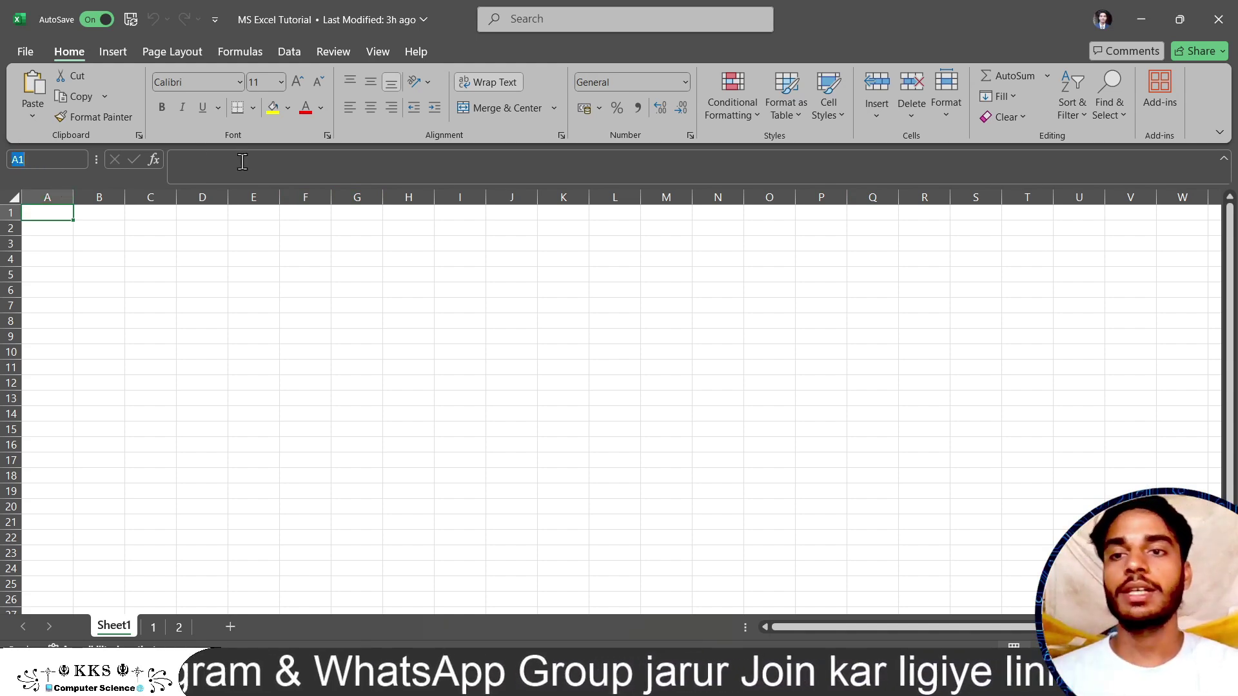
click(251, 271)
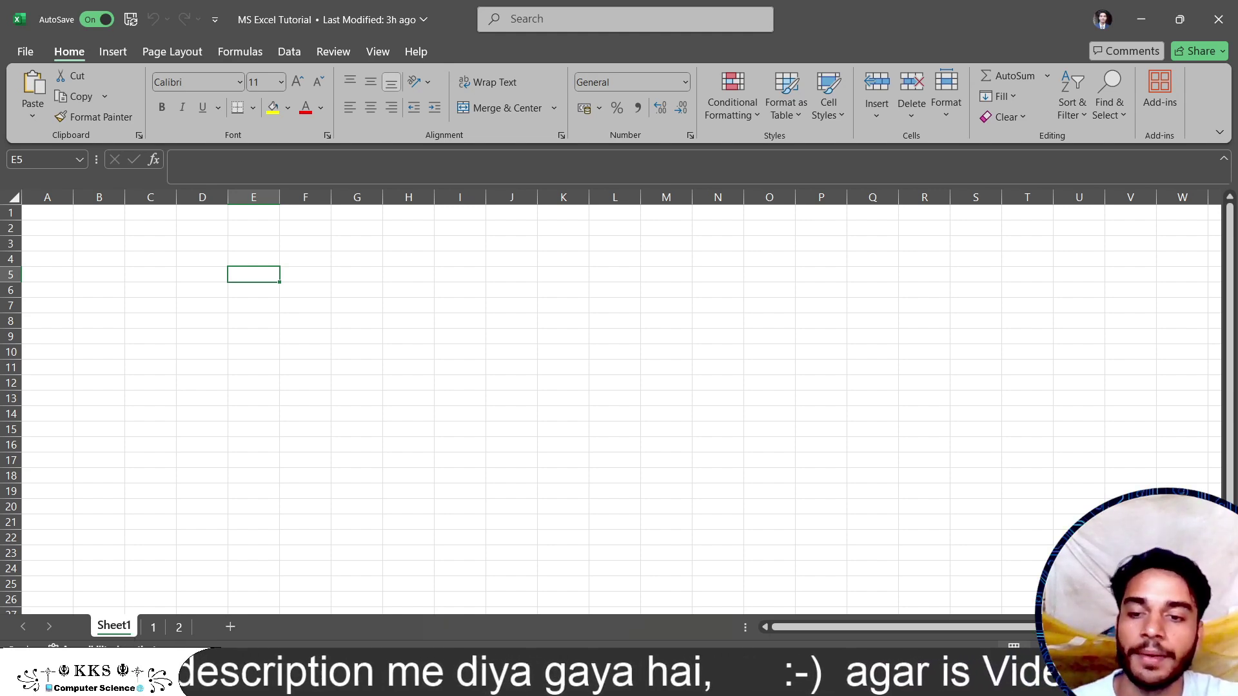
click(218, 596)
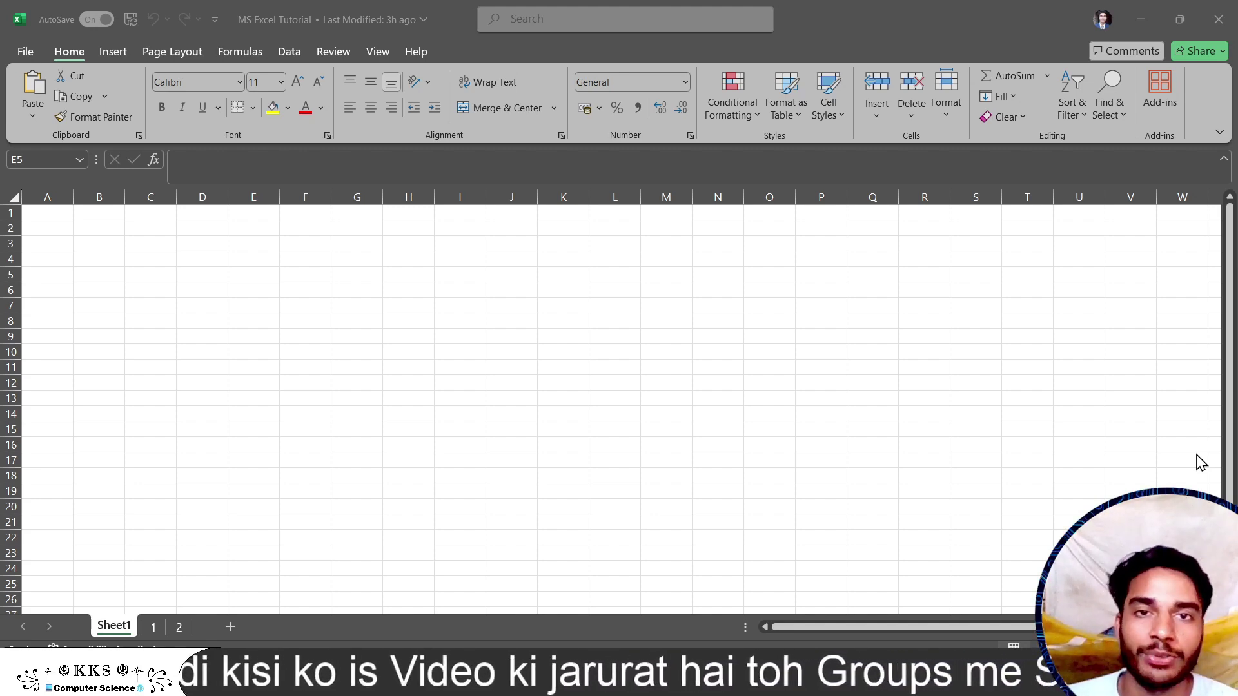
click(1119, 34)
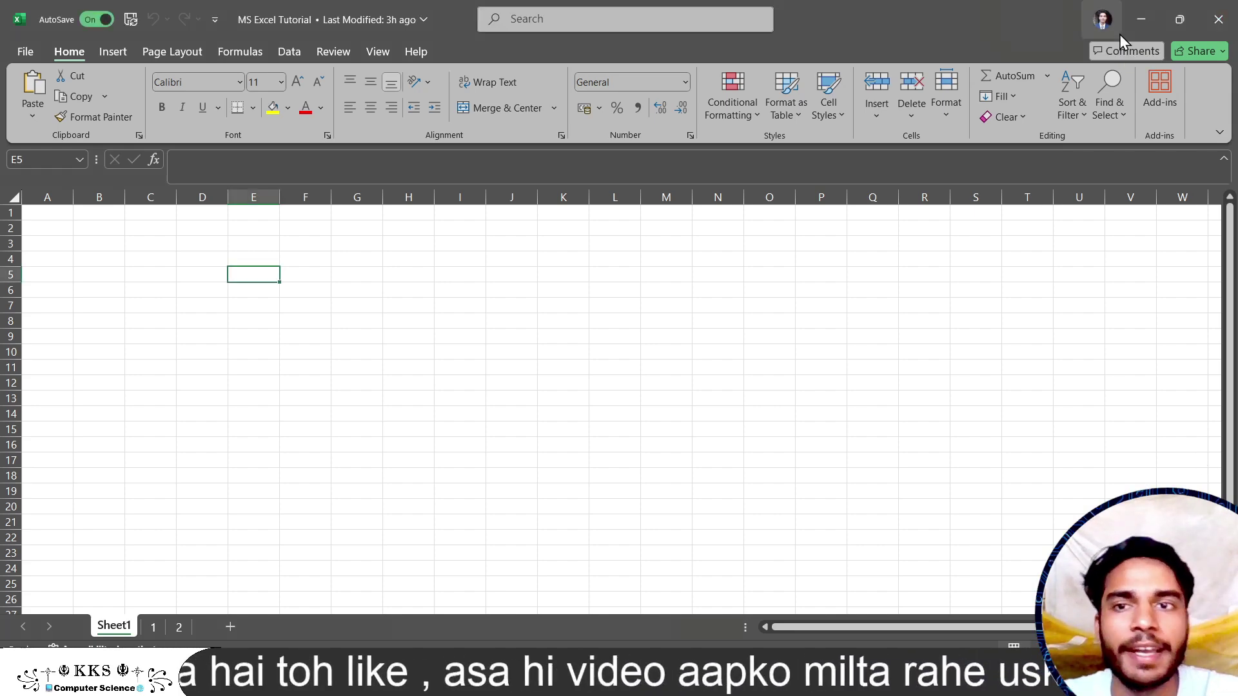
click(377, 289)
click(50, 212)
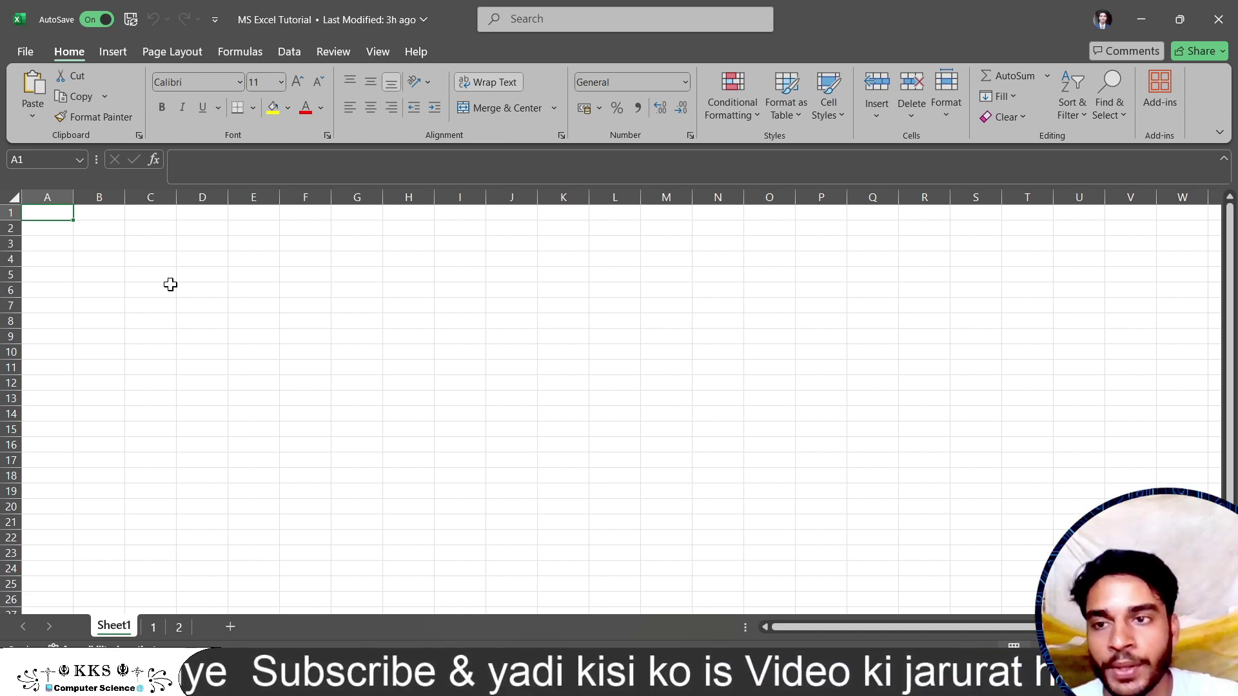
click(102, 262)
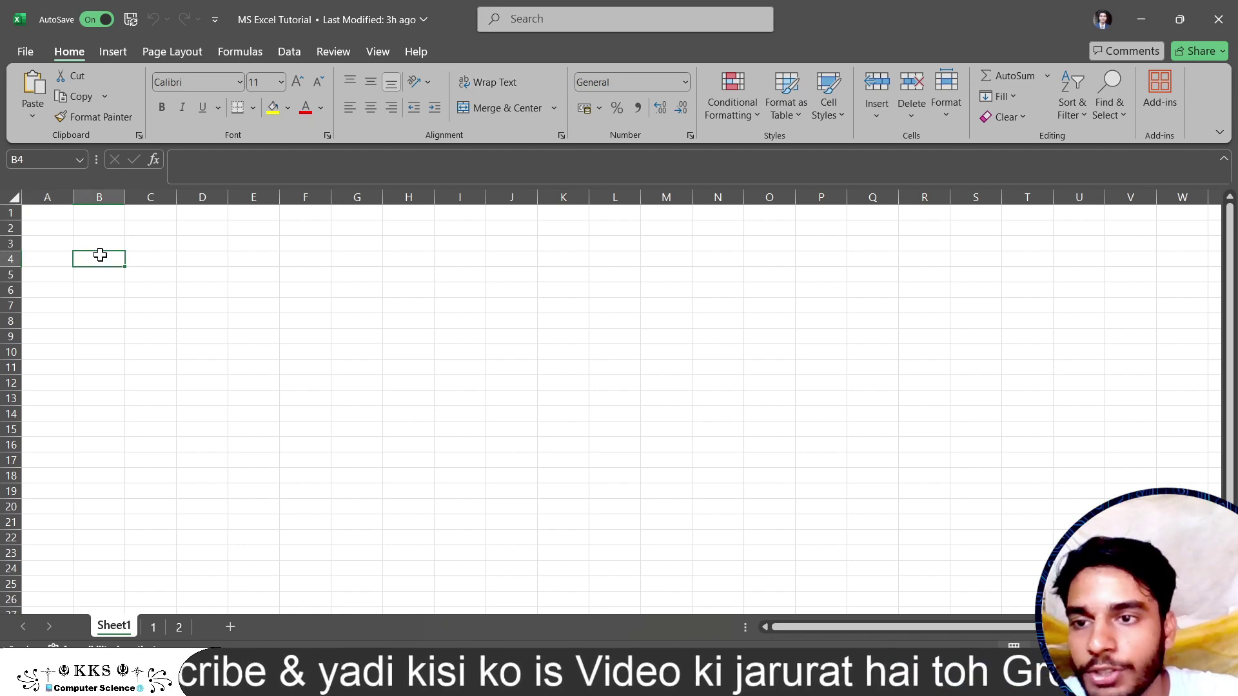
click(195, 275)
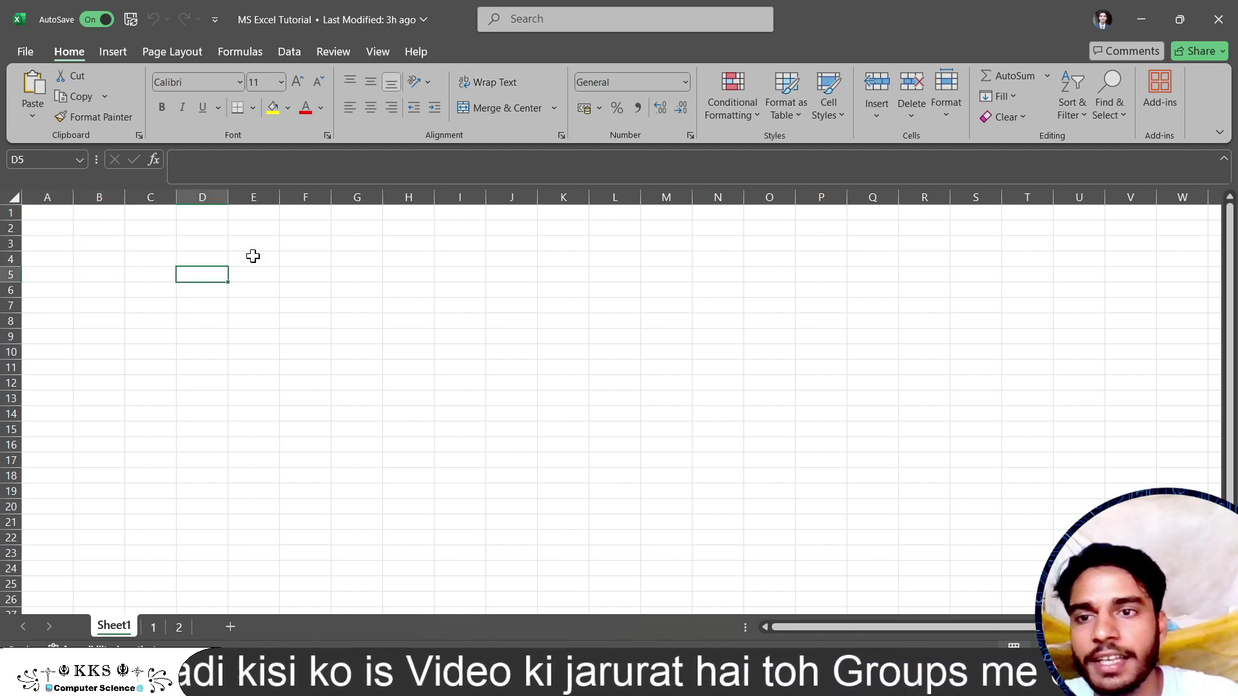
Zoom in on the empty Sheet1 so the rows and columns appear much larger
ctrl+scroll(143, 281, up, 3)
ctrl+scroll(143, 281, up, 3)
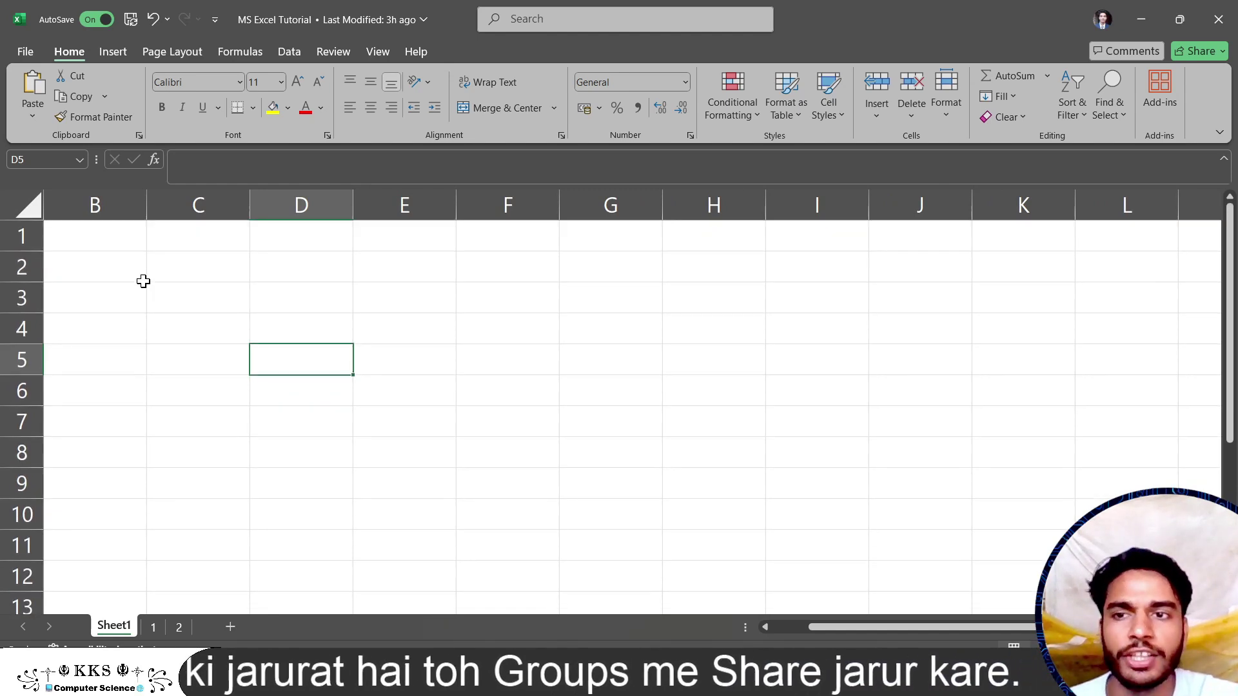
ctrl+scroll(143, 281, up, 1)
ctrl+scroll(143, 281, up, 1)
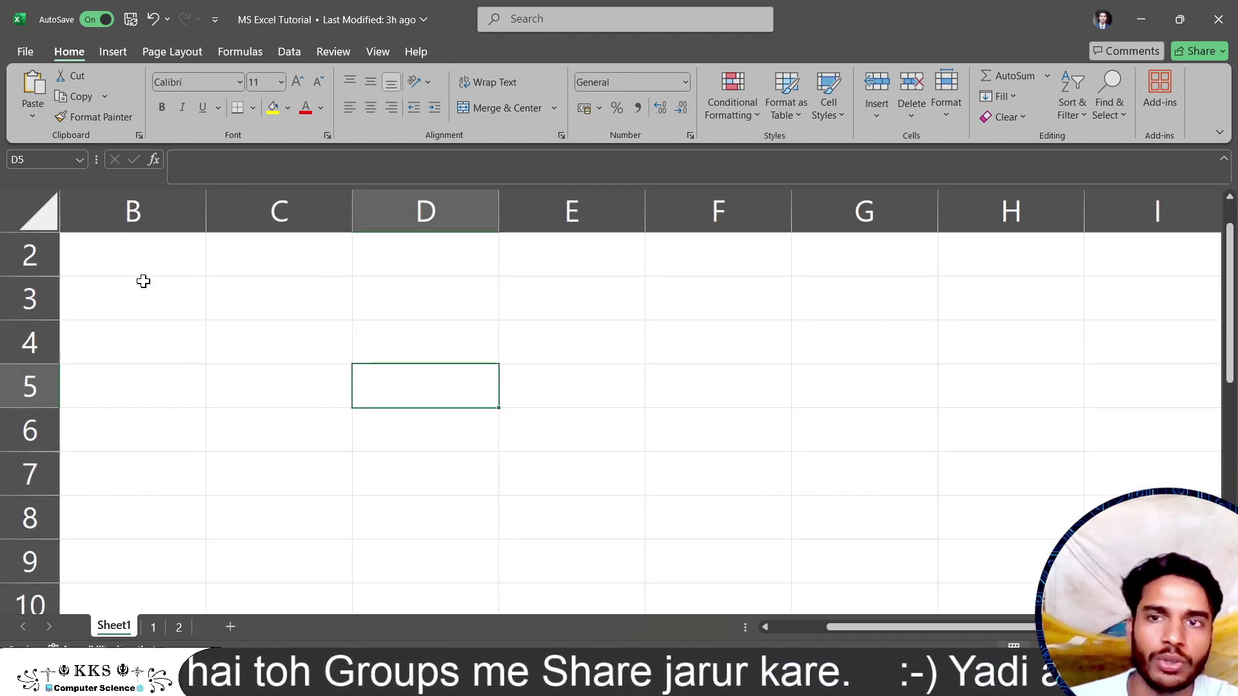
scroll(143, 281, left, 1)
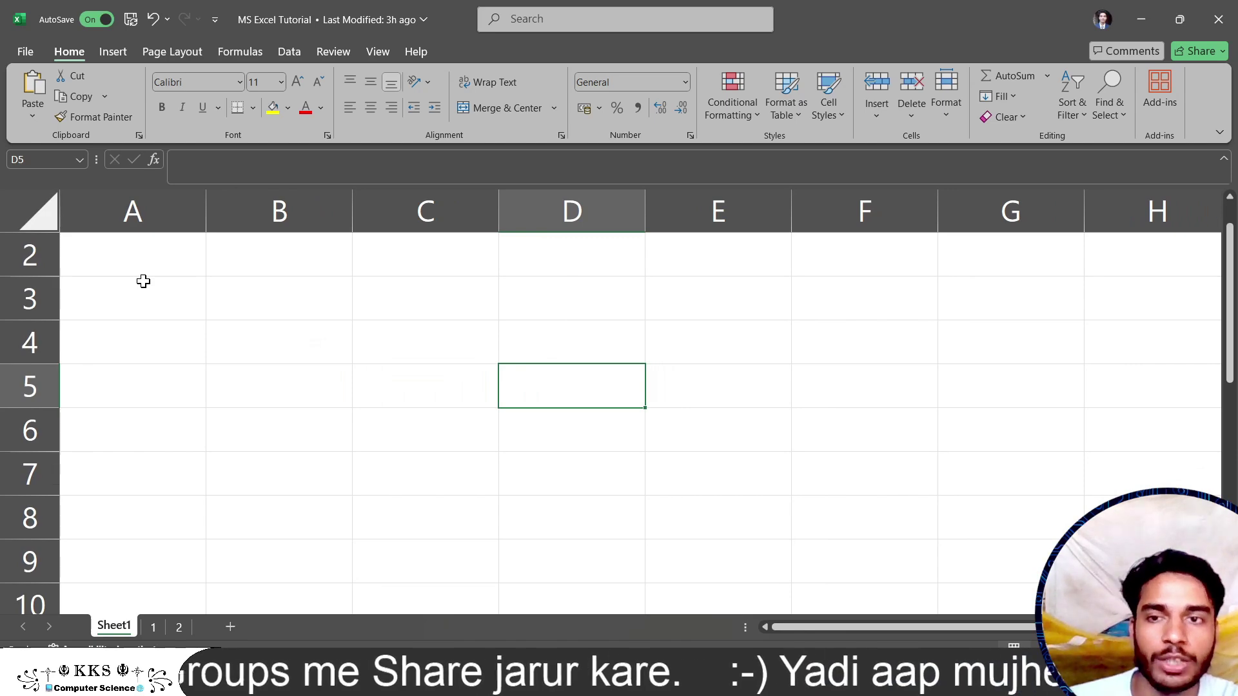
ctrl+scroll(180, 288, down, 5)
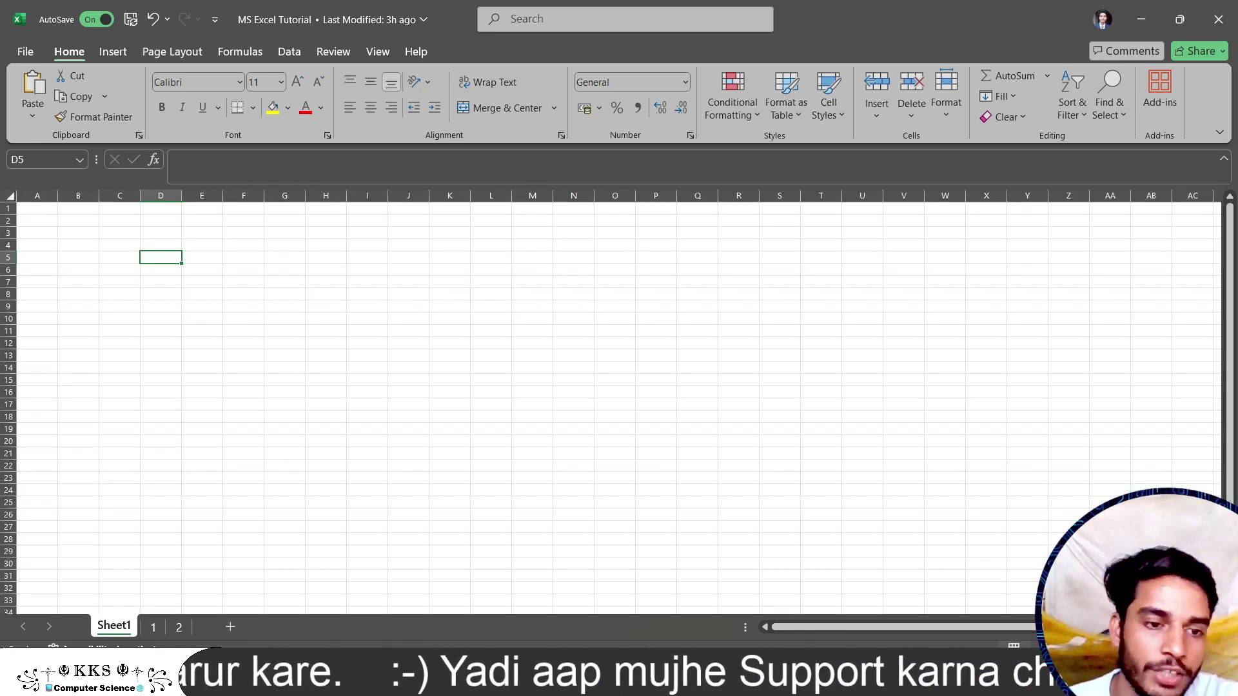
ctrl+scroll(180, 287, up, 5)
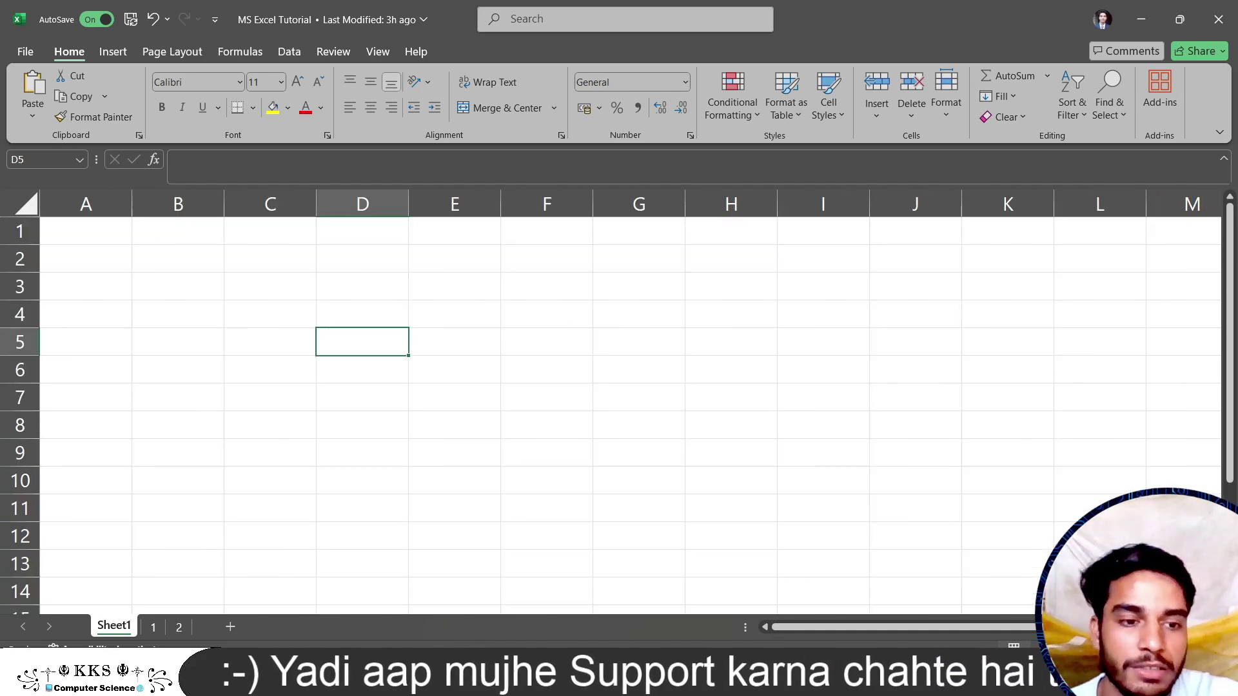
ctrl+scroll(179, 288, up, 2)
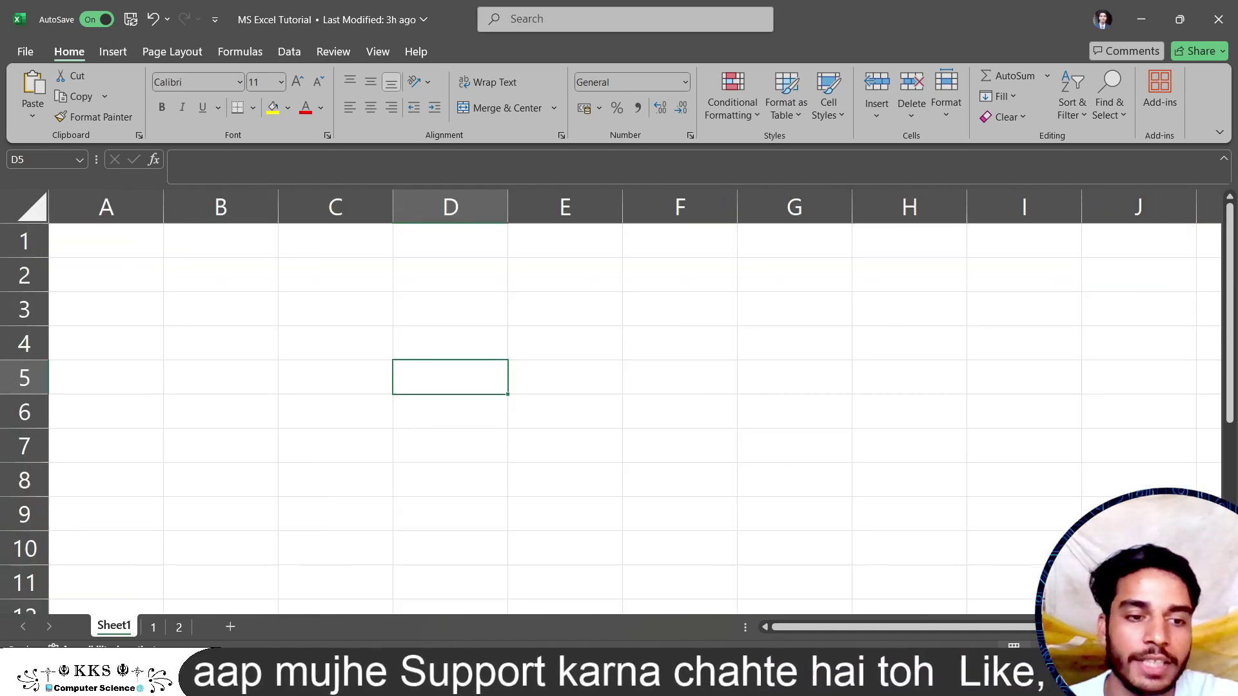
ctrl+scroll(612, 402, up, 1)
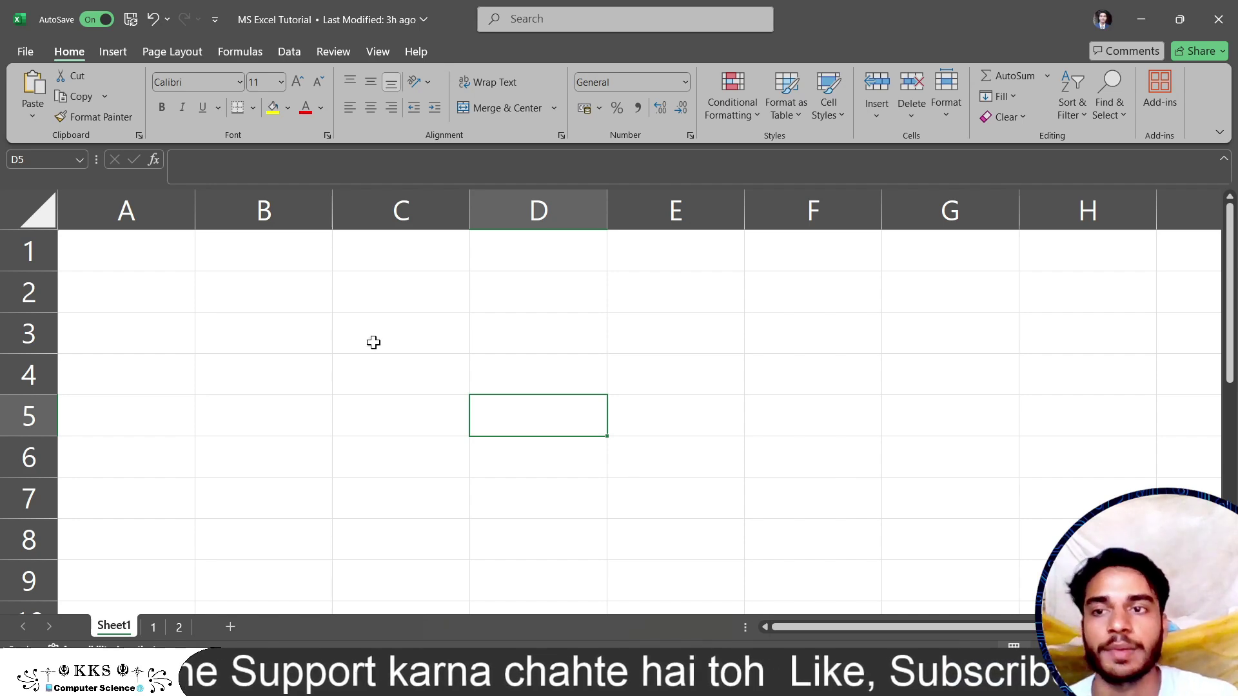
Enter 'ufewgfegfeuygyu' in cell A1 and commit it, leaving it wrapped on two lines
click(103, 263)
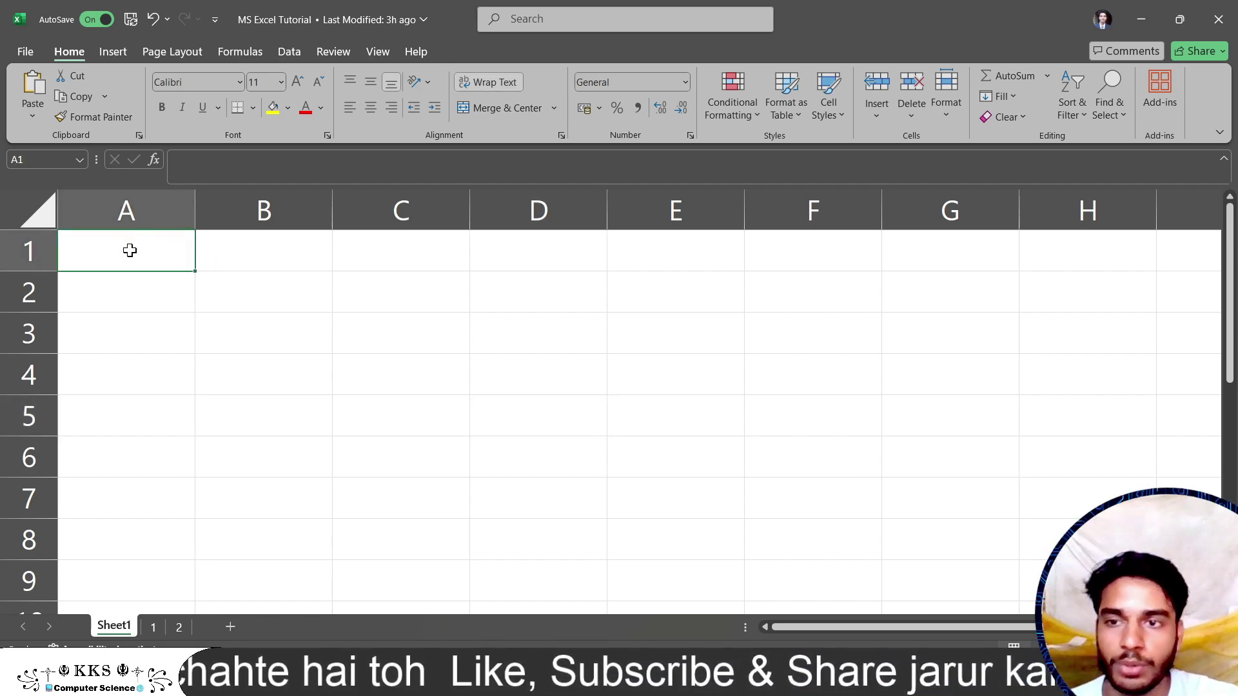
text(ufewgfegfe)
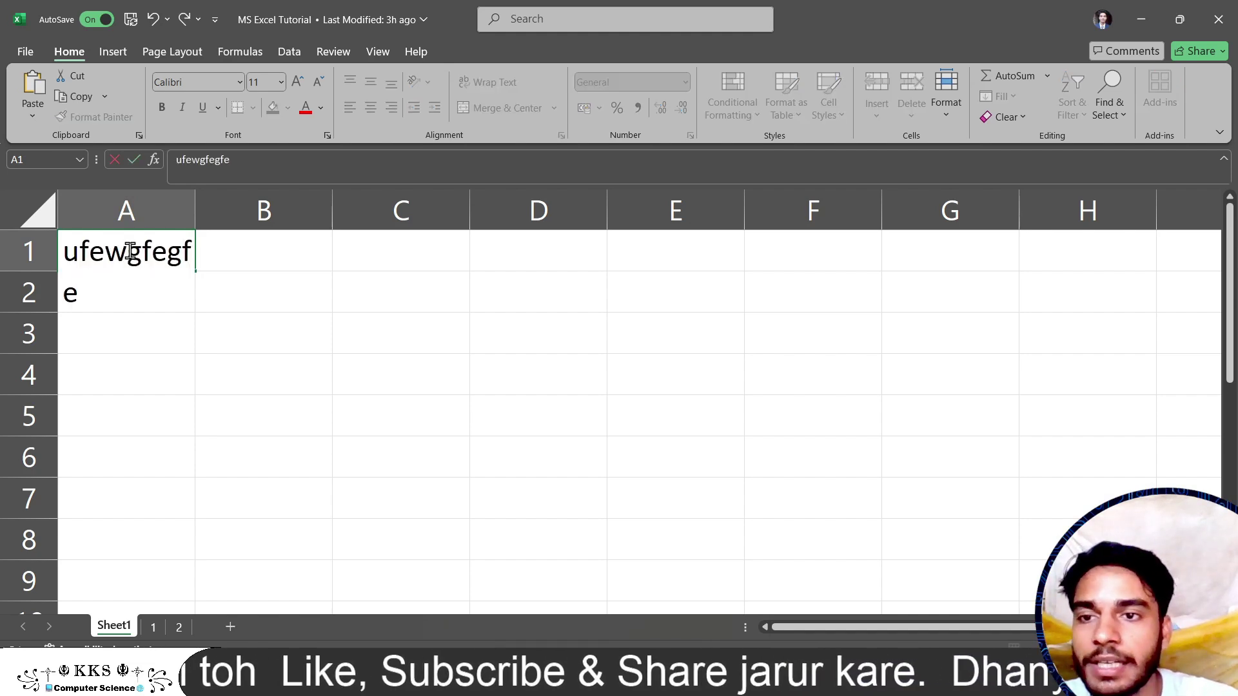
text(uygyu)
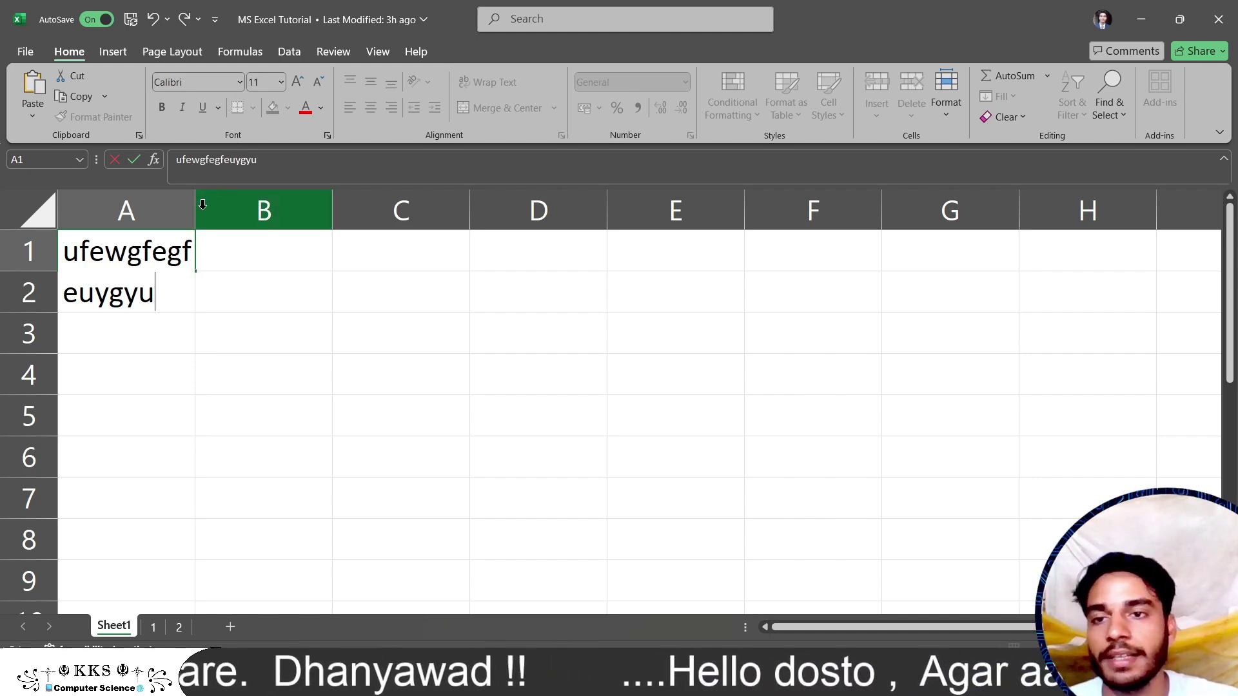
click(181, 257)
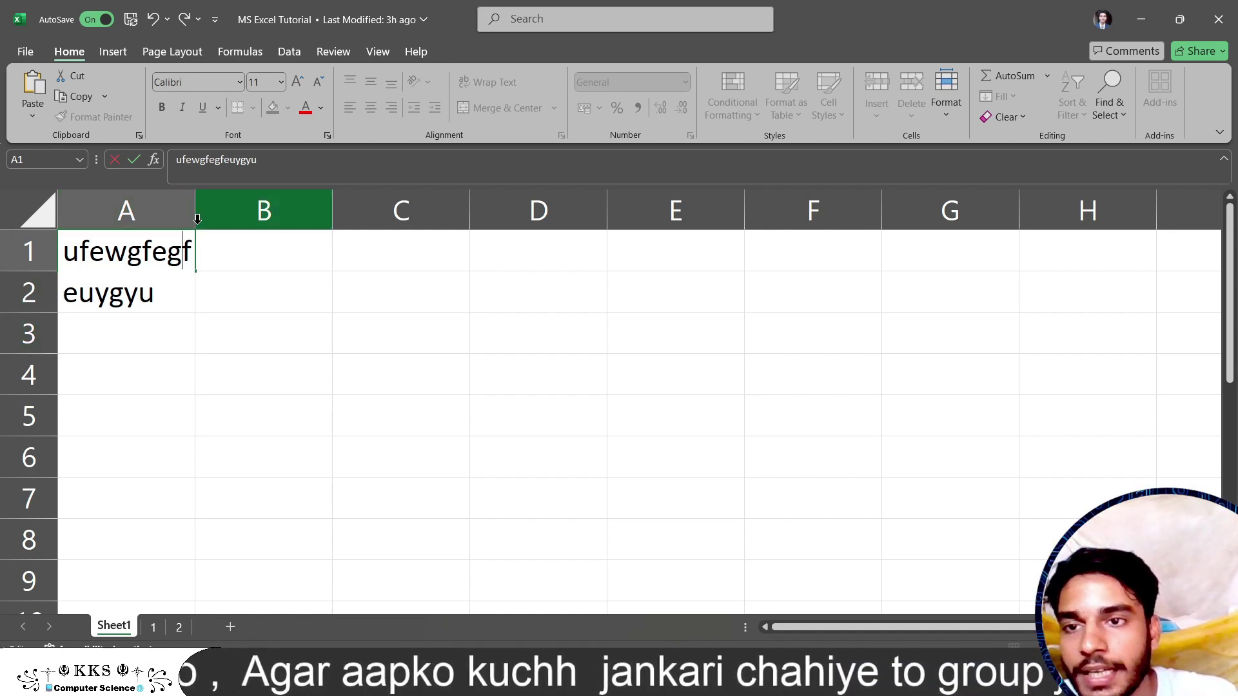
click(225, 339)
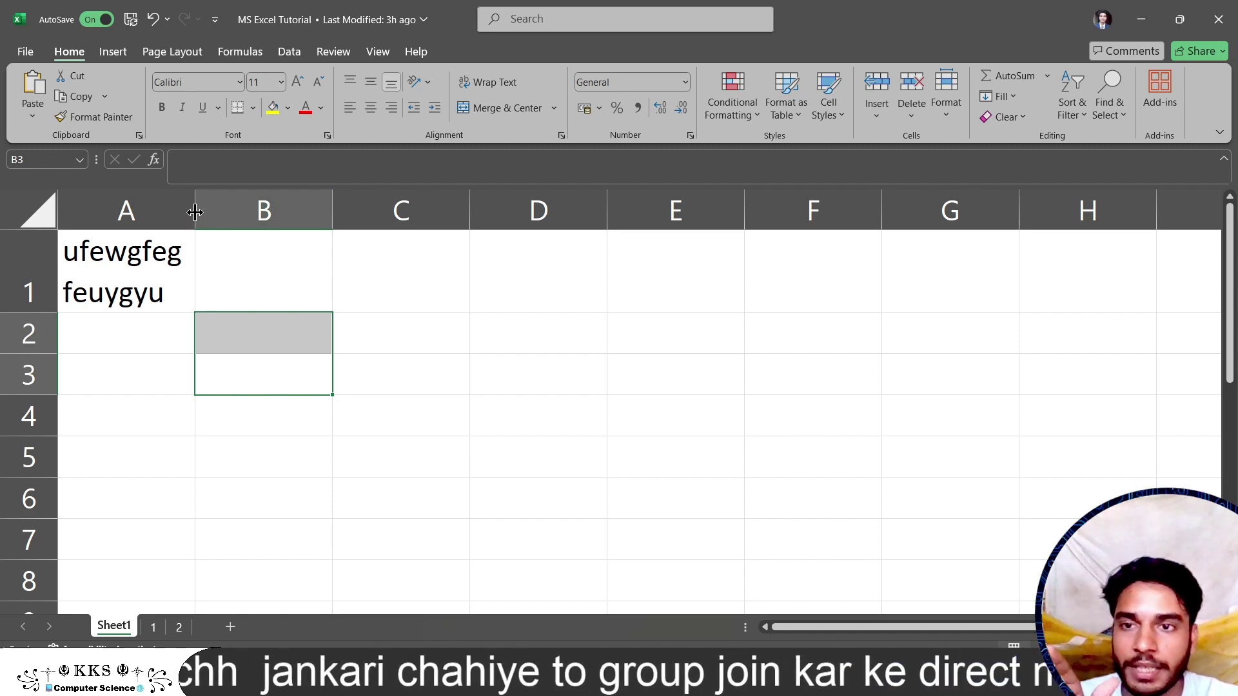
Widen column A so the A1 text fits on one line, and drag row 1 to height 42.00
ctrl+scroll(195, 211, up, 1)
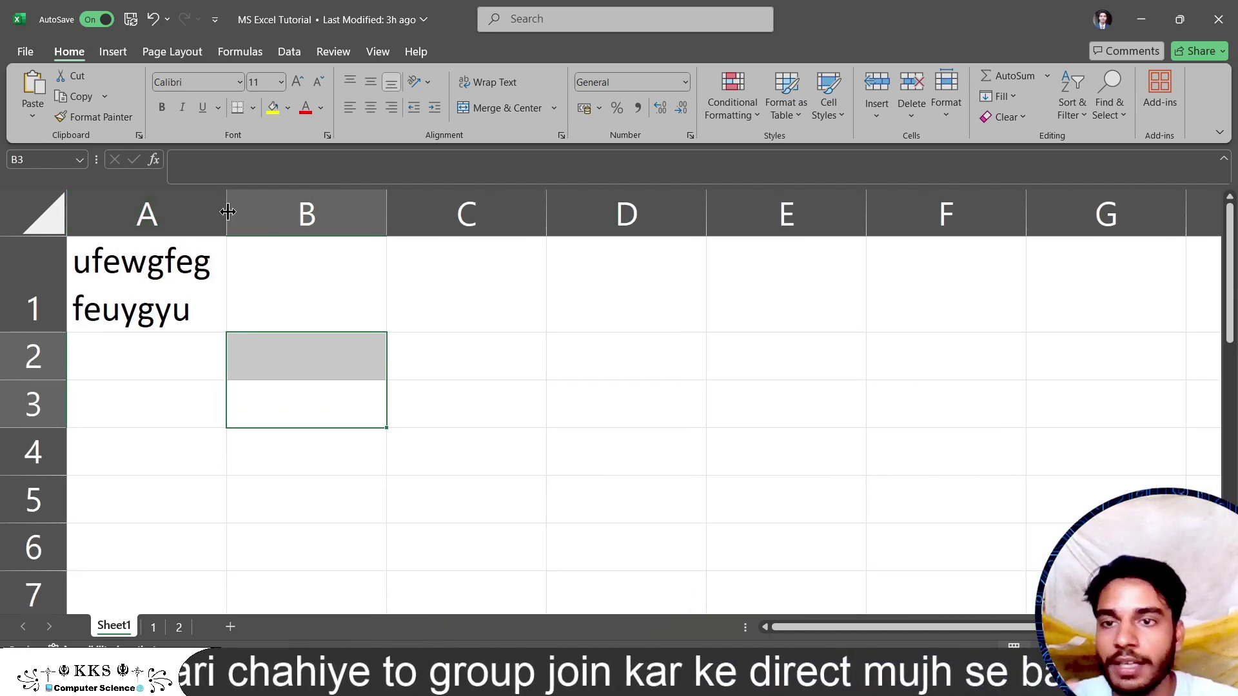
drag(227, 211, 277, 210)
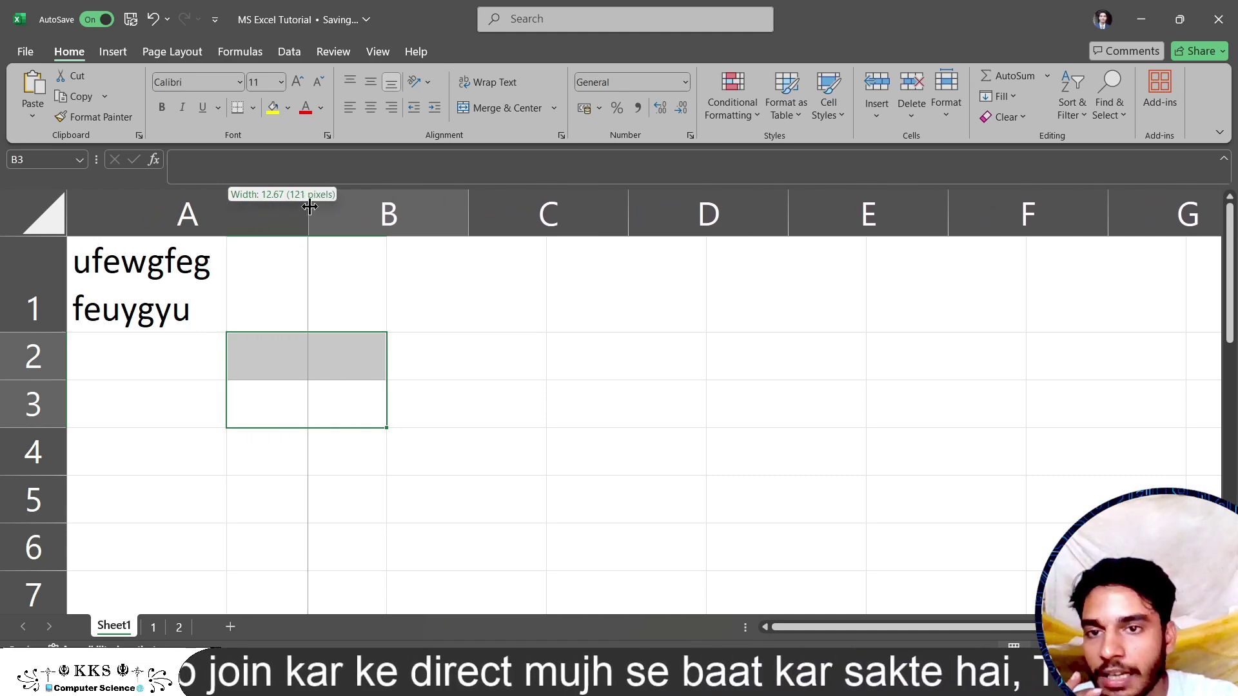
mouse_move(277, 210)
mouse_down()
mouse_move(403, 207)
mouse_move(363, 204)
mouse_up()
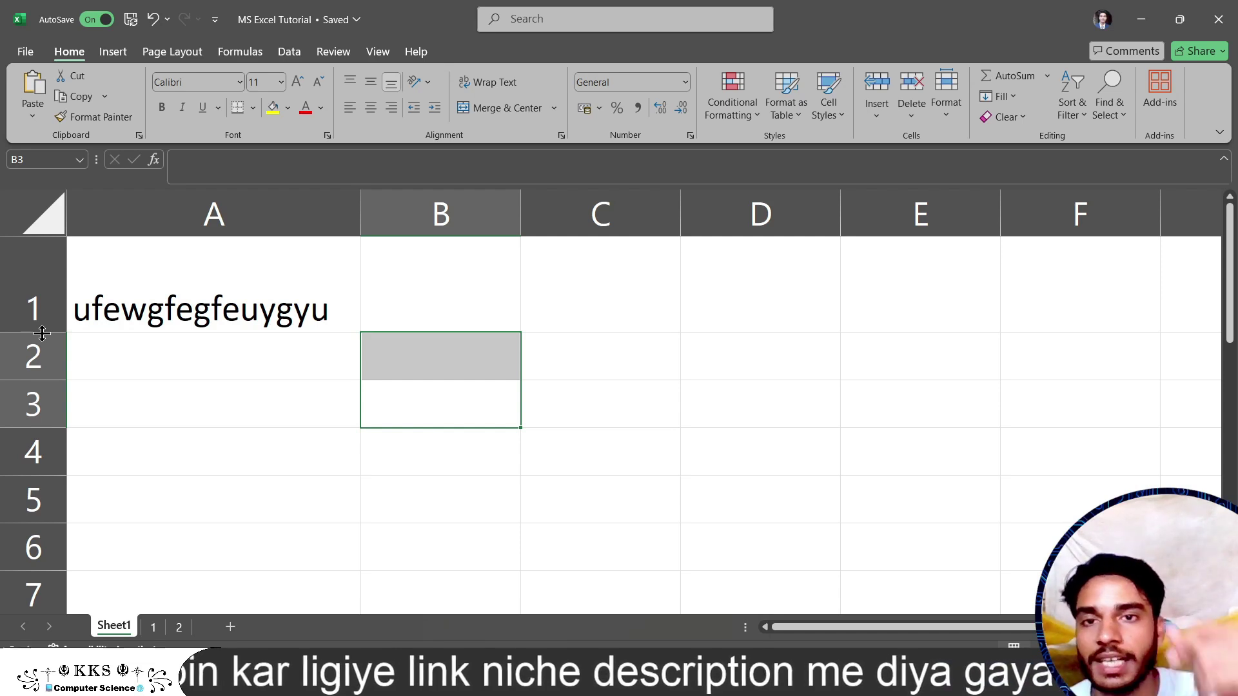
drag(42, 333, 49, 380)
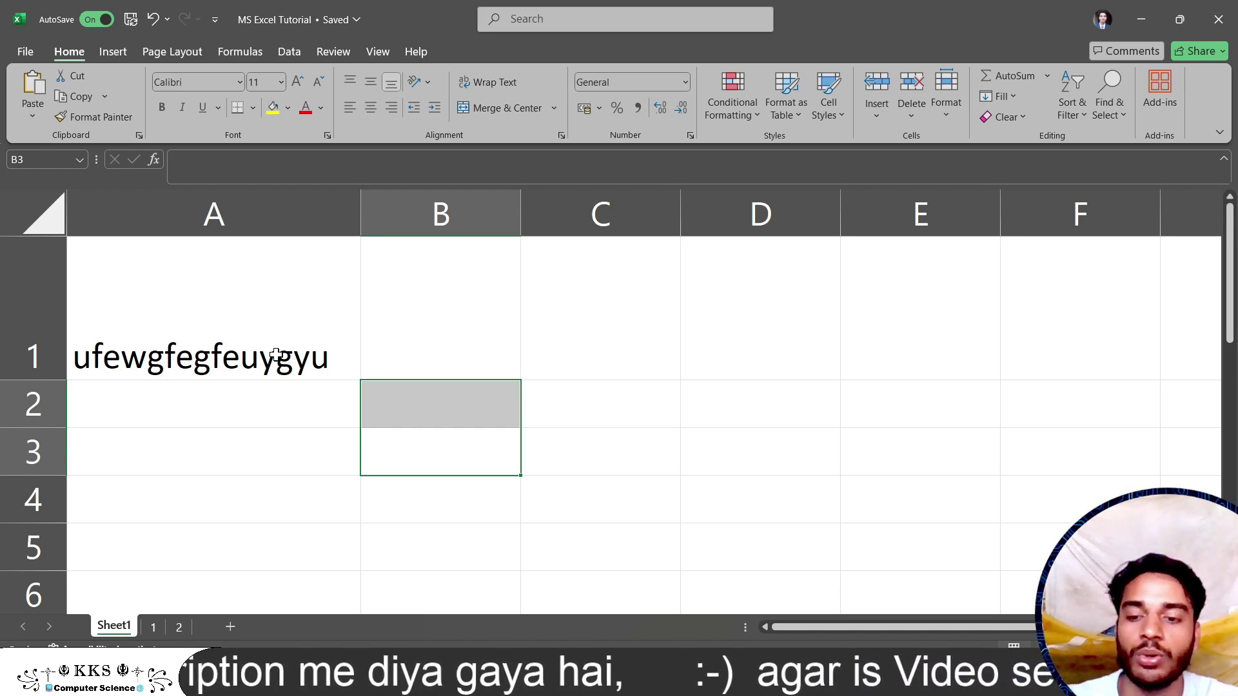
Undo the row and column resizing with Ctrl+Z, then select A2 and zoom in
key(ctrl+z)
key(ctrl+z)
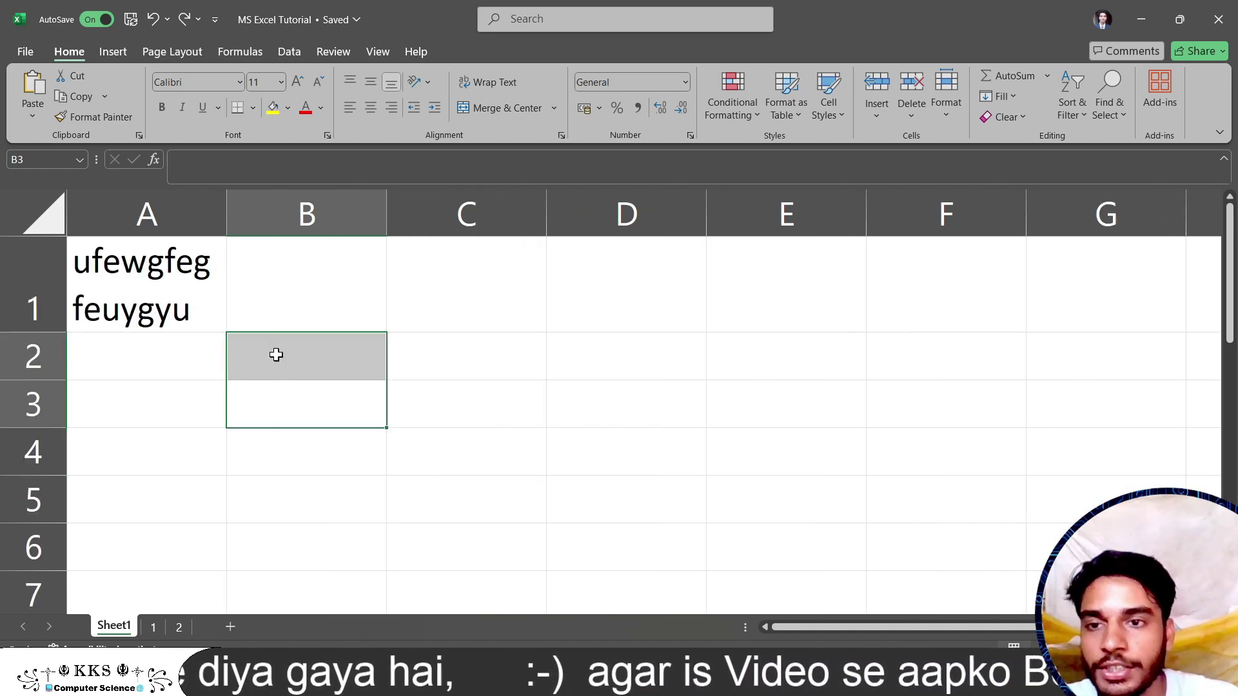
key(ctrl+z)
key(ctrl+z)
key(ctrl+z)
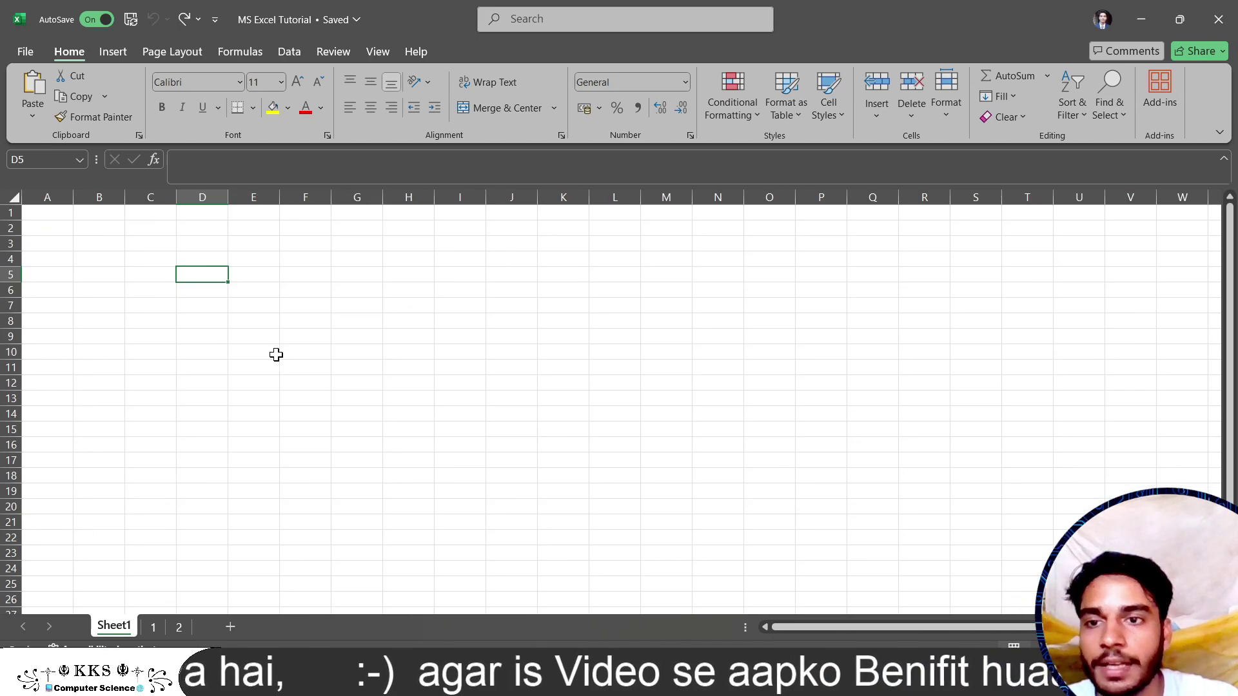
click(54, 234)
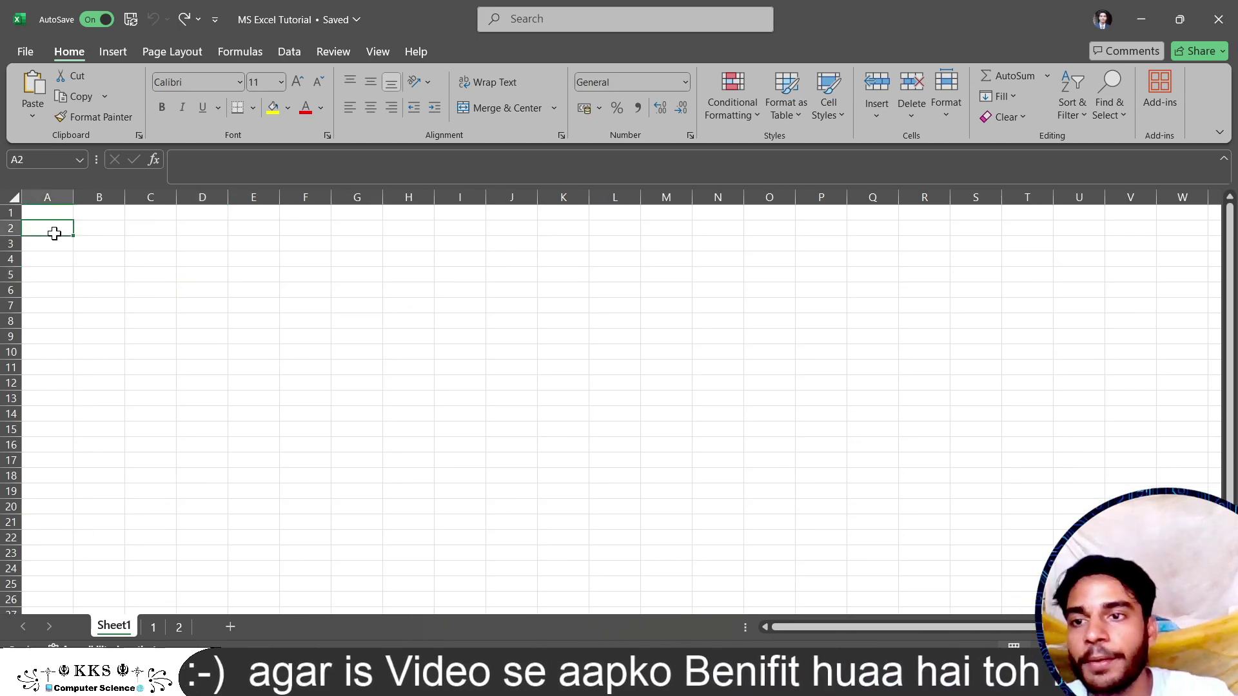
scroll(54, 234, up, 3)
scroll(54, 233, up, 4)
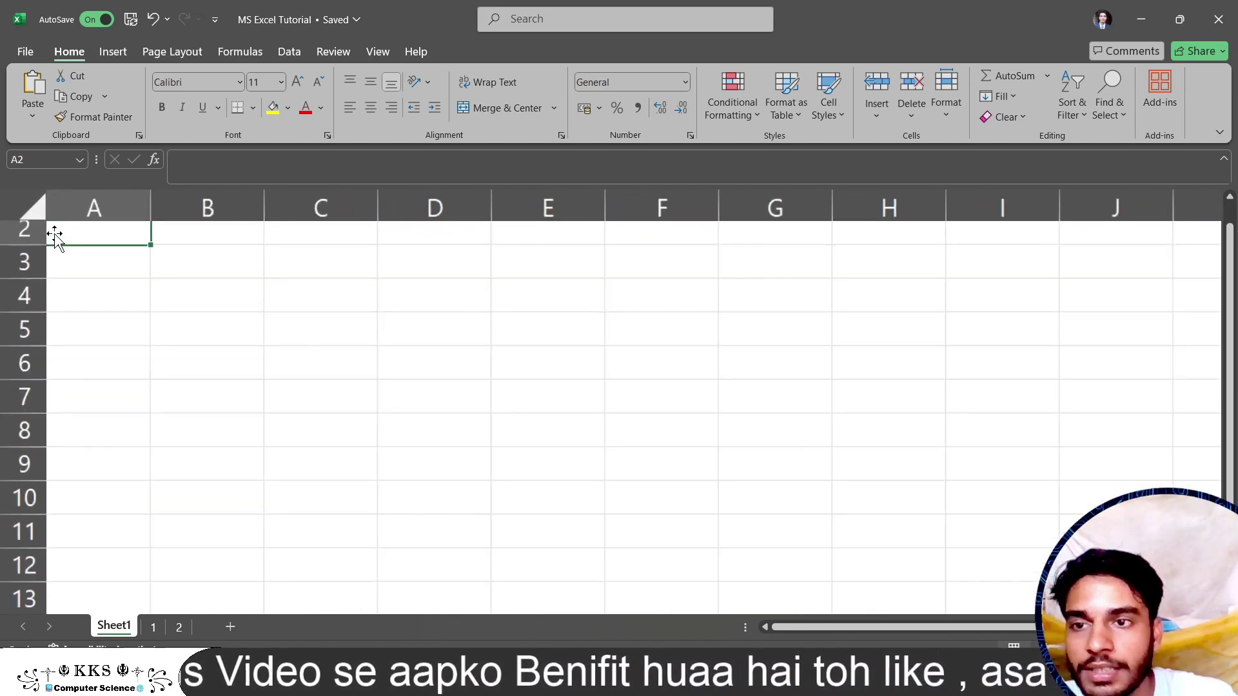
scroll(54, 233, up, 1)
scroll(54, 233, up, 5)
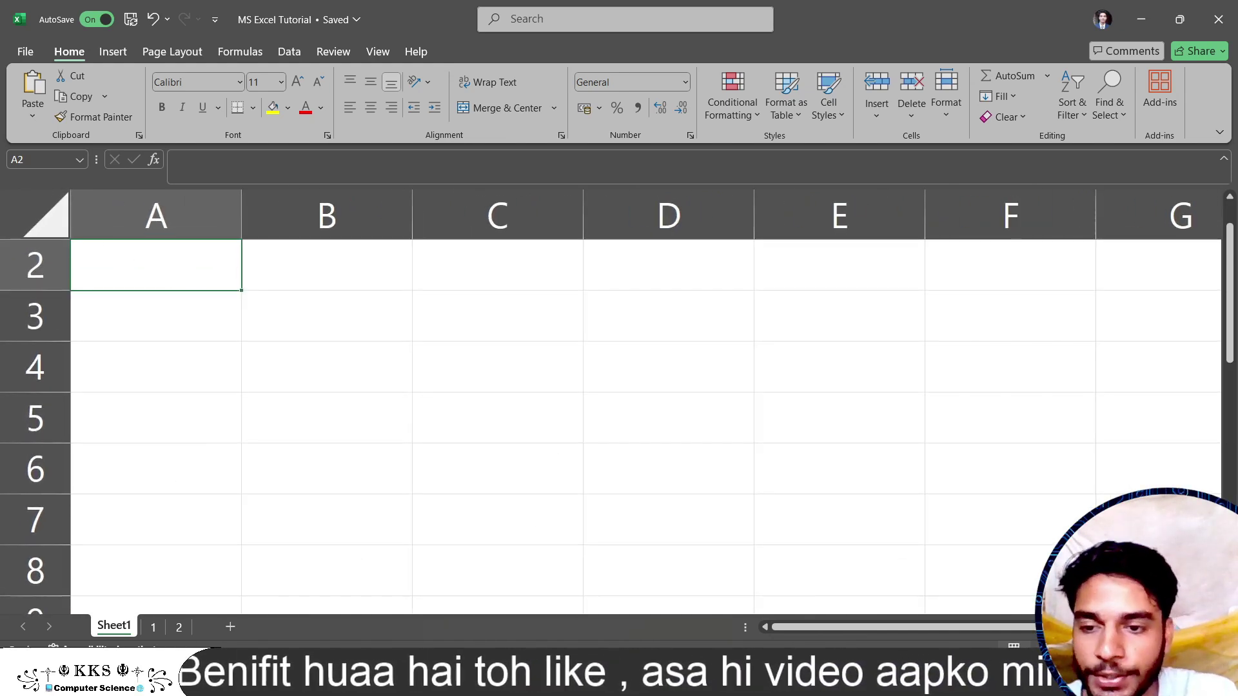
click(219, 586)
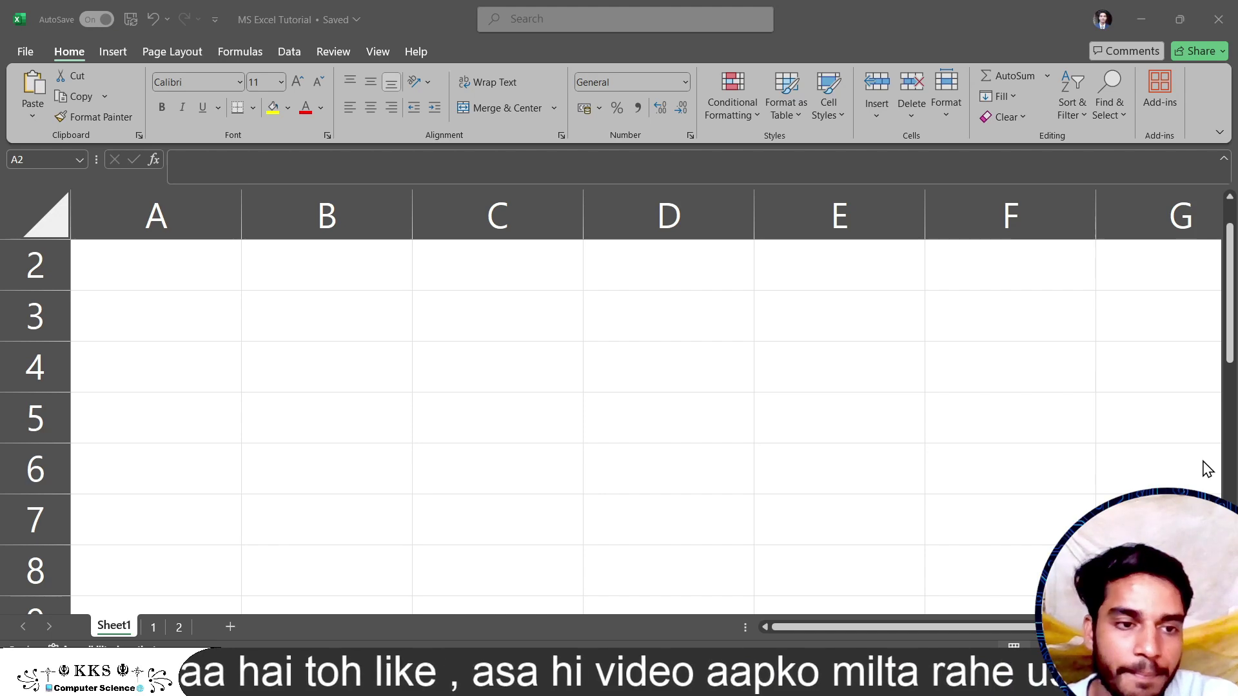
click(1119, 37)
click(167, 187)
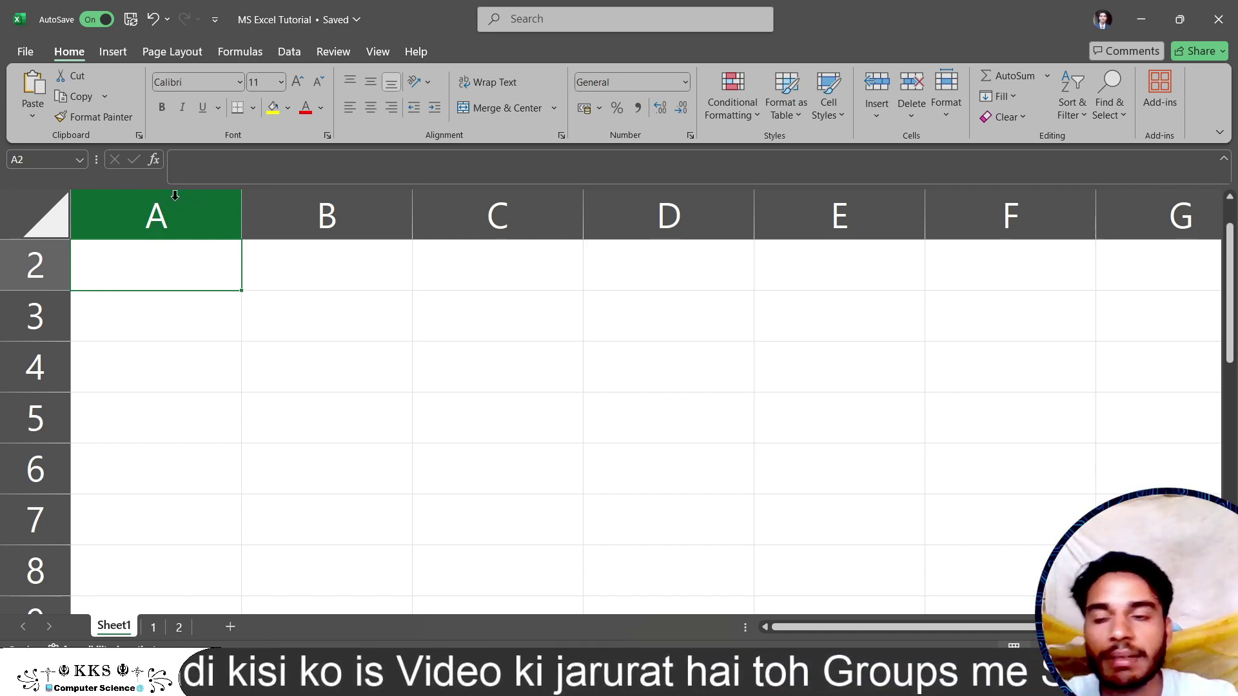
Select column A, then column C, then row 3, and finally the entire sheet
click(175, 195)
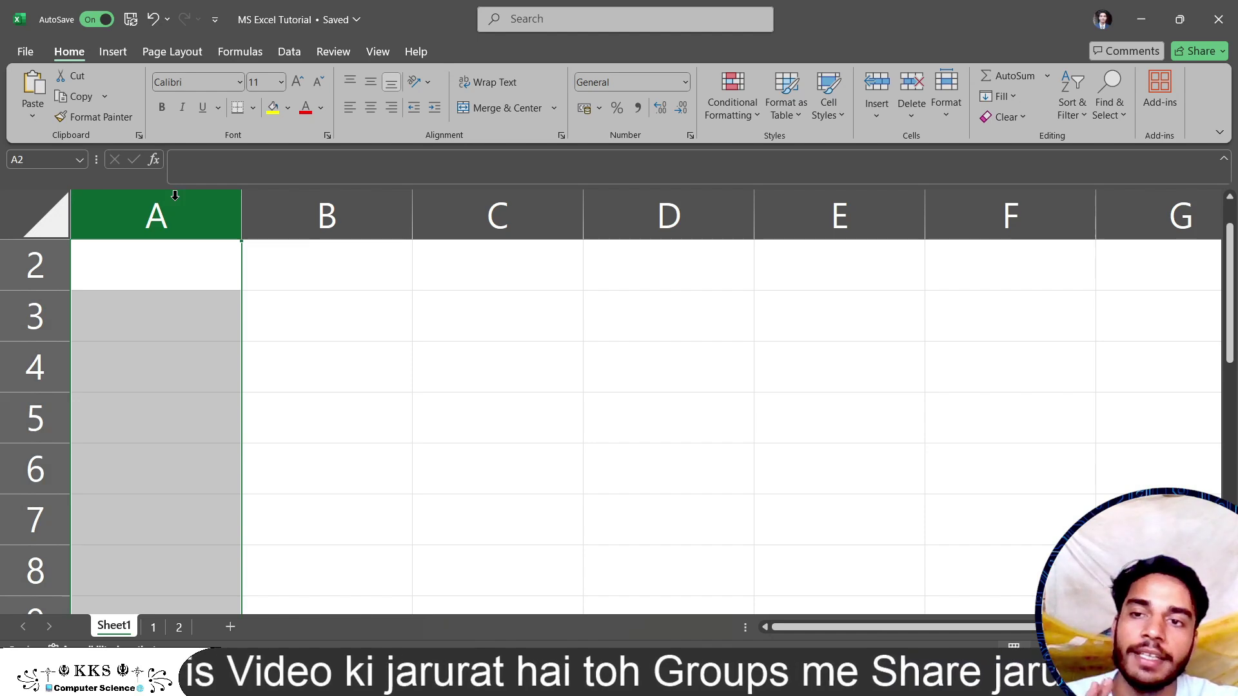
scroll(175, 195, down, 1)
scroll(171, 199, down, 1)
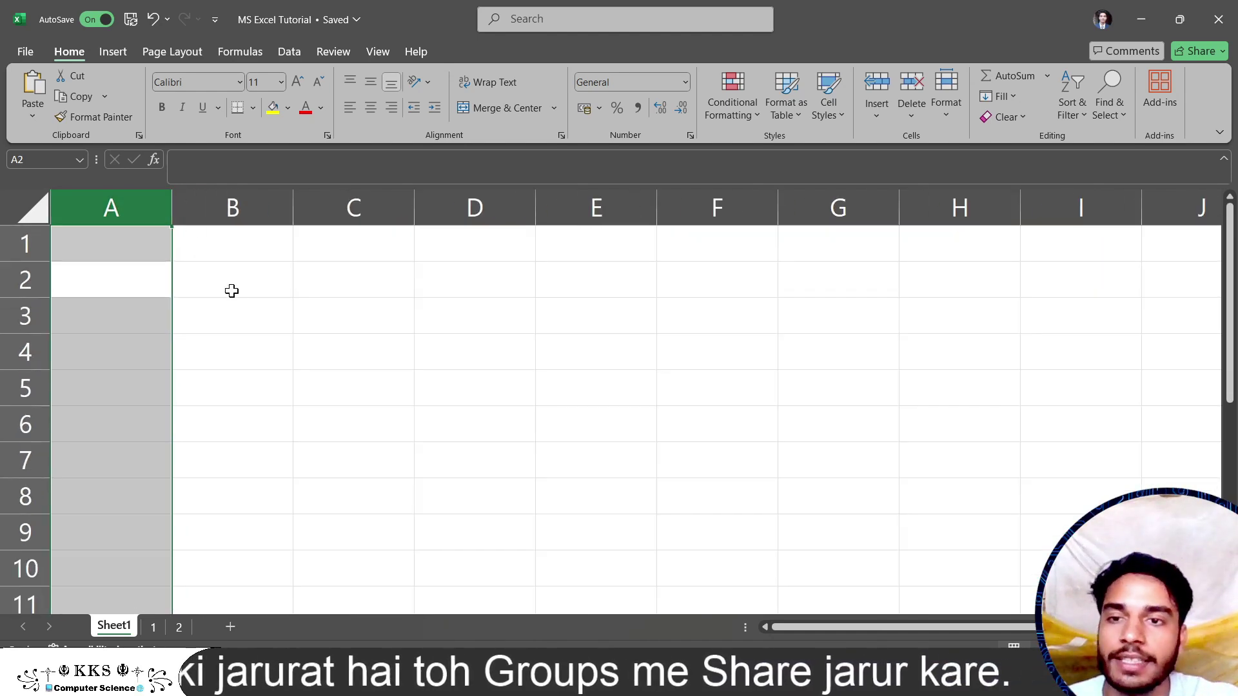
click(248, 320)
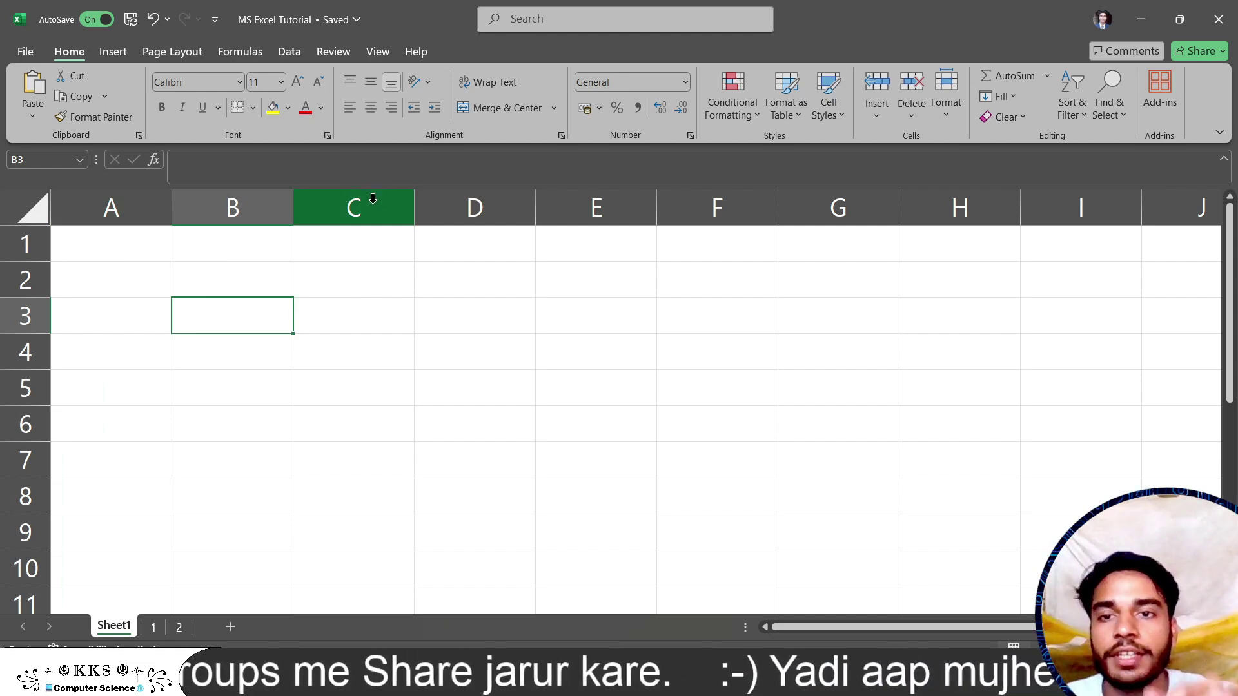
click(372, 199)
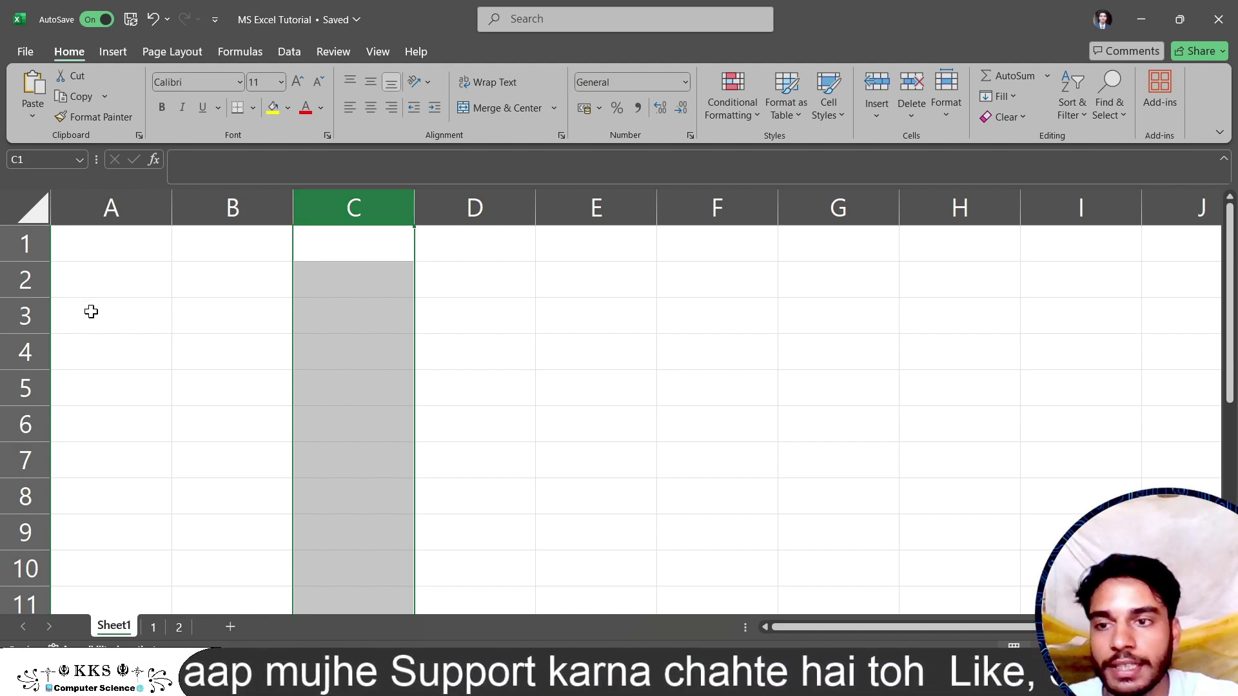
click(31, 316)
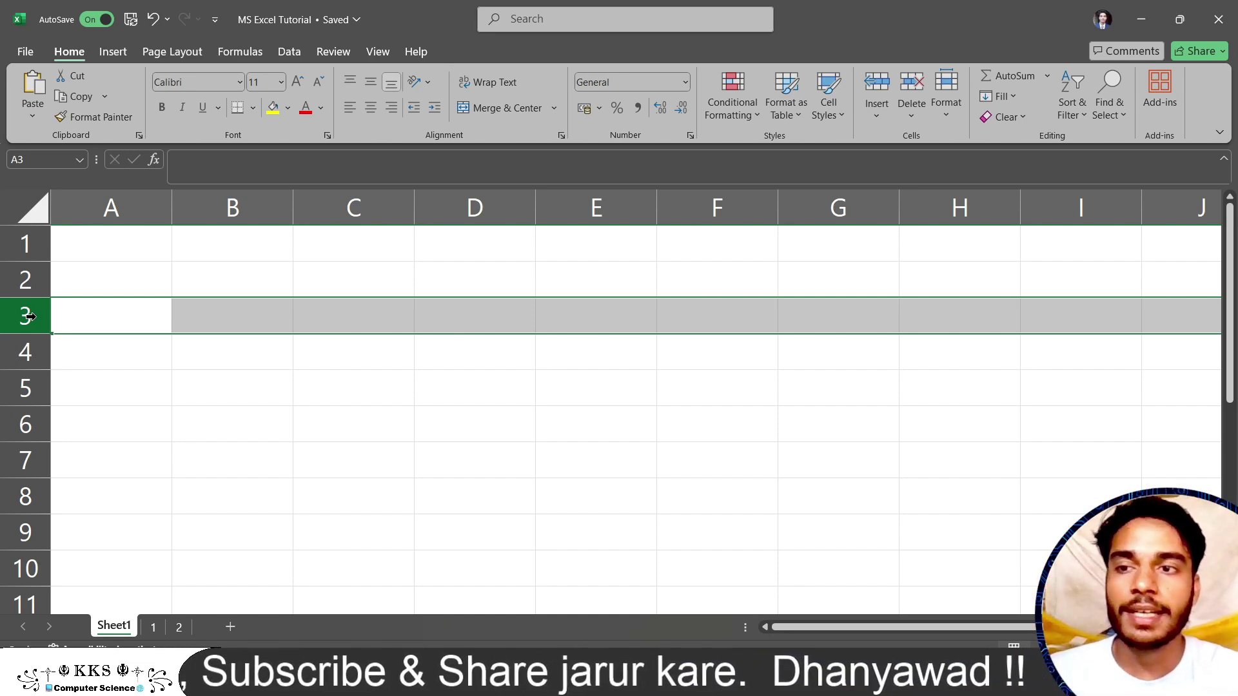
click(30, 208)
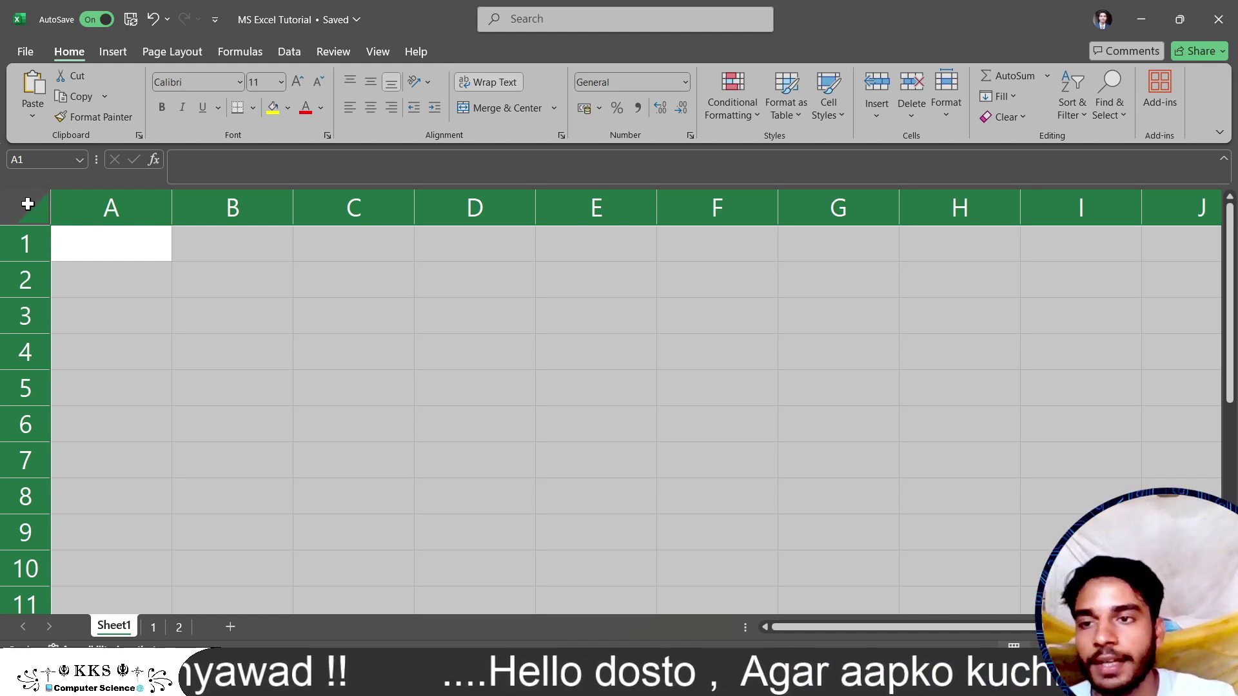
Zoom in, toggle the whole-sheet and column B selections, end on cell B1, then zoom out
ctrl+scroll(30, 199, up, 1)
ctrl+scroll(39, 206, up, 2)
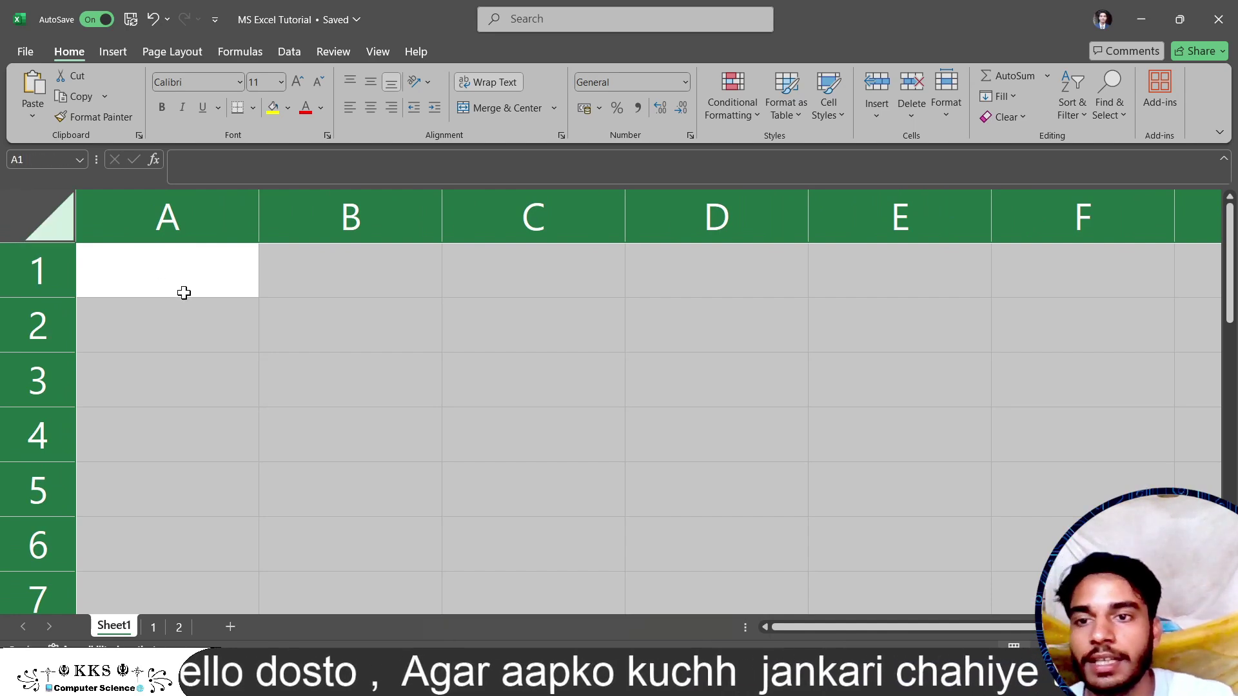
click(183, 293)
click(60, 232)
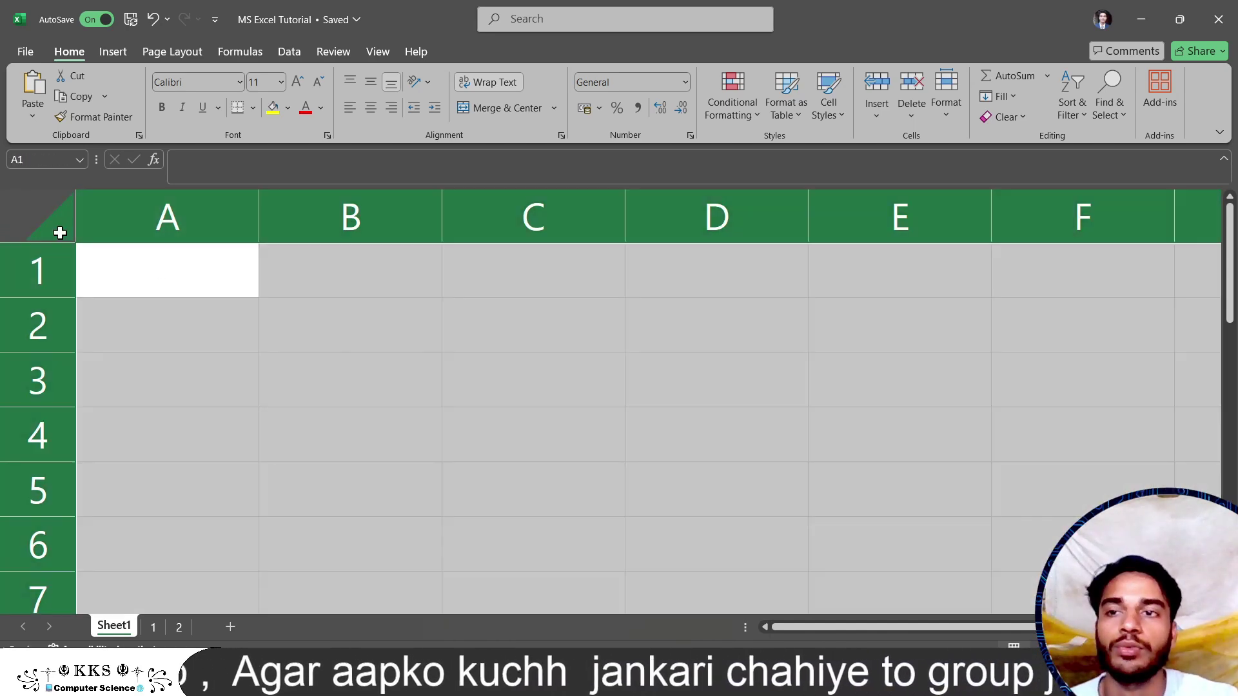
click(142, 271)
click(334, 225)
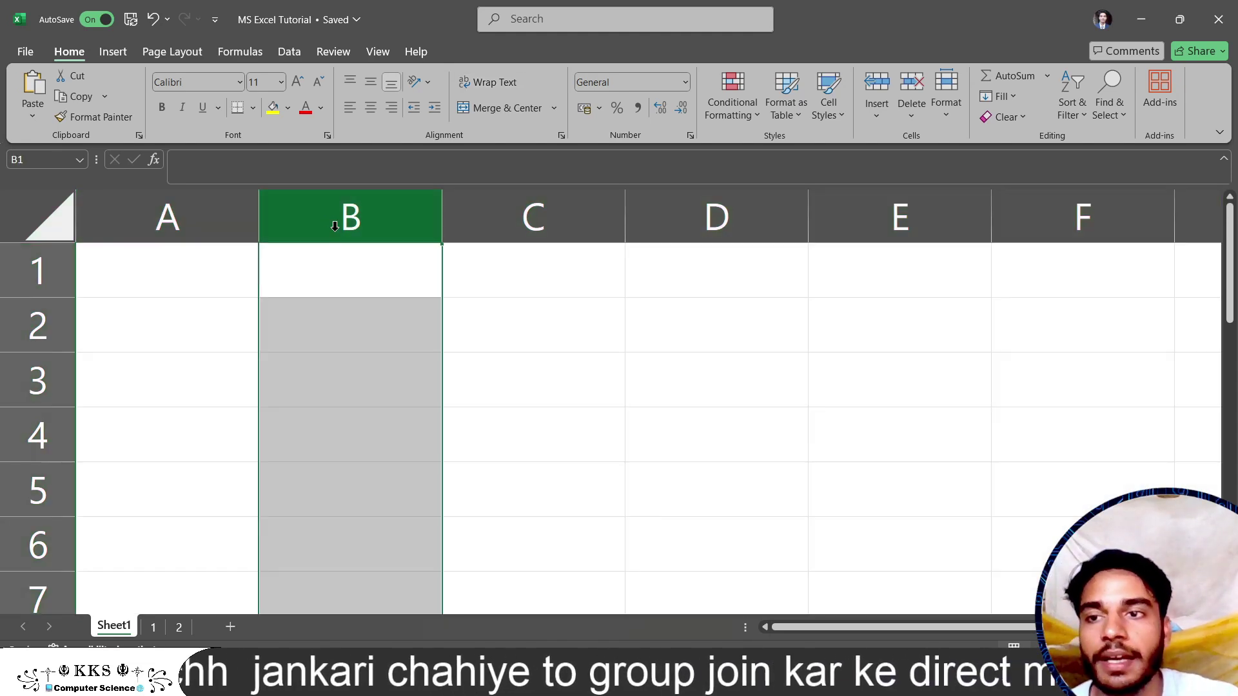
click(371, 288)
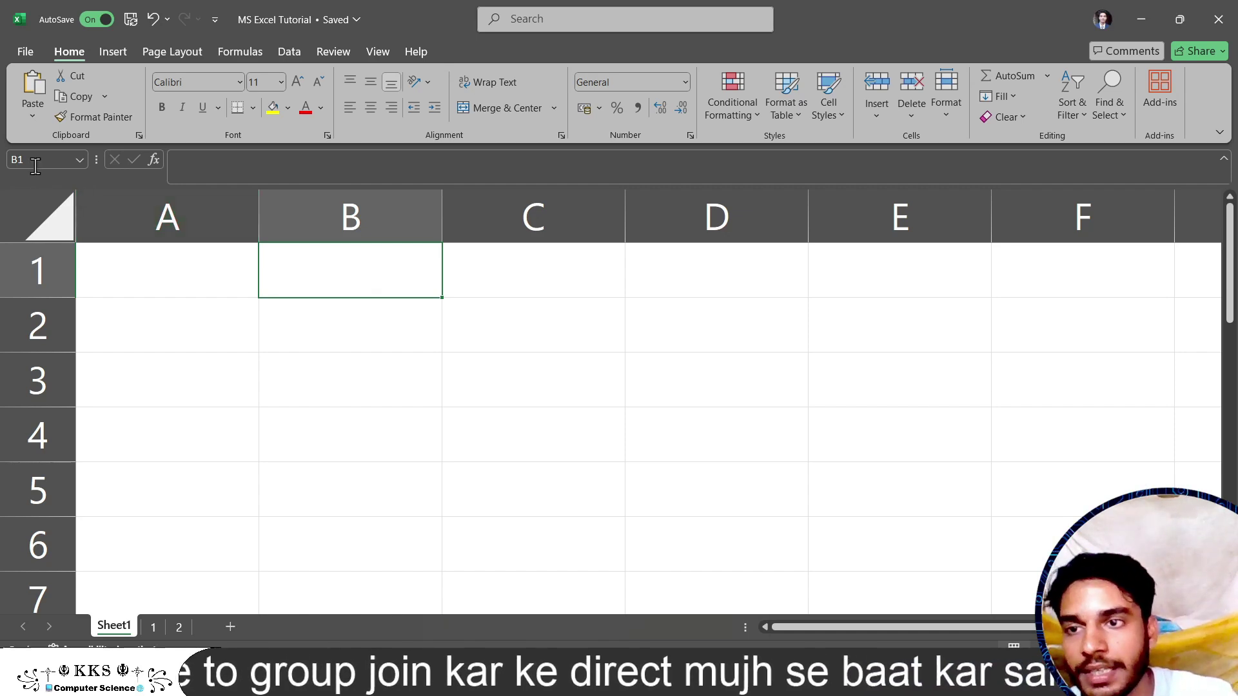
scroll(35, 166, down, 1)
scroll(36, 166, down, 1)
scroll(35, 166, down, 1)
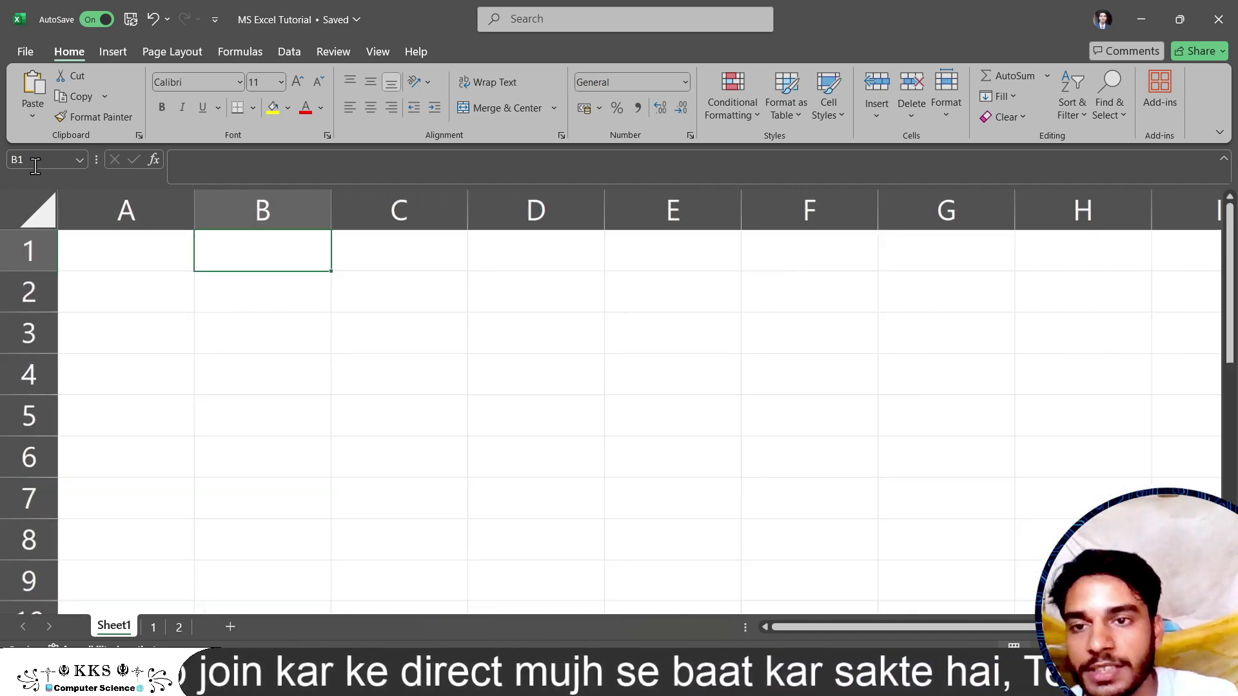
scroll(35, 166, down, 1)
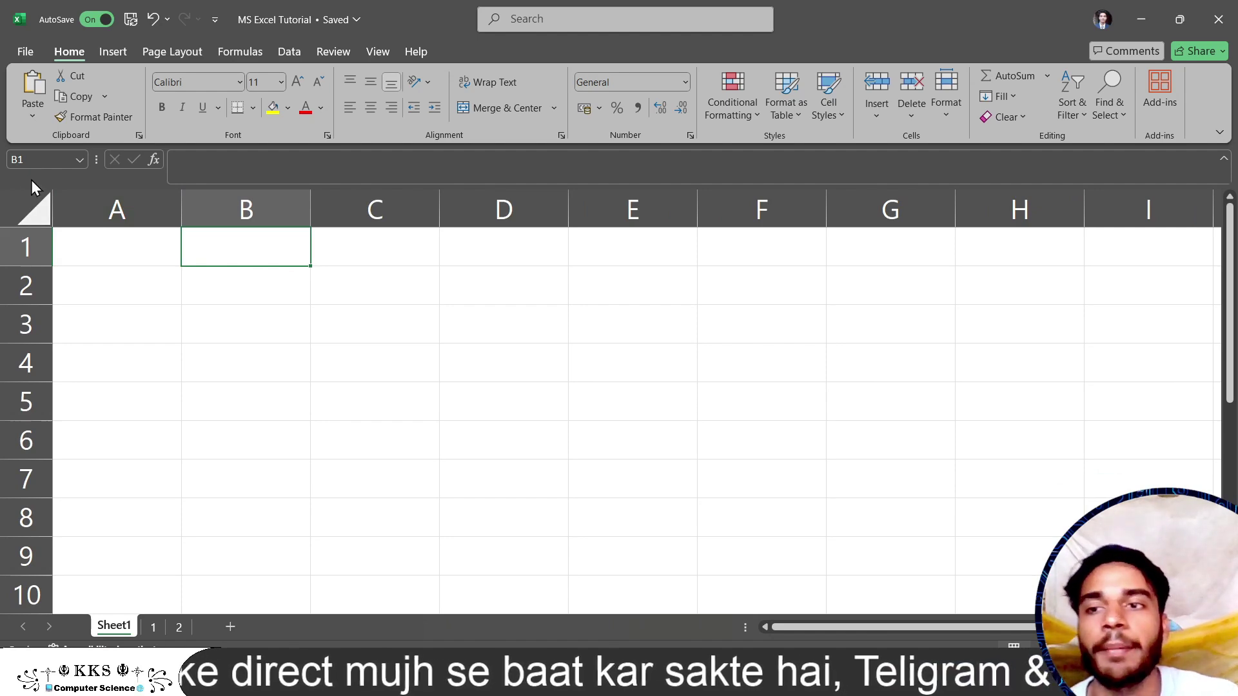
Select D4, view the sheet in Page Layout and Page Break Preview, then scroll back to the top
click(75, 253)
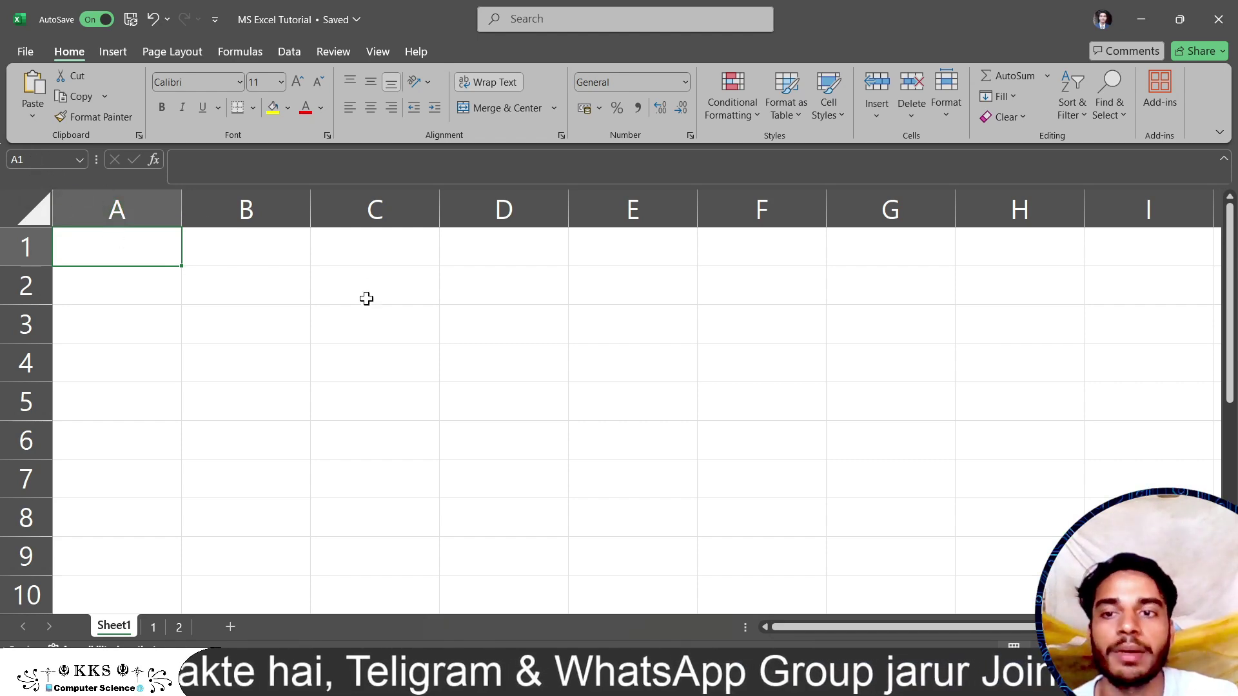
click(516, 358)
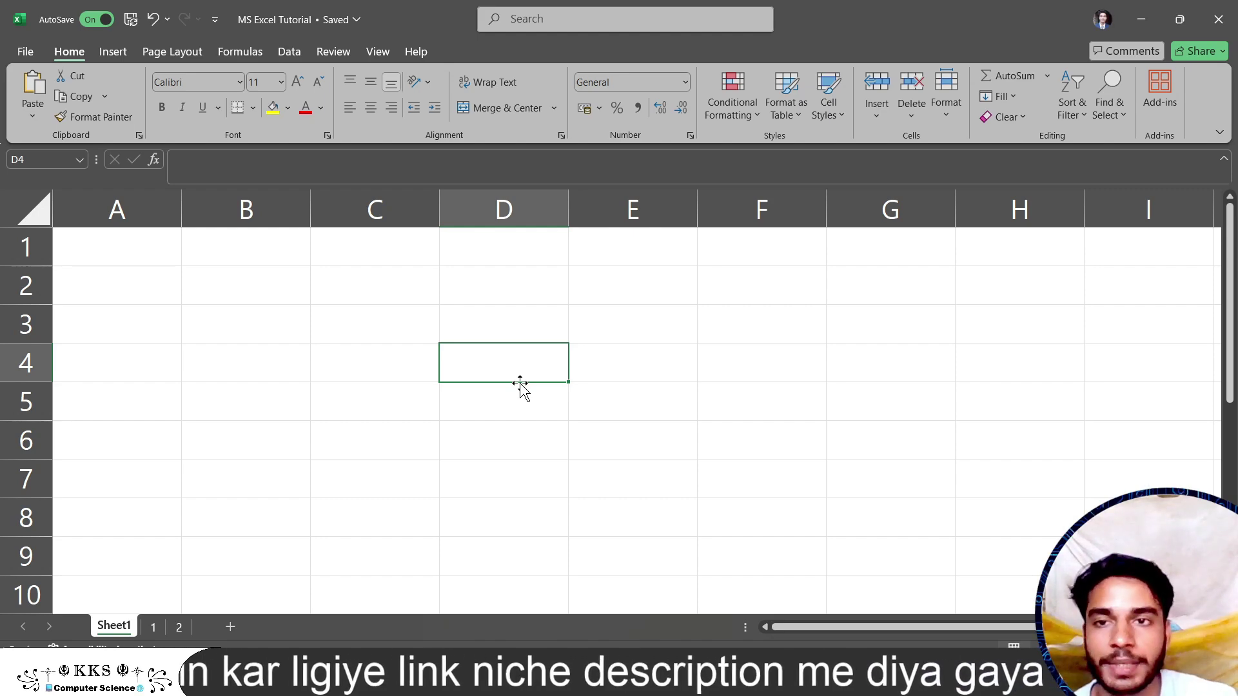
key(alt+w)
key(p)
key(alt+w)
key(i)
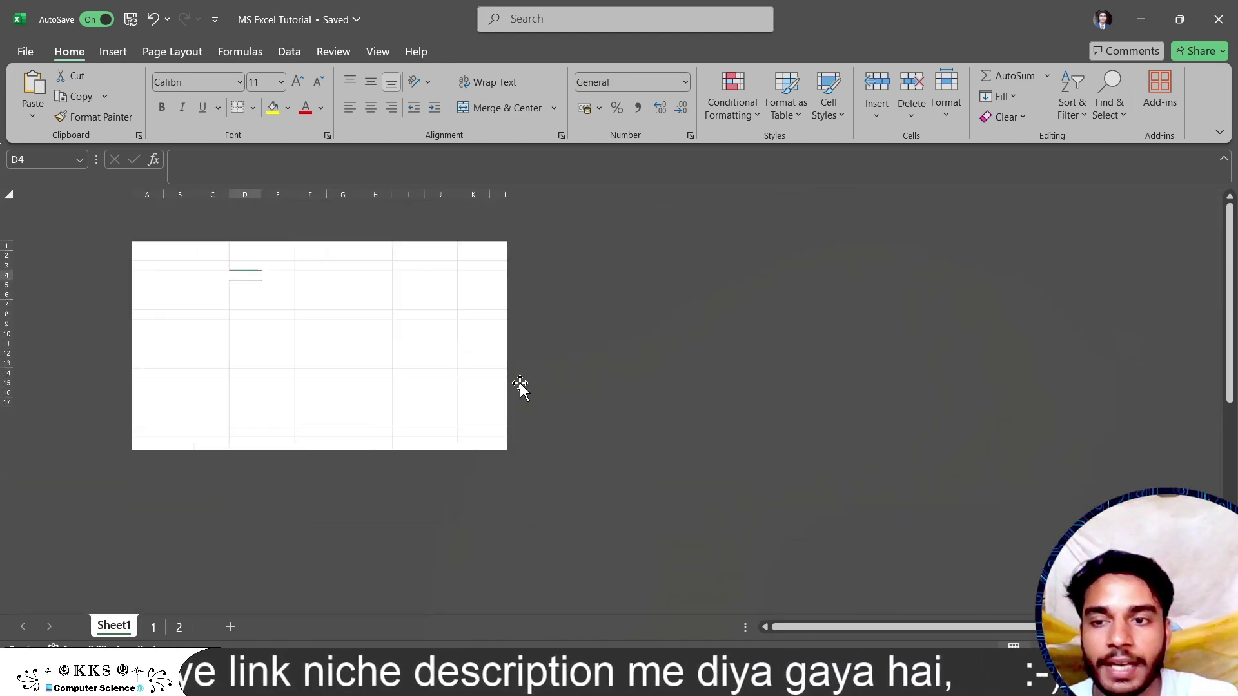
ctrl+scroll(143, 340, up, 5)
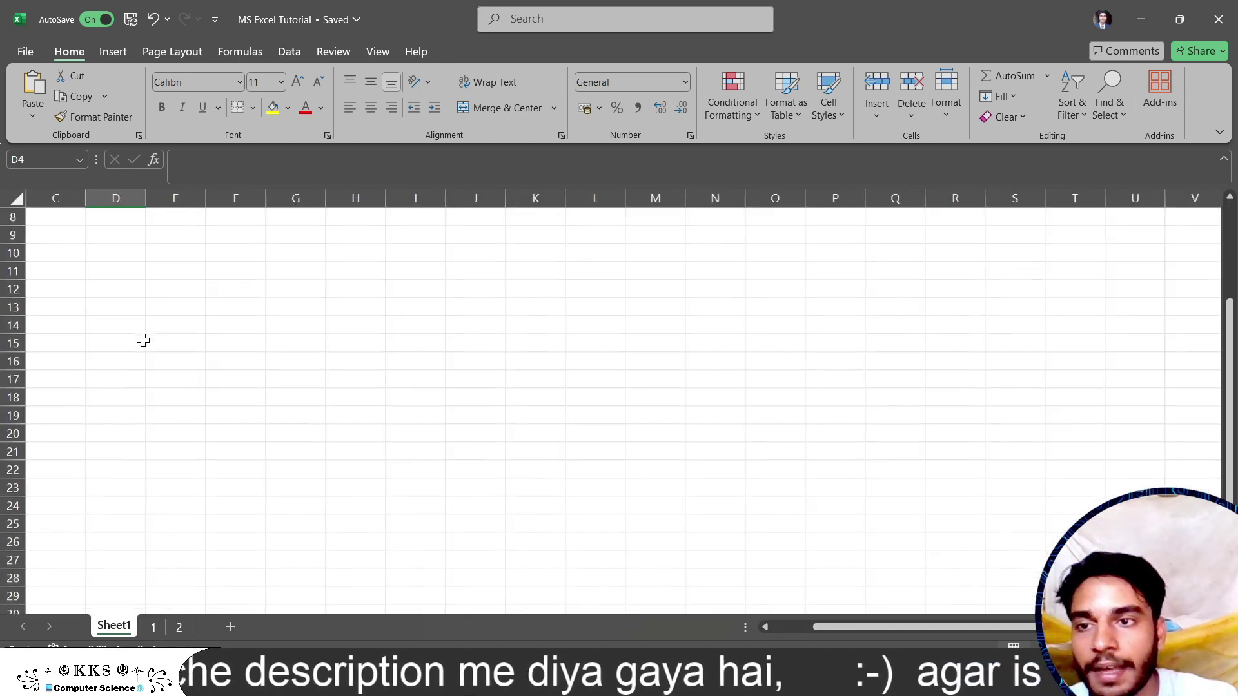
scroll(97, 248, up, 3)
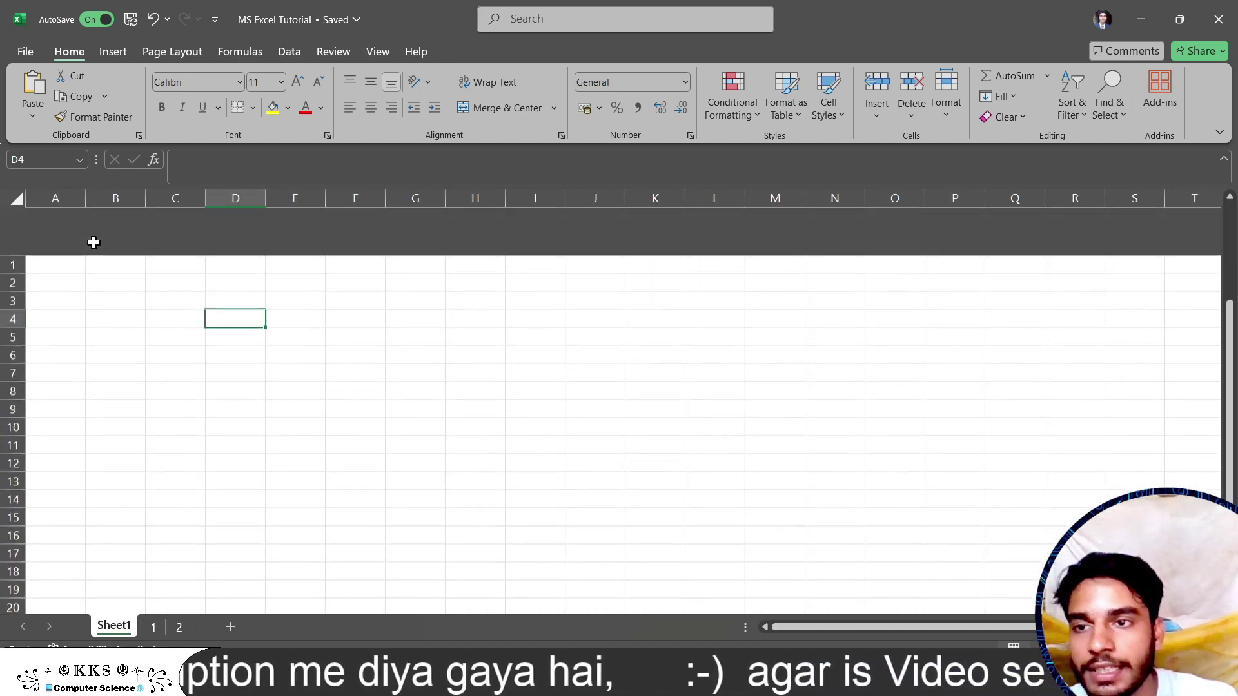
click(58, 221)
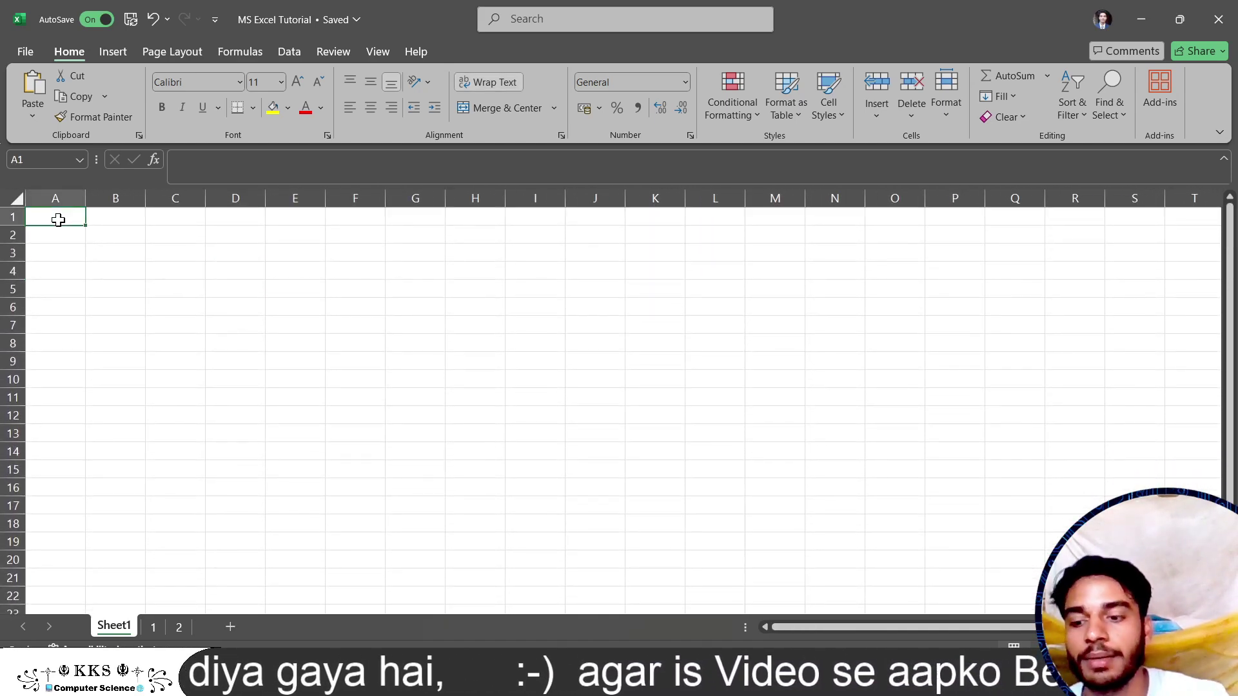
key(ctrl+Down)
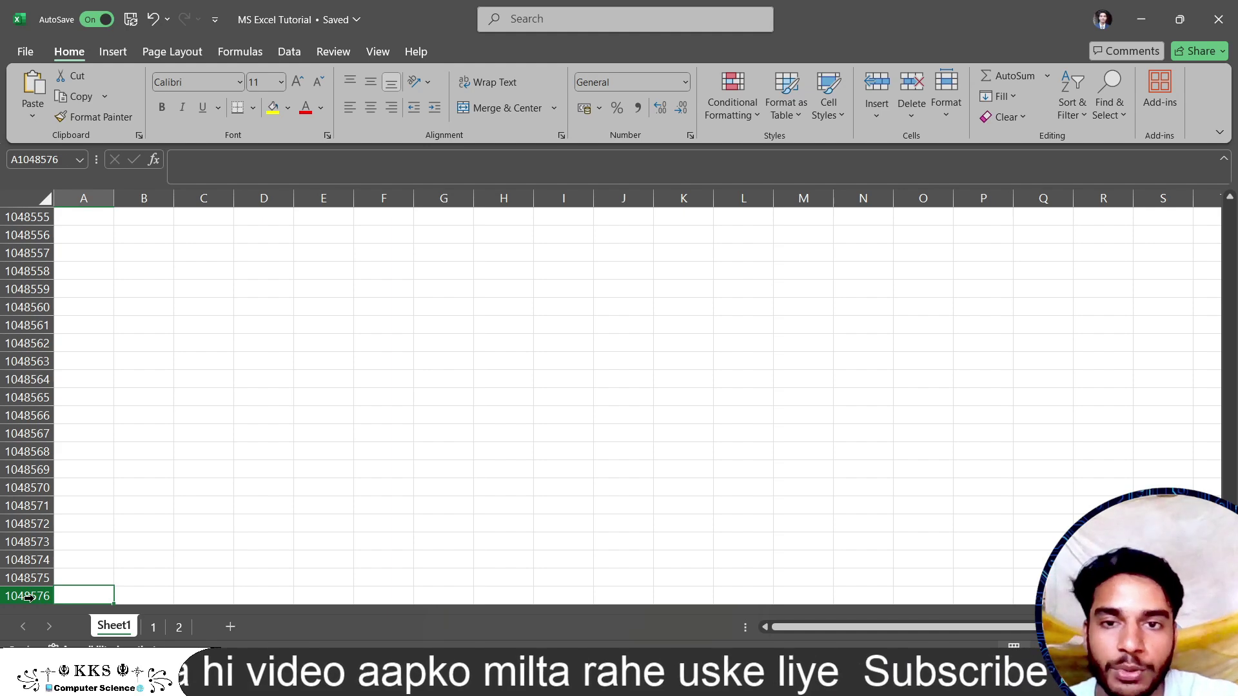
key(ctrl+Right)
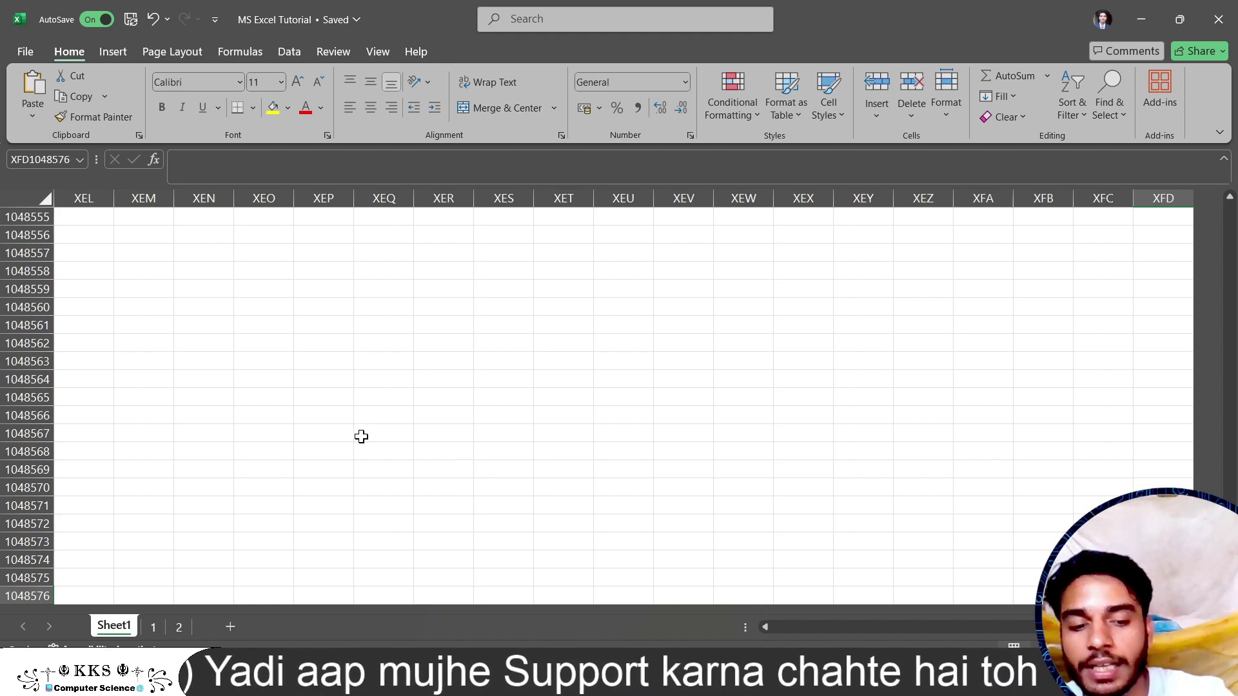
key(ctrl+Left)
key(ctrl+Up)
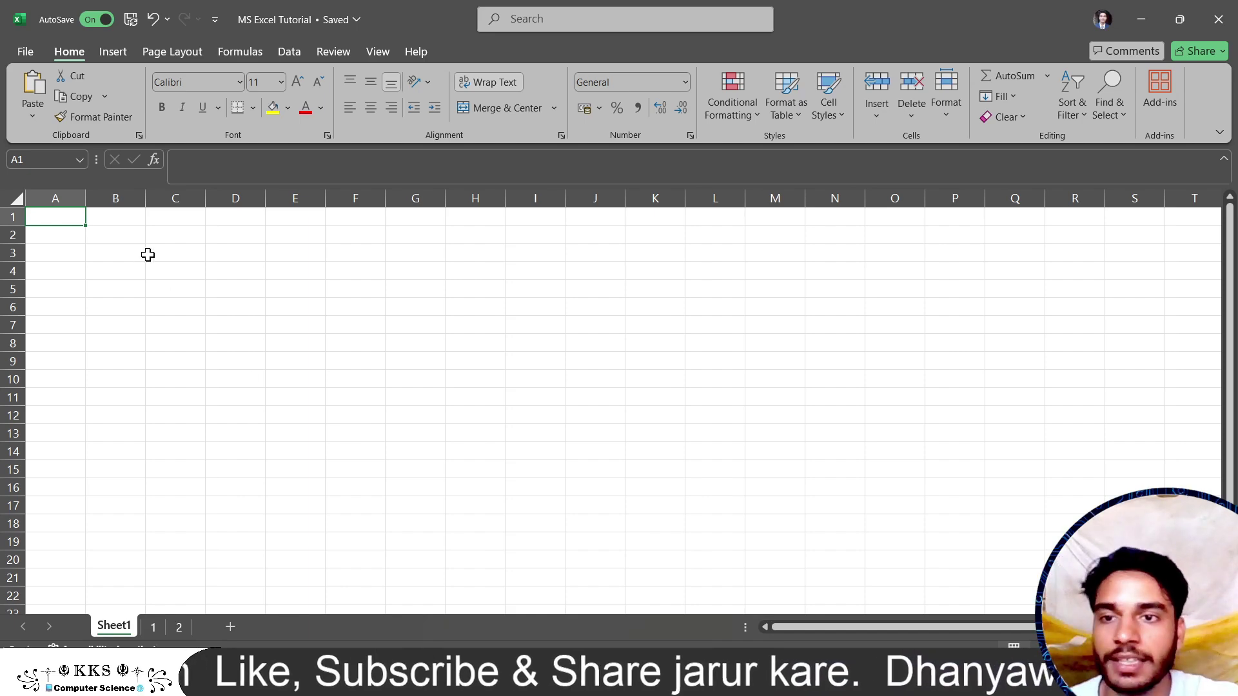
Type 'sfbfrbbfjrnnevjnrnnovnn' into cell D3
scroll(91, 247, up, 5)
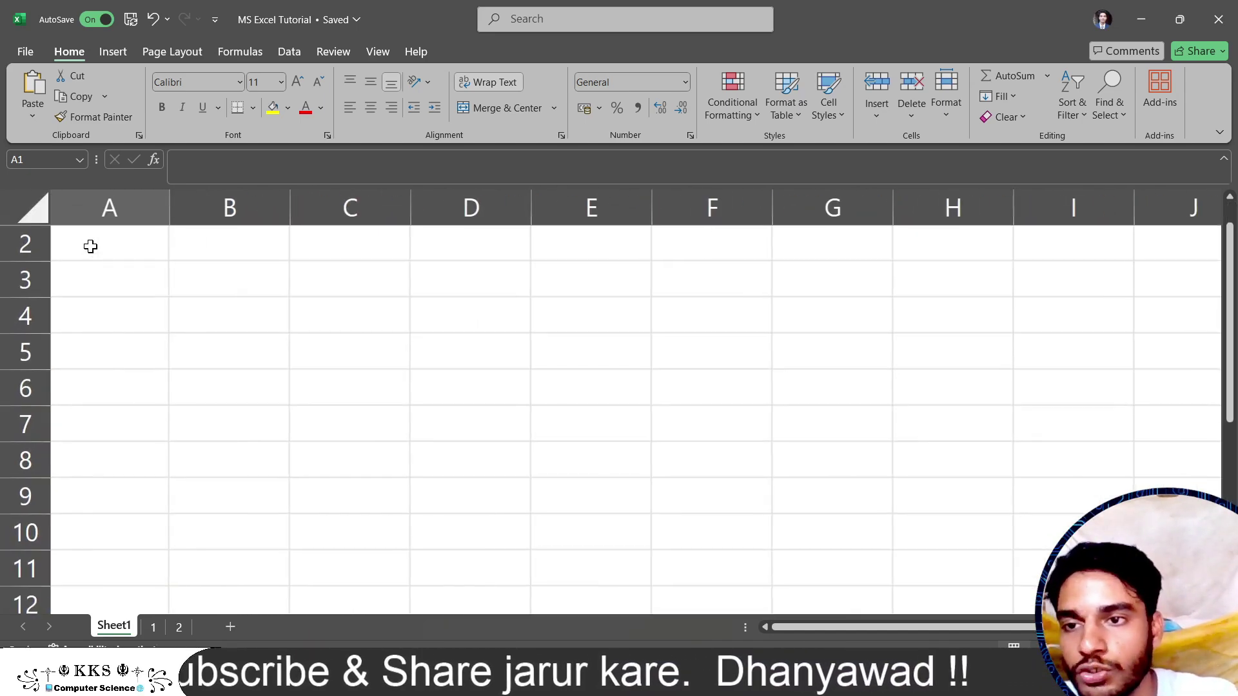
click(434, 289)
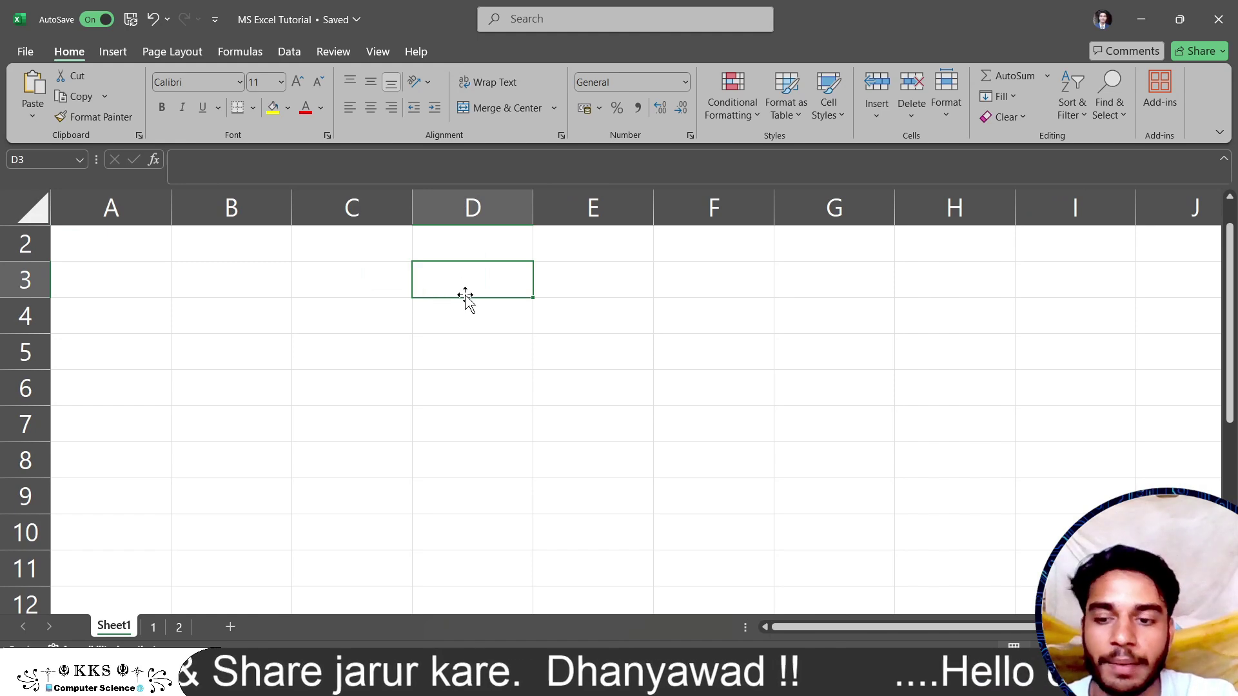
click(591, 331)
click(463, 270)
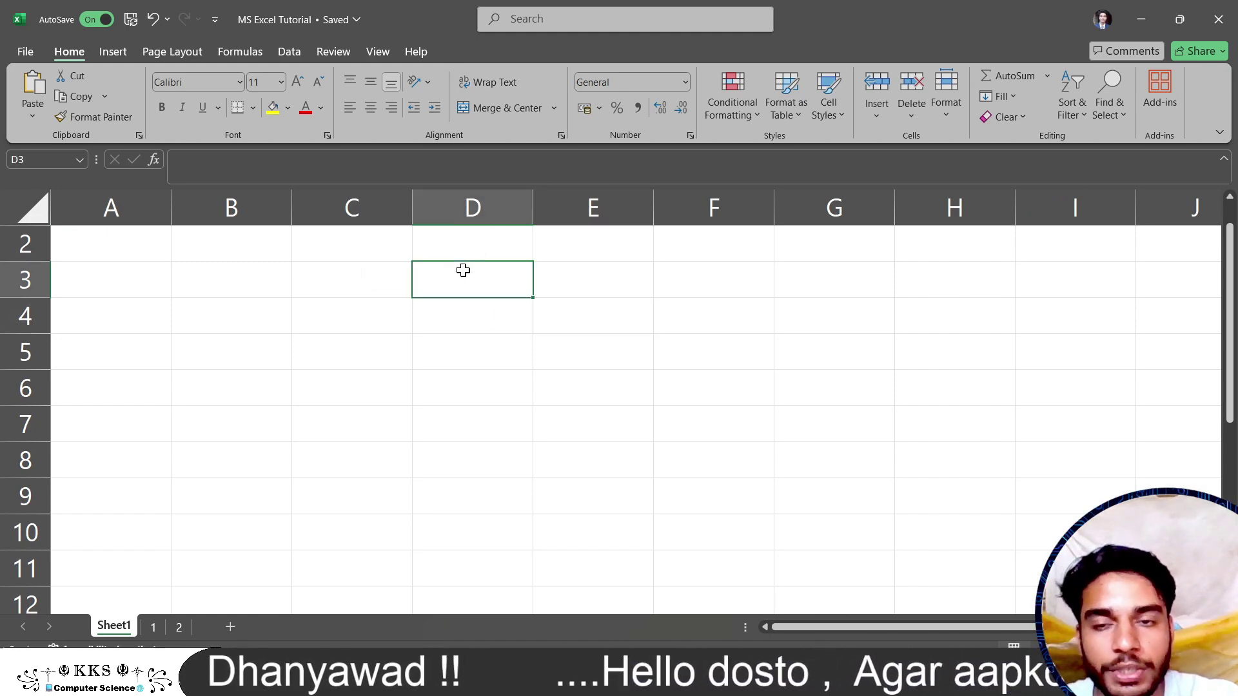
text(sfbfrbb)
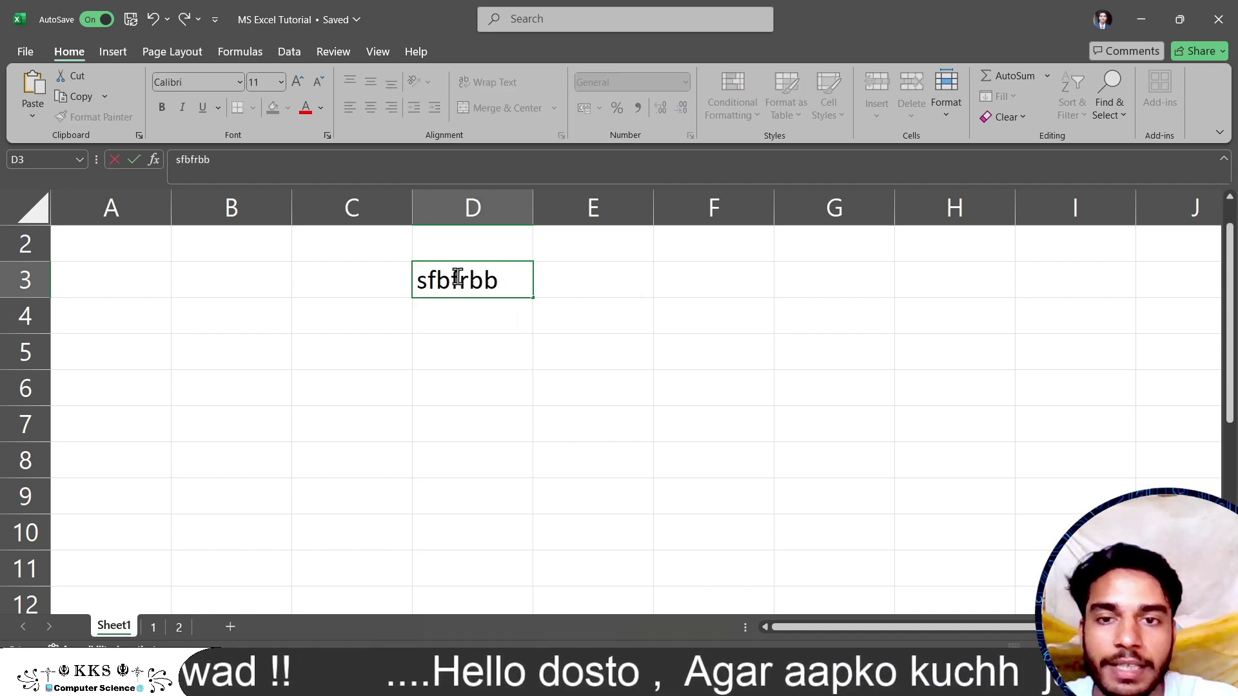
text(fjr)
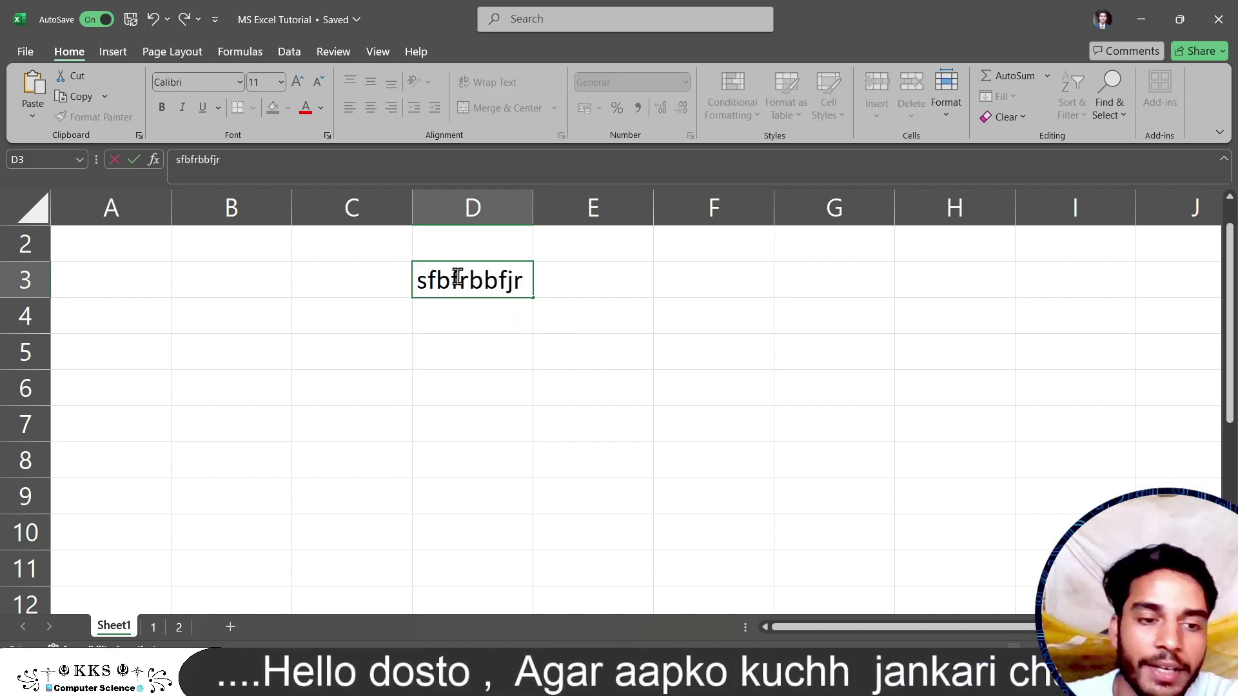
text(nnev)
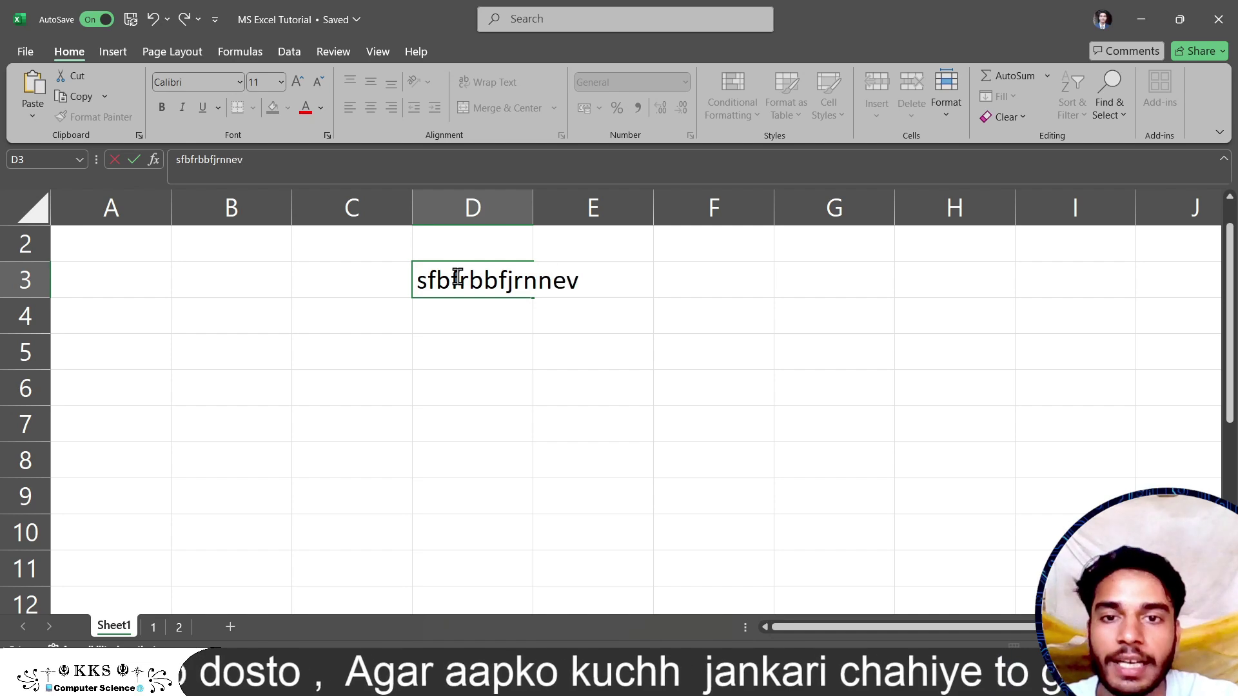
text(jnrnnovnn)
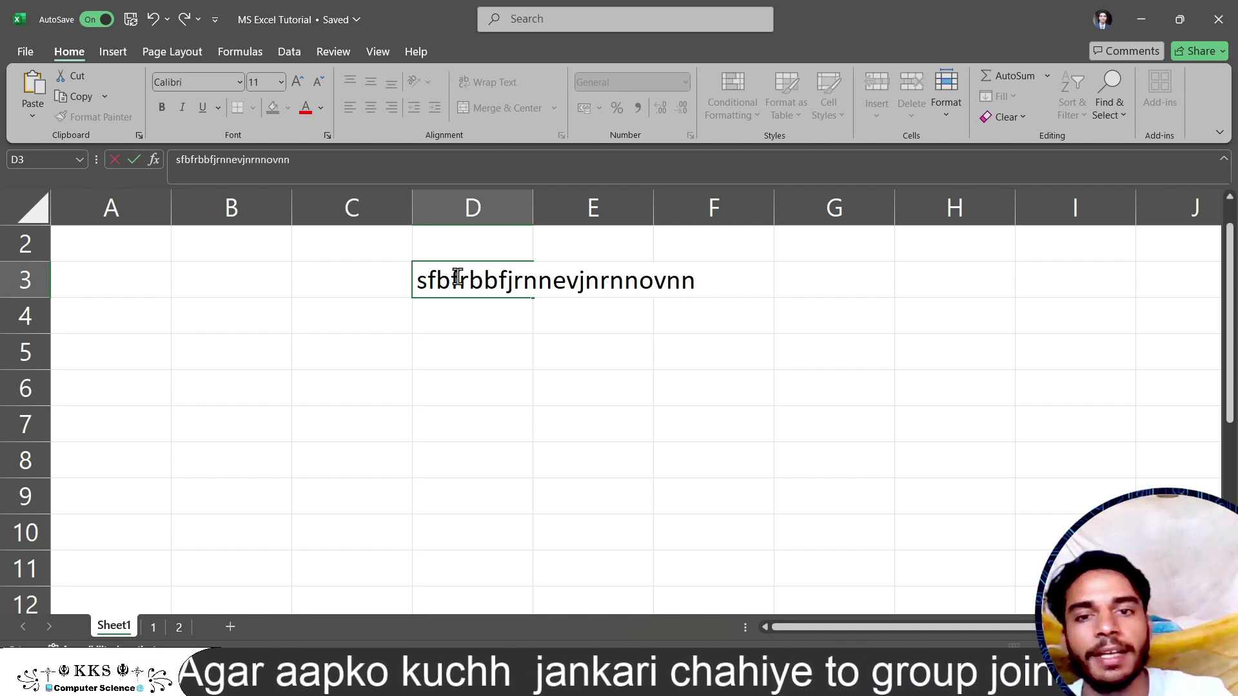
click(581, 361)
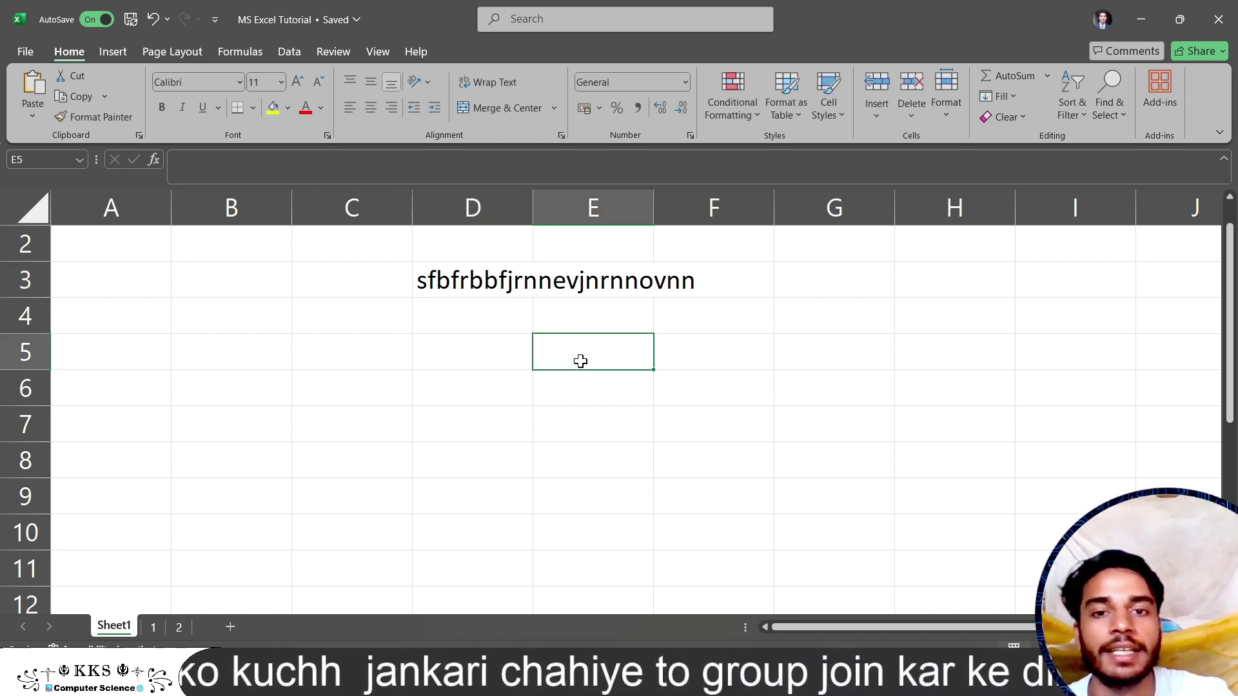
AutoFit column D to fit D3's text, then select the whole column
click(568, 433)
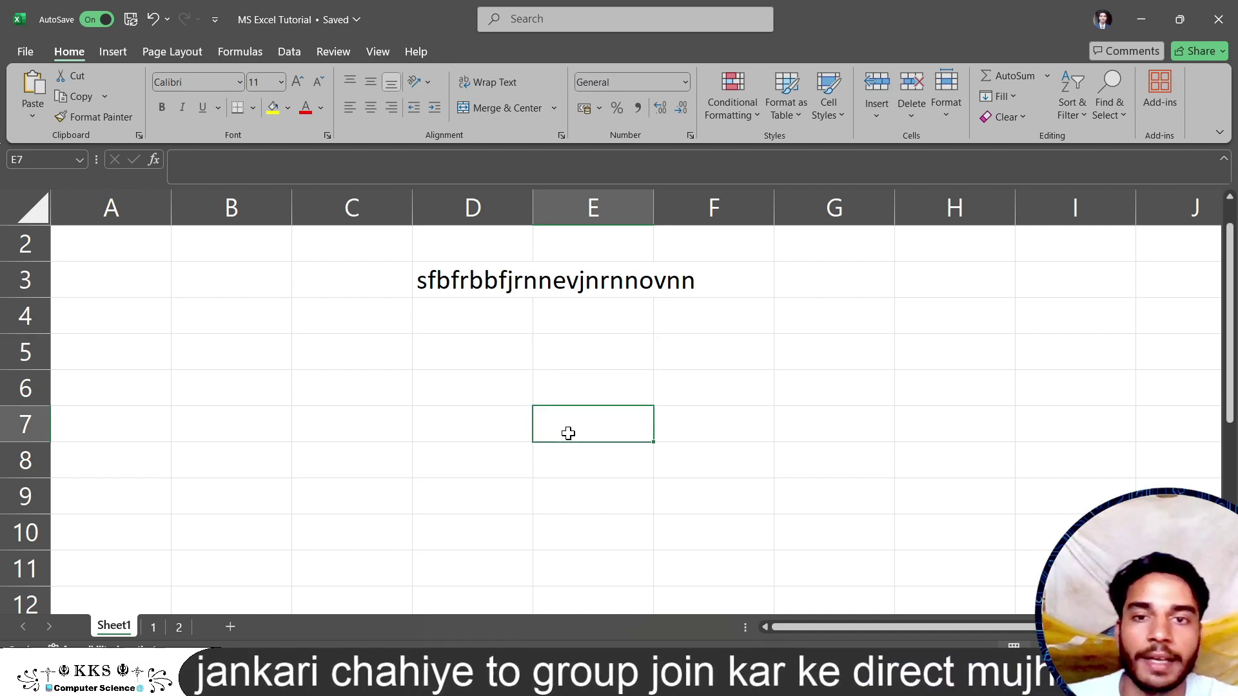
click(497, 278)
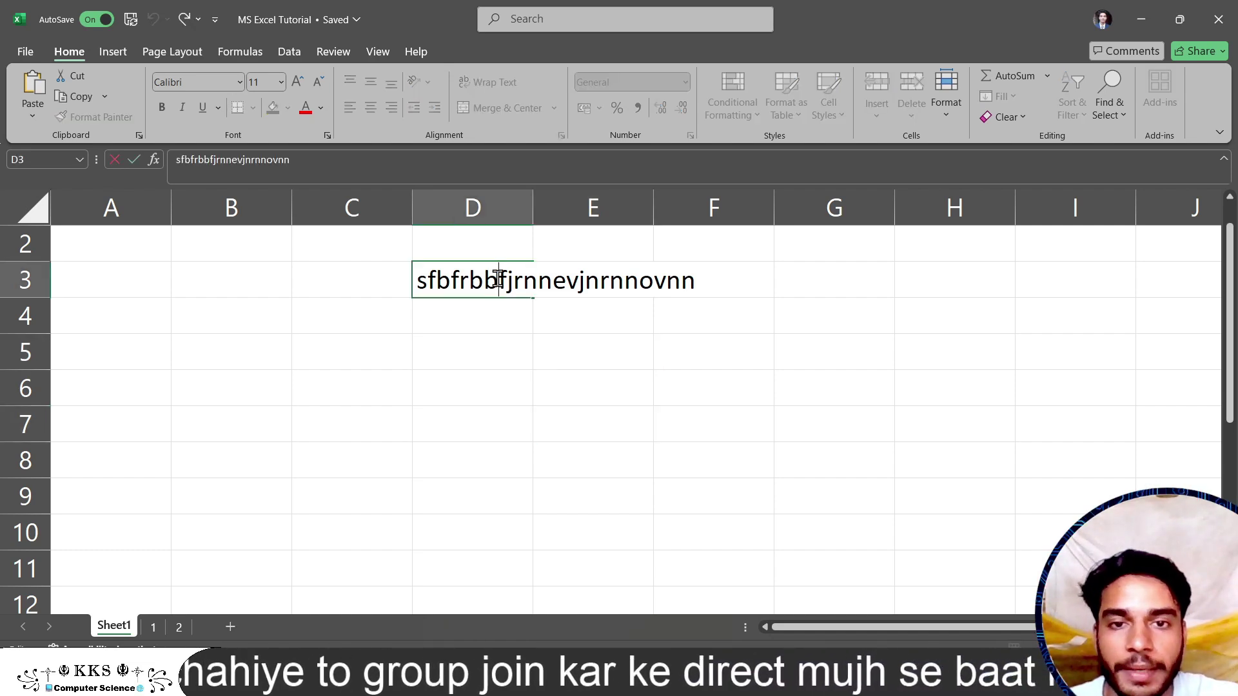
click(647, 399)
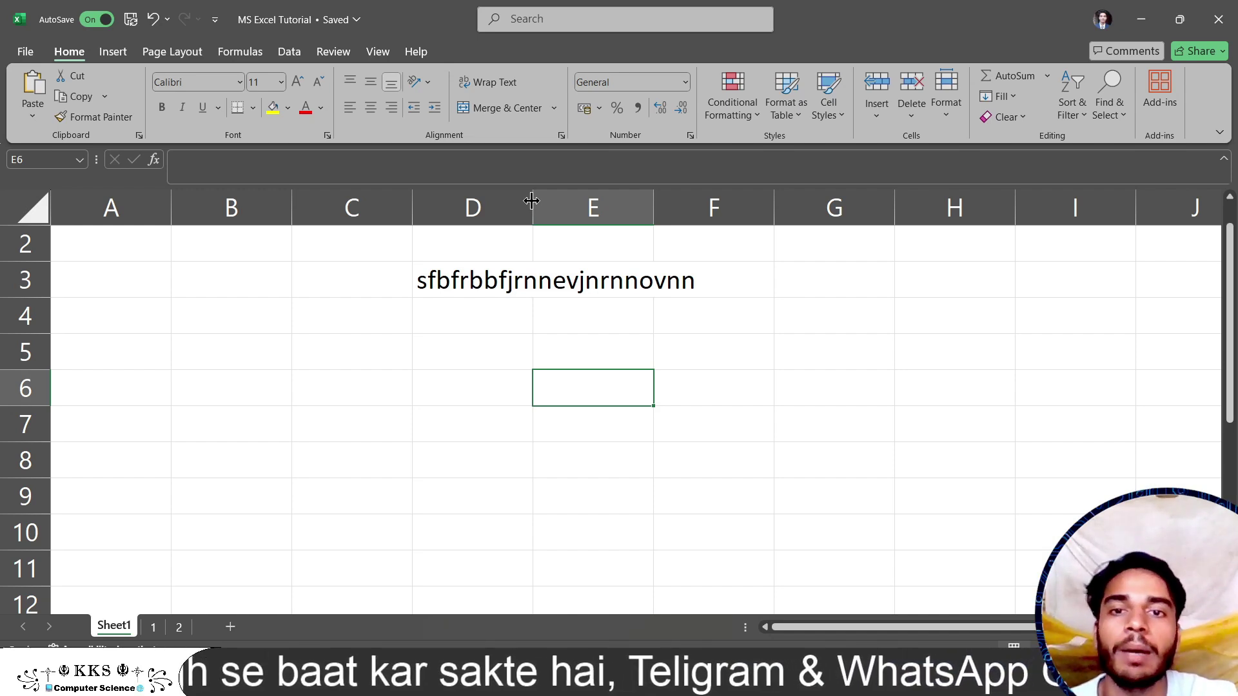
double_click(532, 201)
click(532, 196)
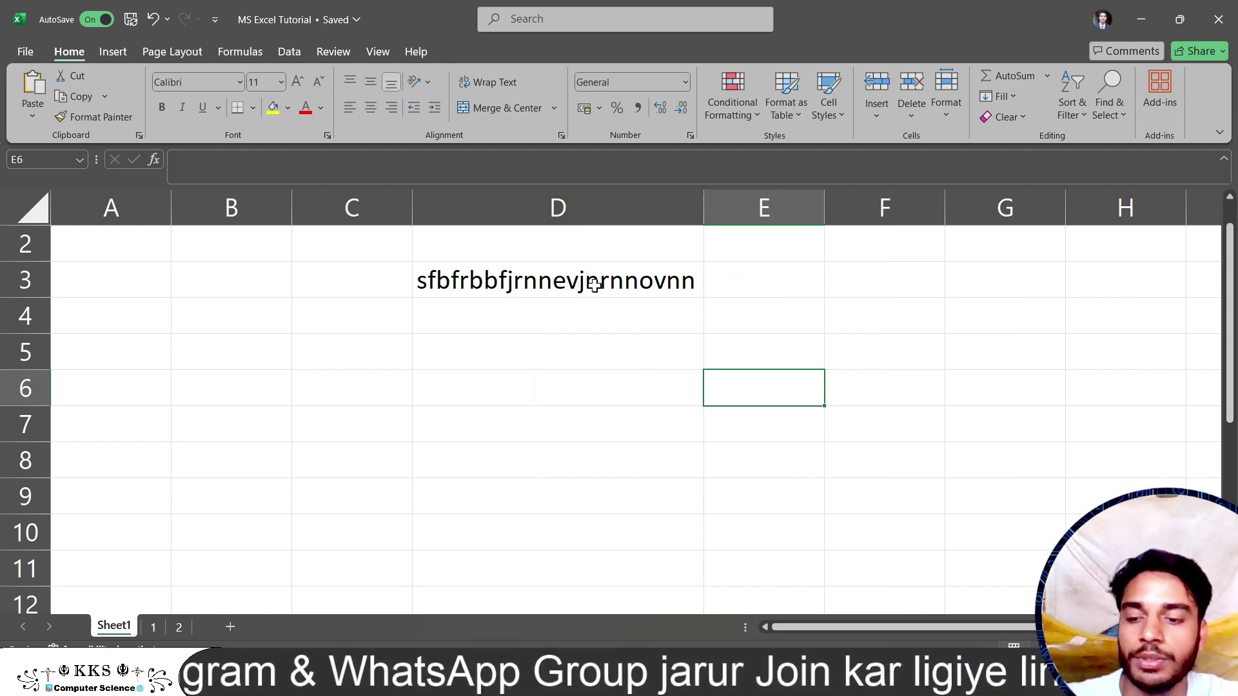
Undo the column D widening, then retype D3 as jajajhb and then hjvc
key(ctrl+z)
key(ctrl+z)
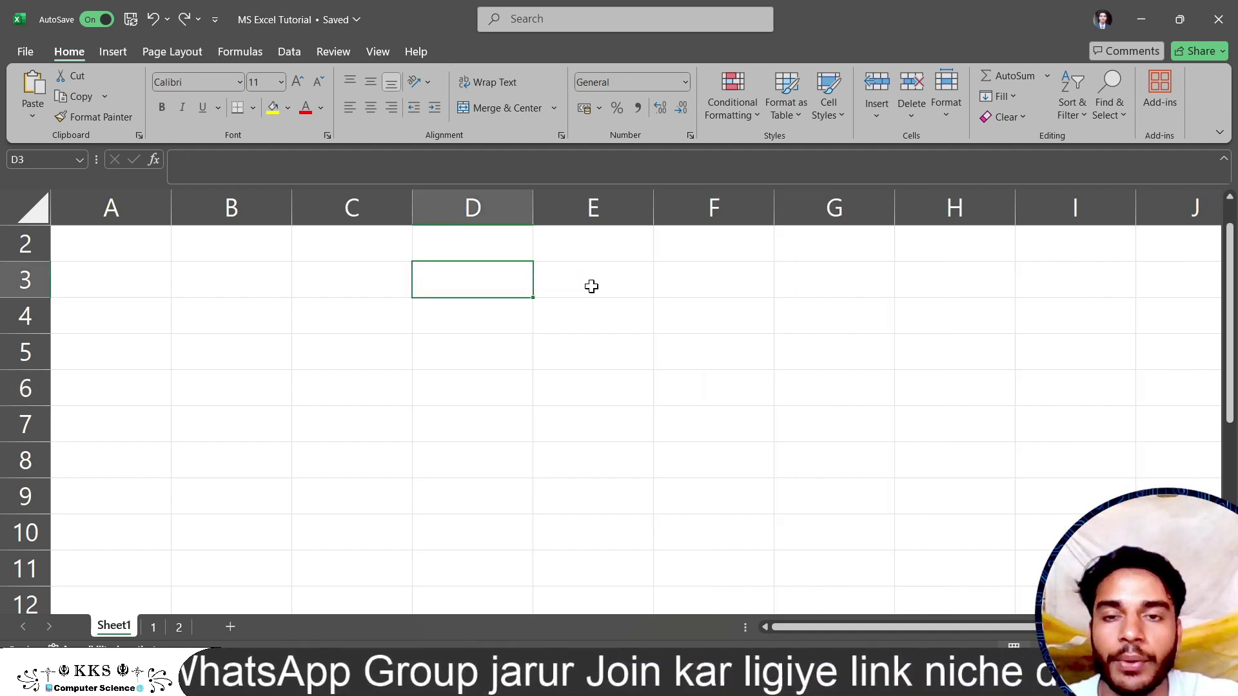
text(j)
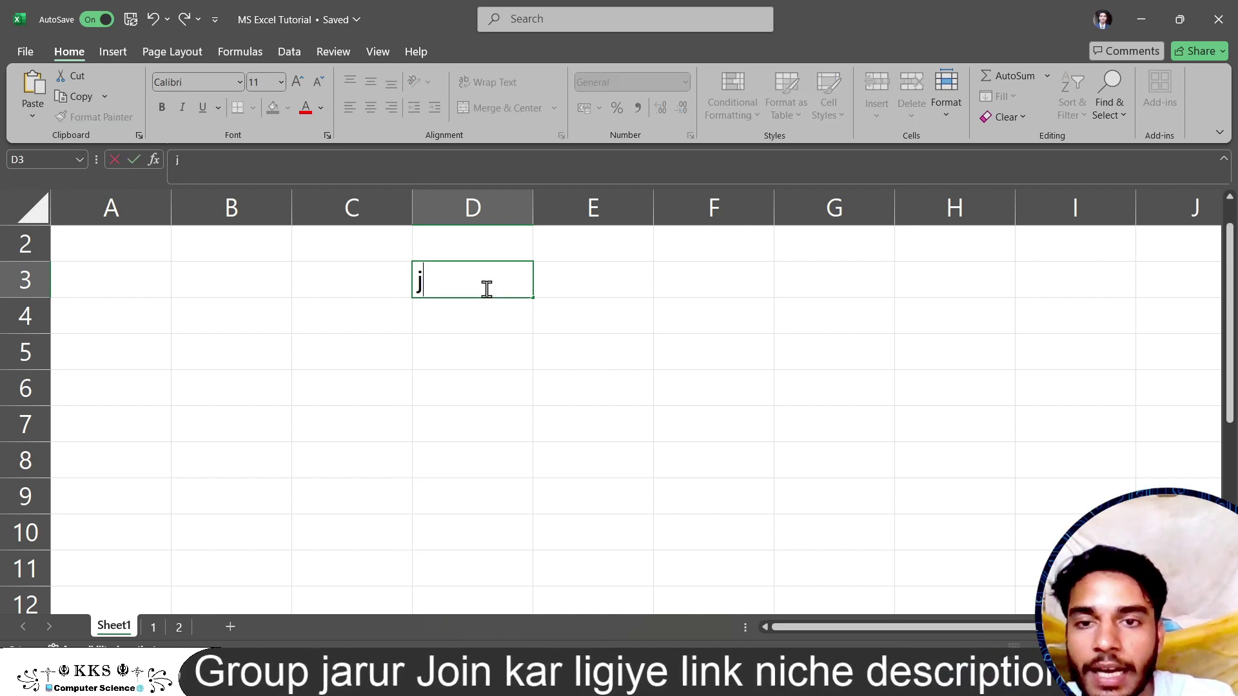
text(ajajhb)
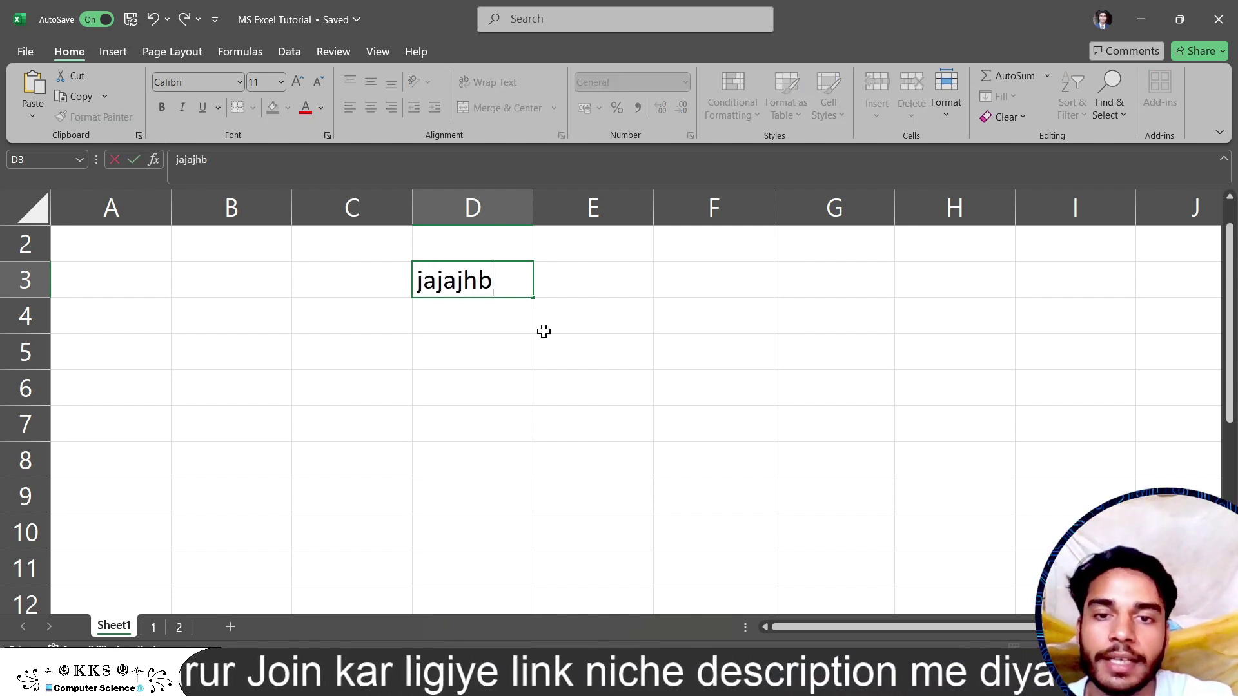
click(576, 354)
click(480, 279)
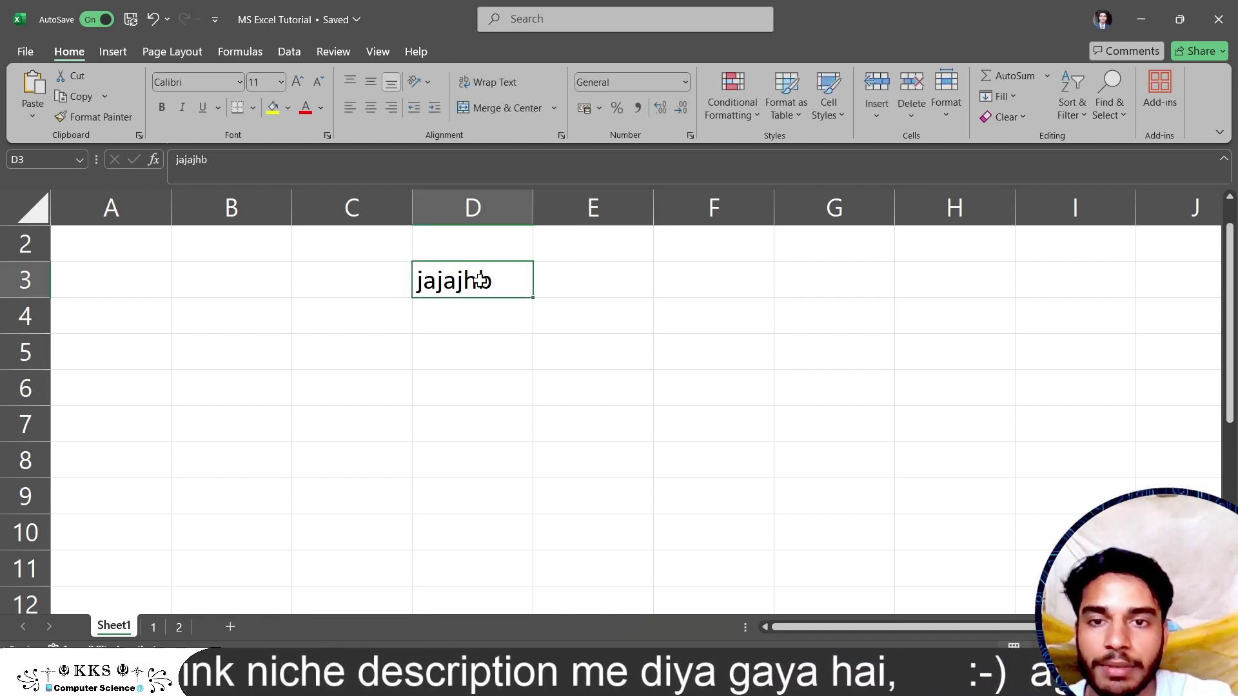
text(hjvc)
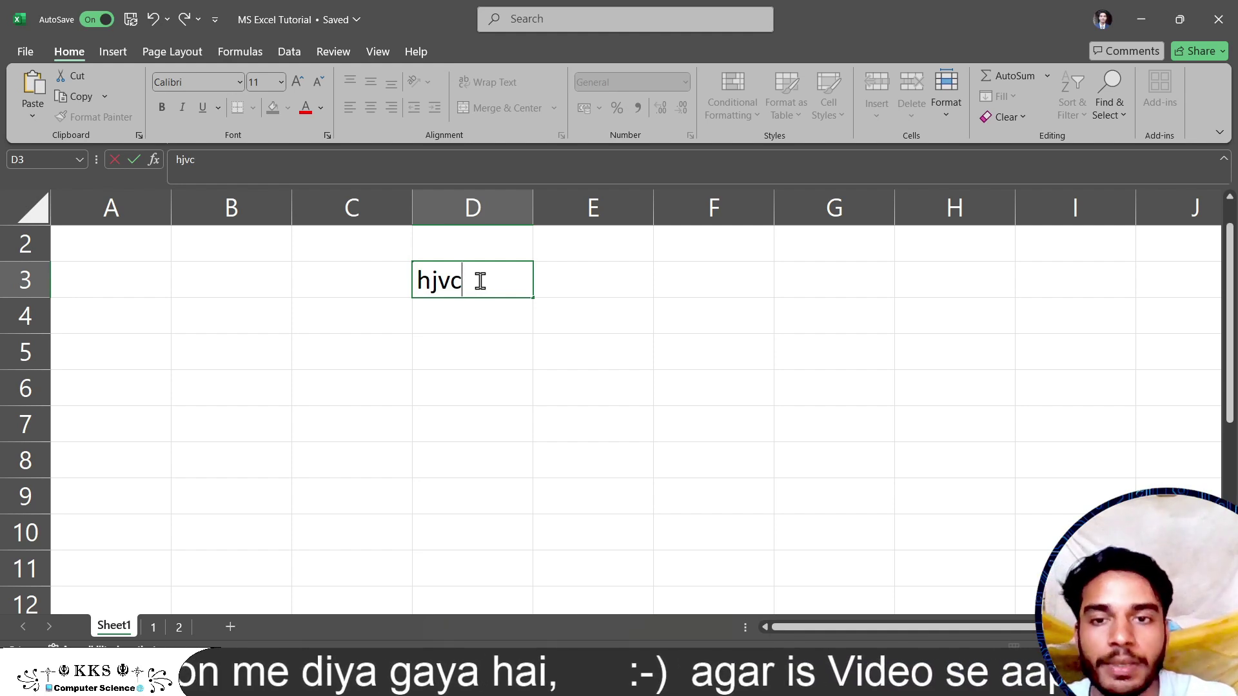
click(574, 349)
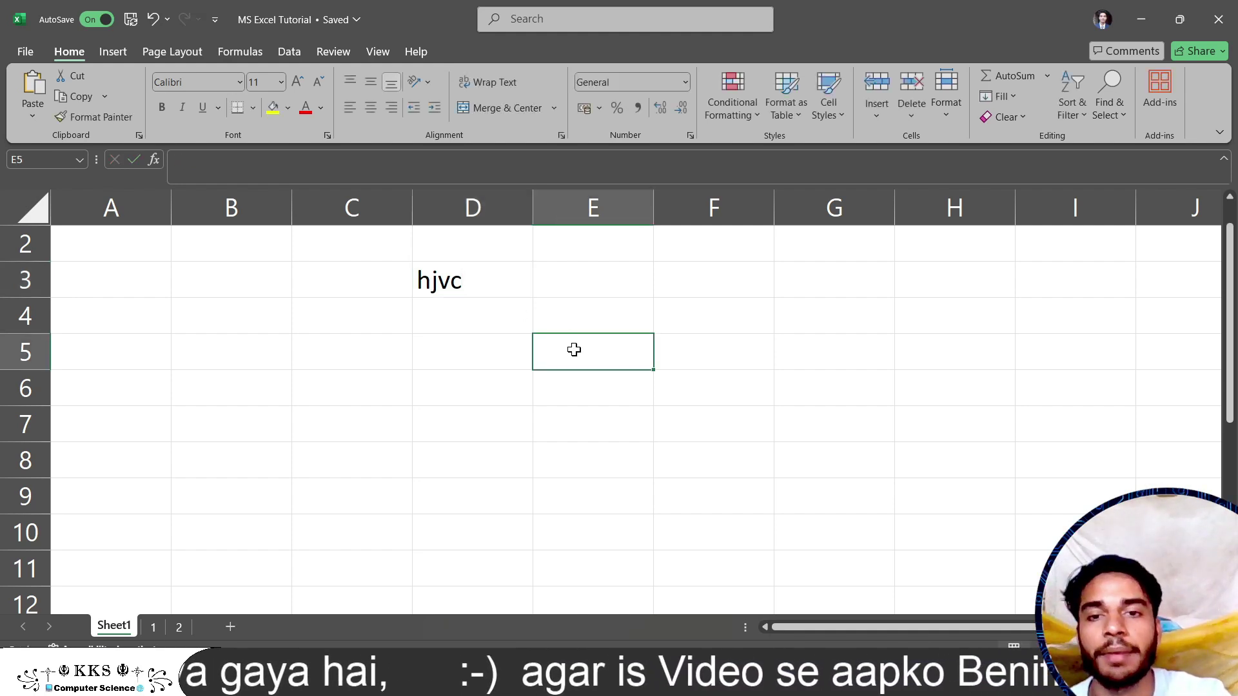
Overwrite D3 with hbc, then append abc so it reads hbcabc
click(465, 281)
text(hbcbjbdh)
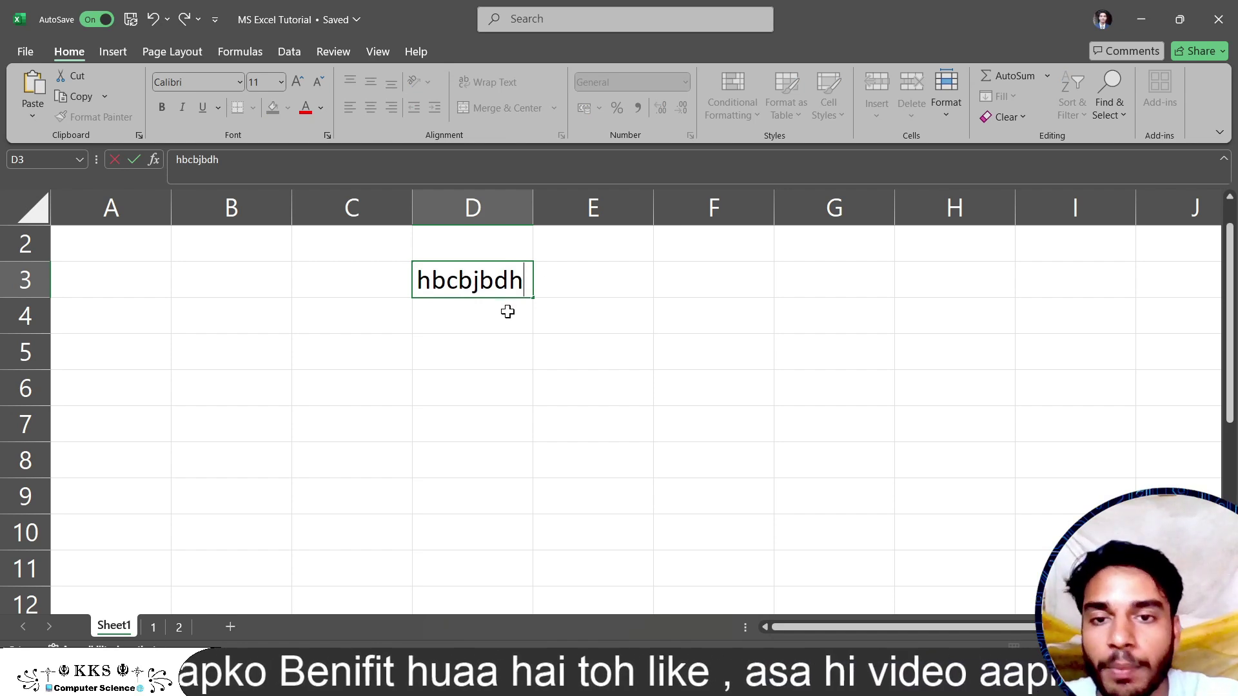
key(BackSpace)
key(BackSpace)
key(BackSpace)
key(BackSpace)
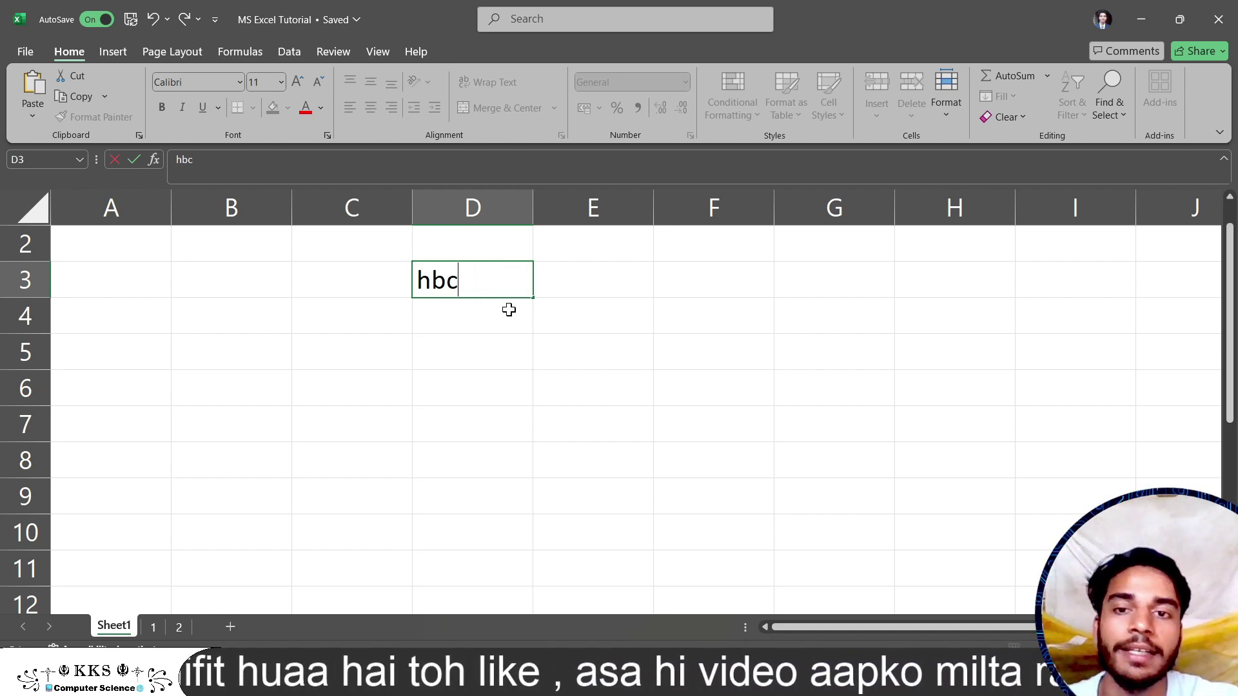
click(600, 354)
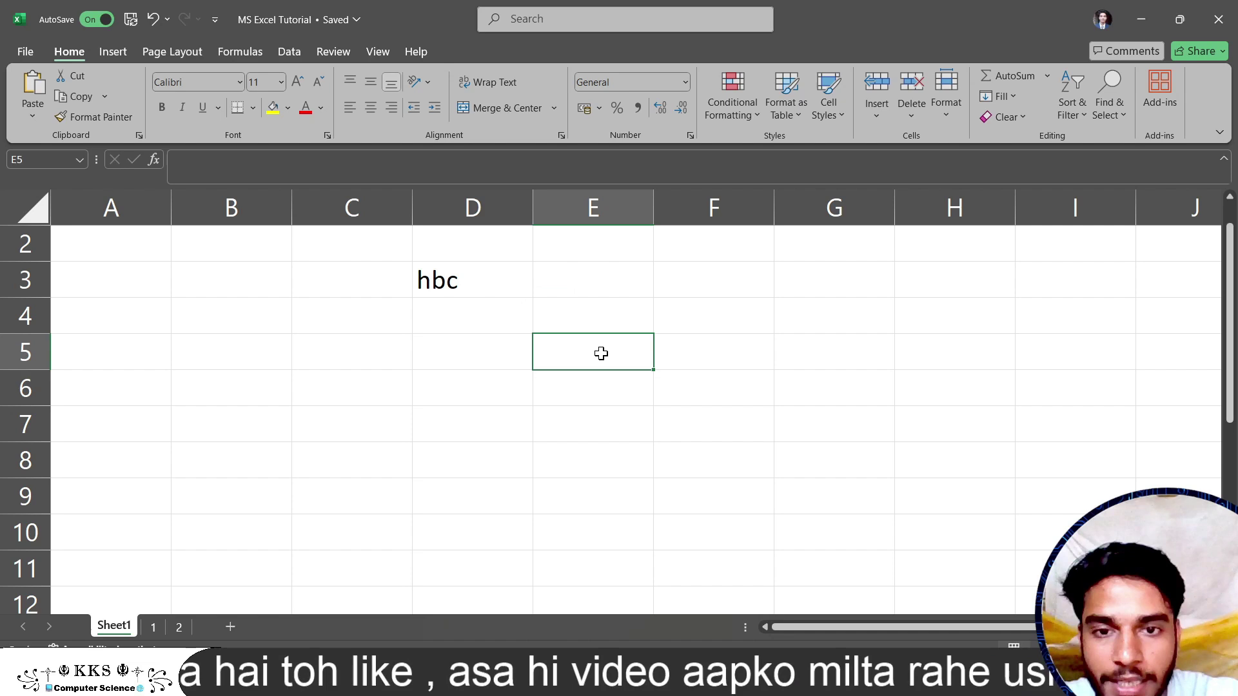
click(461, 277)
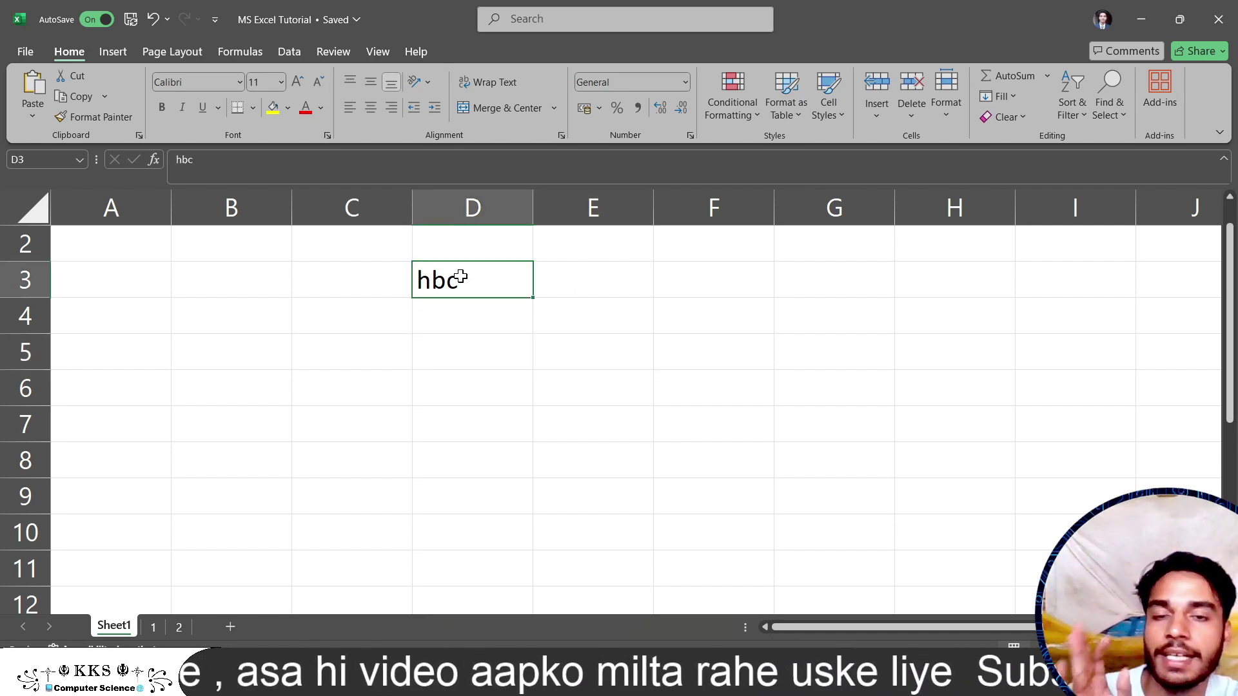
double_click(461, 279)
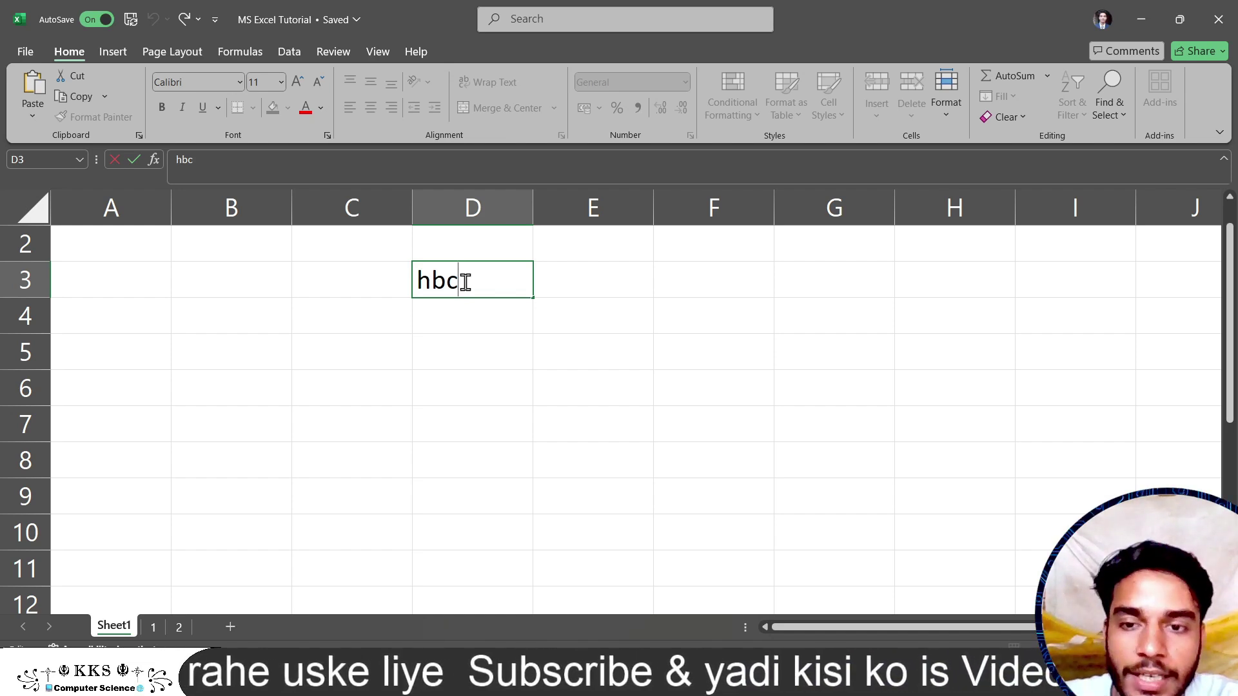
text(abc)
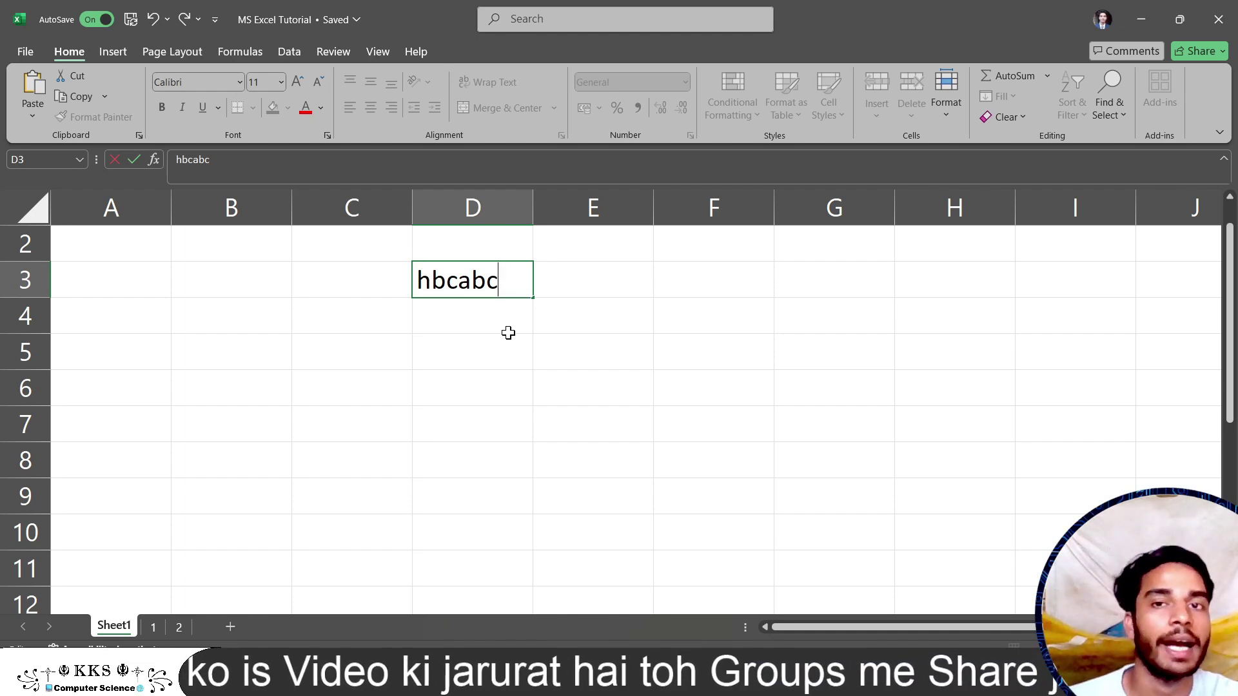
click(581, 384)
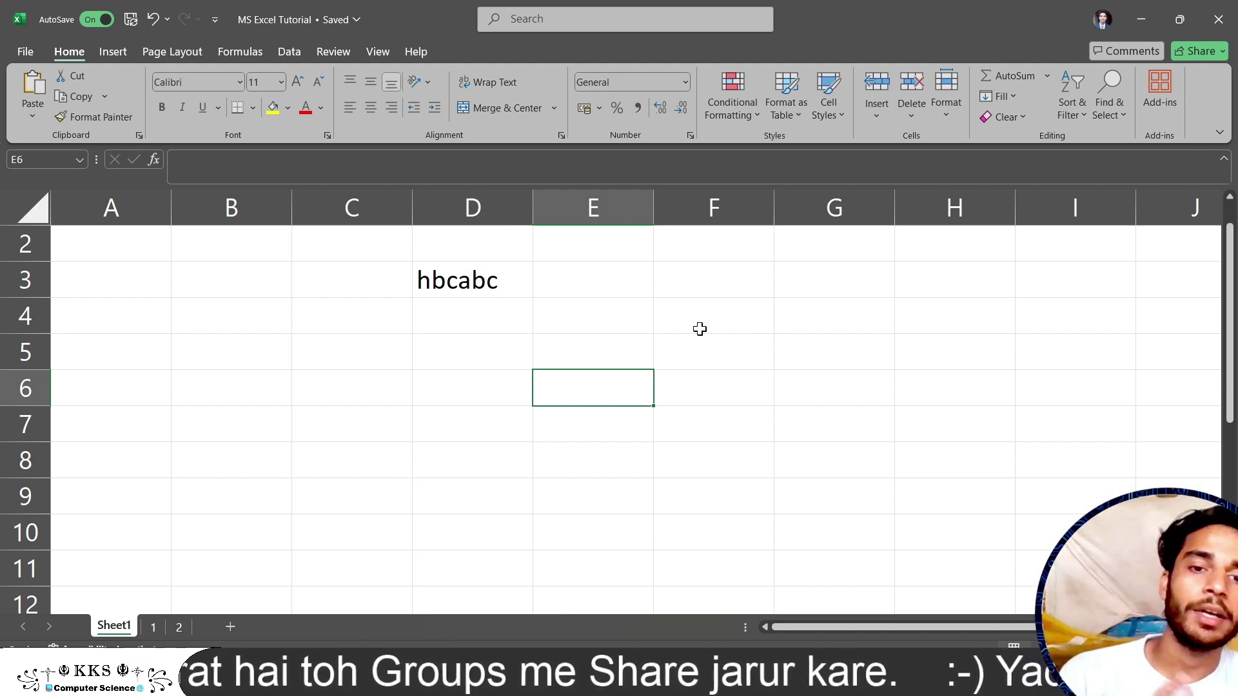
click(626, 318)
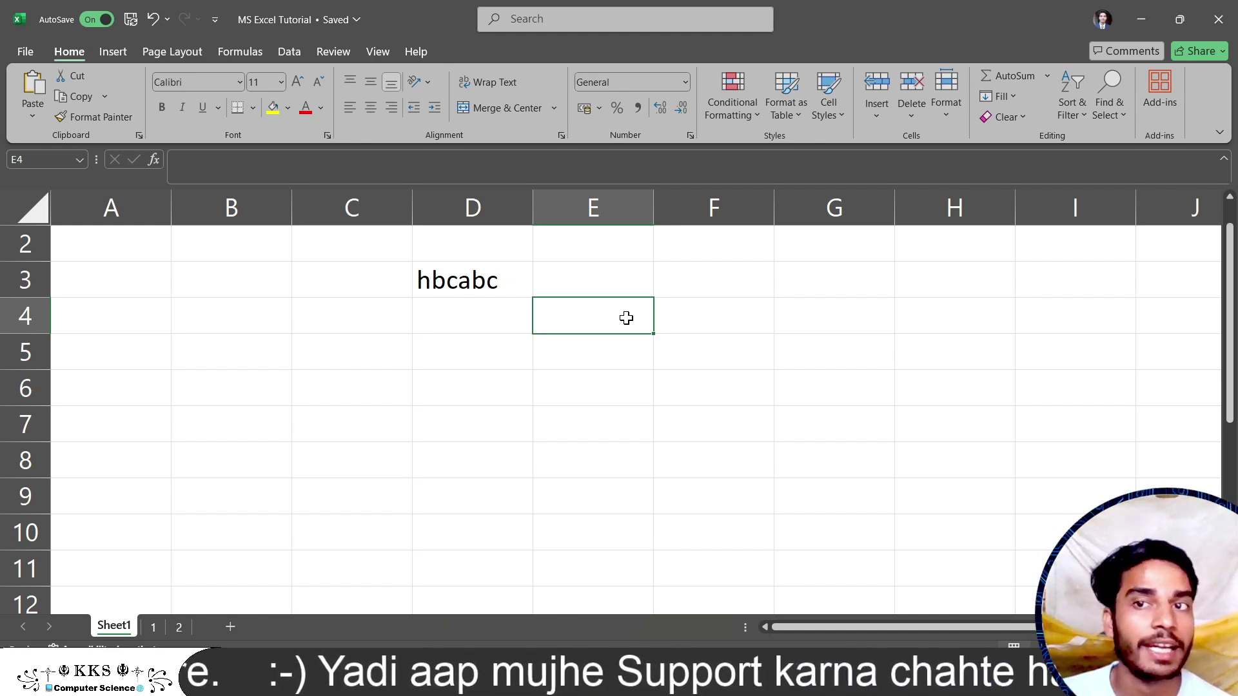
Enter the value 1 in cell E4
text(1)
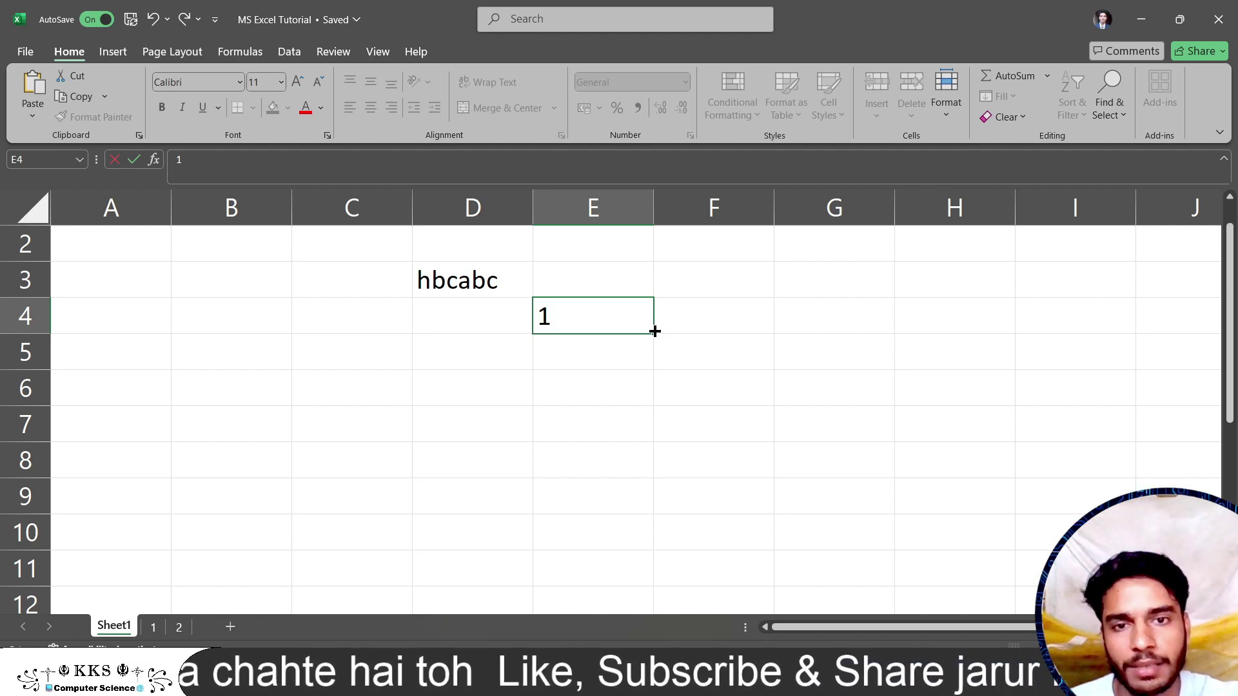
key(ctrl+Return)
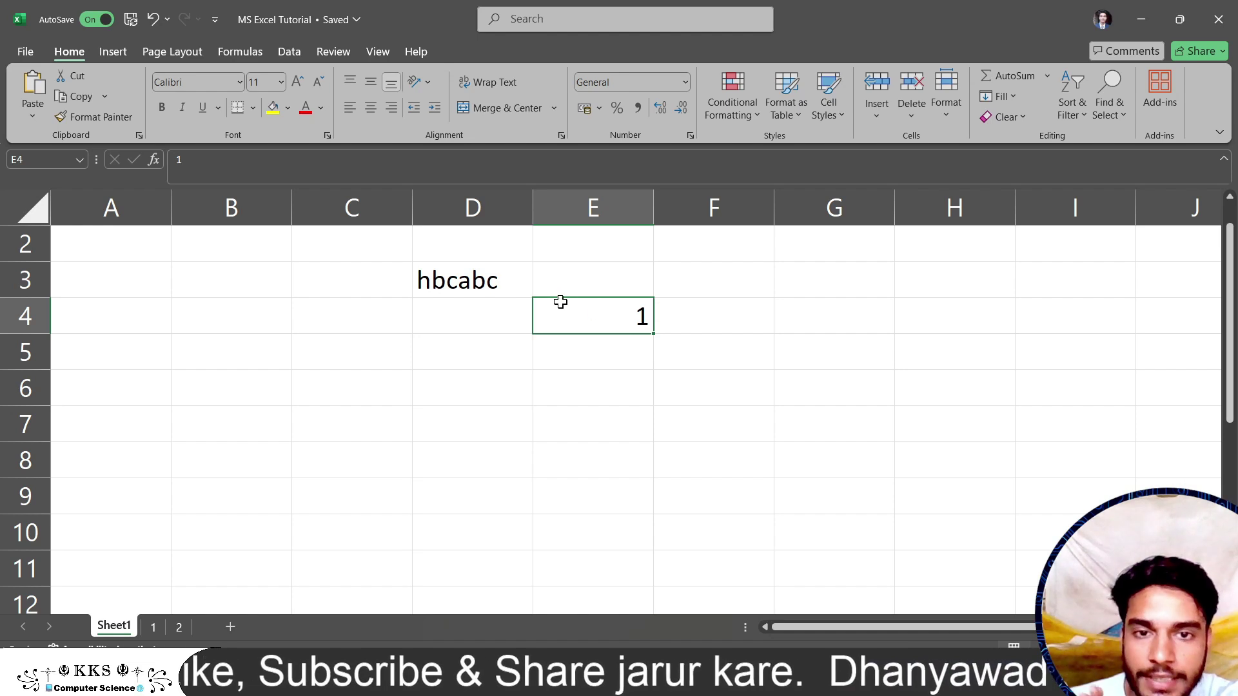
scroll(652, 335, up, 5)
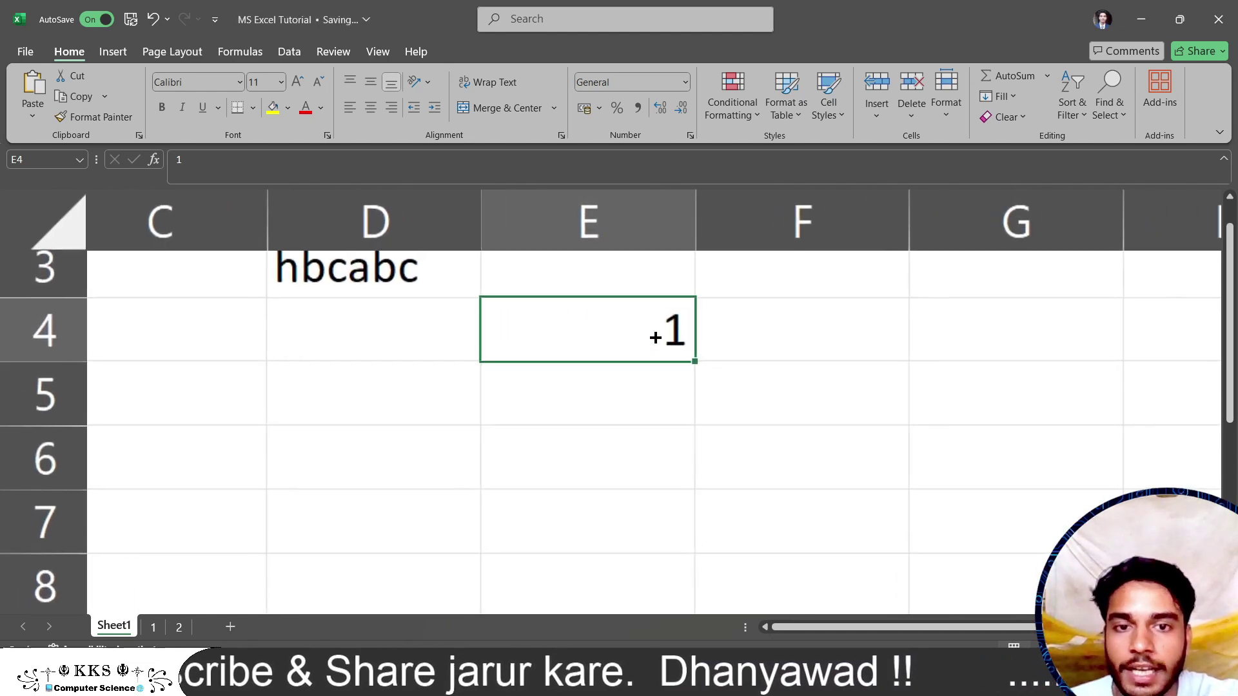
scroll(654, 337, up, 1)
scroll(699, 354, up, 1)
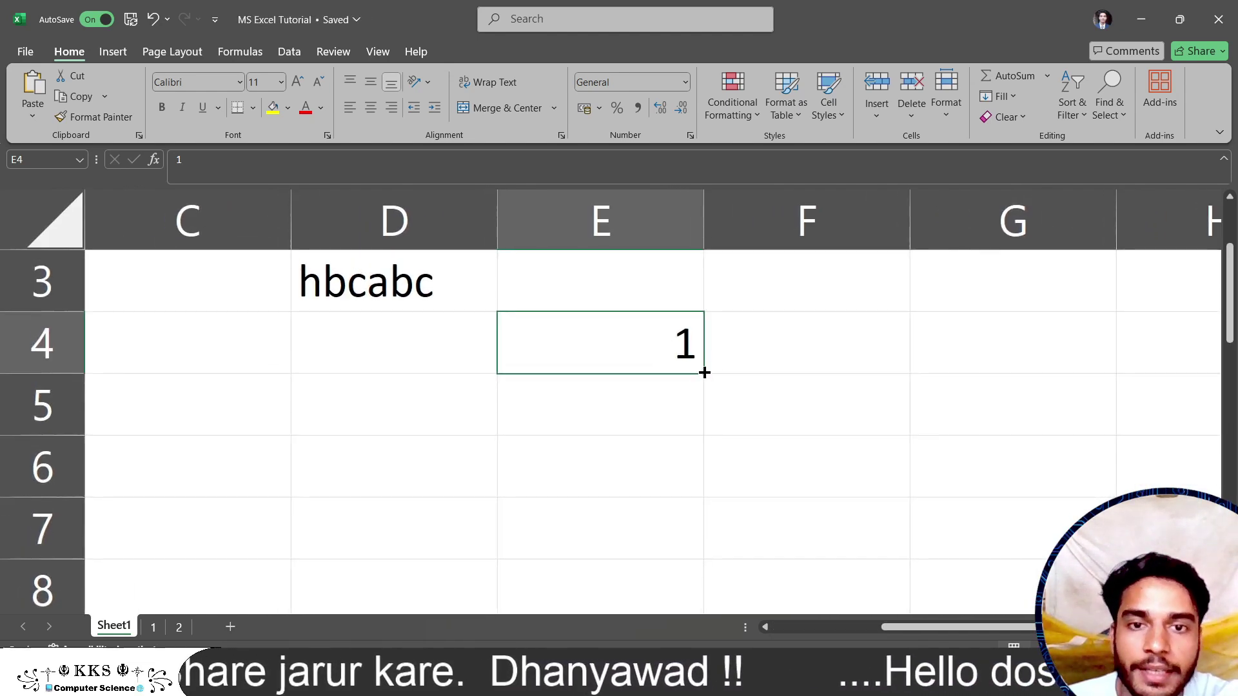
scroll(704, 372, down, 3)
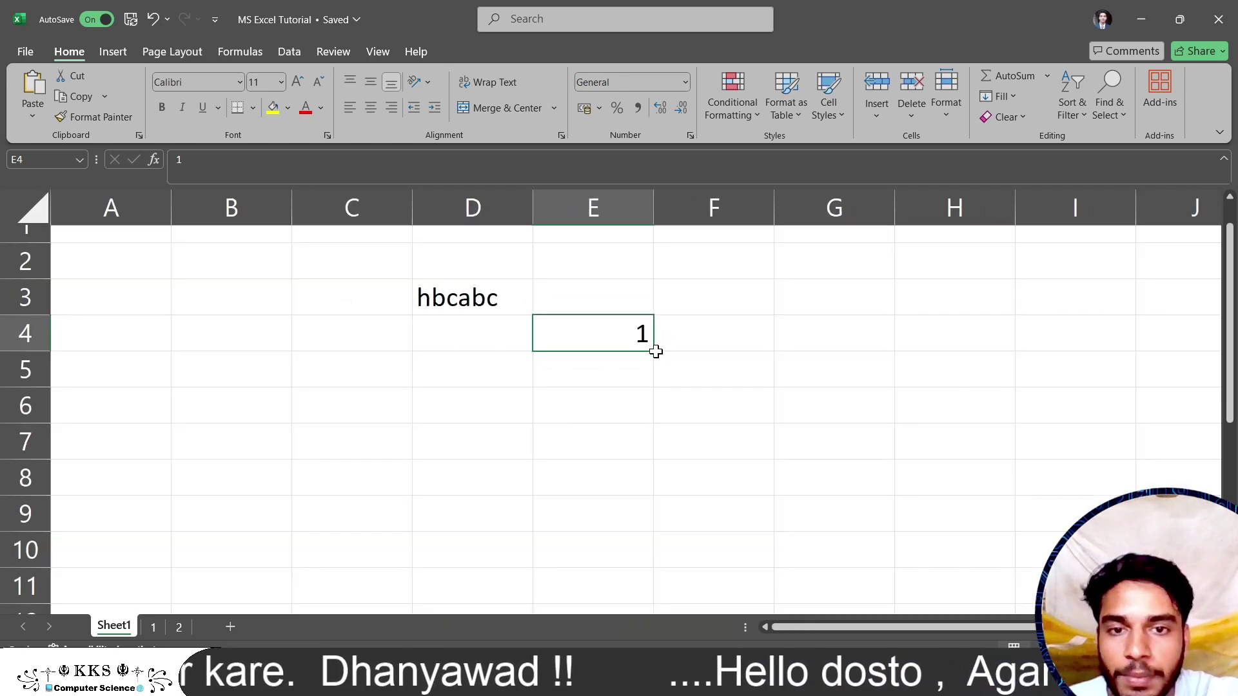
Copy the 1 from E4 down through E7 with the fill handle
click(651, 364)
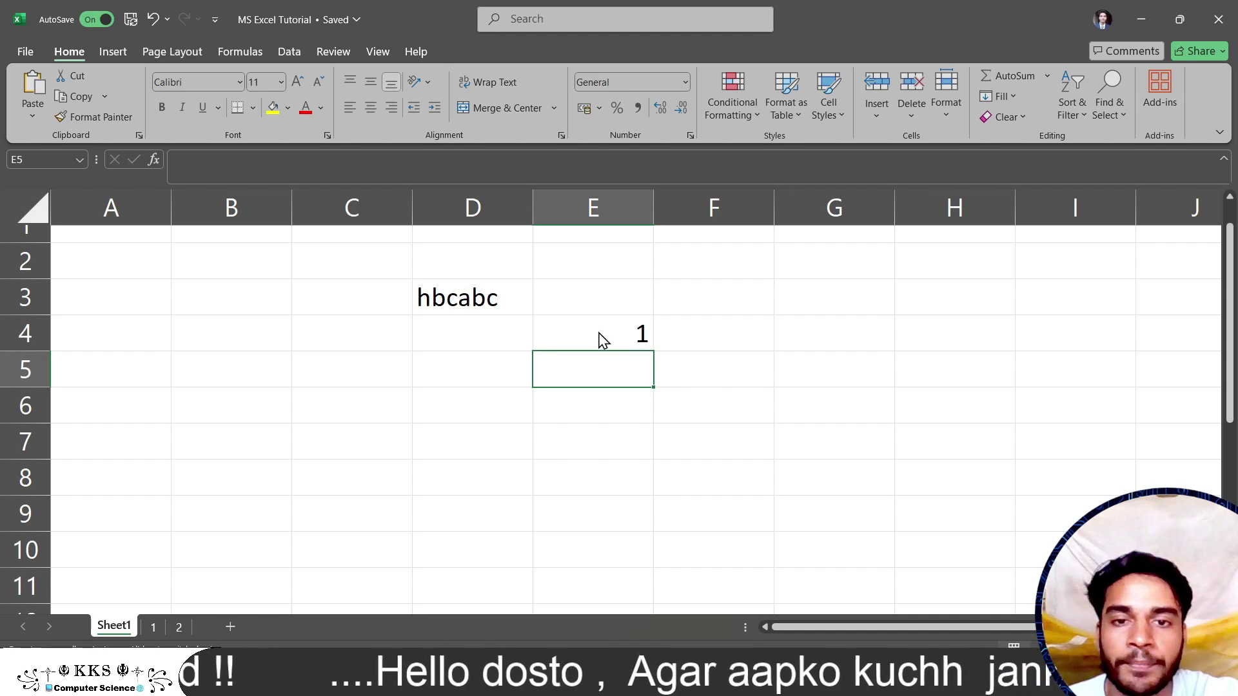
click(680, 437)
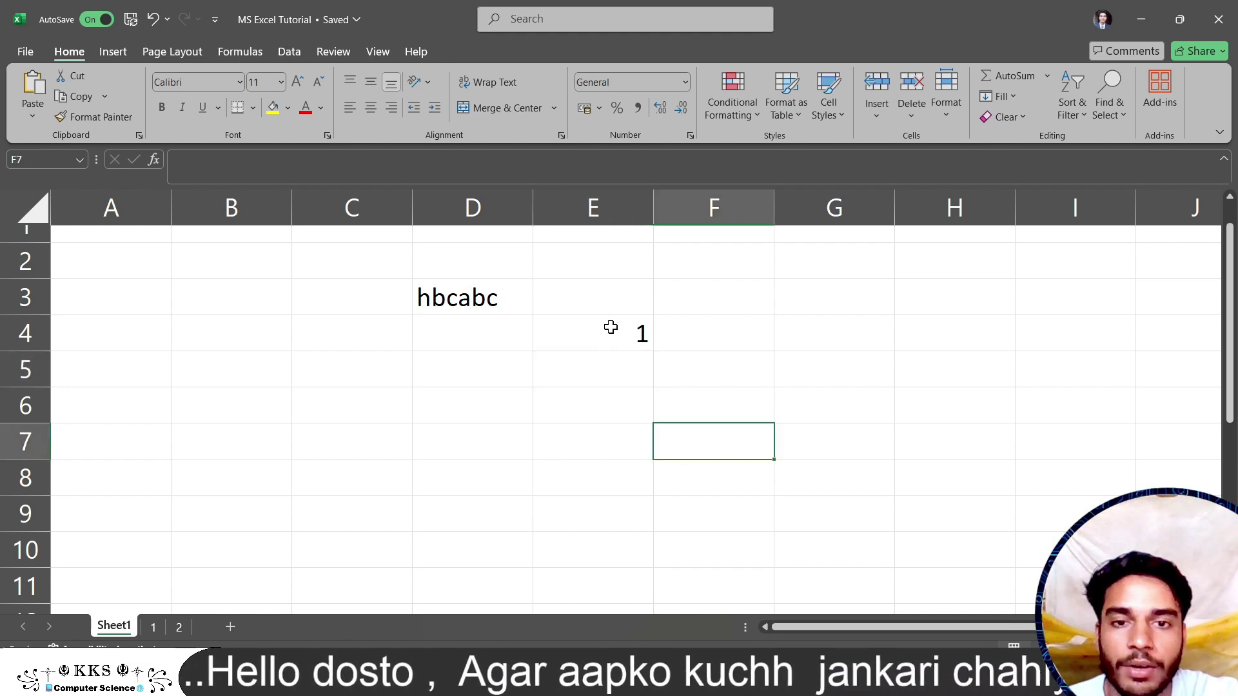
click(610, 327)
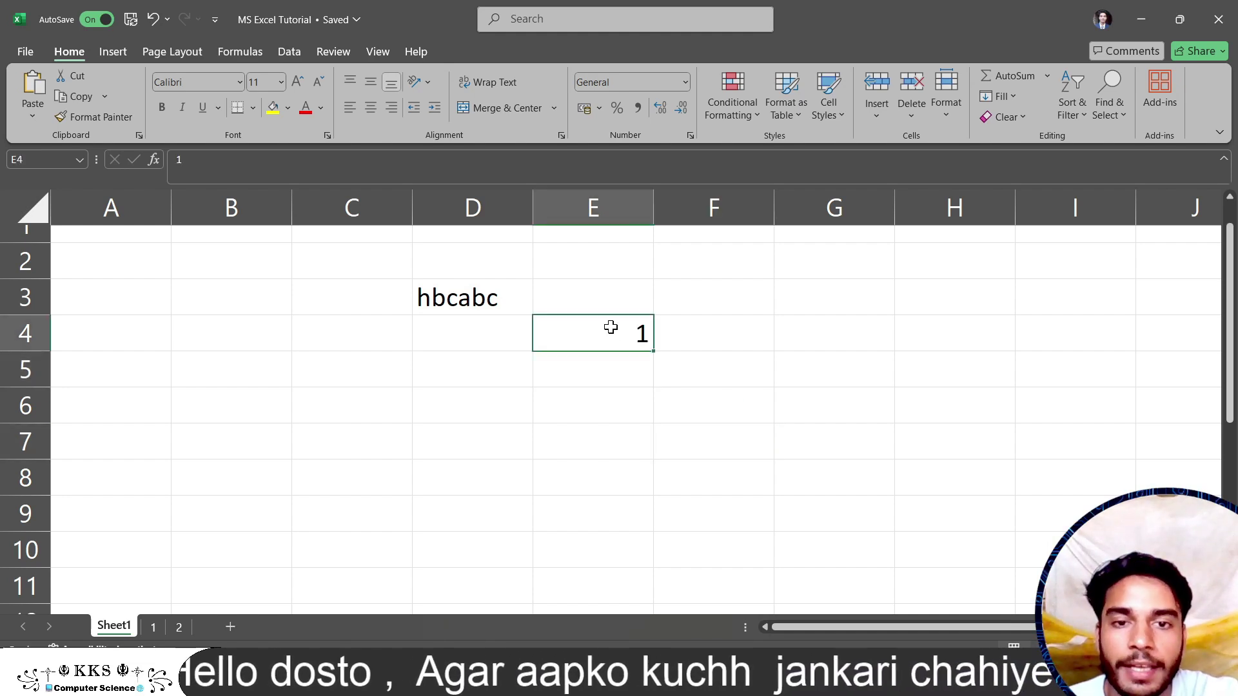
click(655, 354)
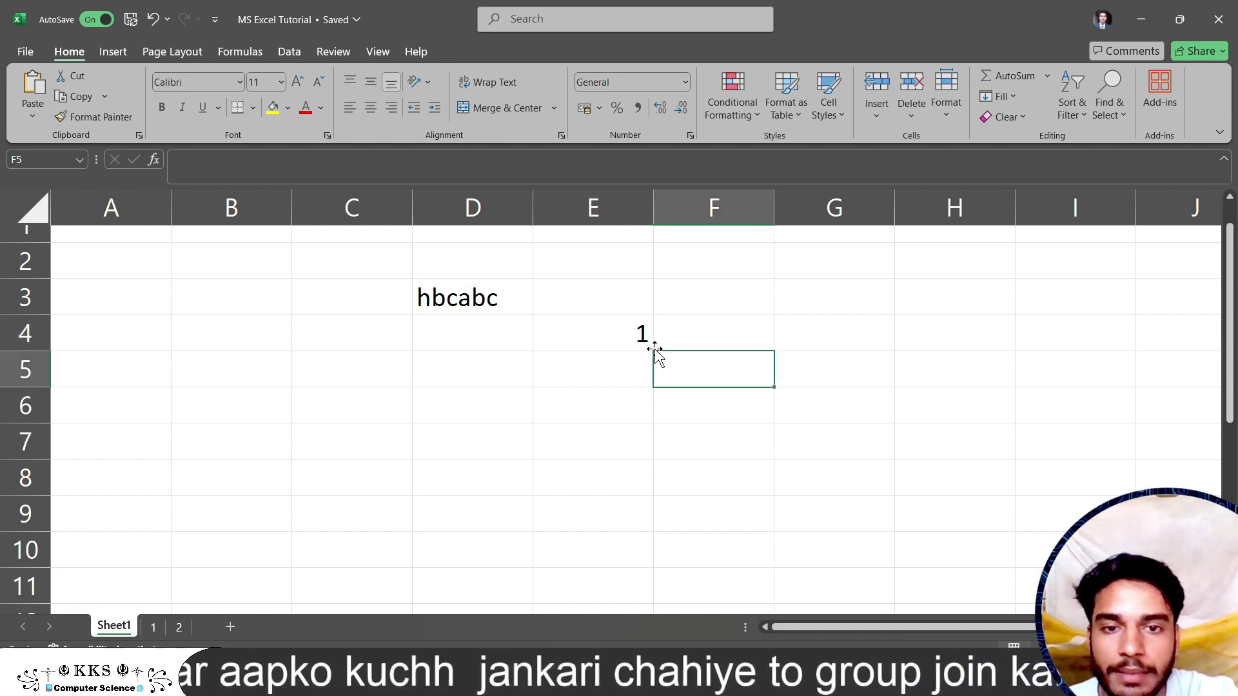
click(644, 342)
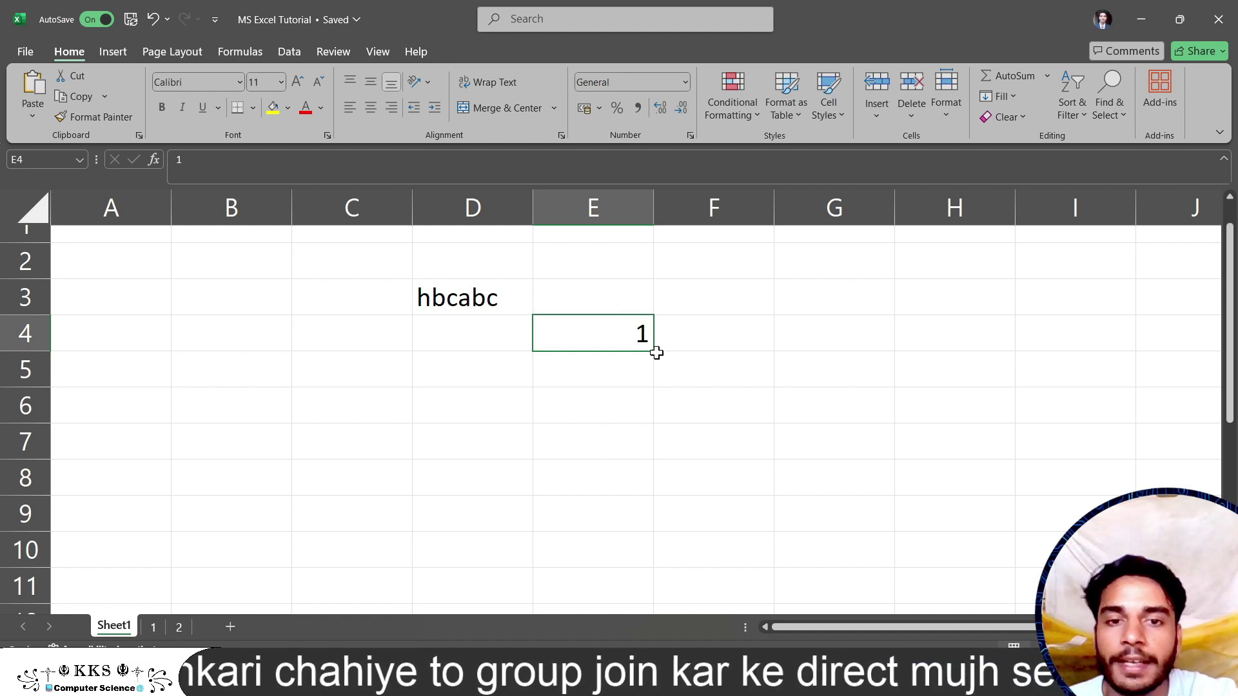
ctrl+scroll(656, 352, up, 2)
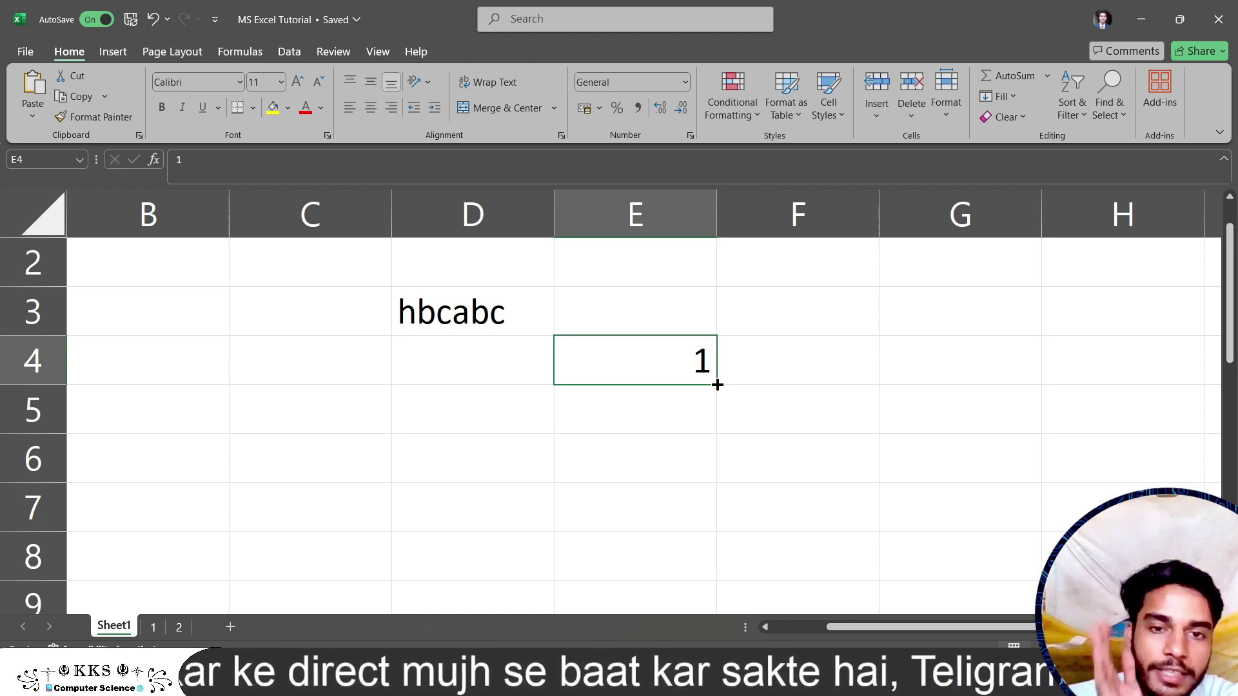
drag(718, 385, 718, 530)
ctrl+scroll(718, 530, down, 3)
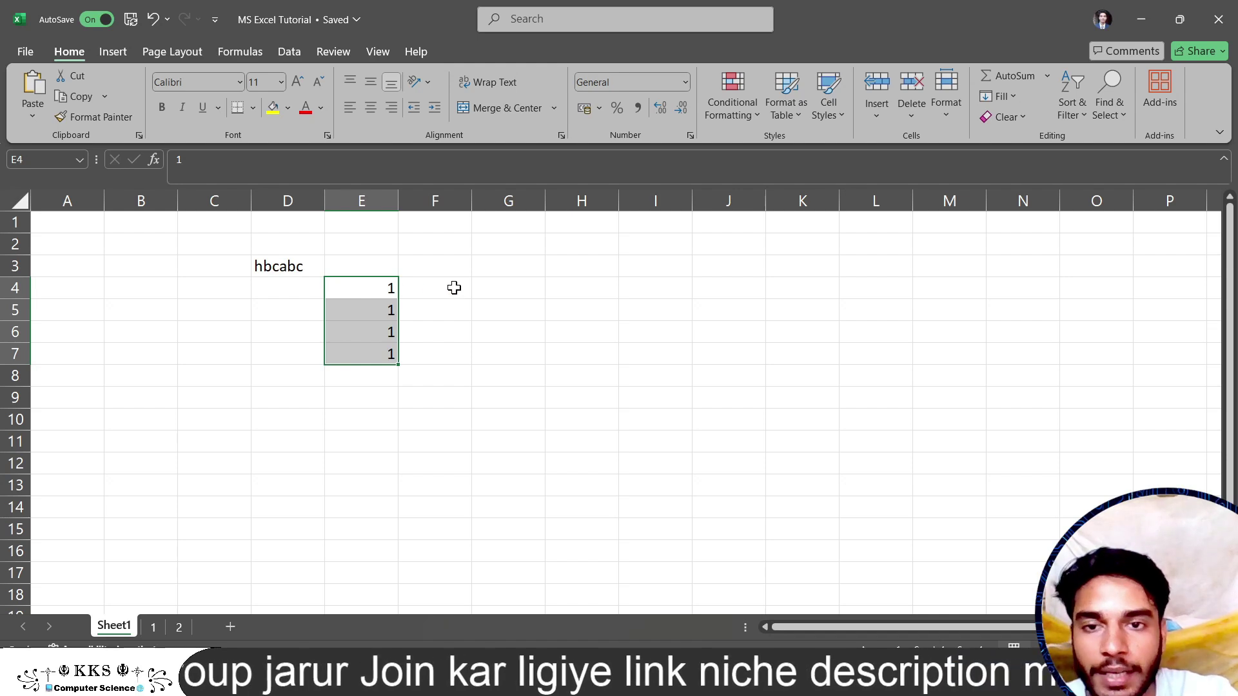
Enter 1 and 2 in G4:G5 and extend the series down to 11 in G14
click(456, 291)
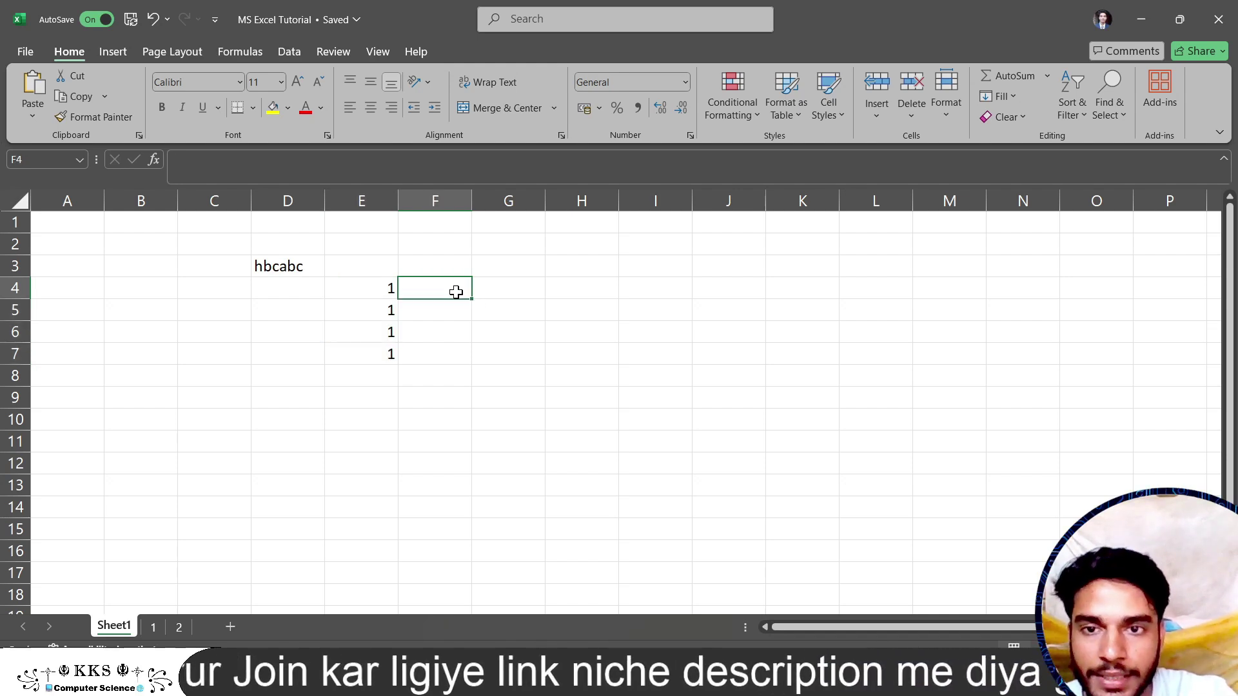
click(526, 294)
text(1)
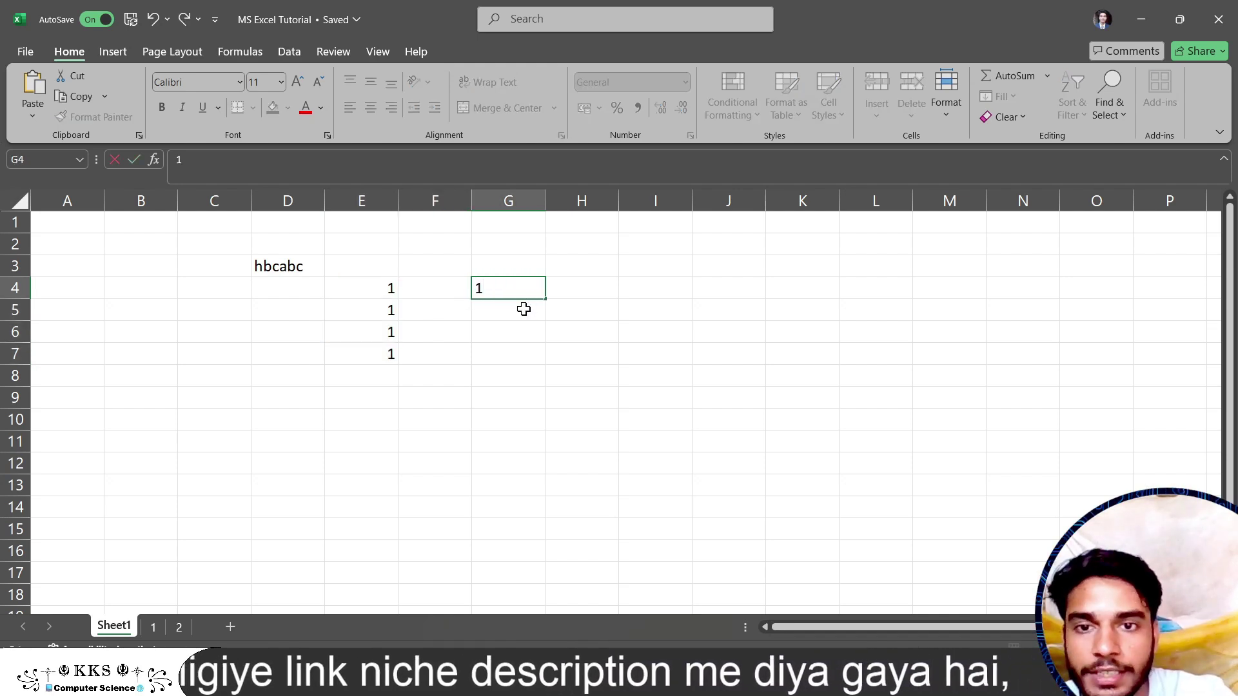
key(Return)
text(2)
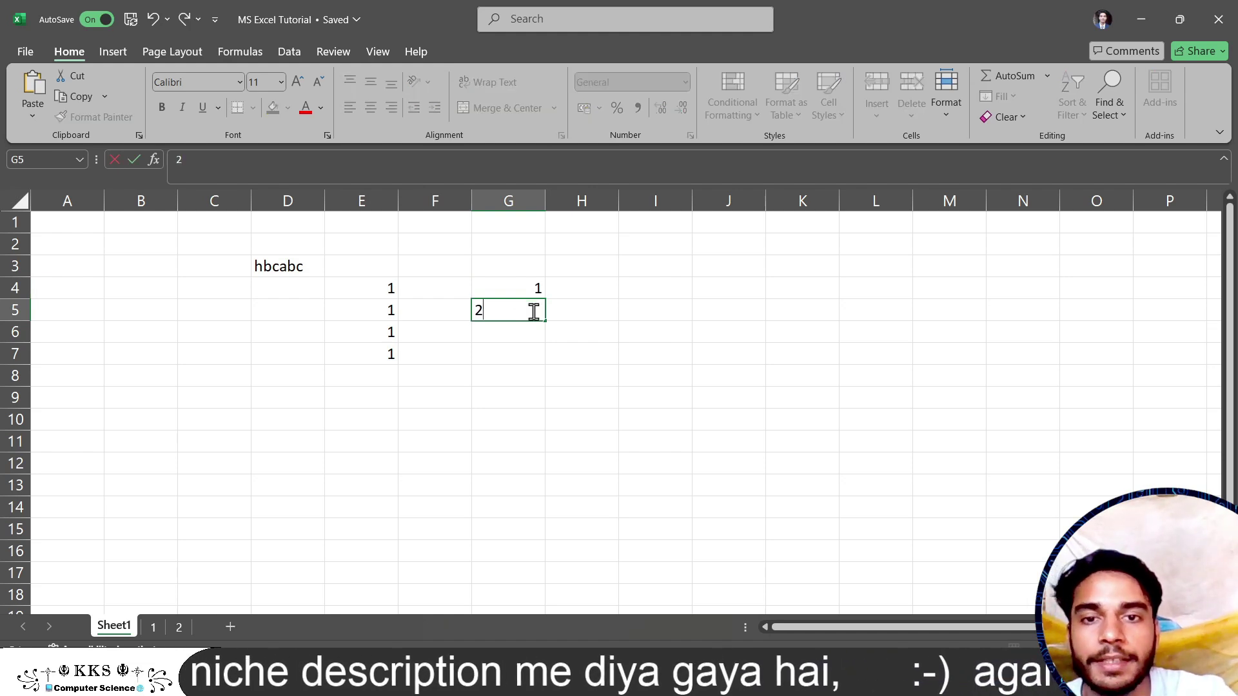
key(Return)
click(515, 289)
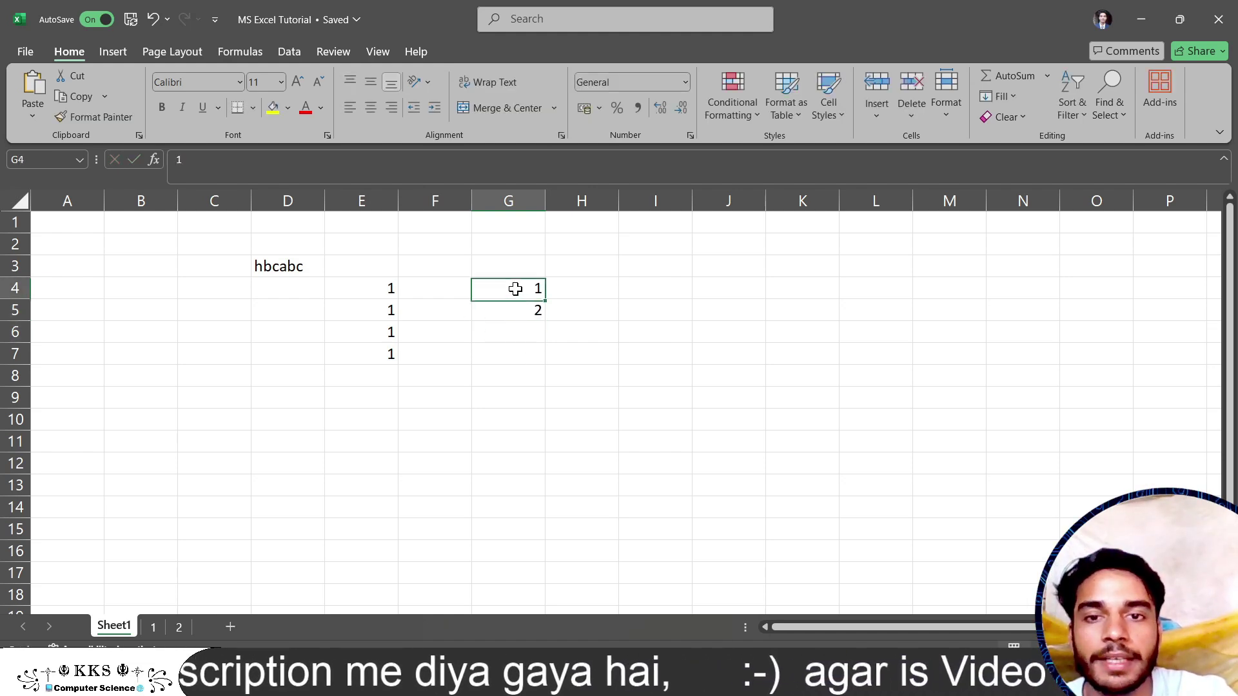
drag(515, 294, 514, 307)
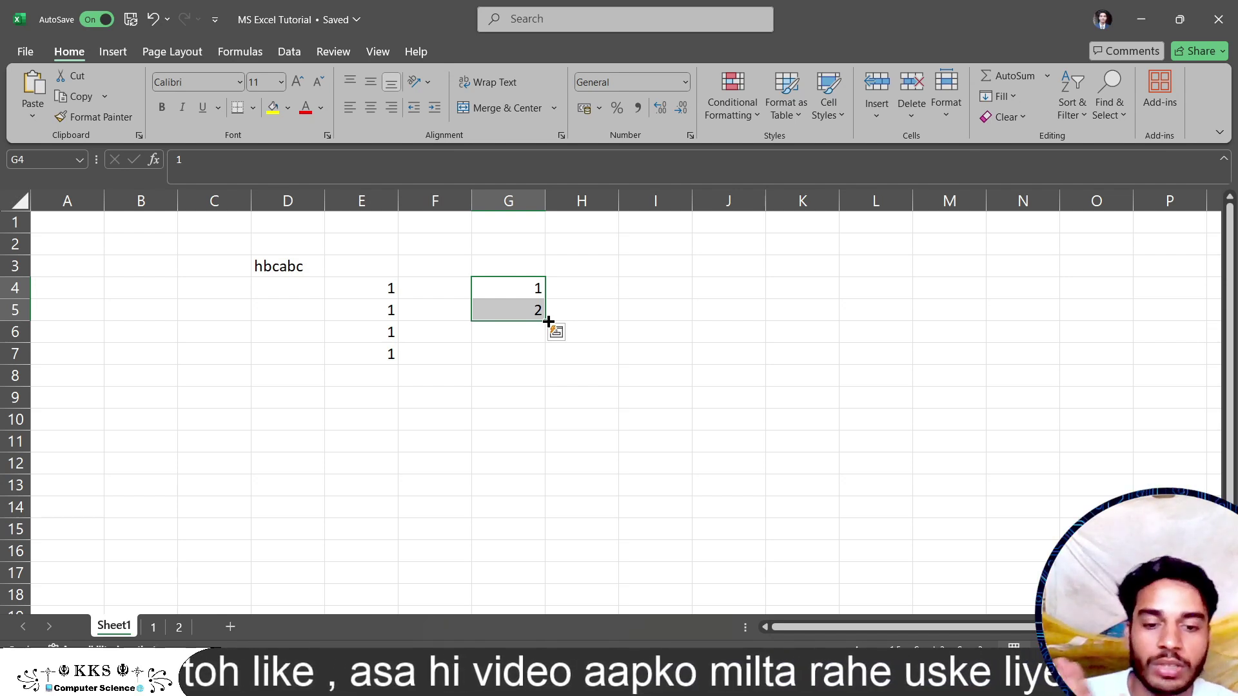
drag(547, 320, 547, 514)
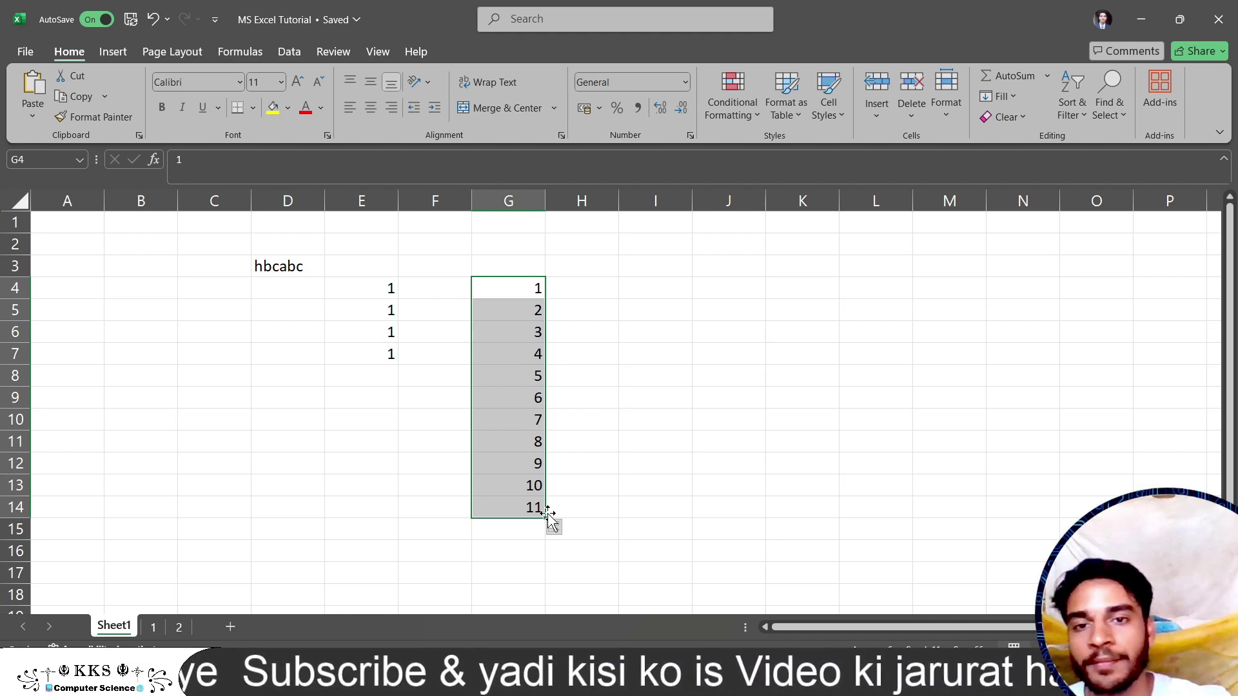
Enter 2 and 4 in B4:B5 and extend the even series down to 24 in B15
click(140, 285)
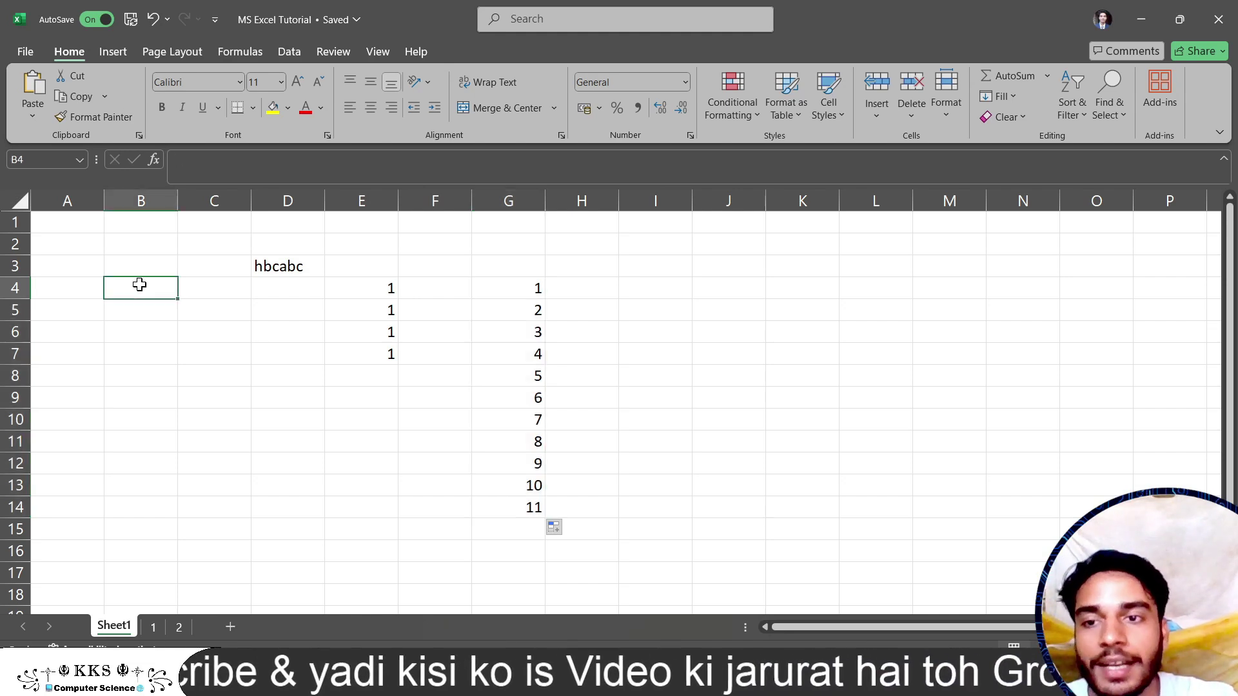
text(2)
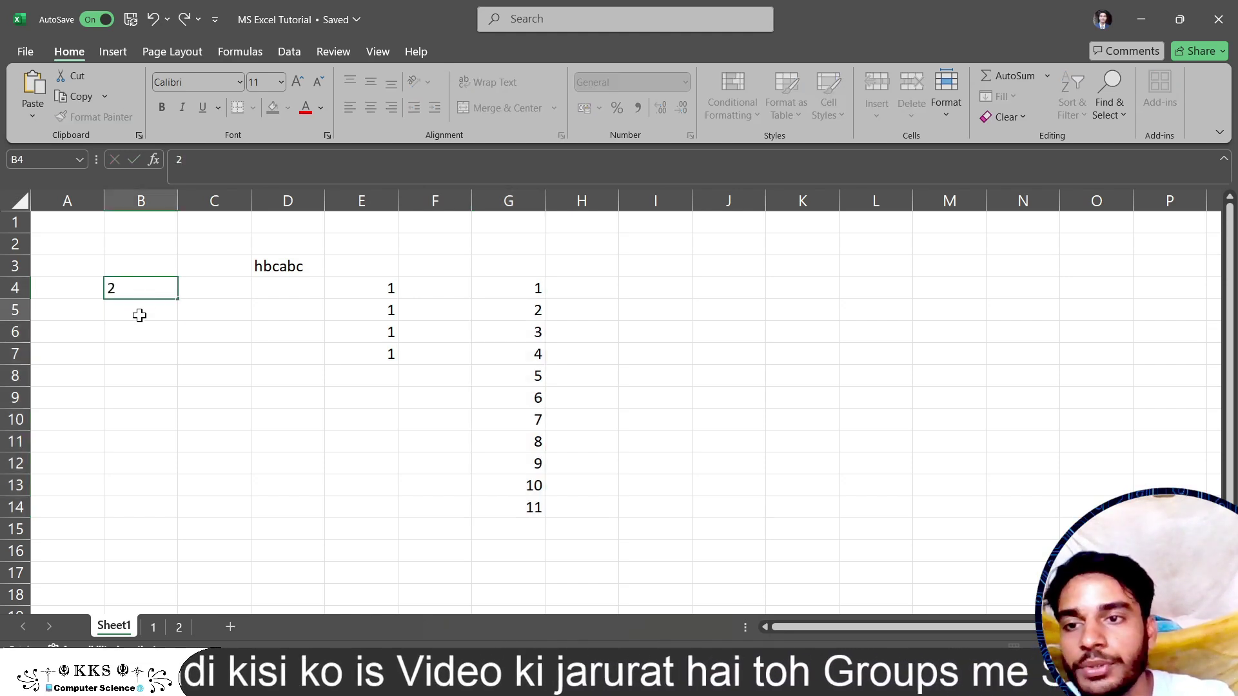
click(139, 315)
text(4)
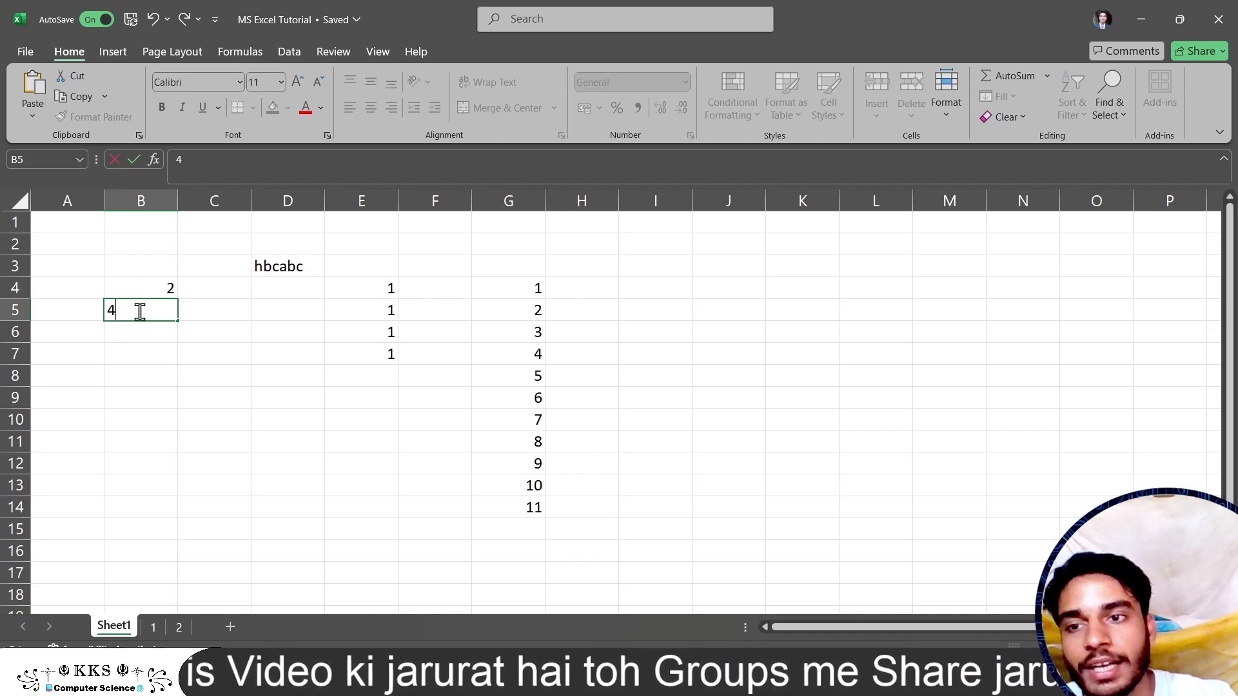
click(133, 289)
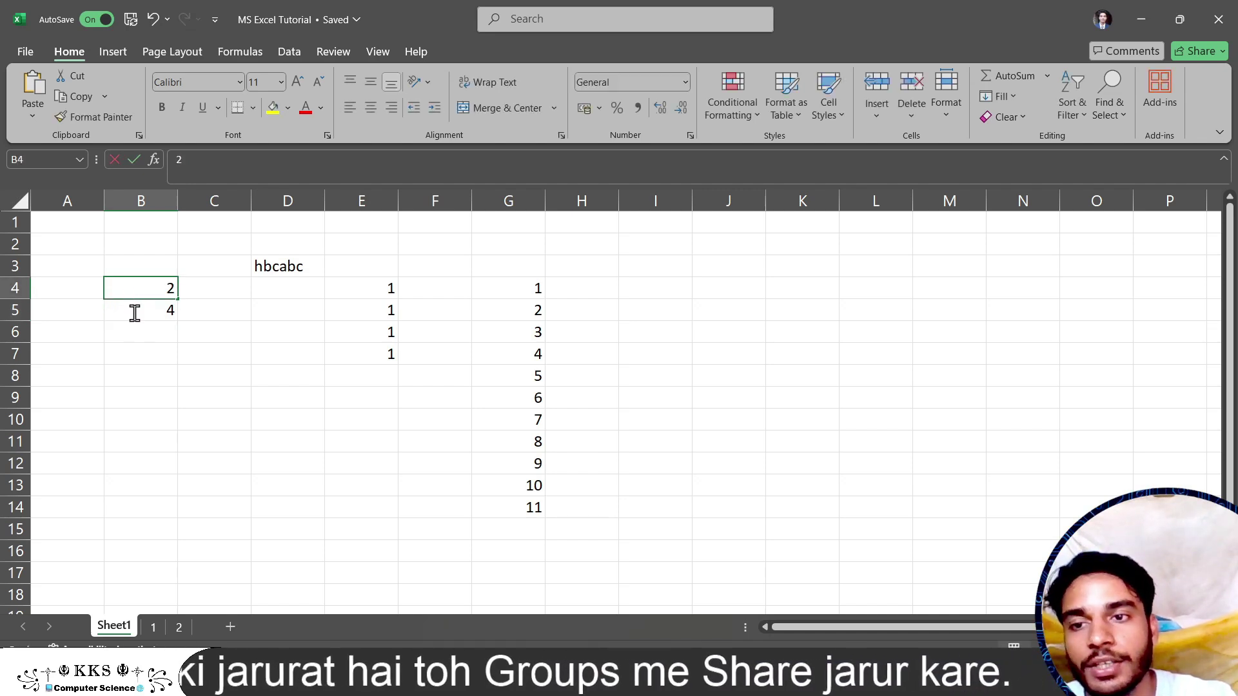
key(F2)
double_click(138, 294)
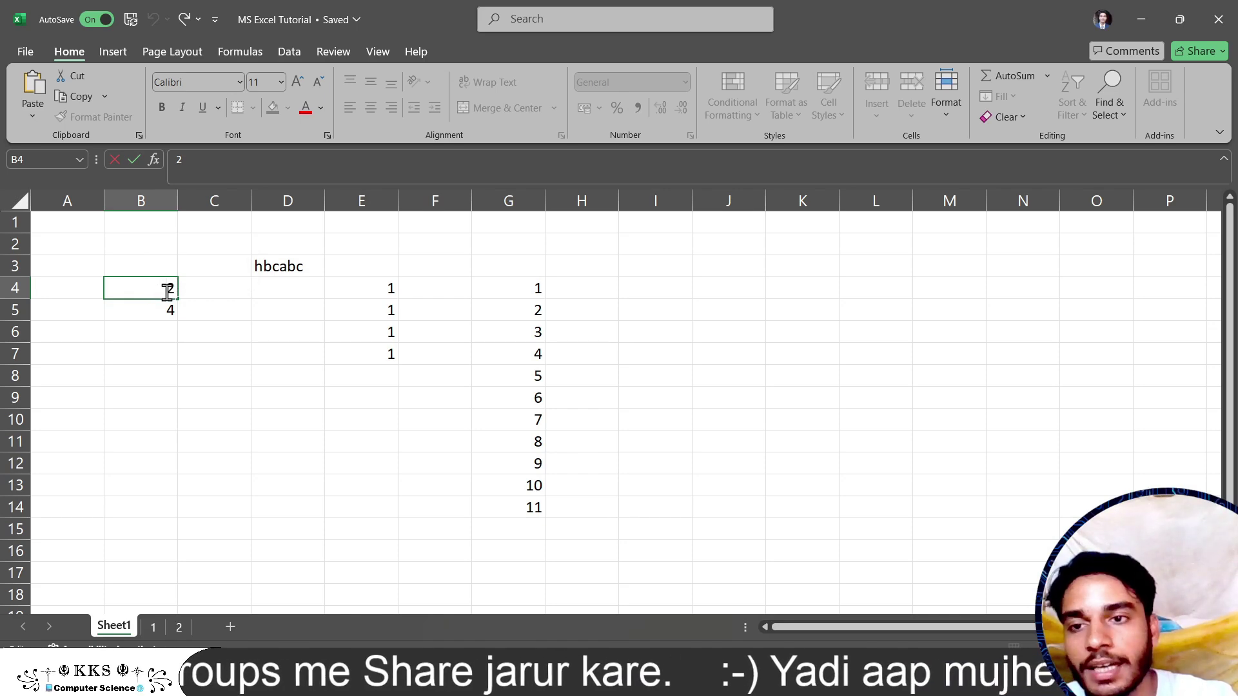
click(137, 330)
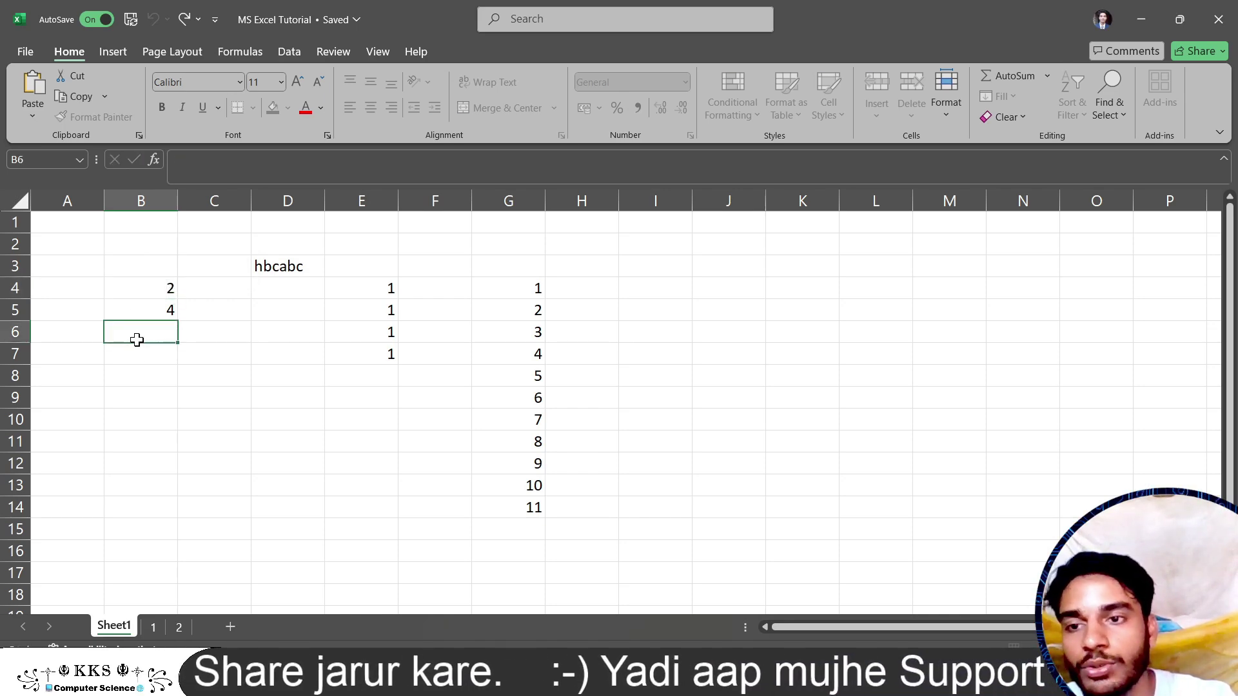
click(131, 291)
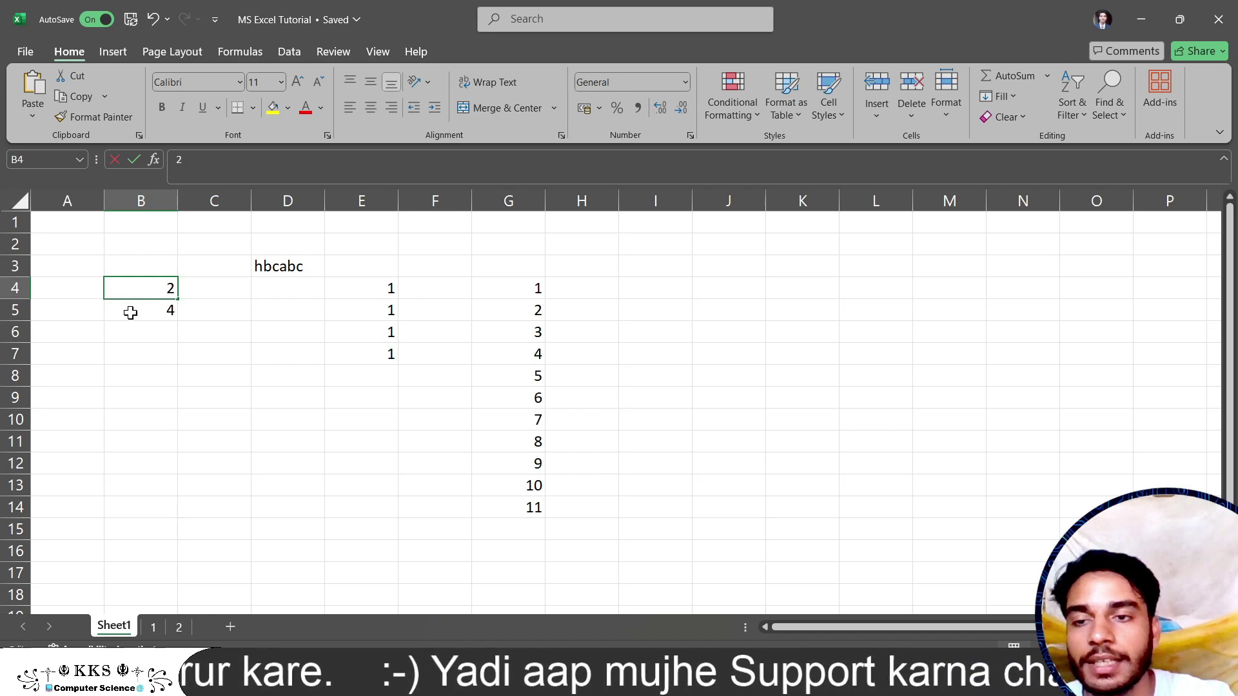
double_click(130, 296)
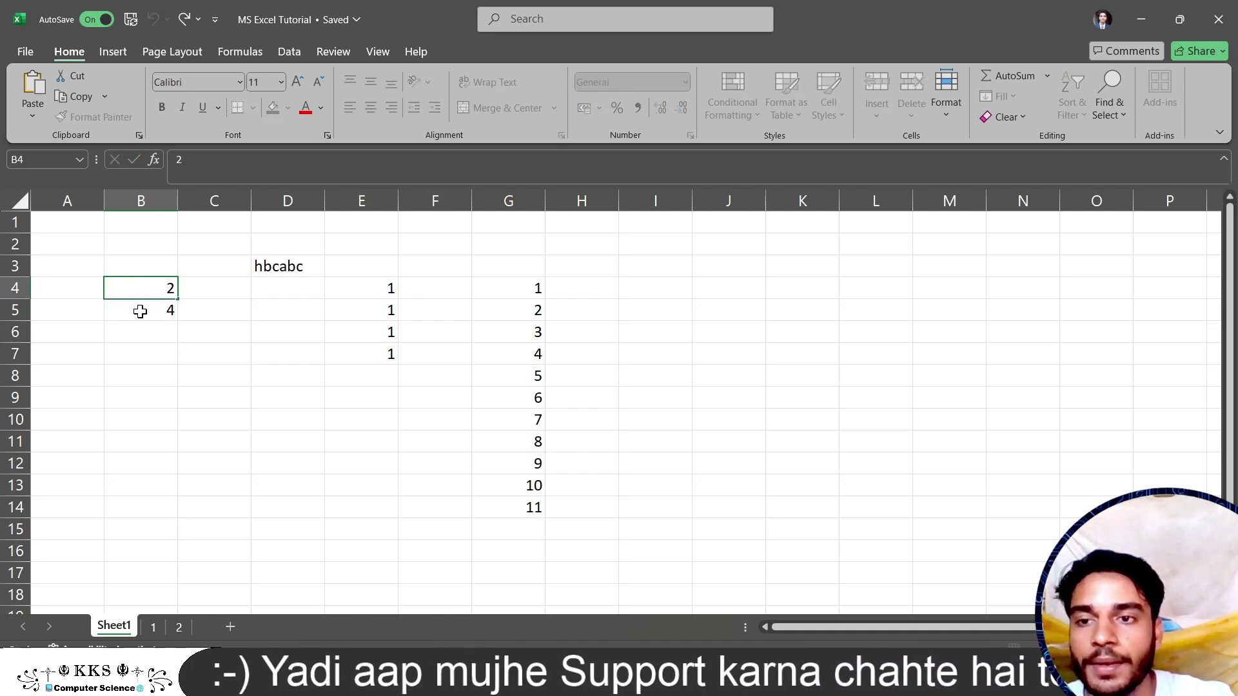
drag(140, 311, 137, 287)
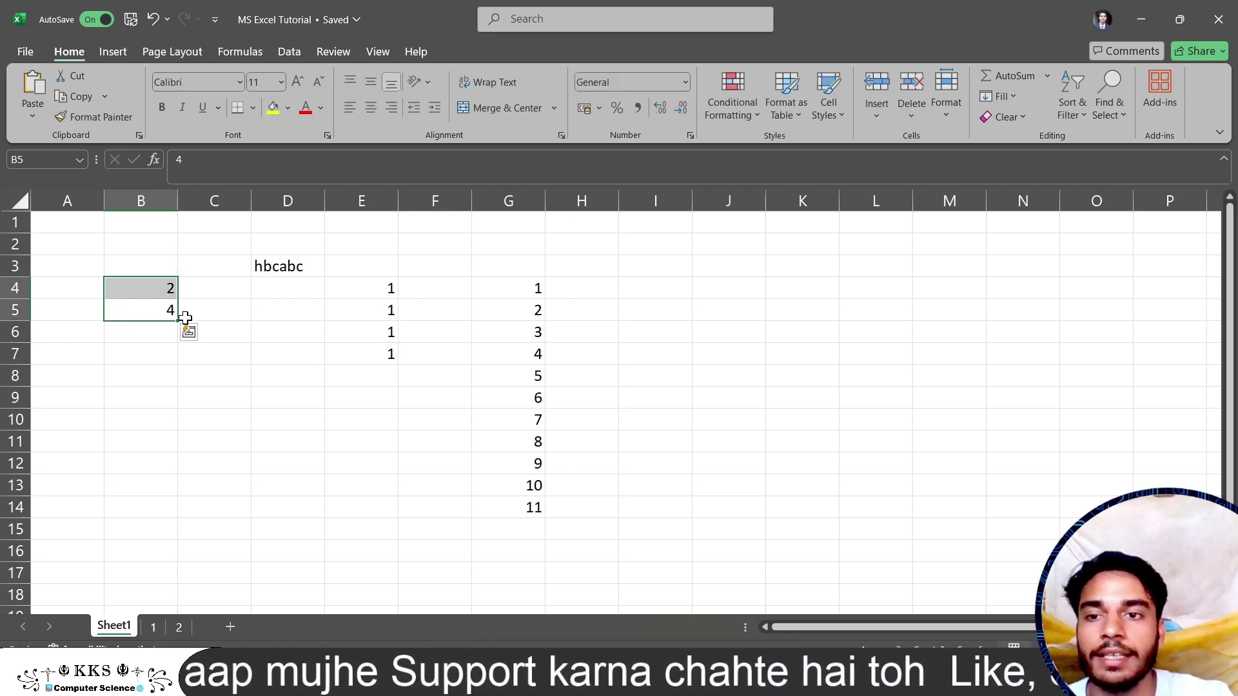
drag(178, 325, 179, 540)
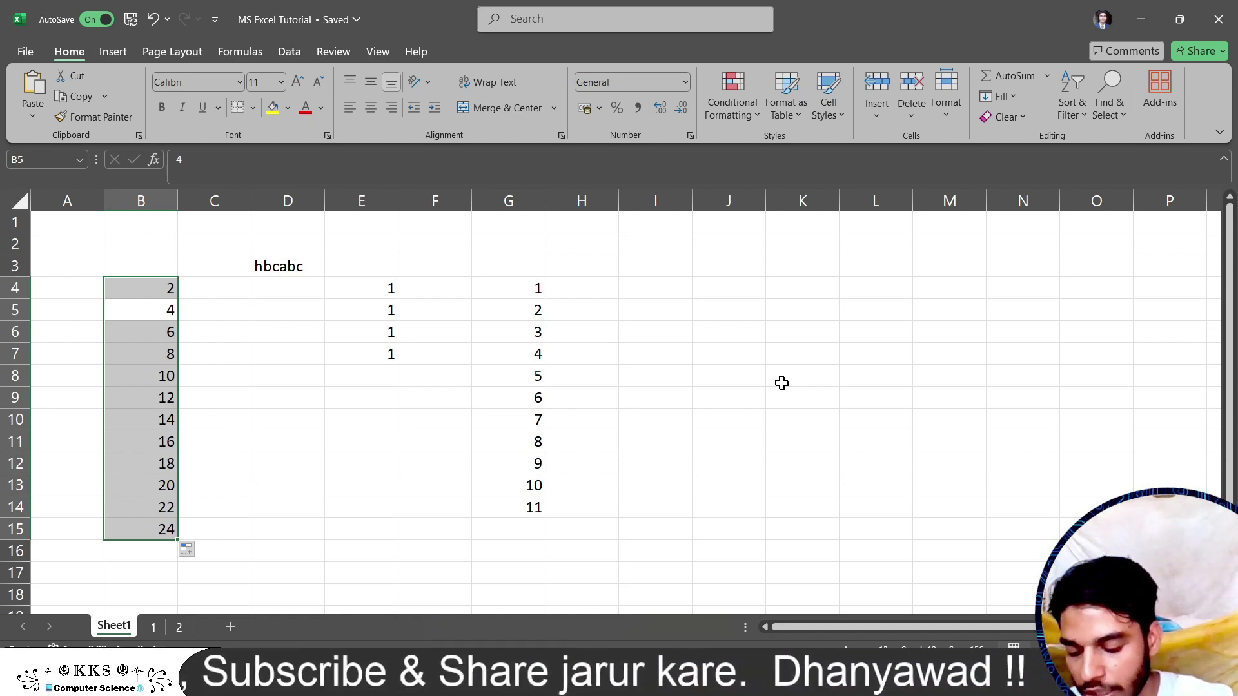
Enter sun and mon in I4:I5 and fill the weekdays down to sat in I10
click(664, 286)
text(s)
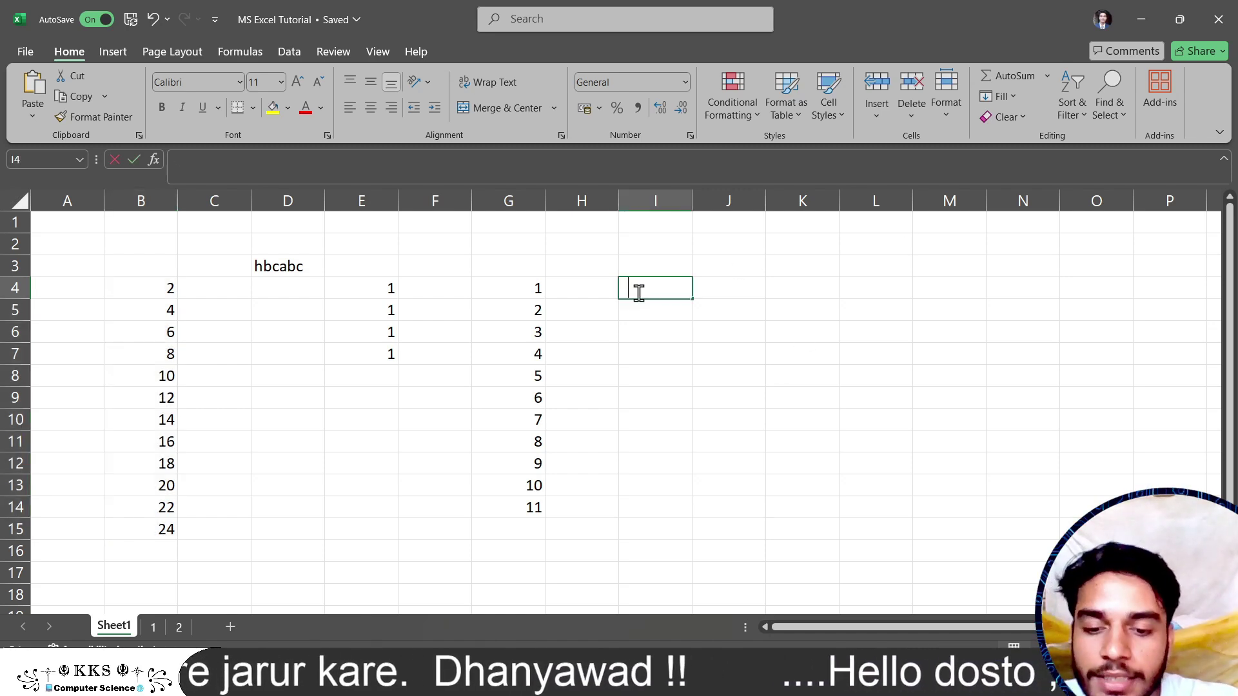
text(un)
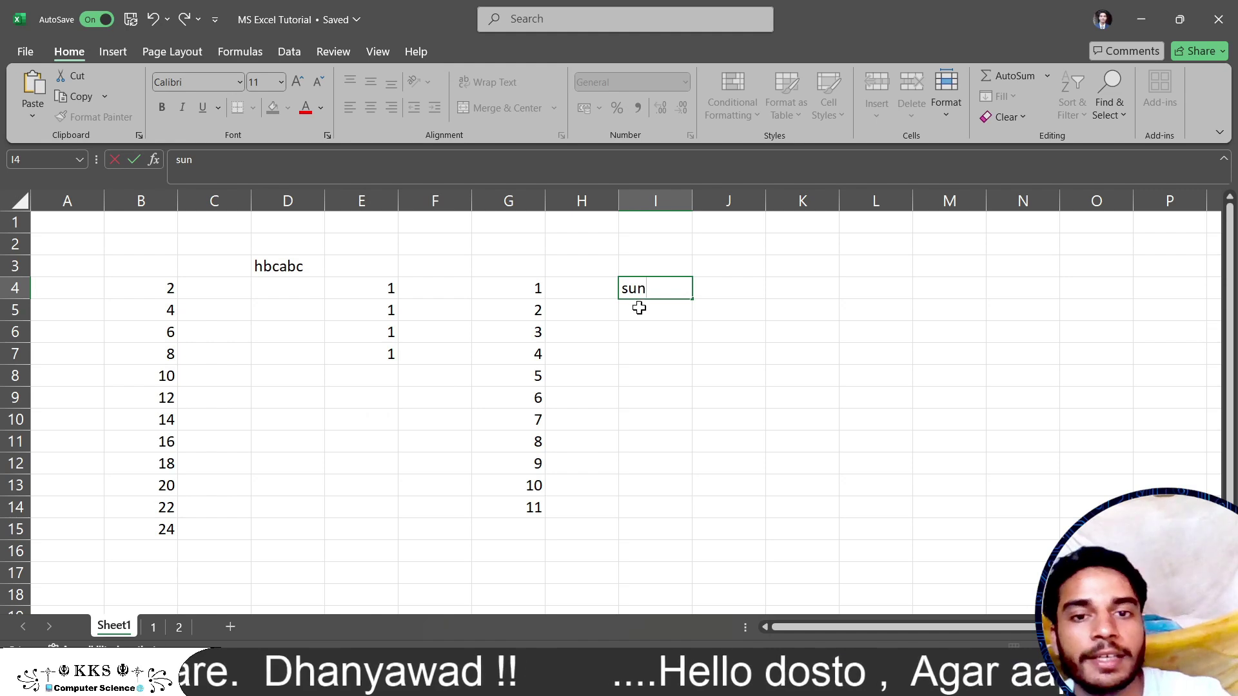
click(639, 310)
text(mon)
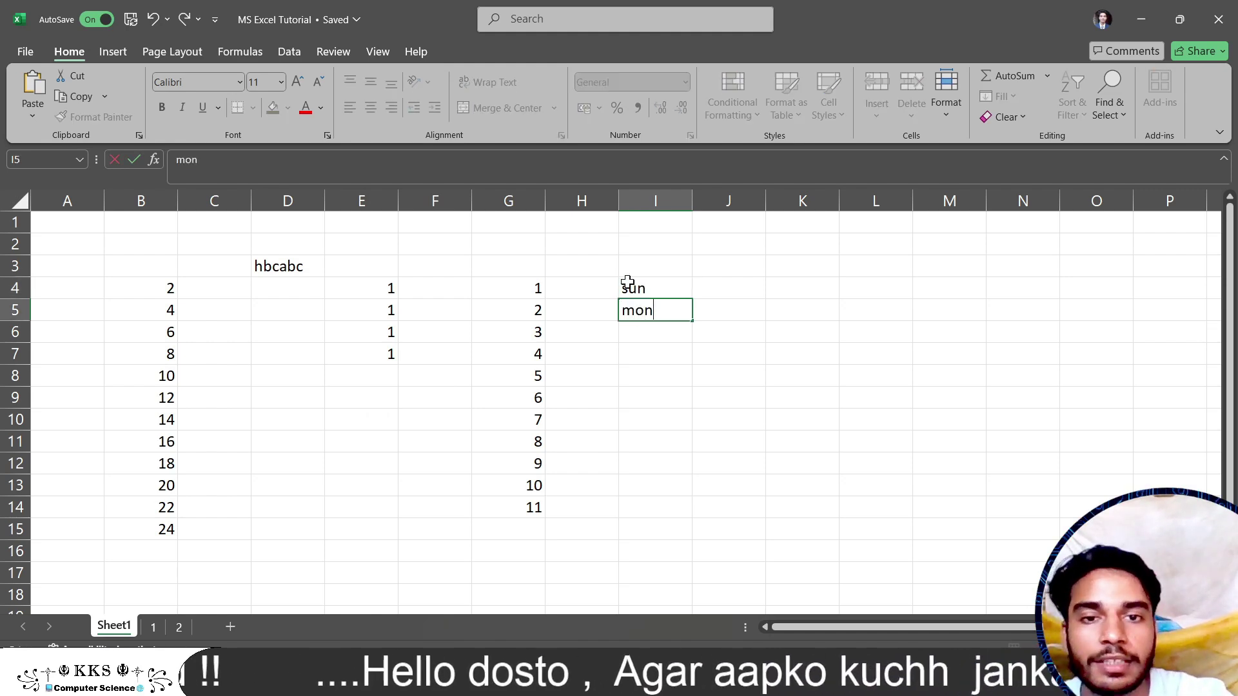
click(631, 281)
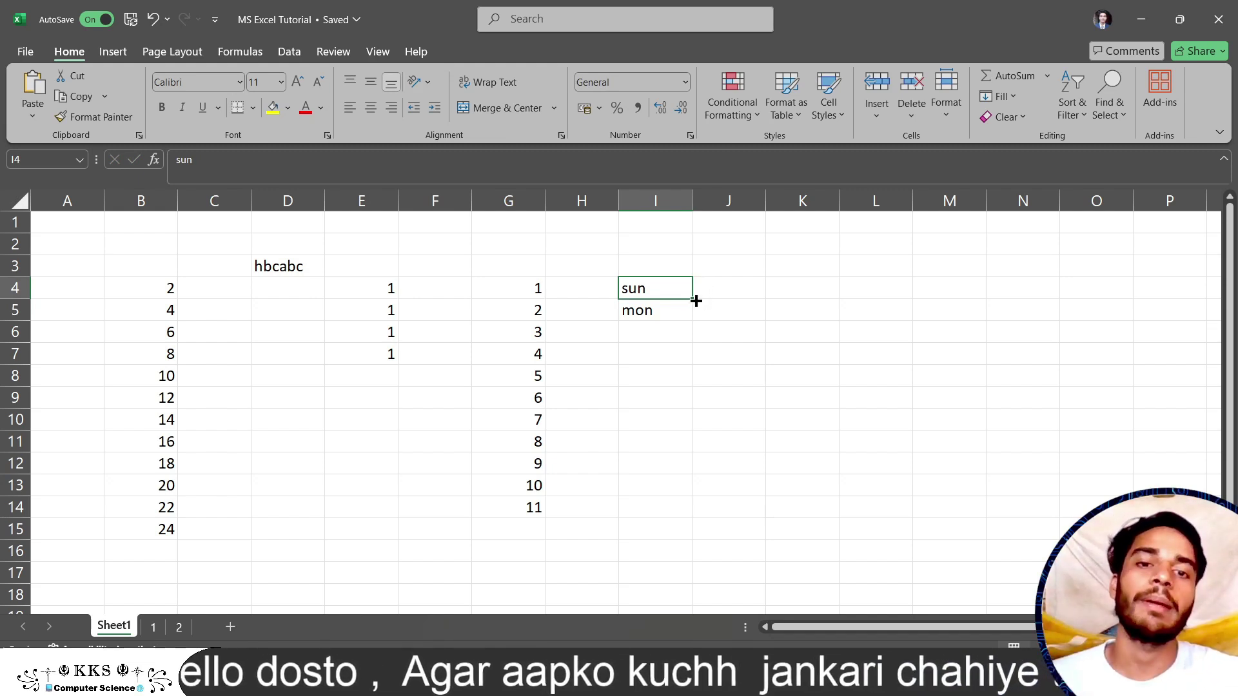
drag(670, 288, 669, 309)
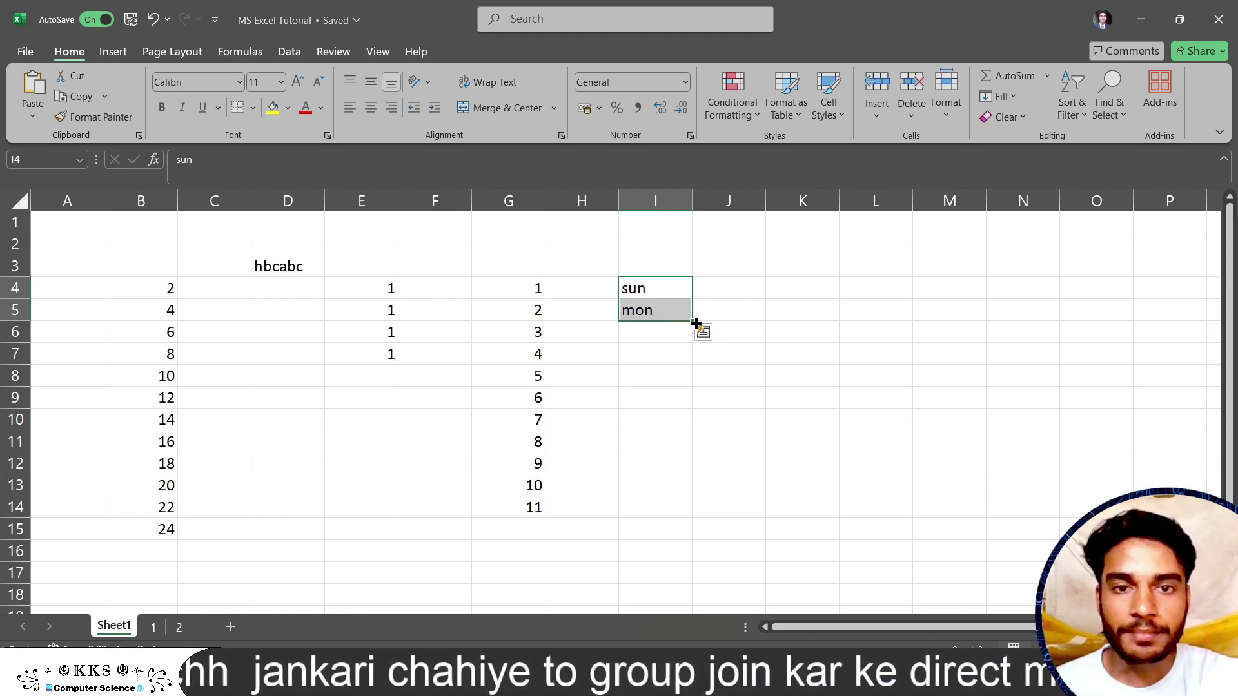
mouse_move(693, 324)
mouse_down()
mouse_move(693, 450)
mouse_move(693, 431)
mouse_up()
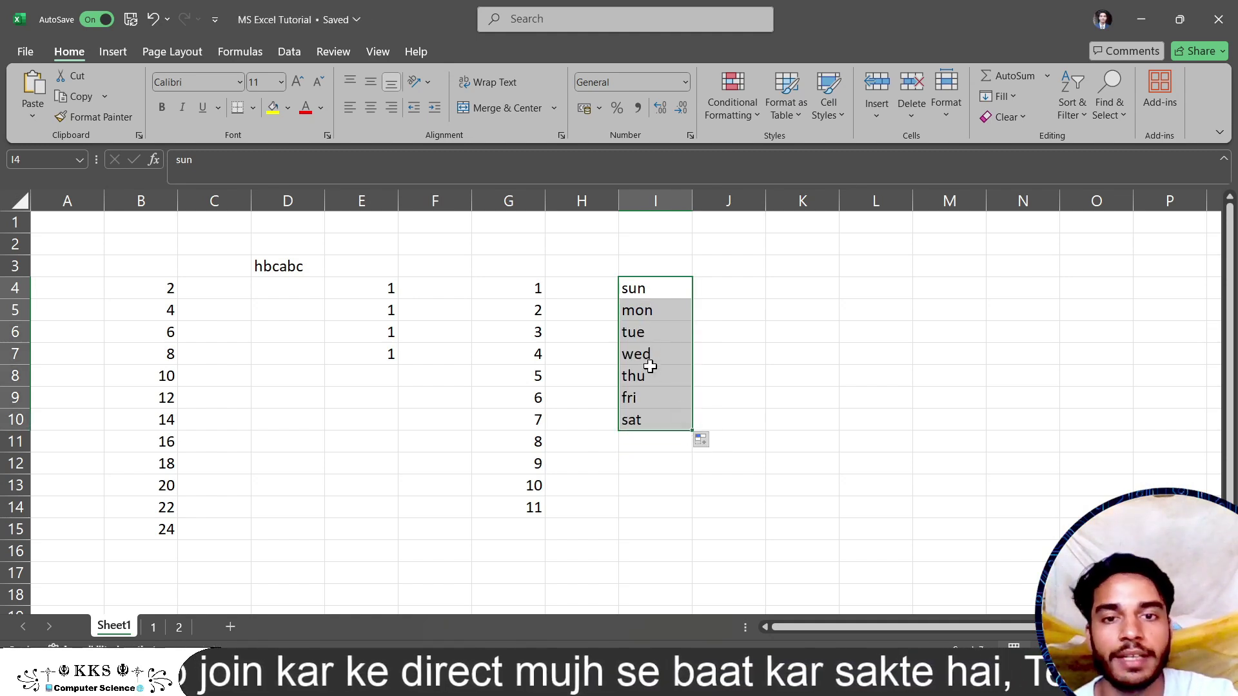
click(713, 285)
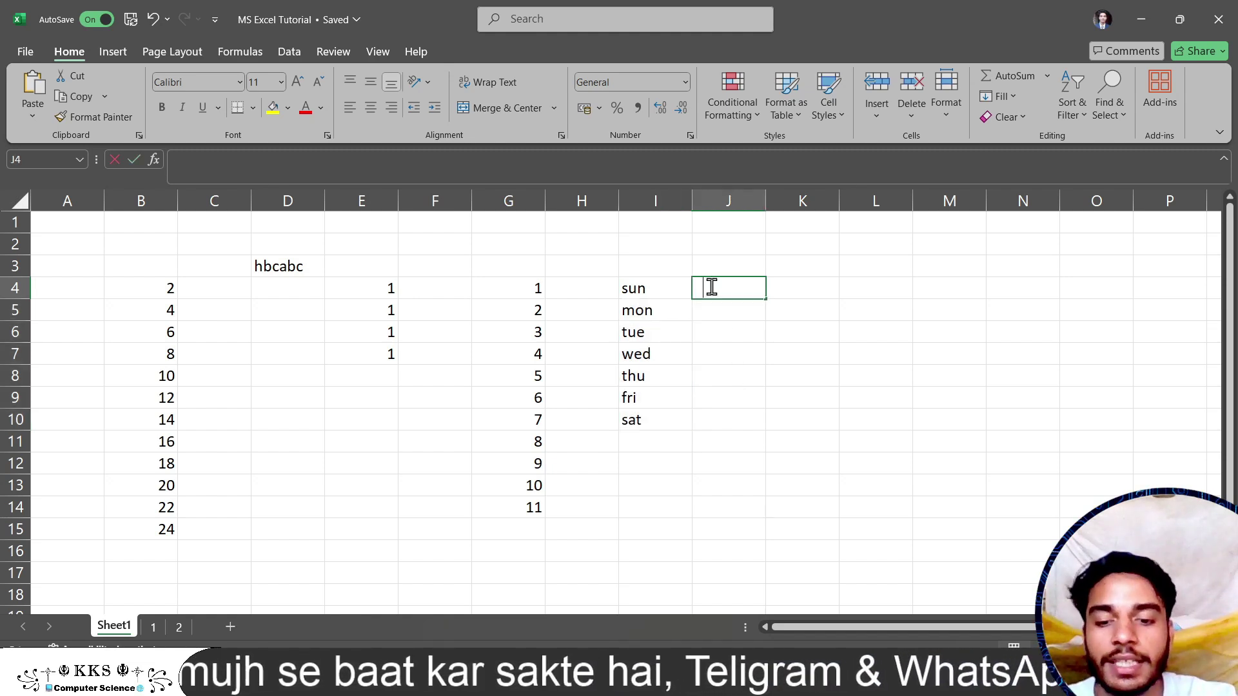
Fill J4:J10 with Sunday through Saturday and autofit column J to fit Wednesday
text(Sunday)
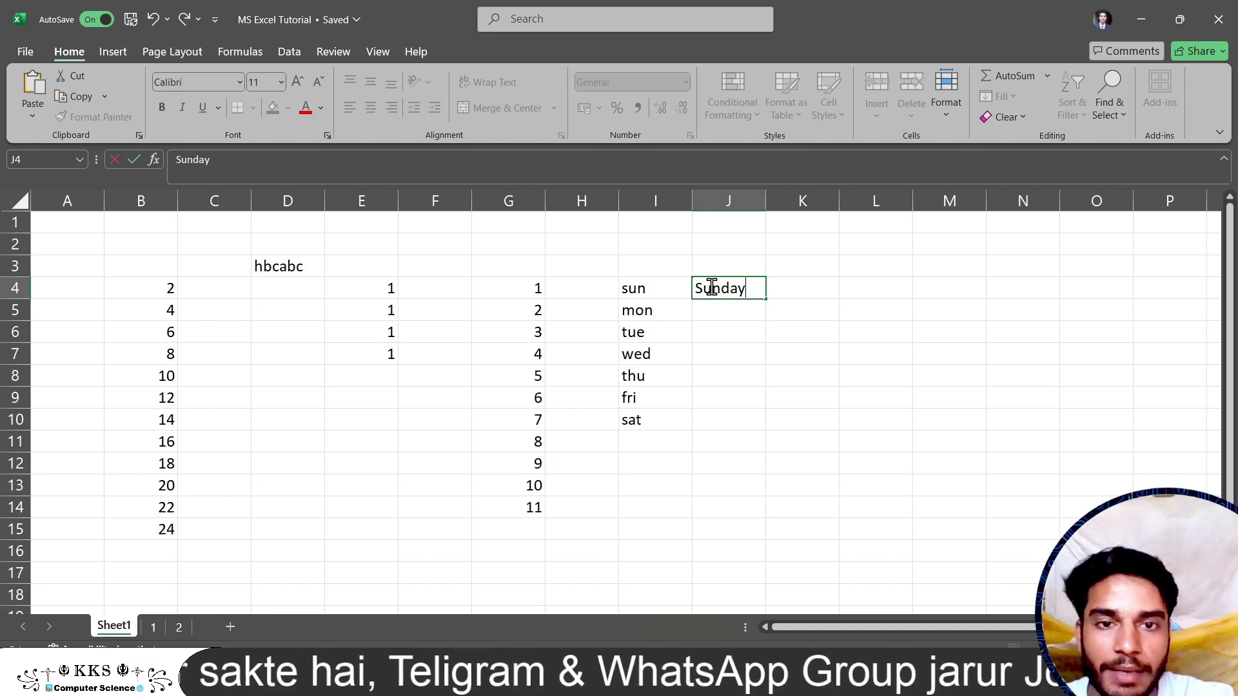
key(Return)
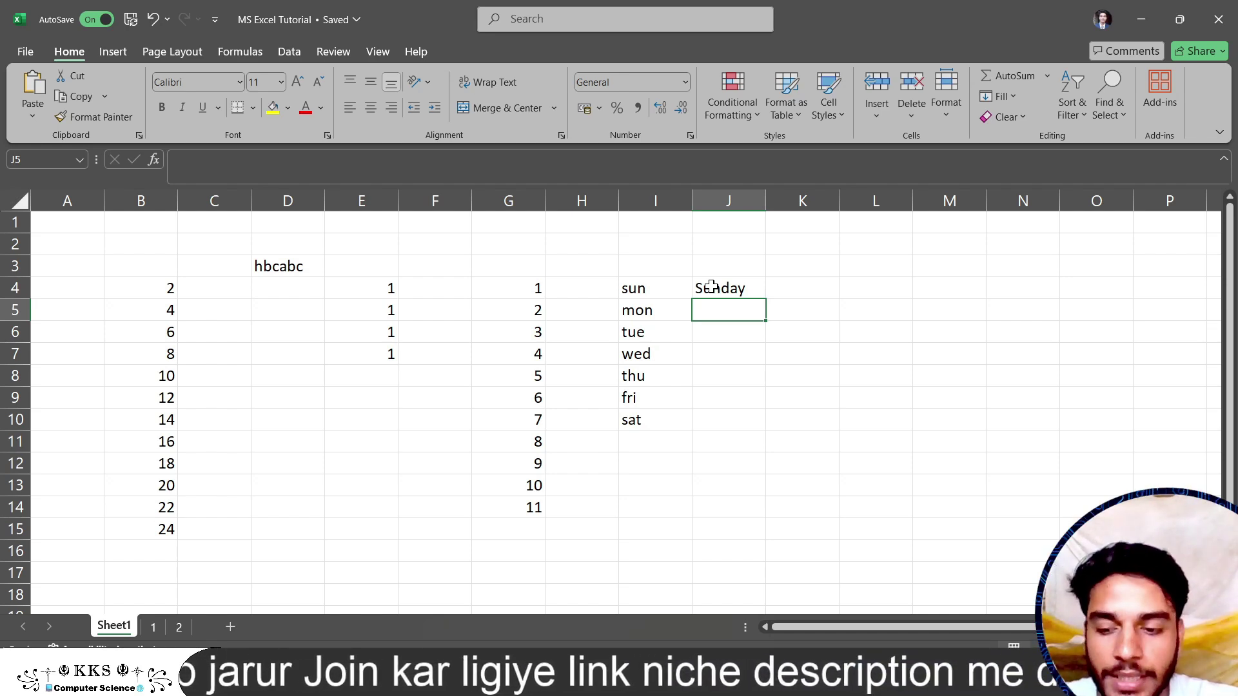
text(Monday)
key(BackSpace)
key(BackSpace)
key(BackSpace)
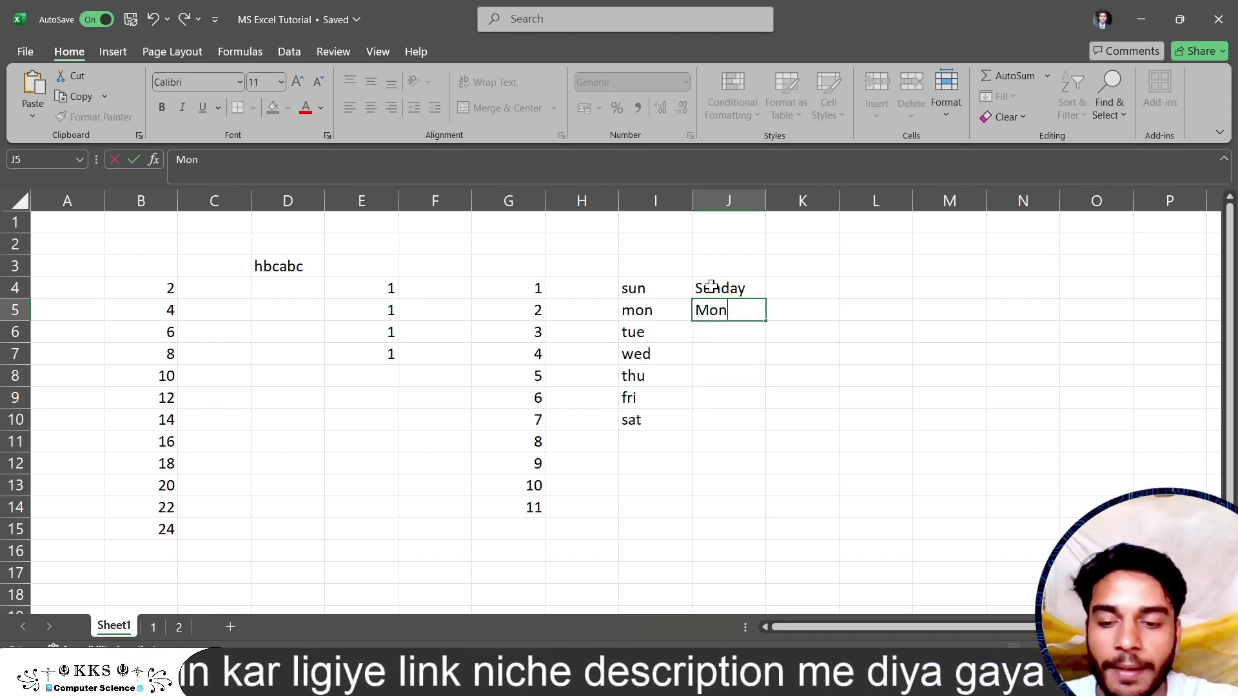
text(day)
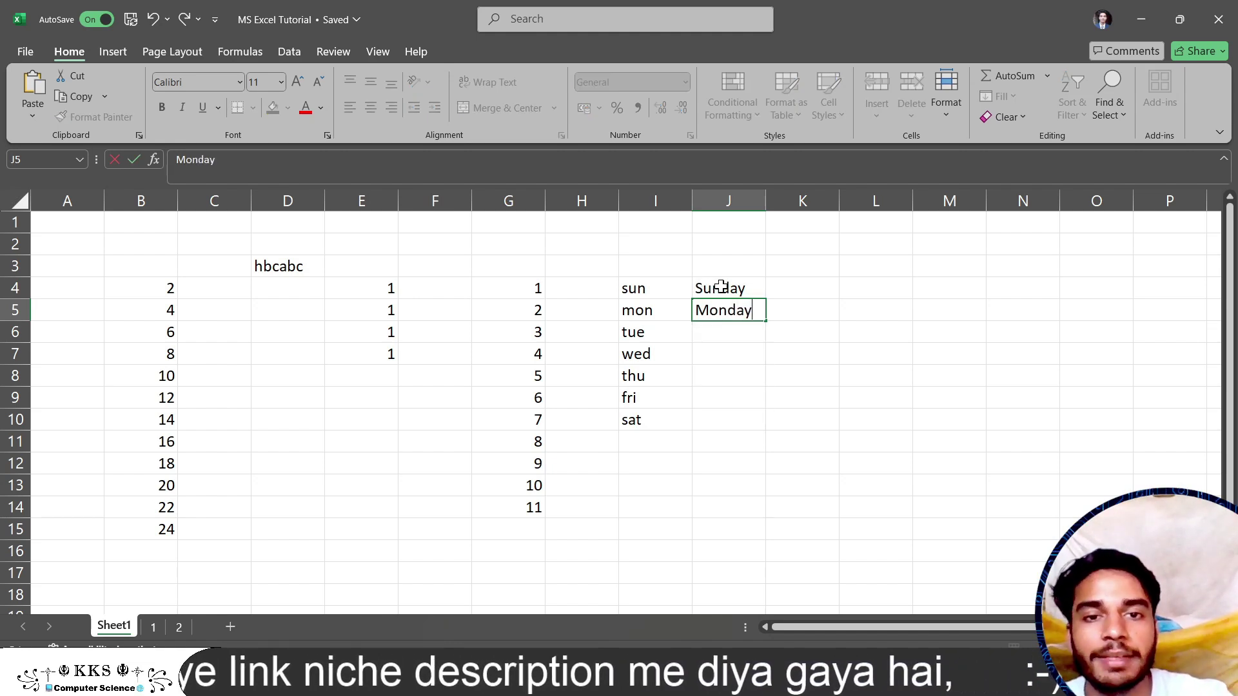
click(722, 286)
drag(754, 287, 769, 442)
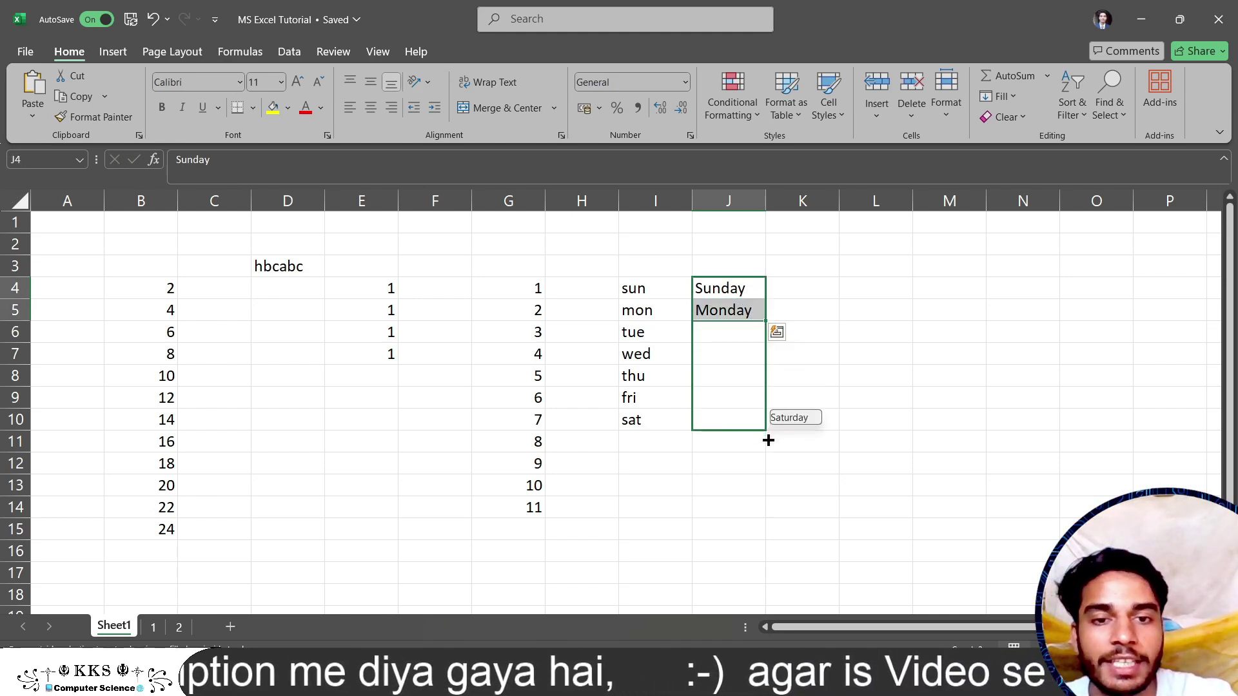
click(797, 461)
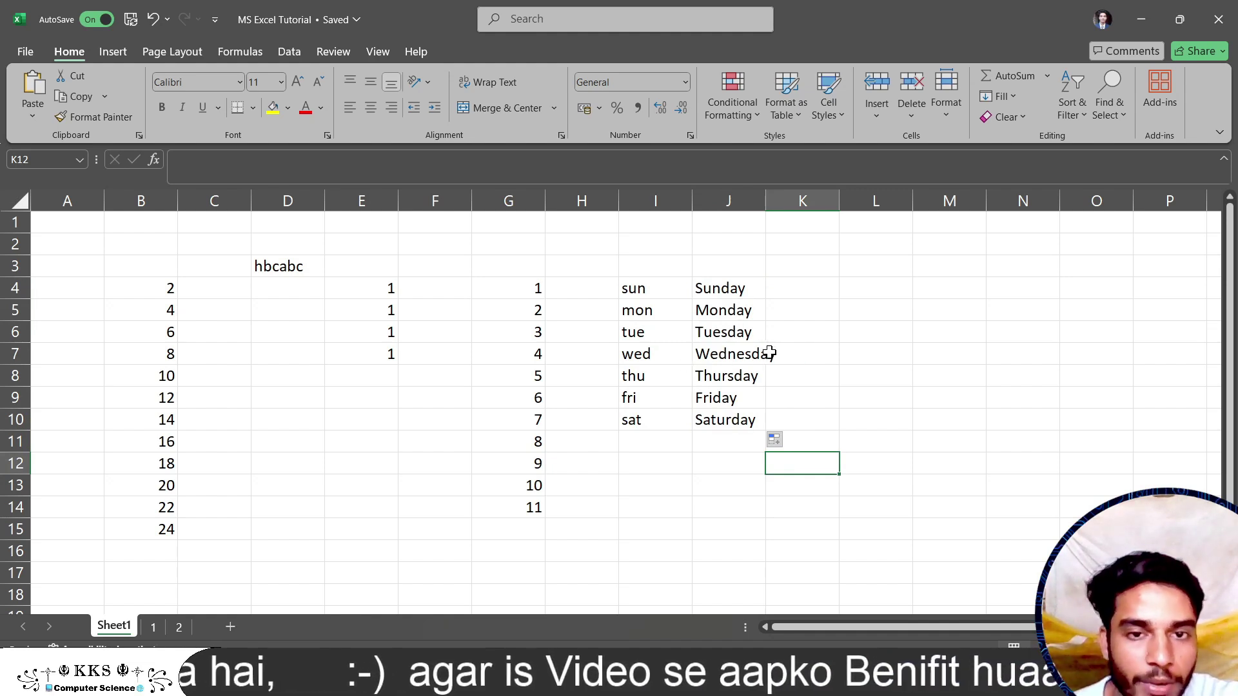
double_click(765, 201)
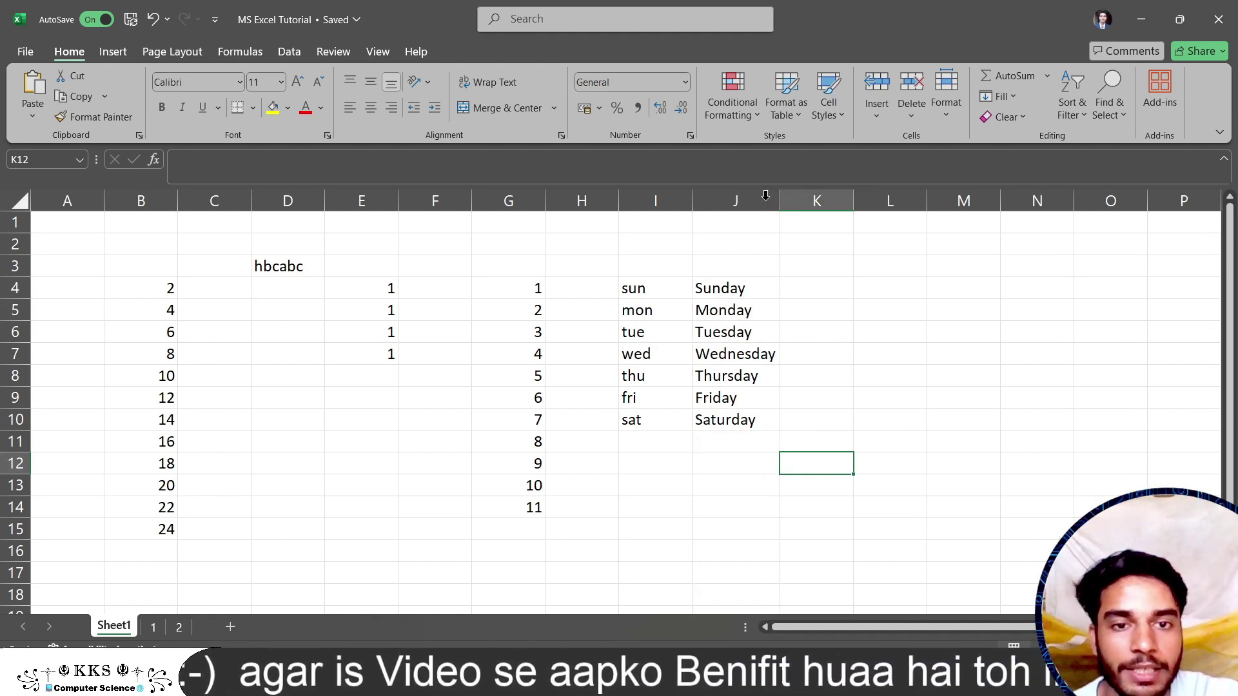
click(768, 461)
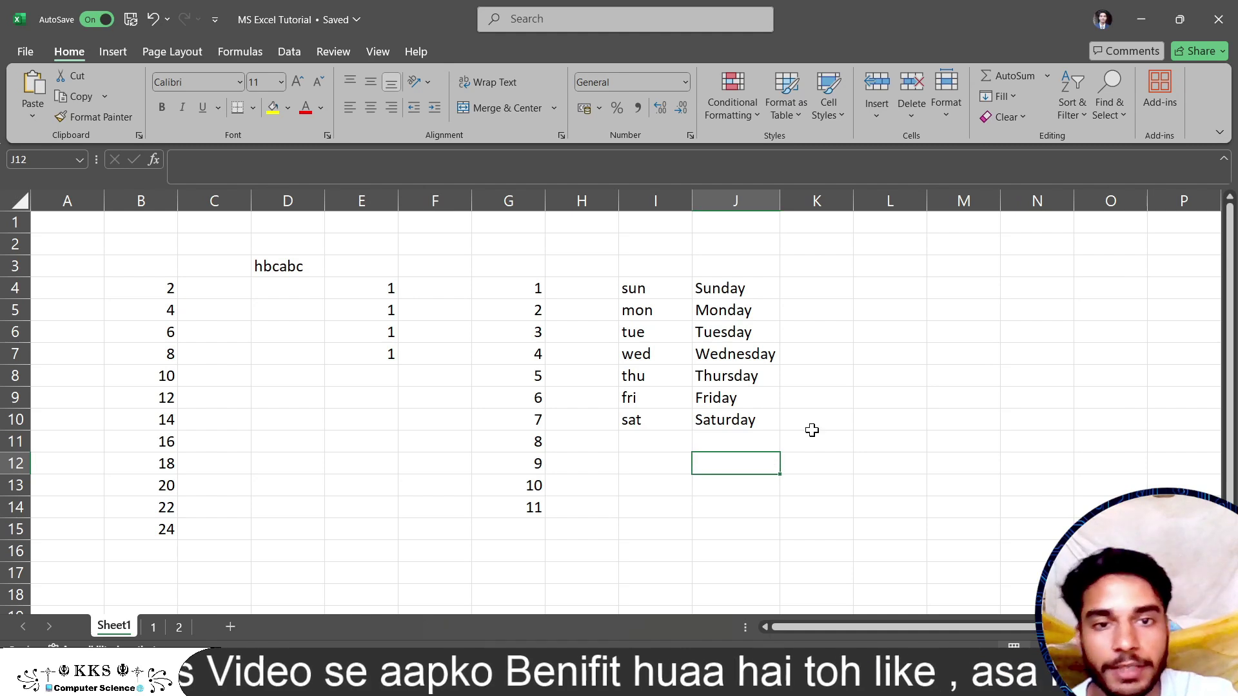
Enter Jan and Feb in K4:K5 and fill the month abbreviations down to Dec in K15
click(820, 288)
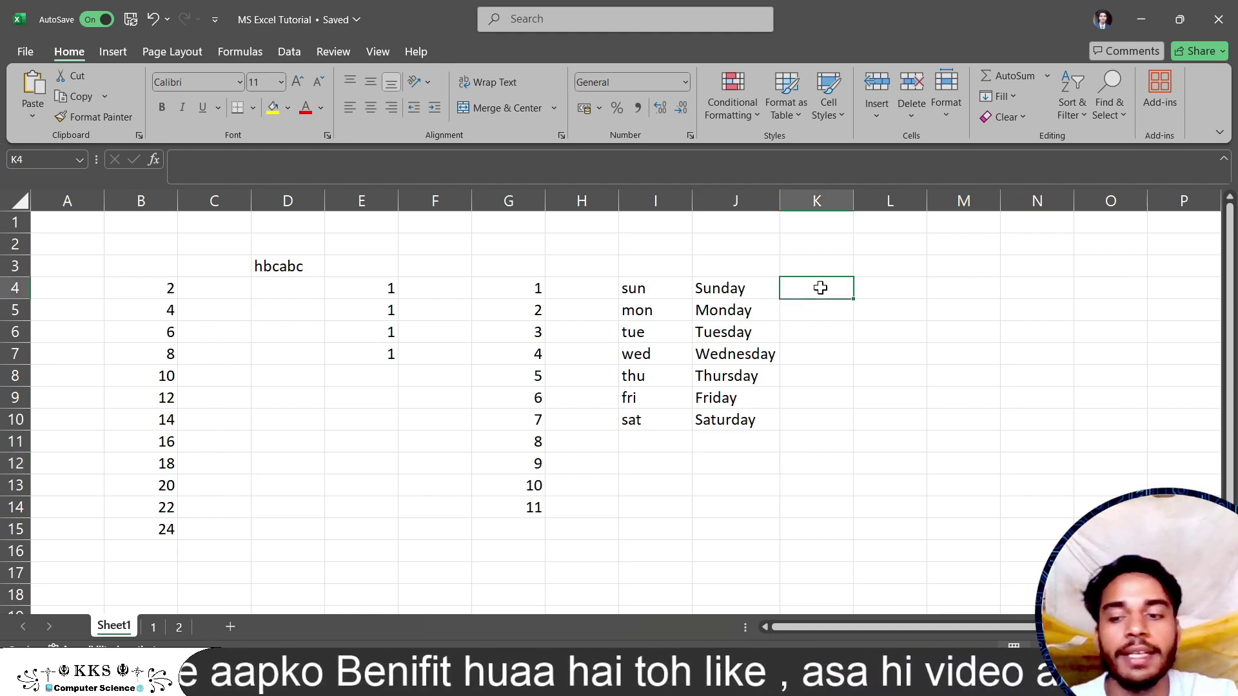
text(Jan)
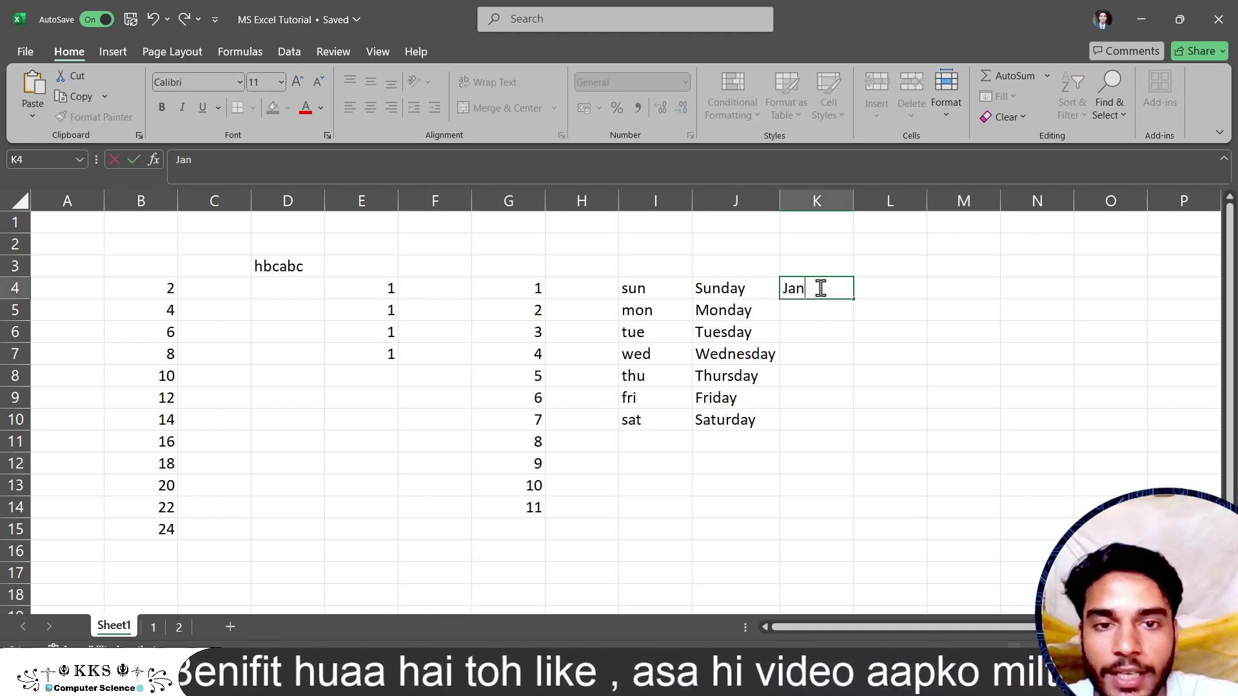
click(818, 304)
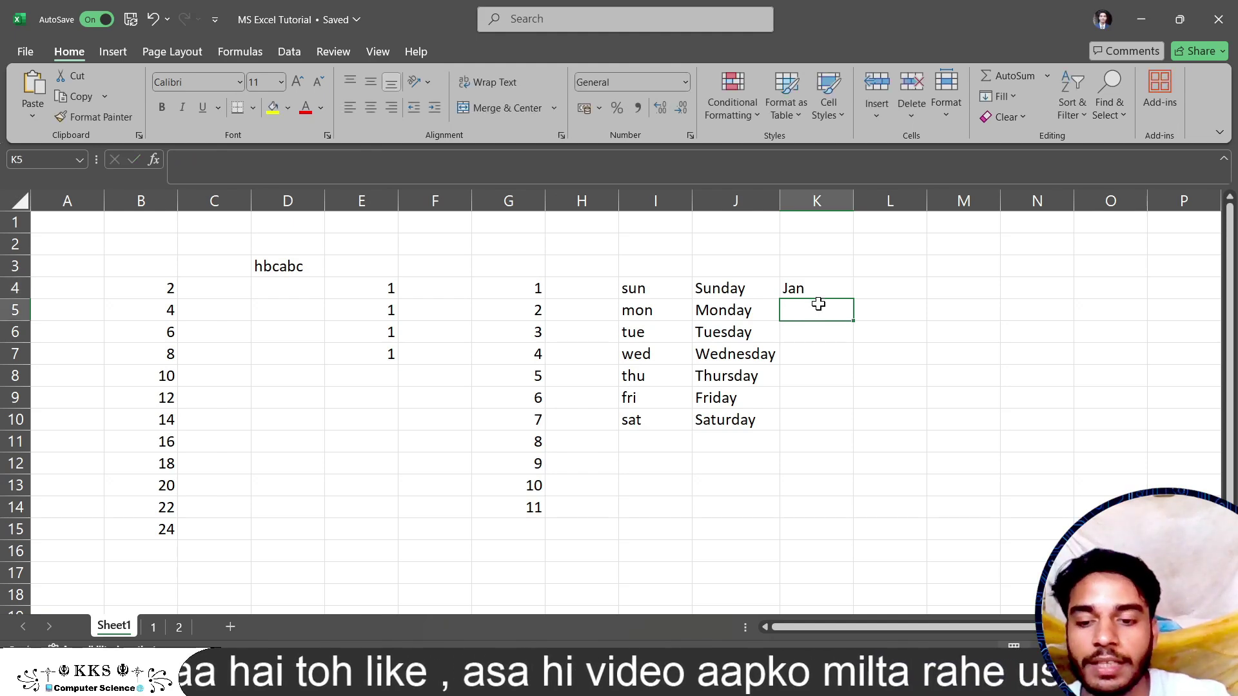
text(fw)
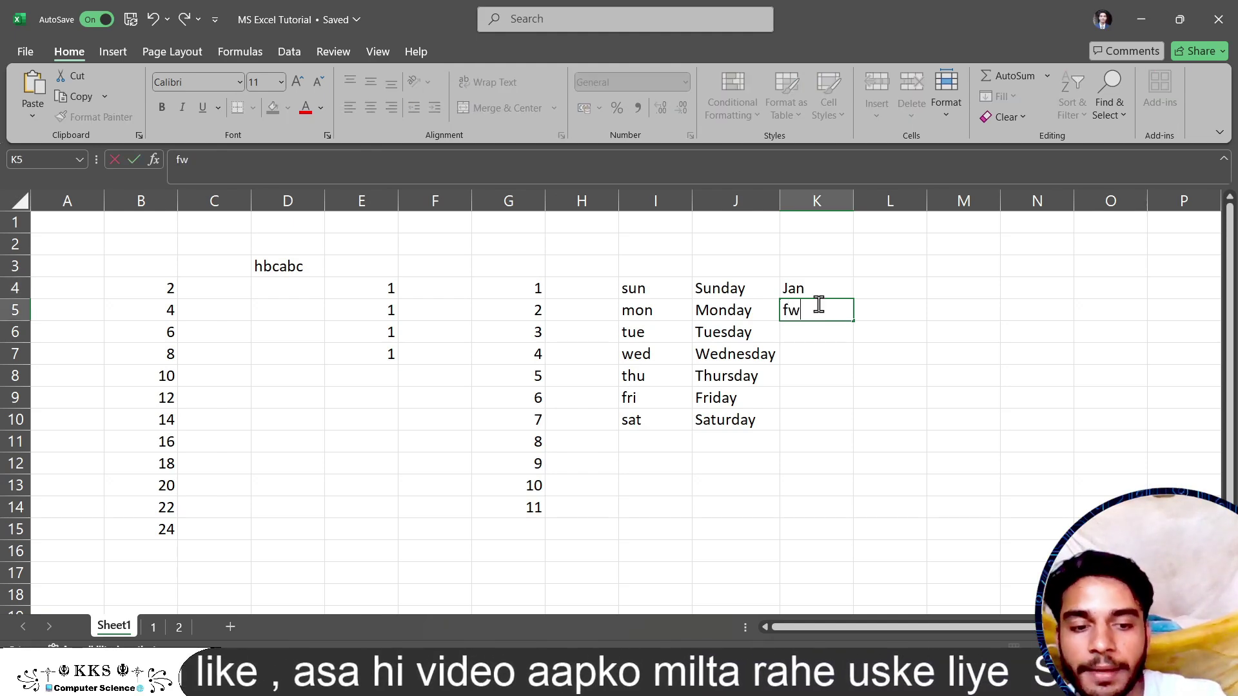
key(BackSpace)
text(Feb)
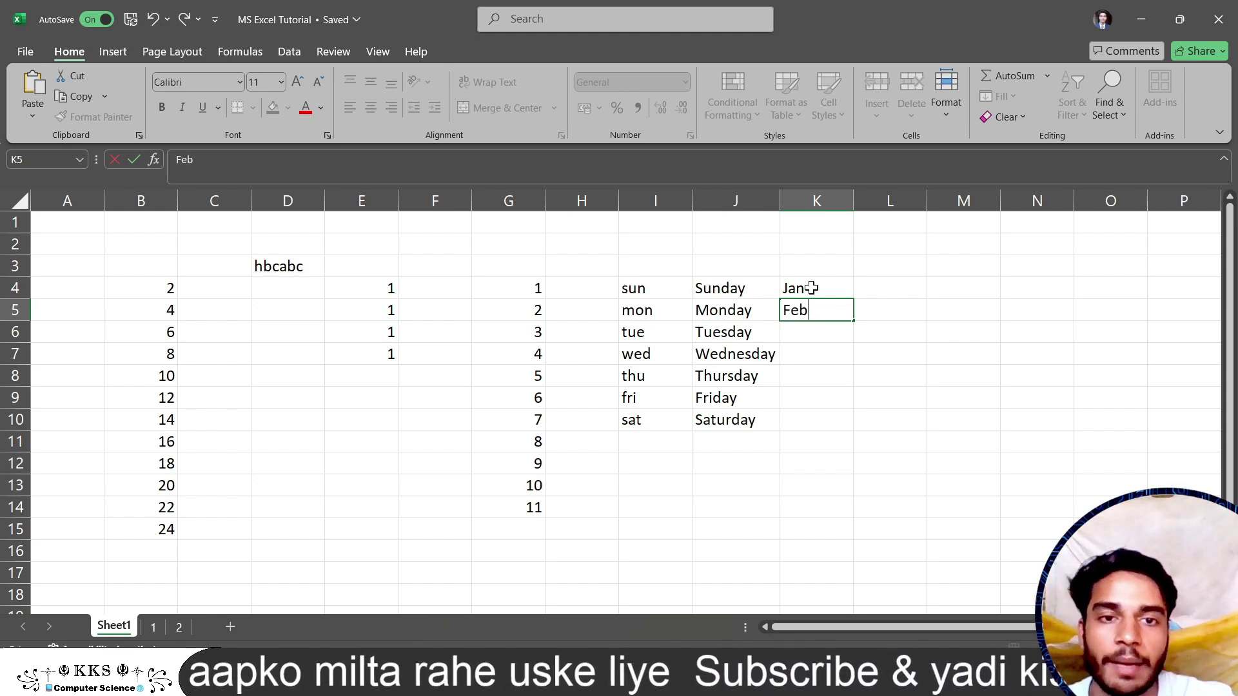
click(811, 288)
drag(827, 289, 864, 529)
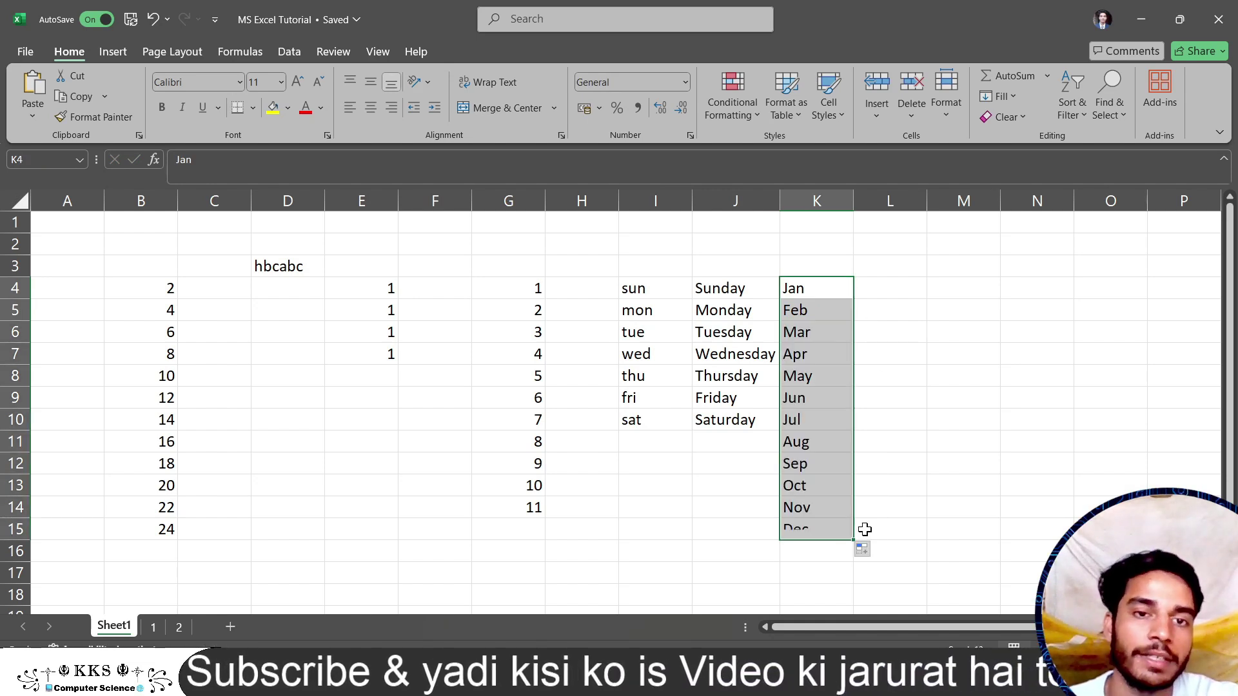
click(884, 287)
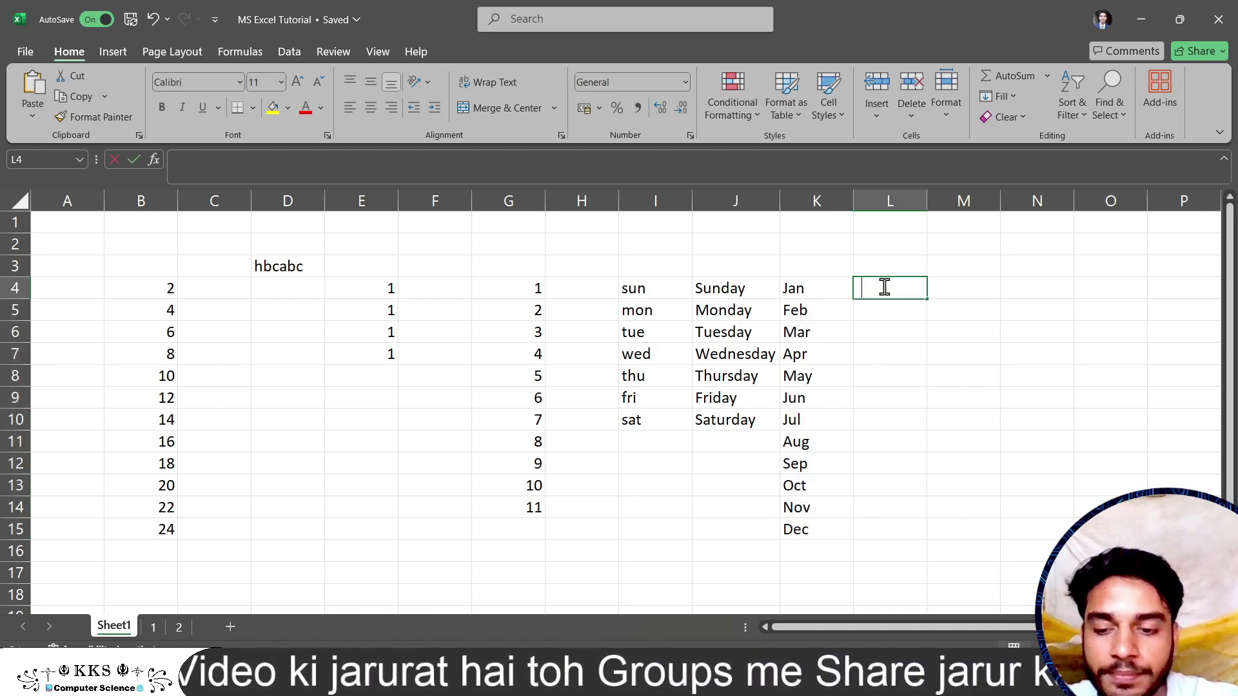
Enter January and February in L4:L5, fill down to December in L15, and autofit column L
text(Janua)
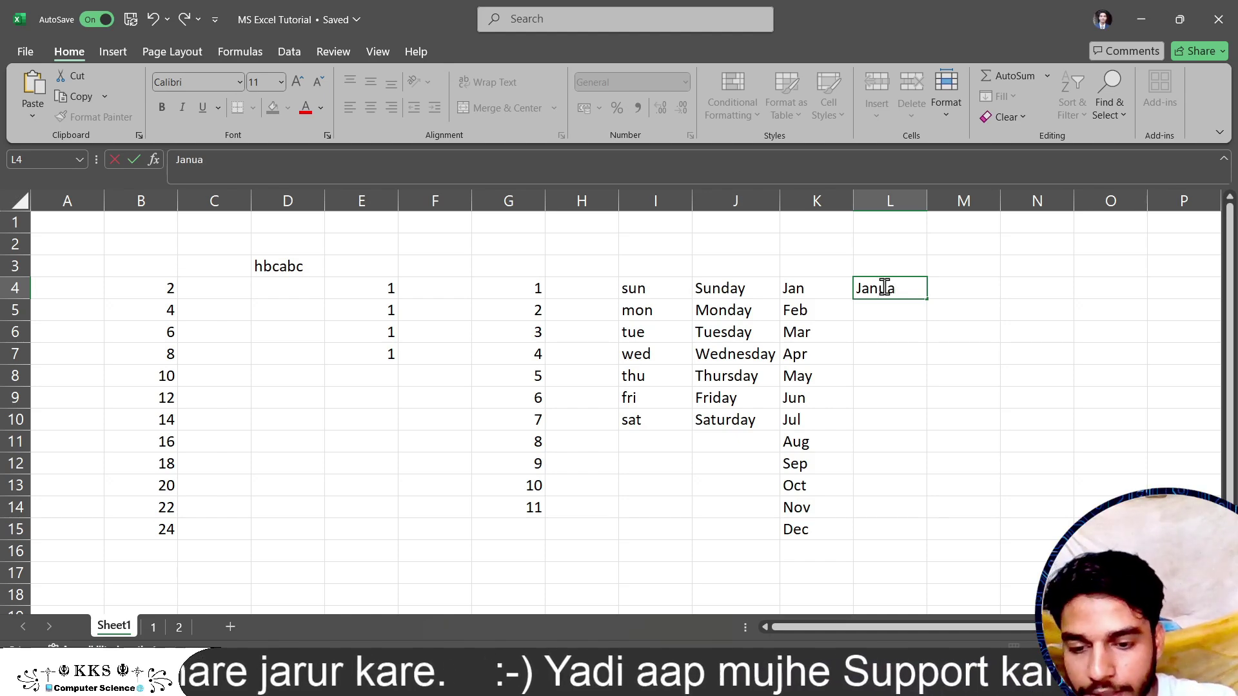
text(ry)
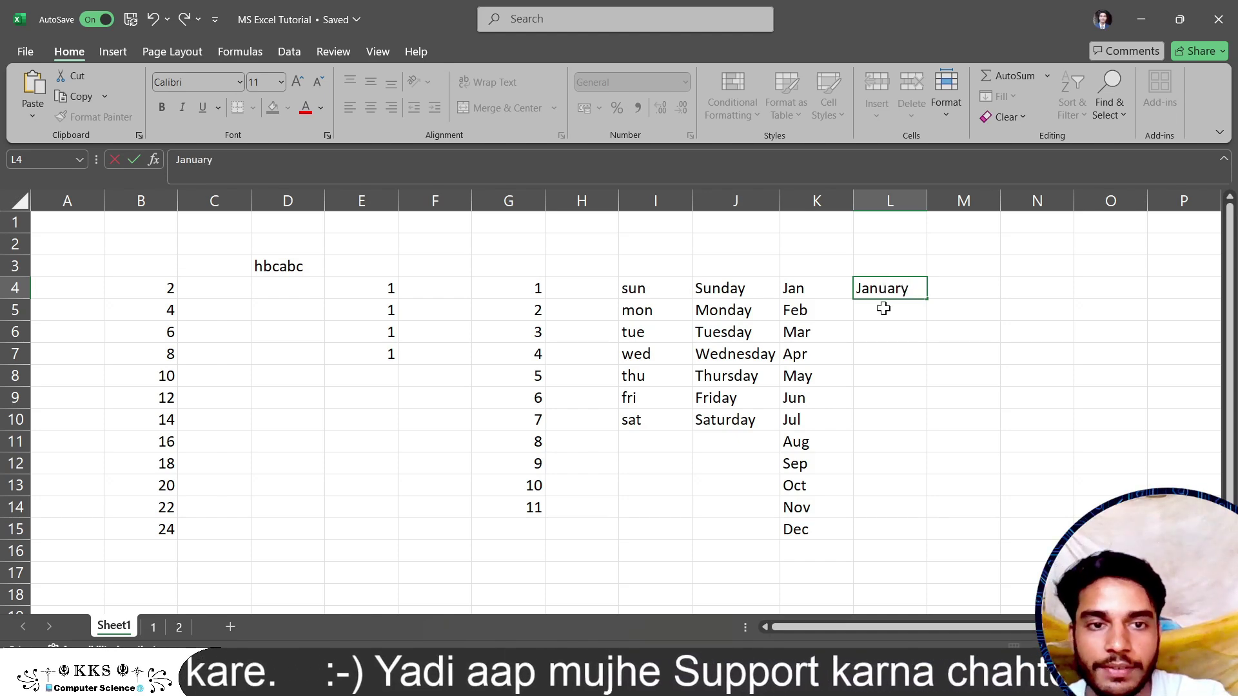
click(883, 309)
text(Feb)
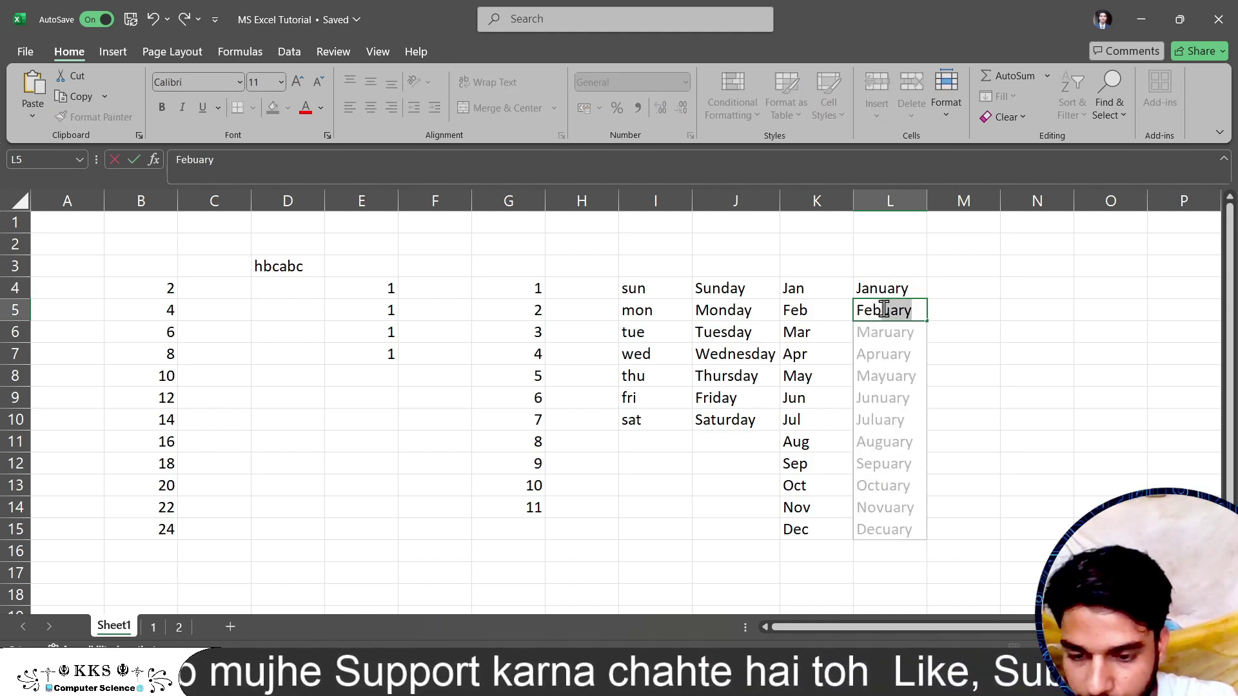
text(ruar)
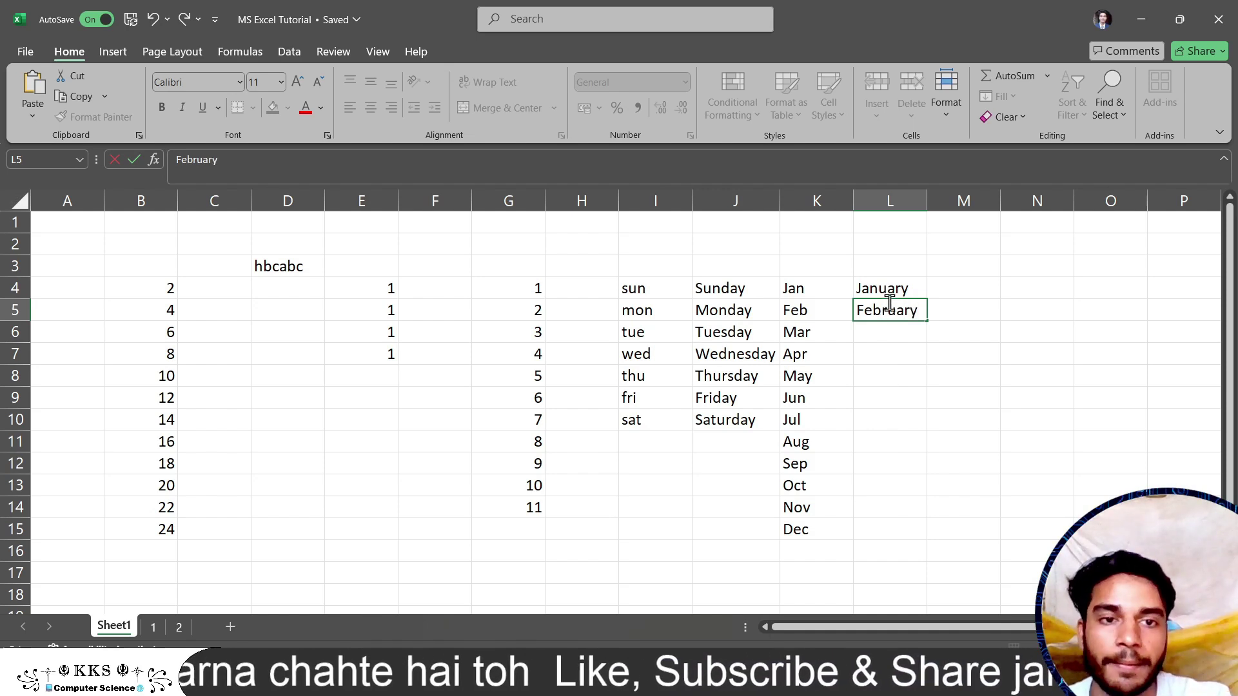
drag(893, 292, 927, 542)
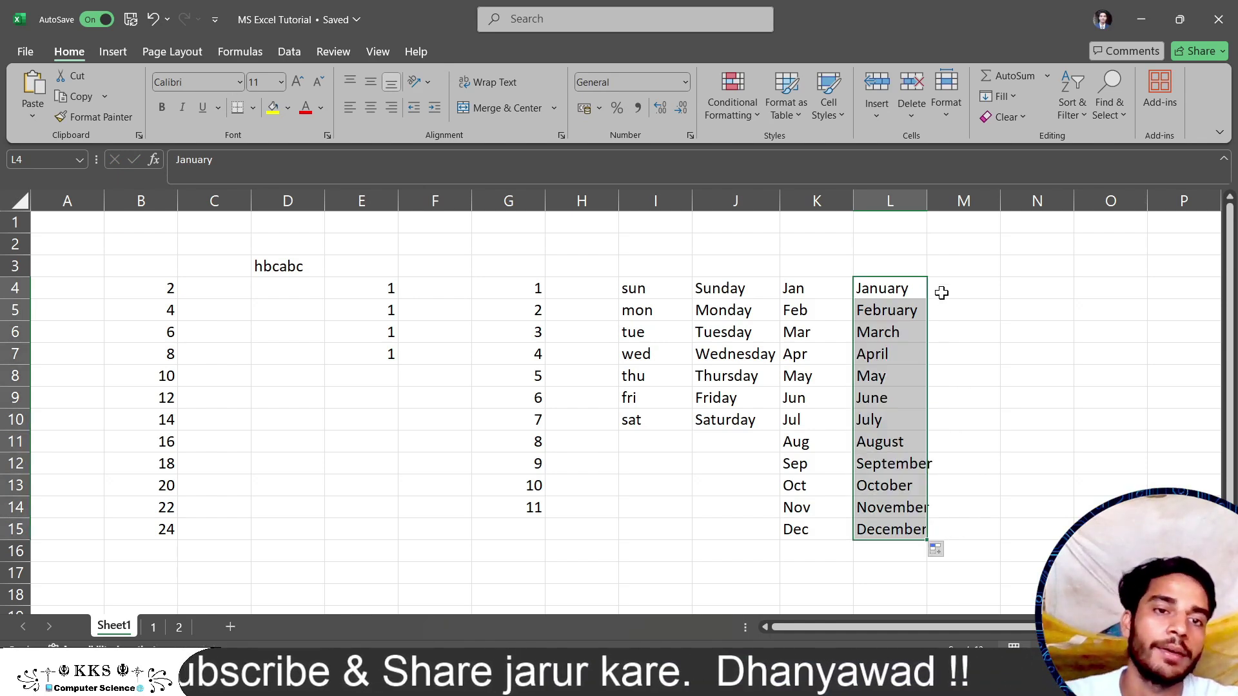
double_click(926, 200)
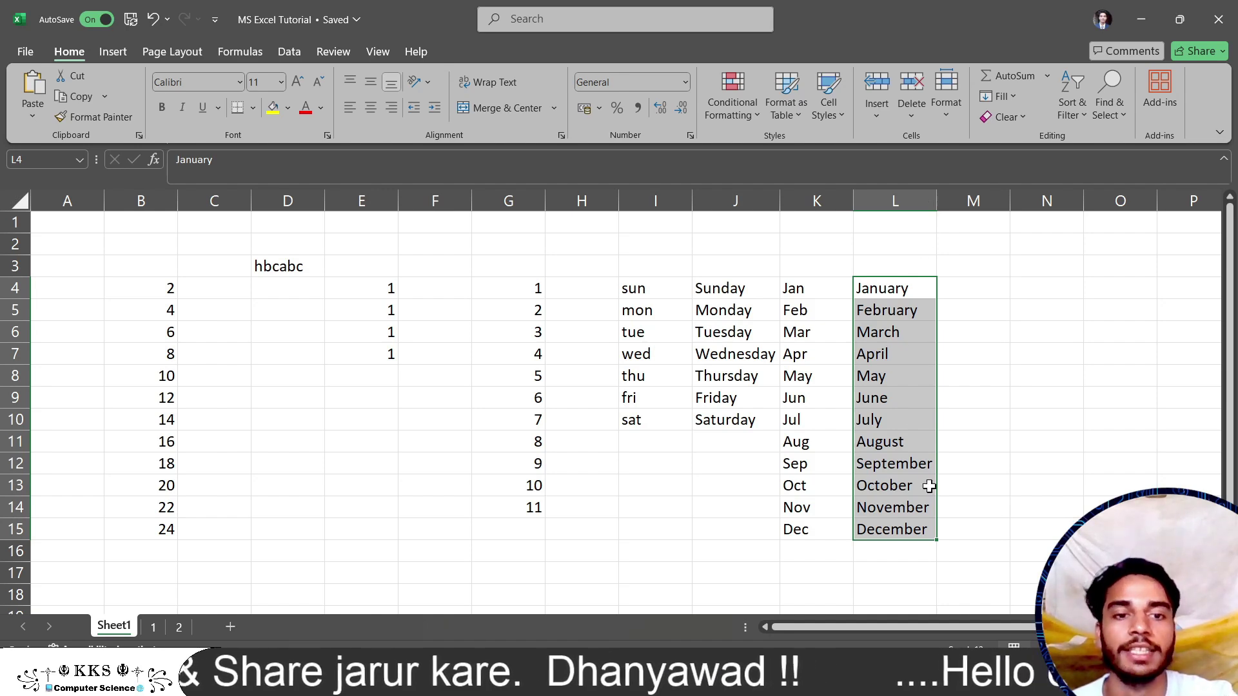
click(980, 557)
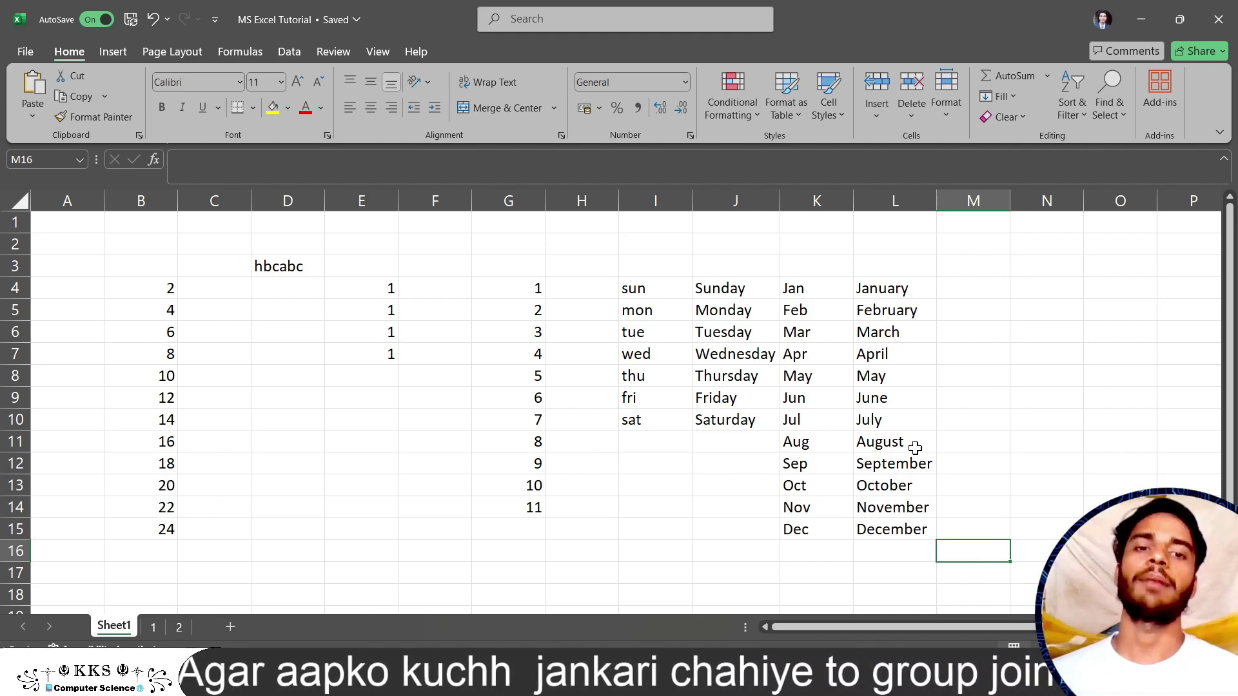
Enter 1 and 2 in cells C17 and C18
scroll(914, 447, down, 4)
scroll(914, 447, up, 4)
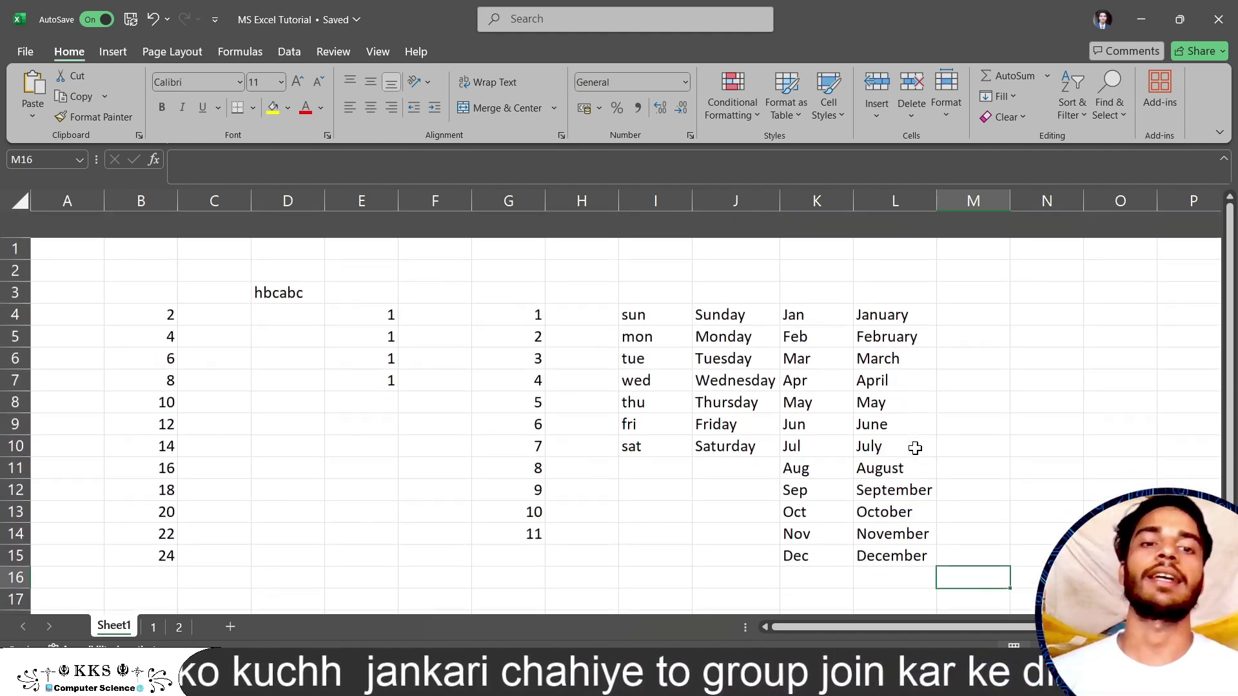
scroll(914, 448, down, 1)
scroll(915, 447, down, 12)
scroll(915, 447, up, 9)
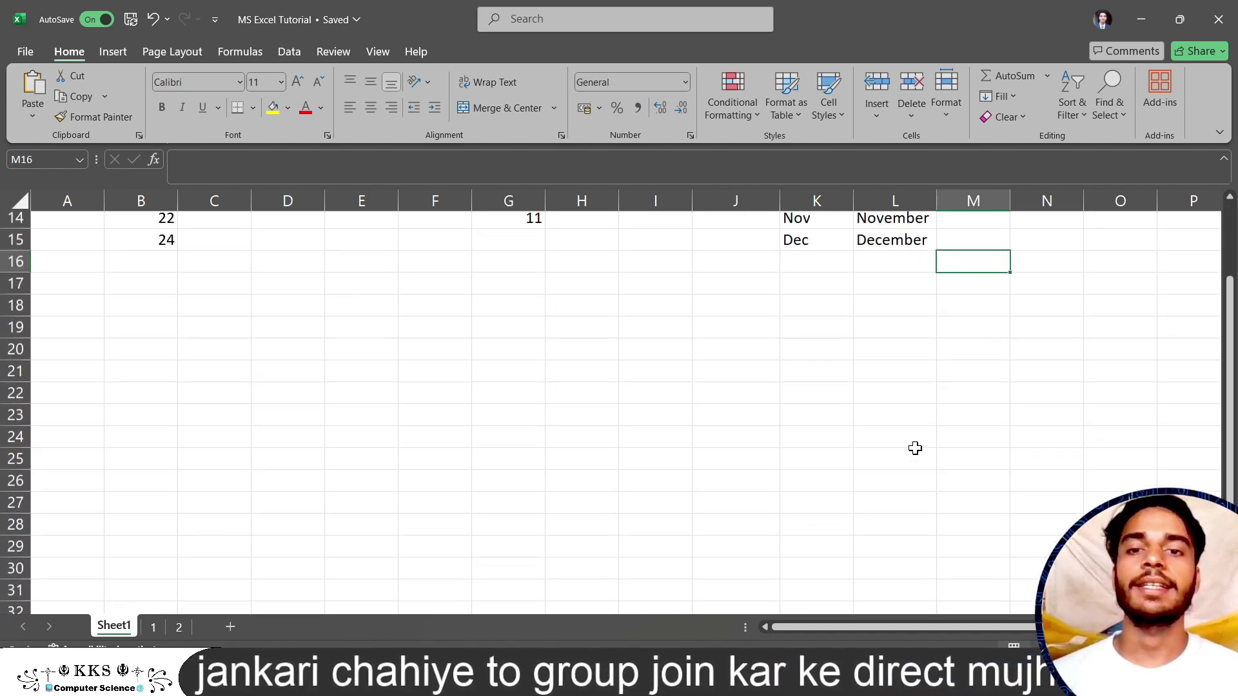
scroll(915, 448, up, 1)
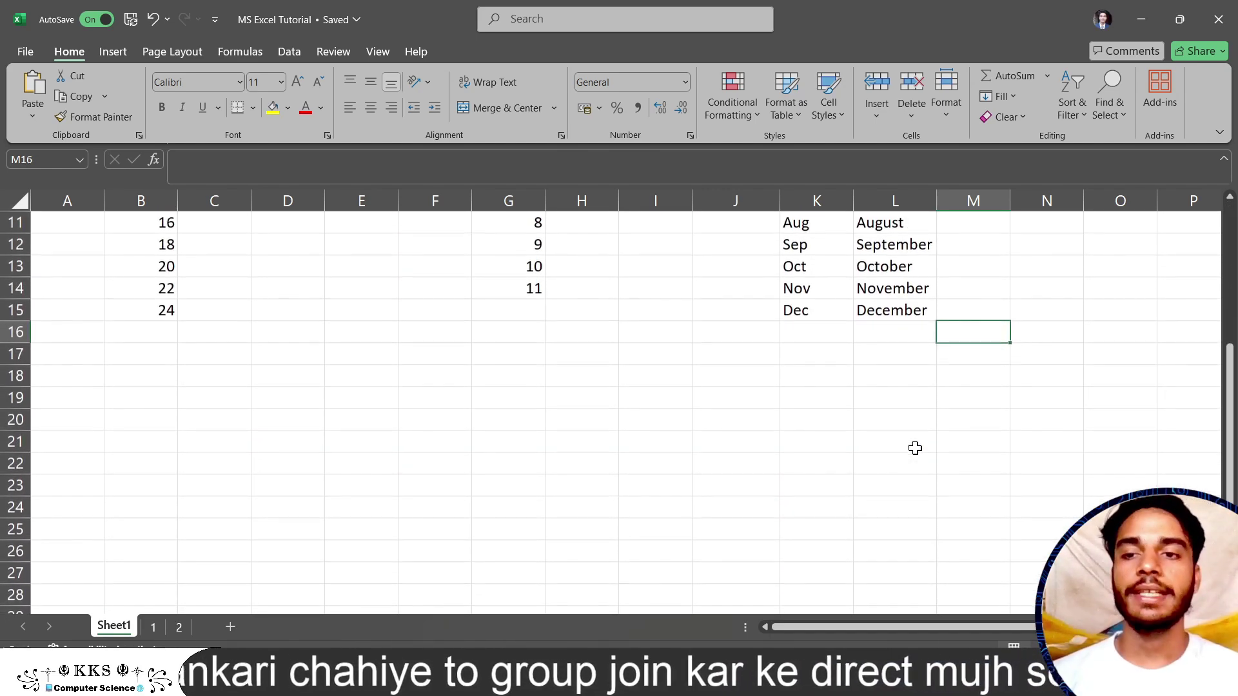
click(228, 352)
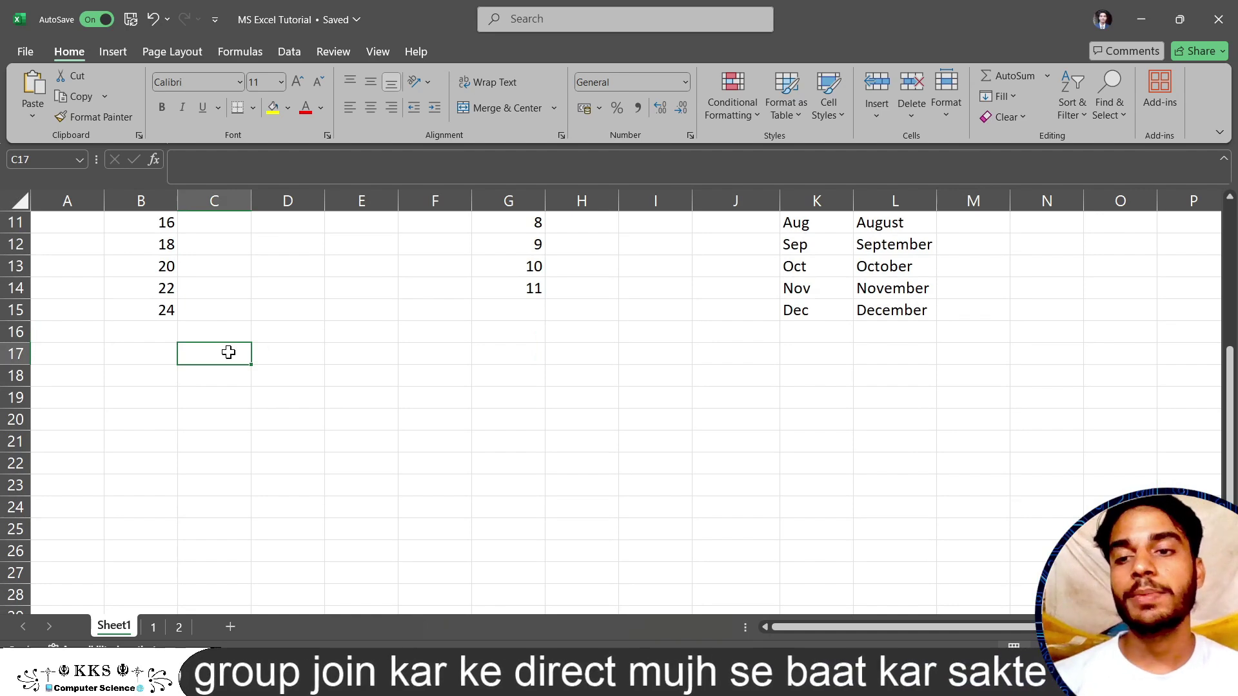
text(1)
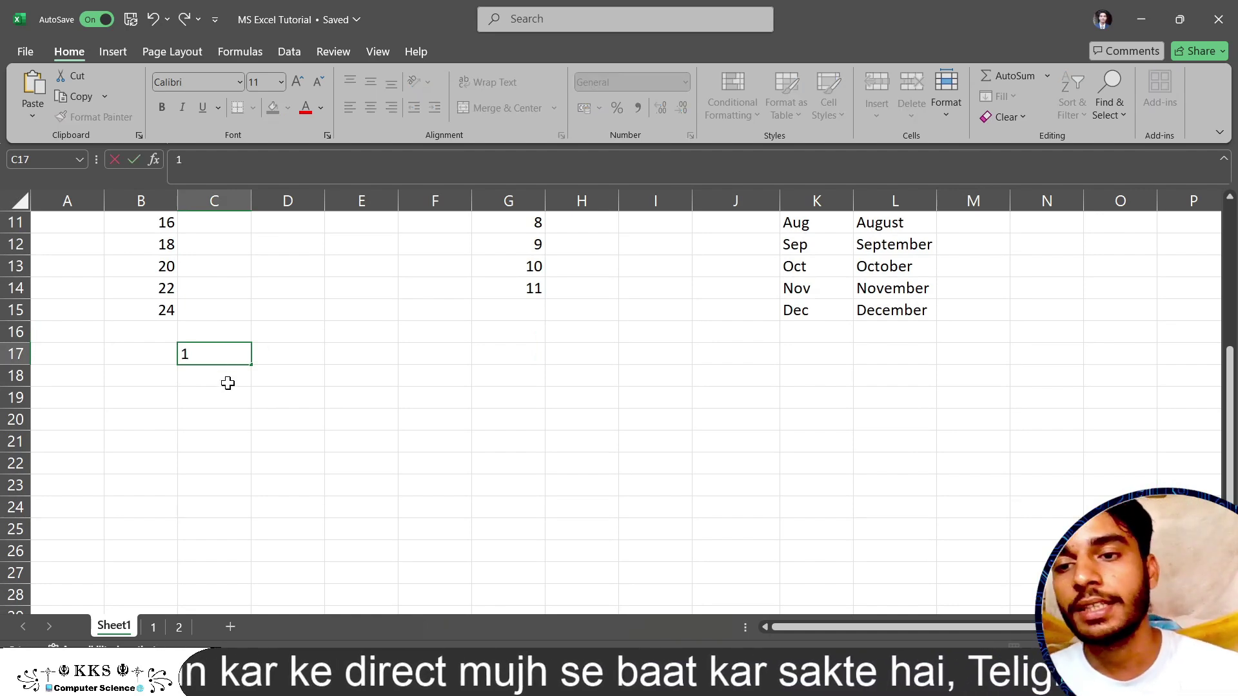
key(Return)
text(2)
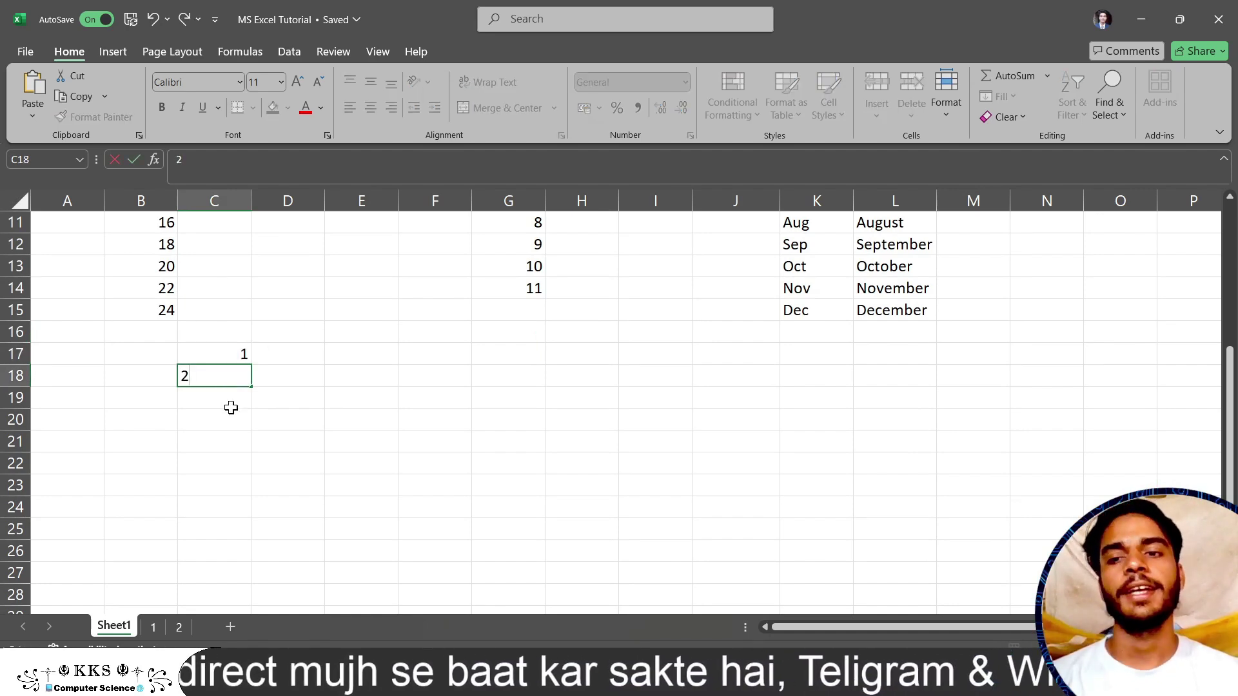
key(Return)
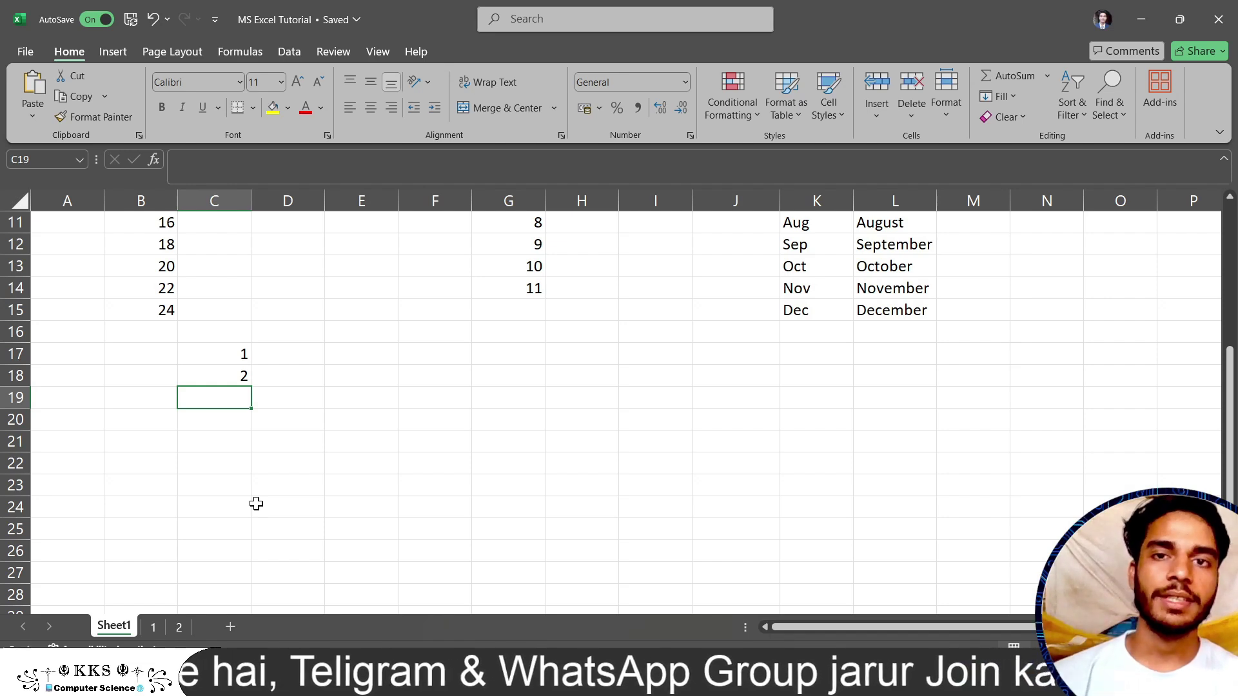
Enter 11 and 12 in D17:D18, then fill row 17 right from C17 to H17
click(276, 361)
text(11)
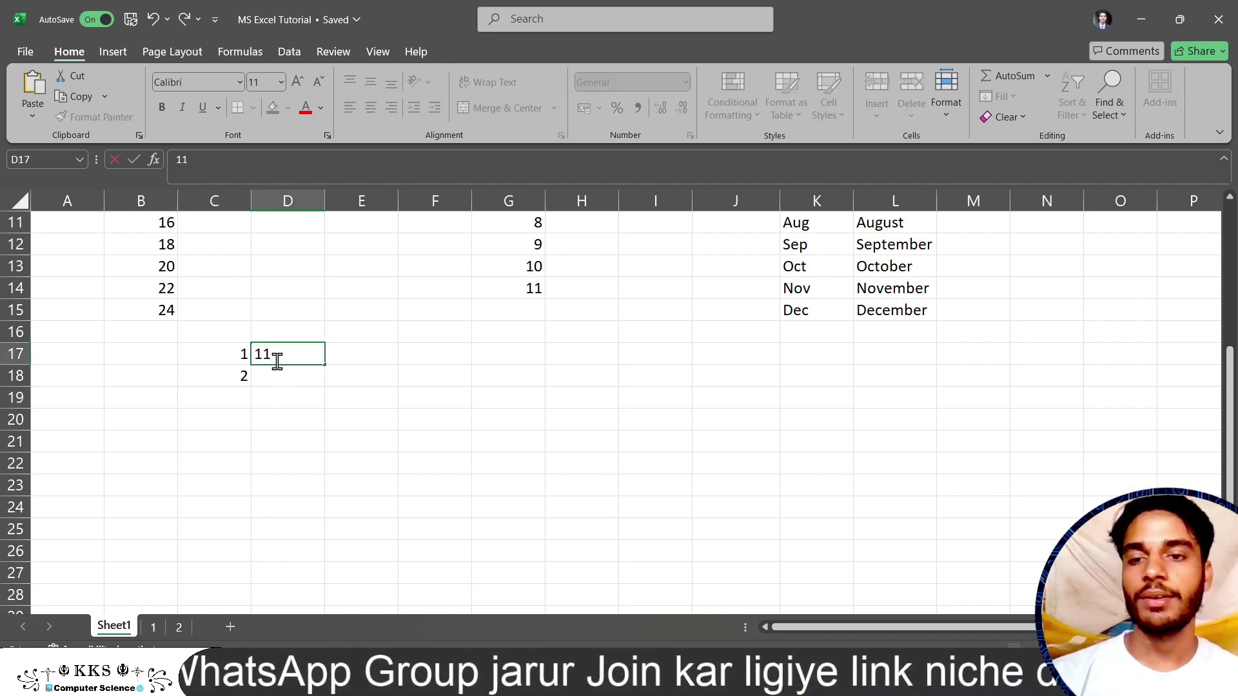
click(276, 378)
text(12)
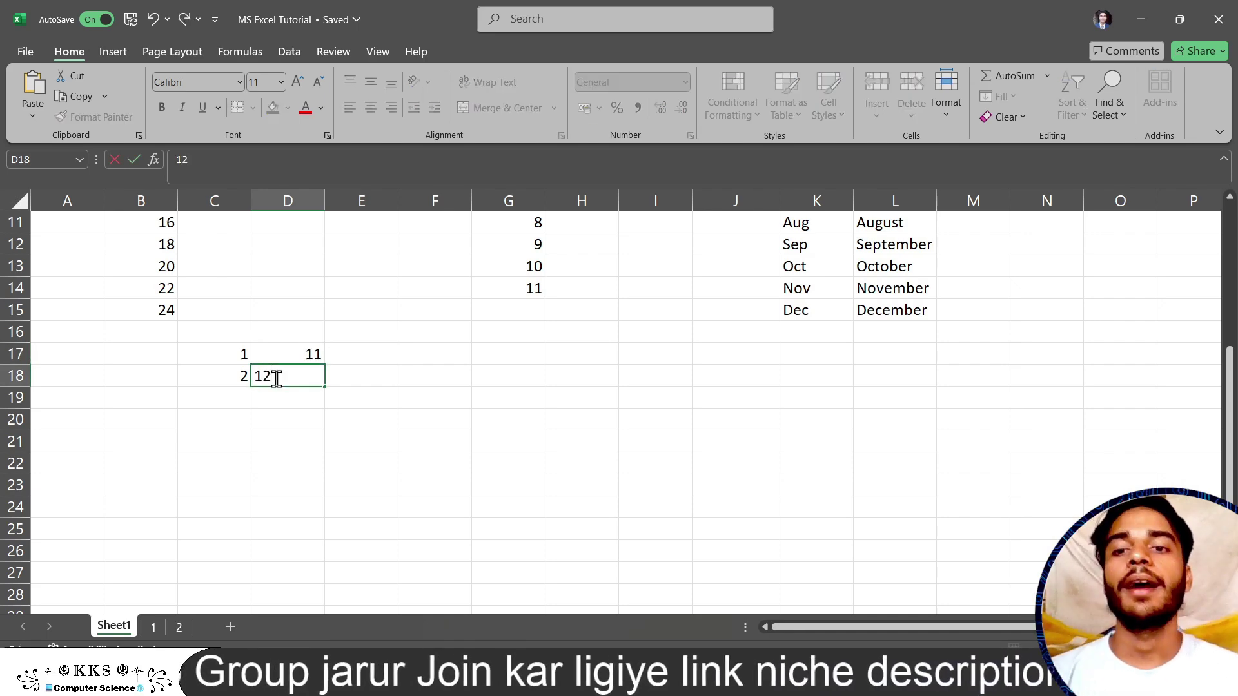
click(276, 399)
click(232, 351)
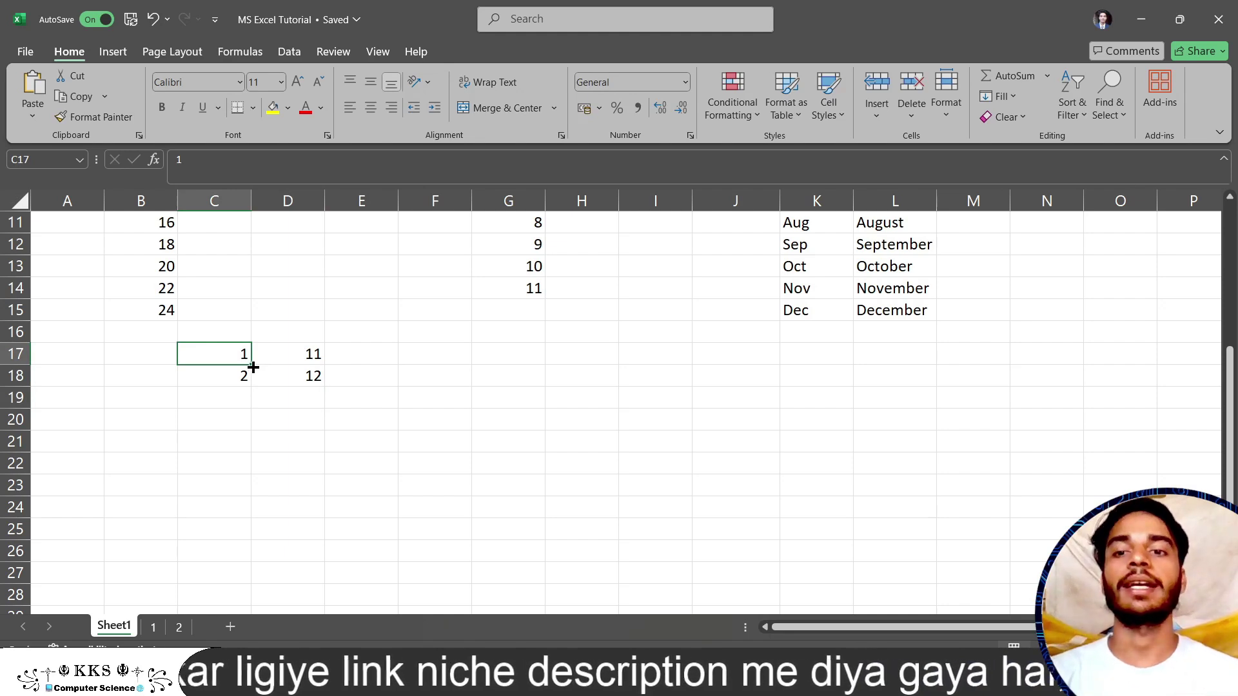
mouse_move(250, 362)
mouse_down()
mouse_move(653, 482)
mouse_move(777, 444)
mouse_up()
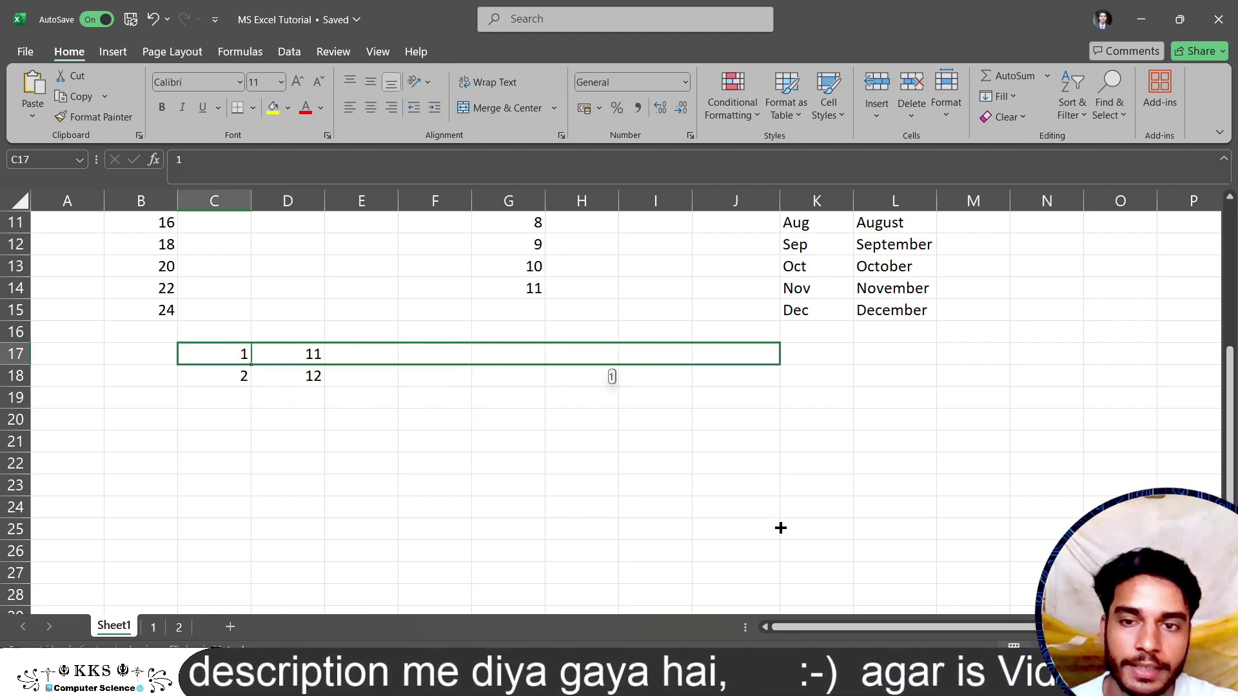
Undo the single-row fill and extend the C17:D18 seed block across to column L and down to row 26
mouse_move(780, 528)
mouse_down()
mouse_move(851, 500)
mouse_move(987, 490)
mouse_move(762, 445)
mouse_move(279, 385)
mouse_move(265, 369)
mouse_move(522, 359)
mouse_move(699, 370)
mouse_move(250, 357)
mouse_move(328, 353)
mouse_move(325, 366)
mouse_up()
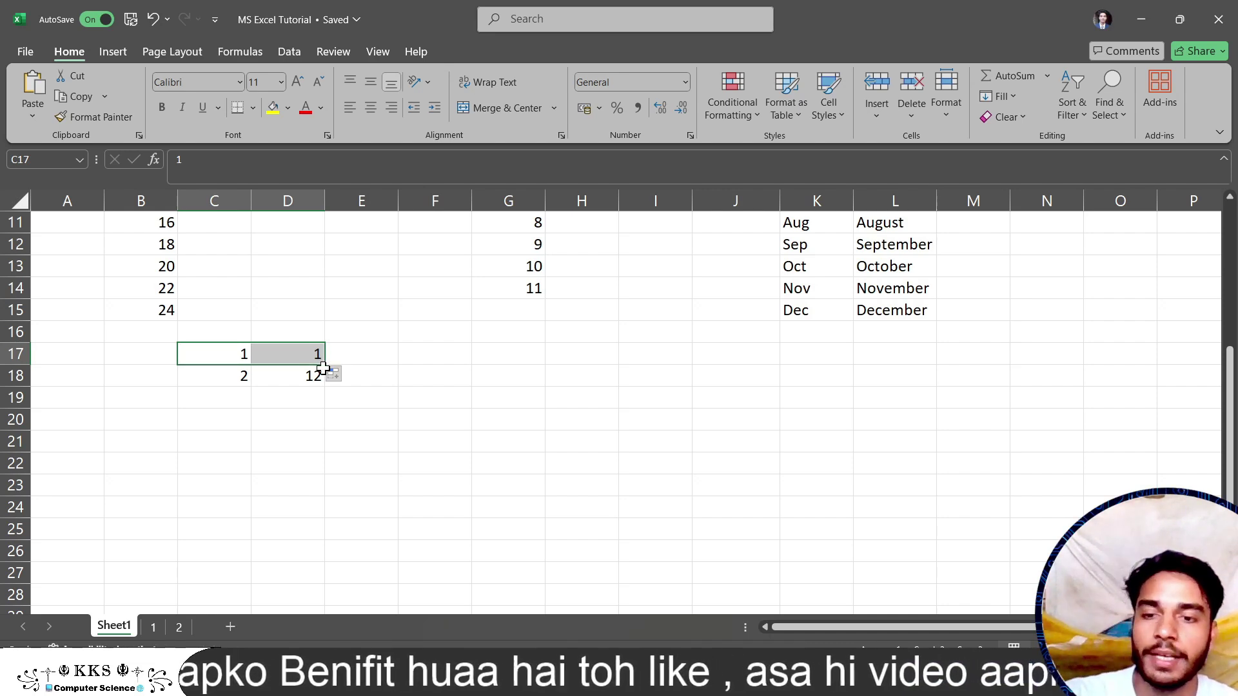
key(ctrl+z)
drag(227, 355, 269, 374)
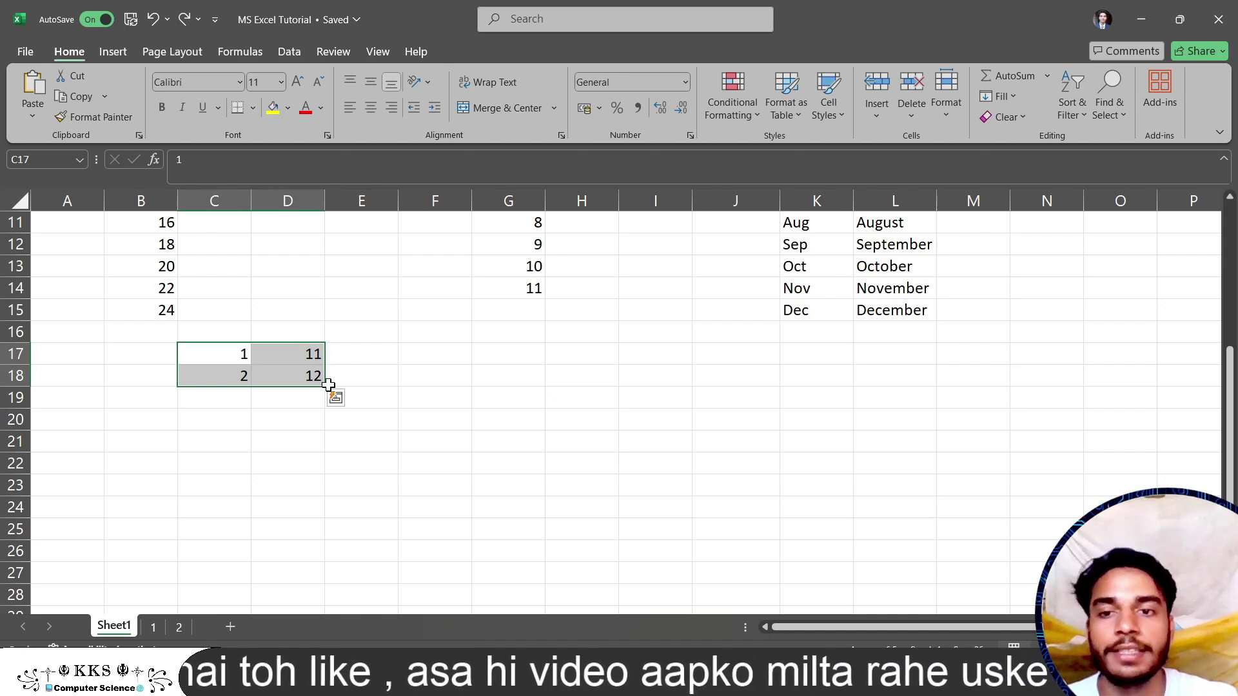
drag(325, 387, 938, 546)
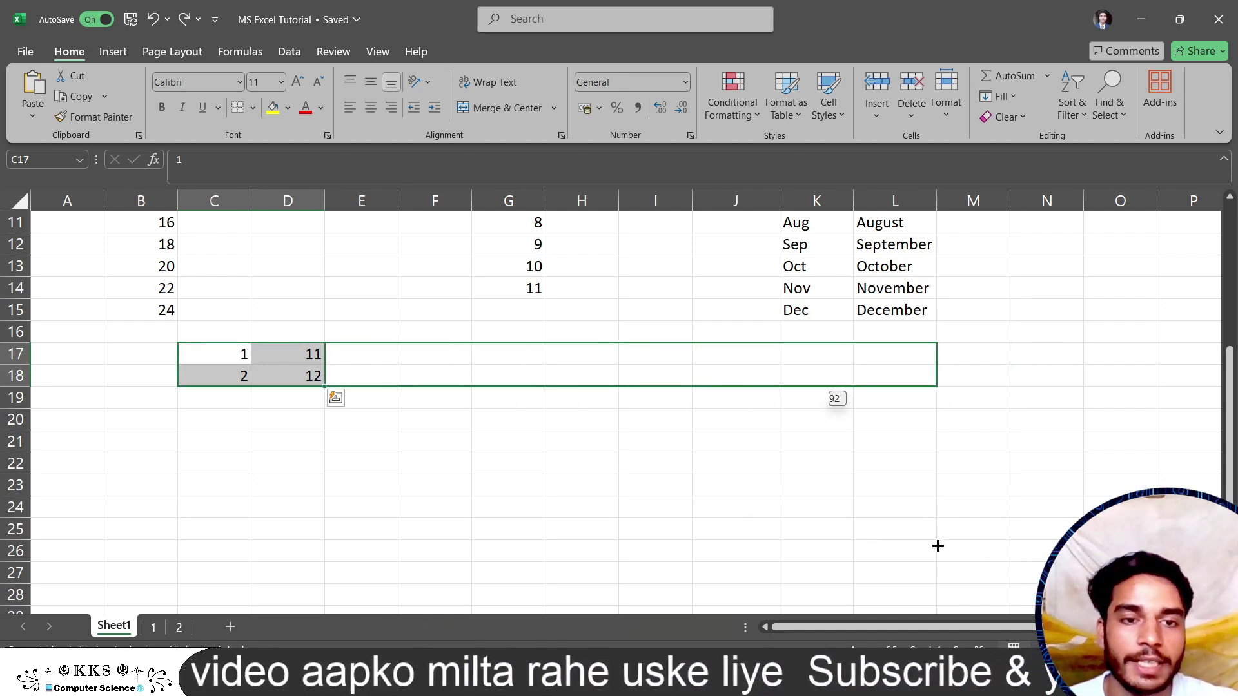
drag(938, 581, 939, 584)
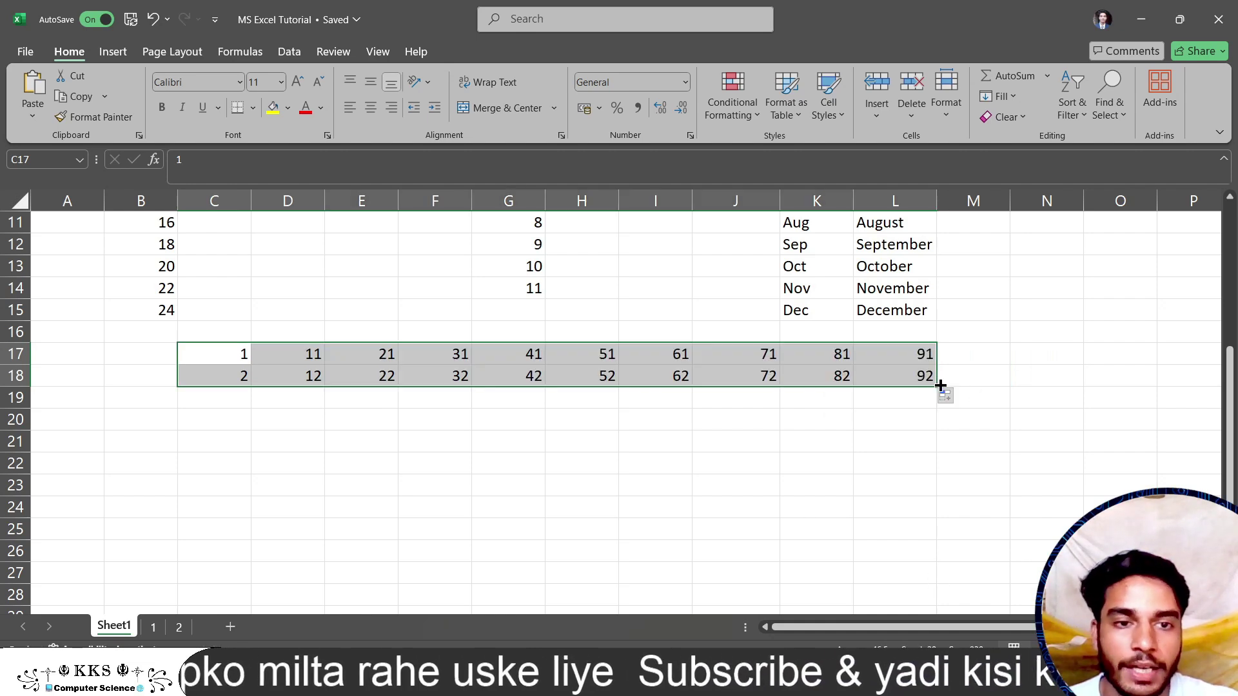
drag(938, 385, 935, 555)
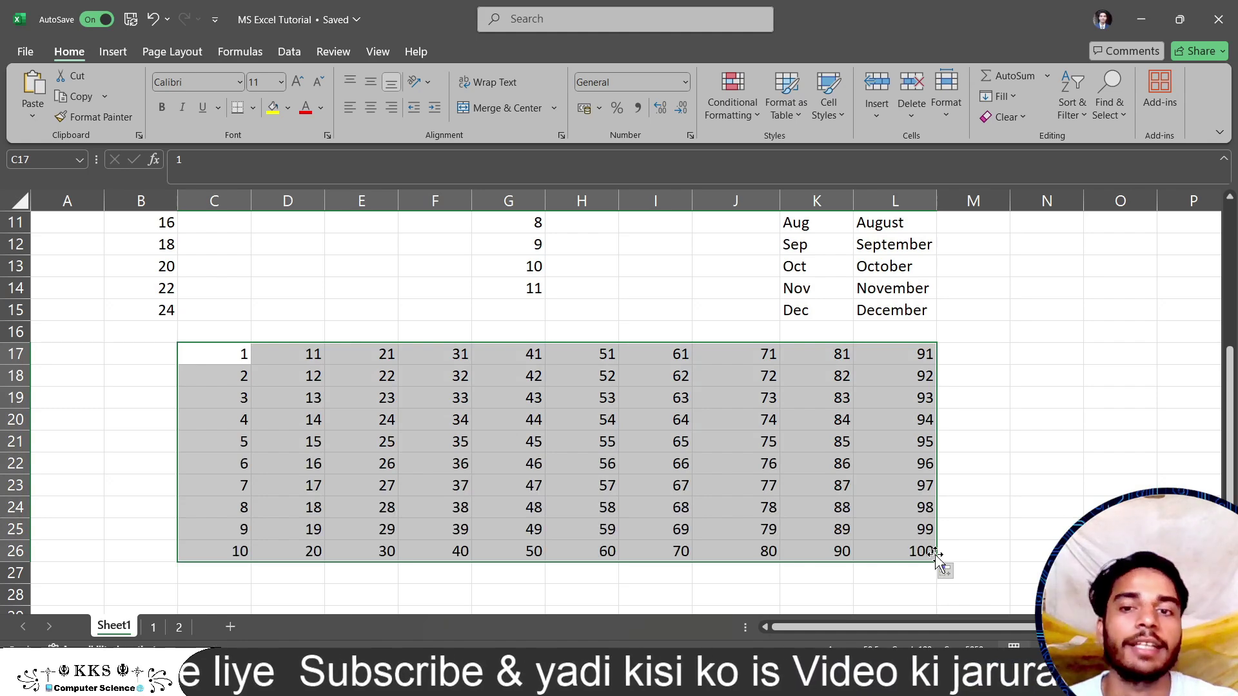
click(1009, 547)
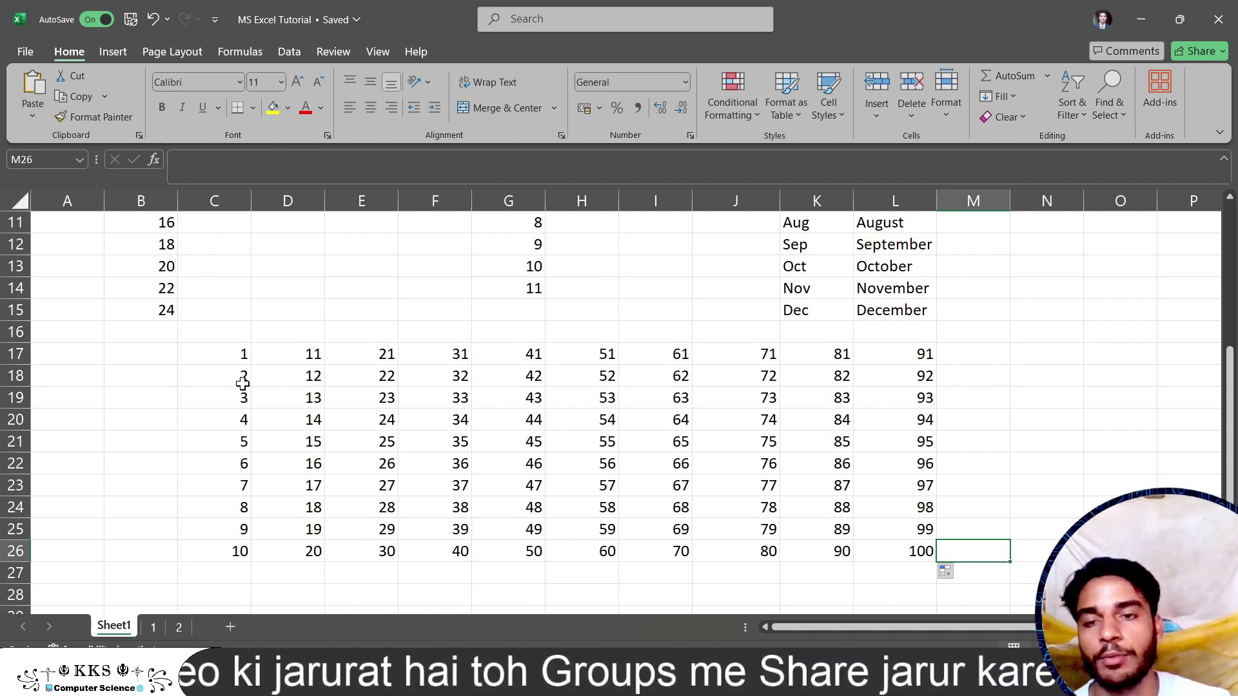
Undo the fills down rows 19–26 and across columns E to L, leaving only the seed block
key(ctrl+z)
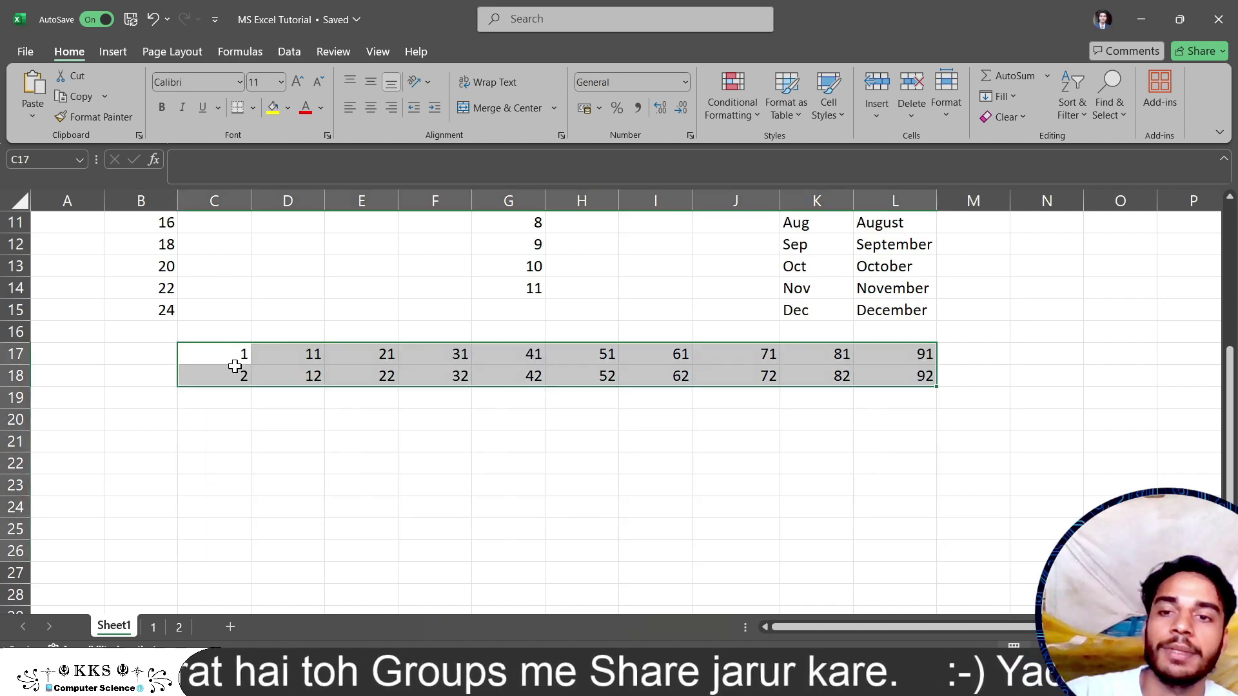
key(ctrl+z)
click(263, 403)
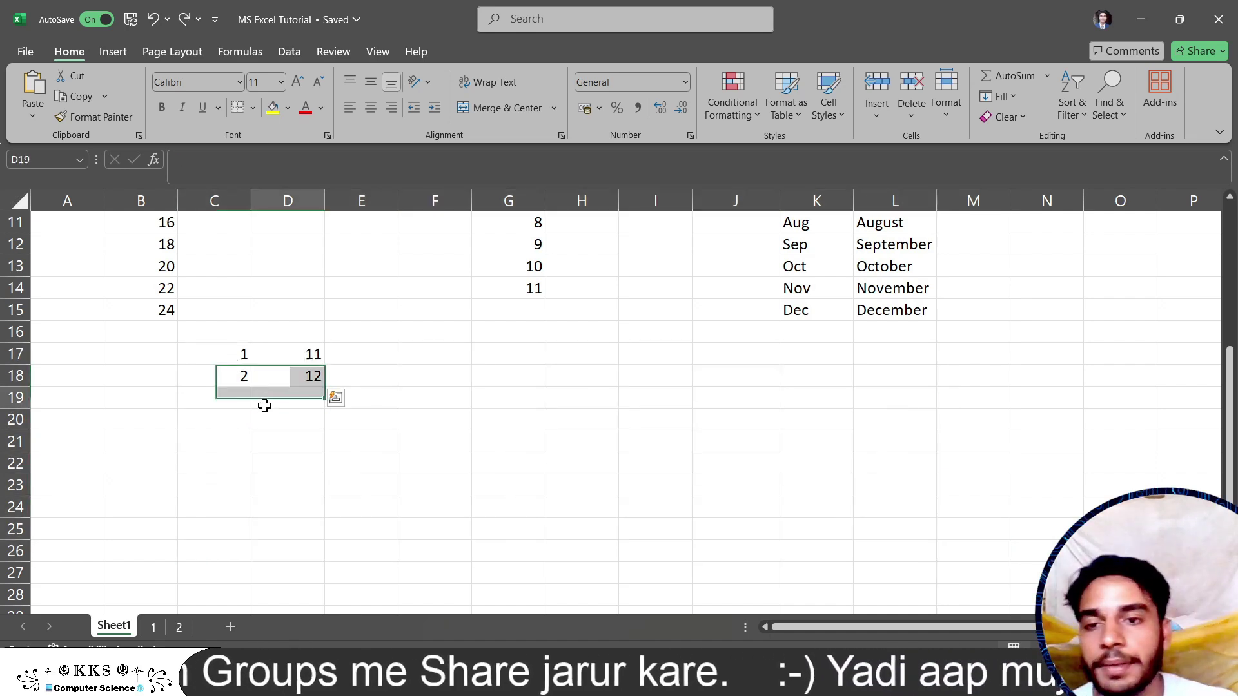
Extend 1 and 11 along row 17 to get 21 in E17, then undo it and the 12 in D18
click(222, 352)
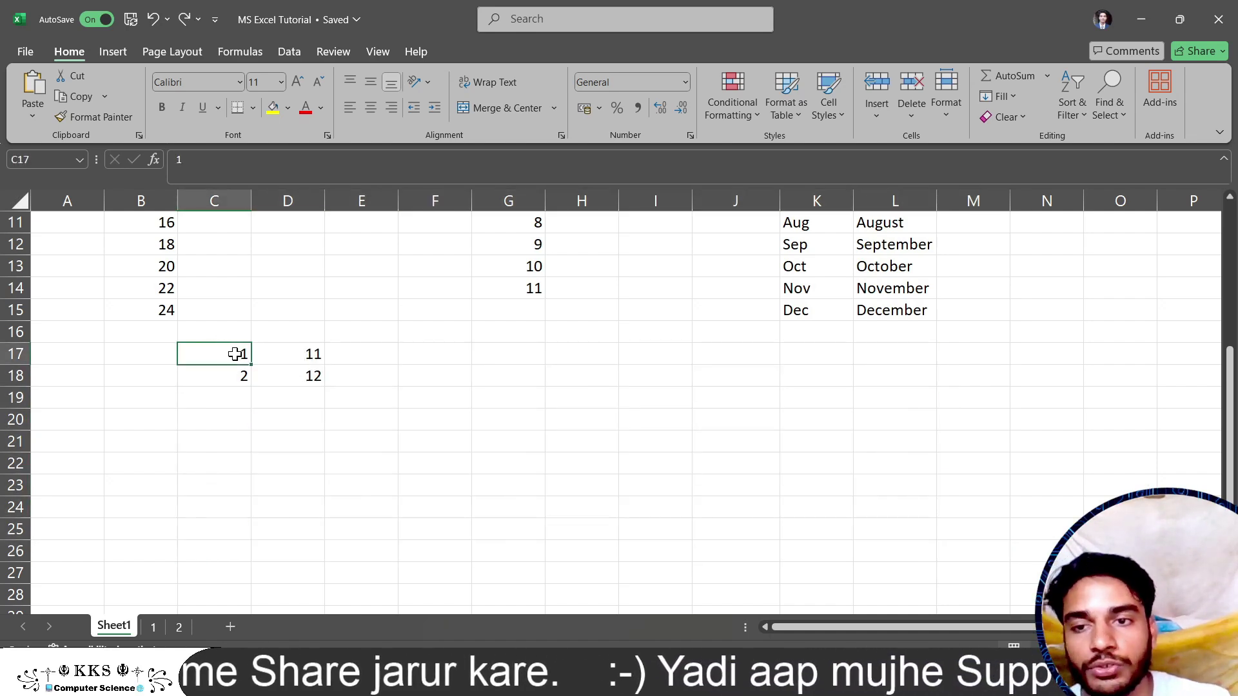
drag(235, 354, 275, 356)
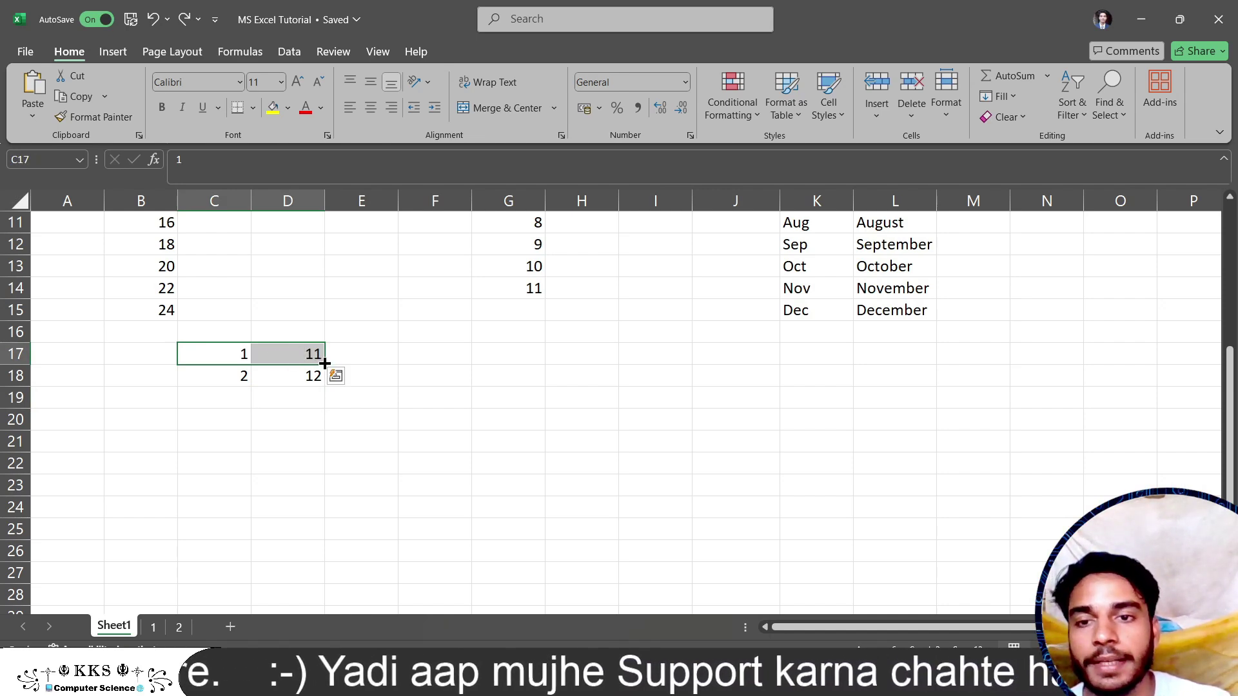
drag(325, 363, 410, 373)
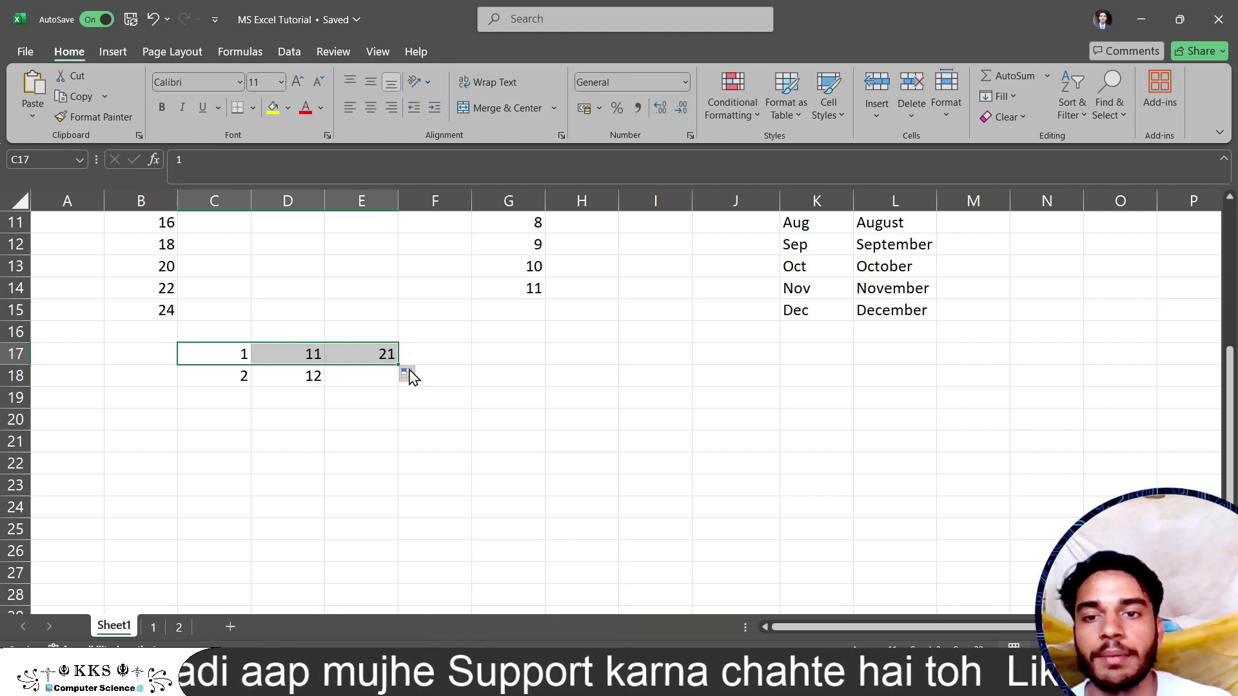
key(ctrl+z)
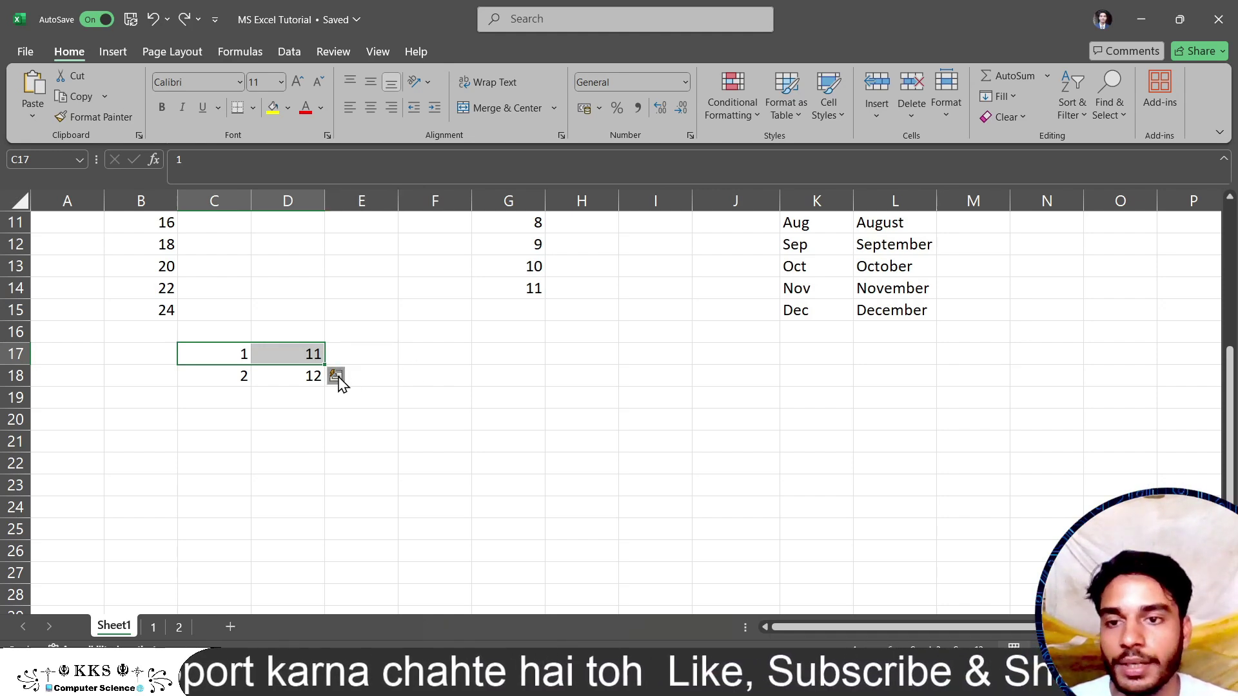
key(ctrl+z)
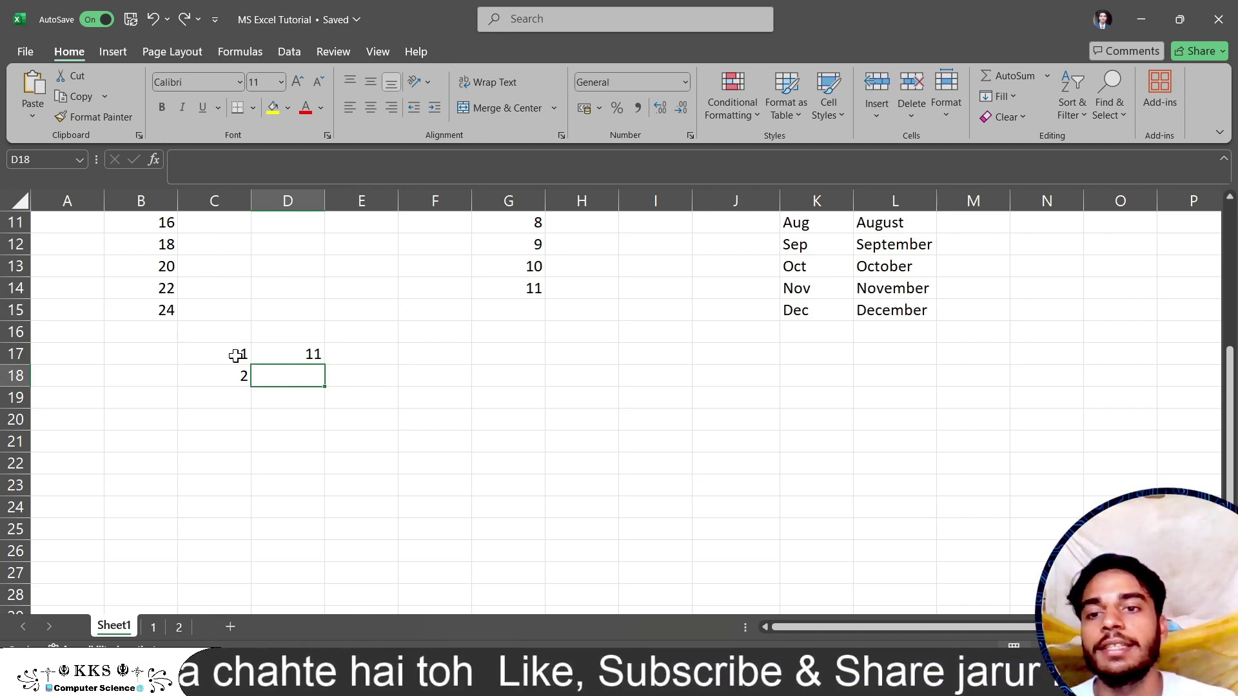
Try filling the 1 along row 17, then undo and redo until the seed values 1, 2, 11 are back
click(235, 356)
drag(251, 365, 406, 370)
key(Escape)
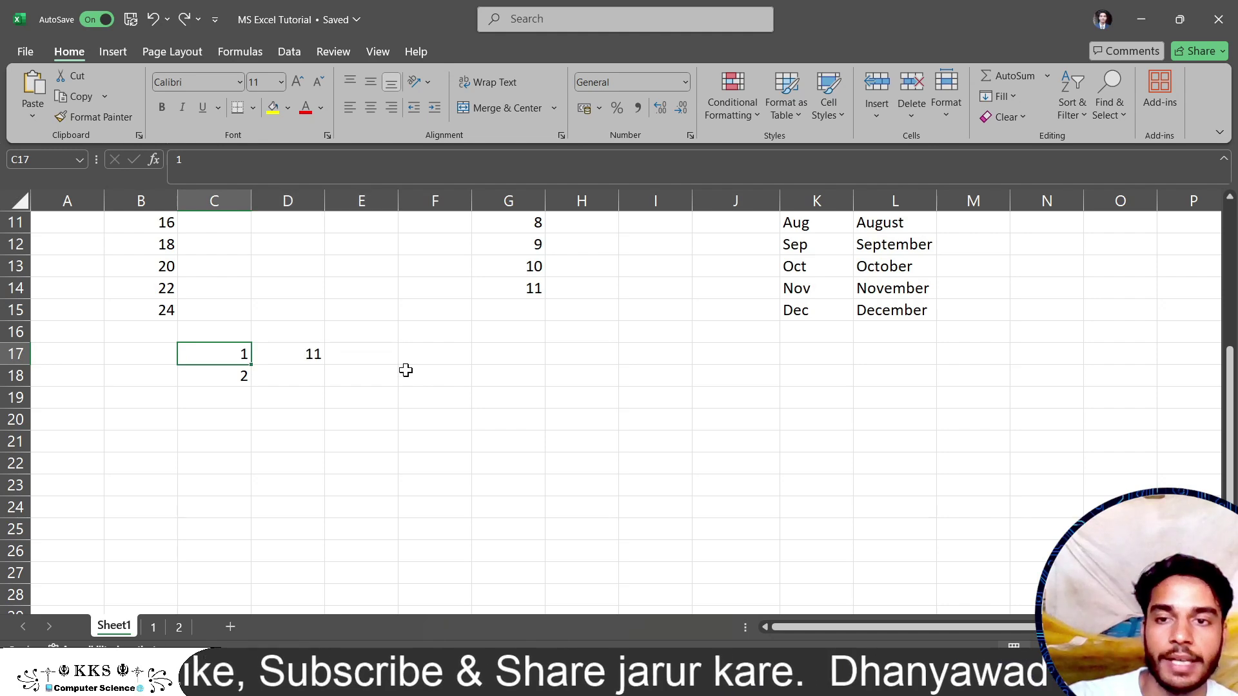
key(ctrl+z)
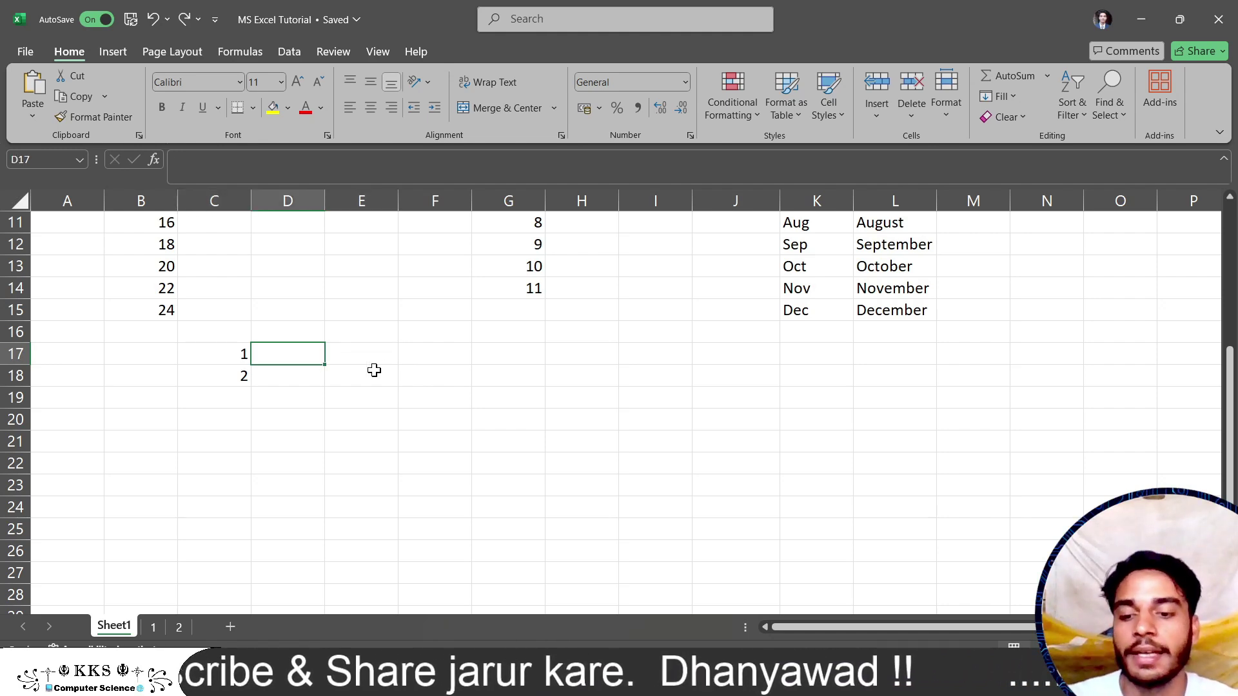
key(ctrl+z)
key(ctrl+z)
key(ctrl+y)
key(ctrl+y)
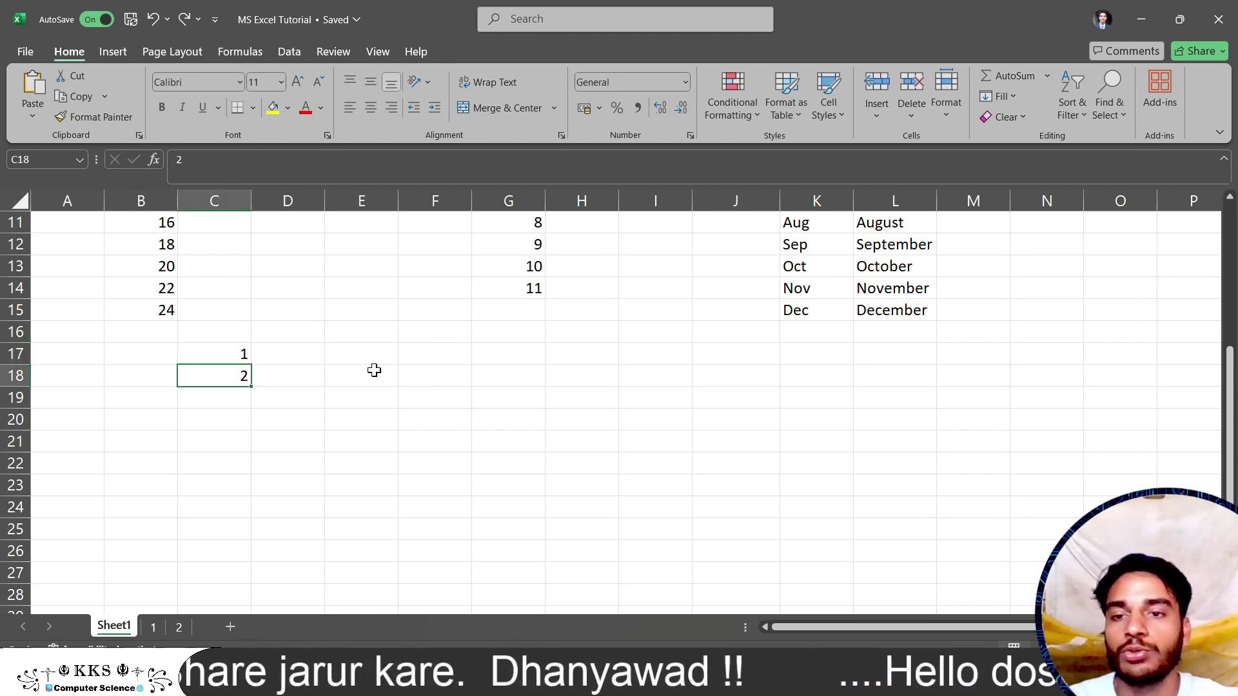
key(ctrl+y)
key(ctrl+y)
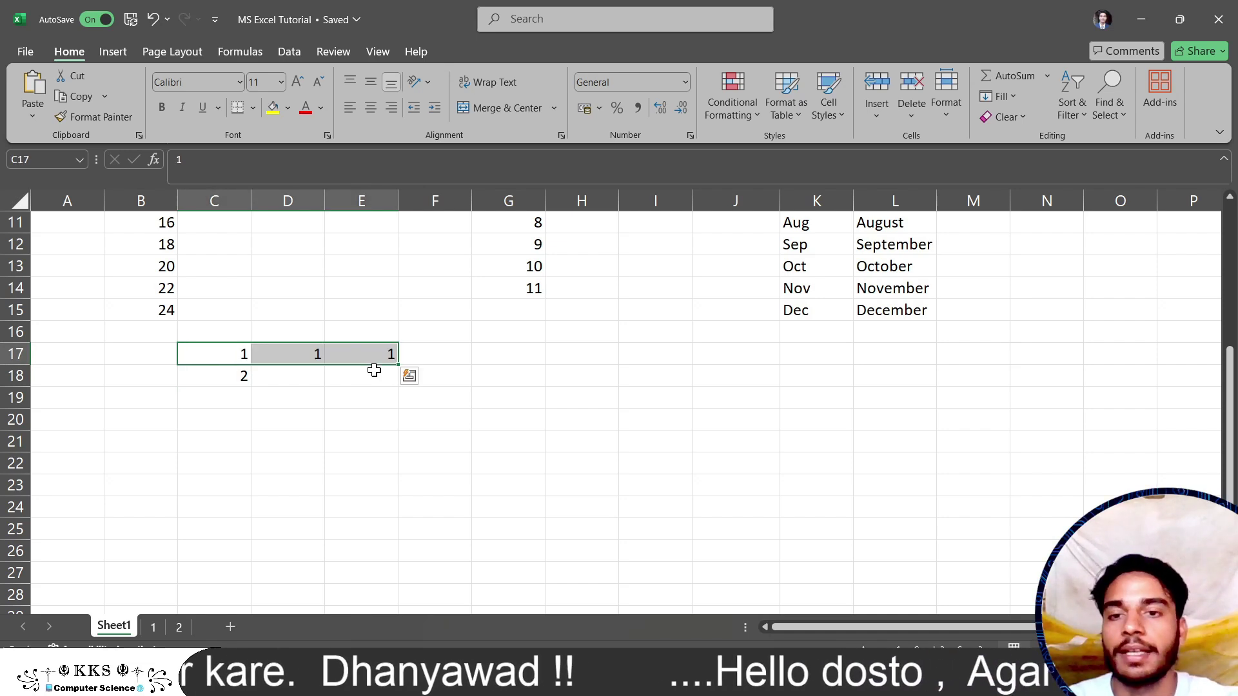
key(ctrl+z)
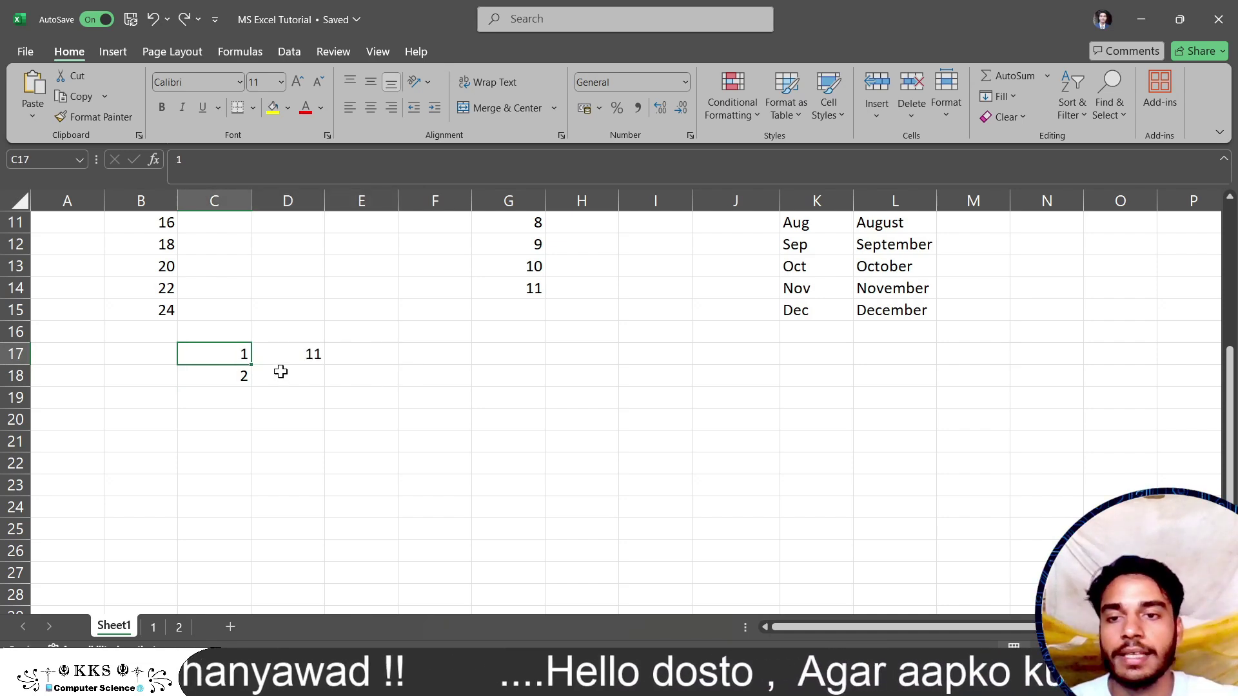
Re-enter 12 in D18 and return to C17
click(280, 372)
text(12)
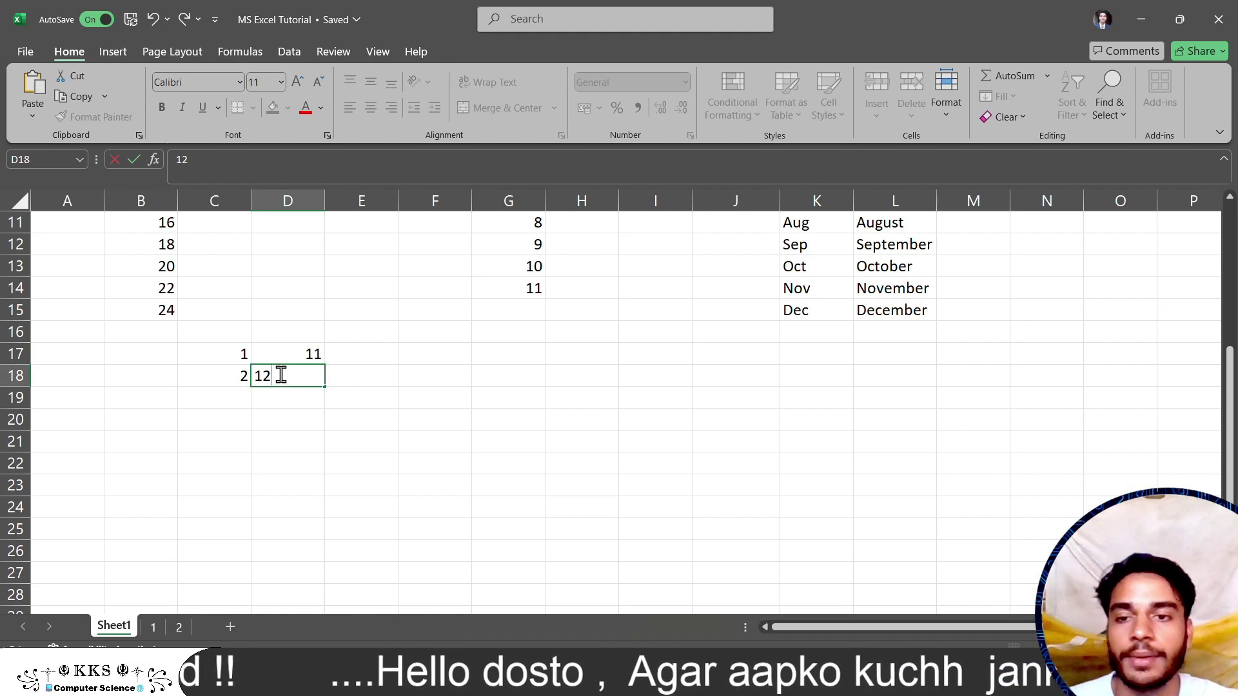
key(Return)
click(230, 353)
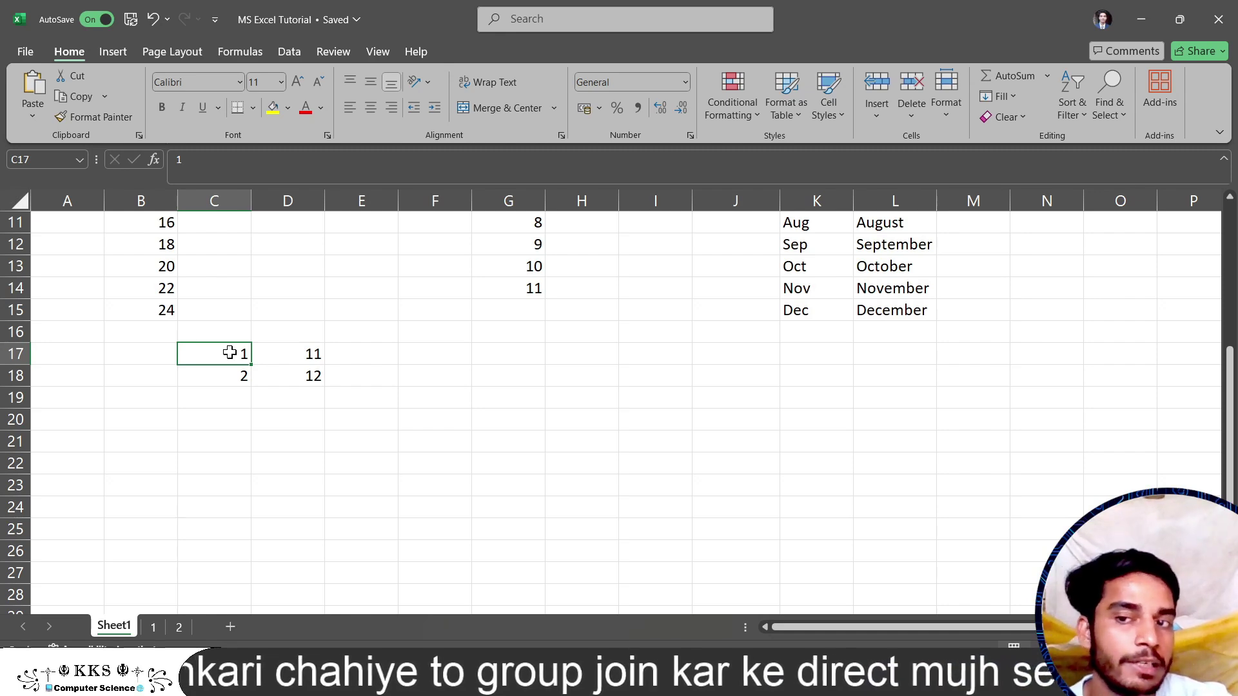
Fill the C17:D18 seeds right to column L and down to row 26, forming the 1–100 grid
drag(230, 352, 287, 375)
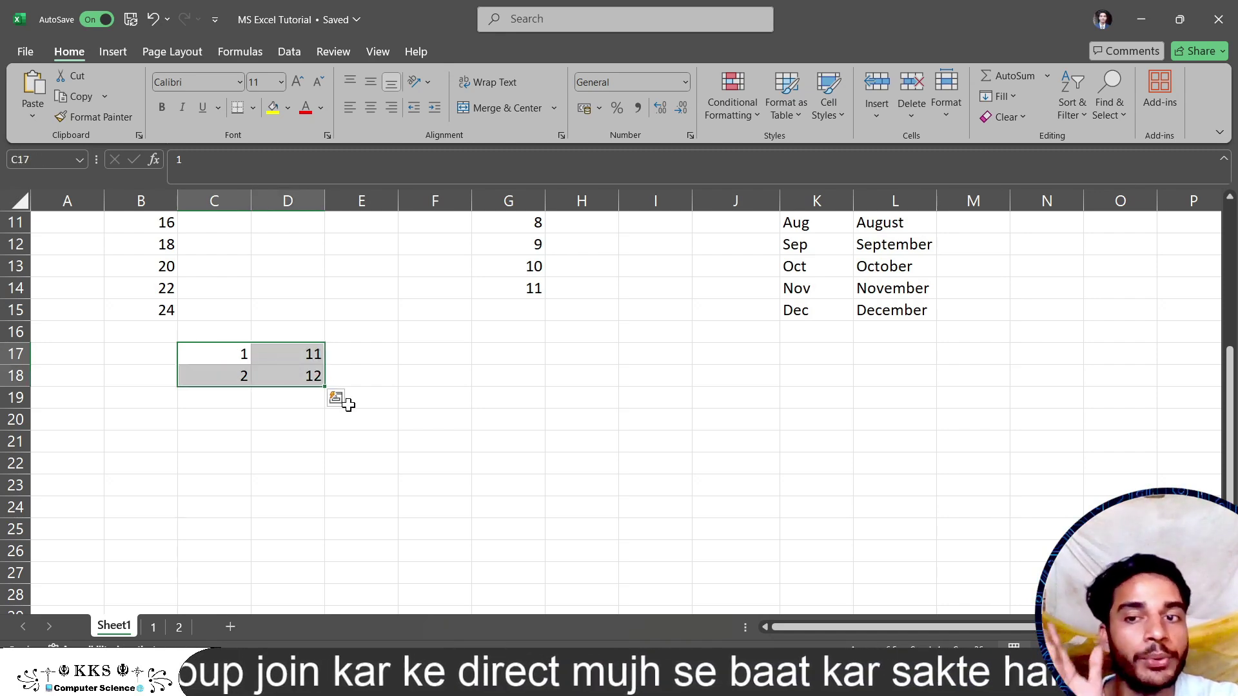
mouse_move(325, 387)
mouse_down()
mouse_move(857, 522)
mouse_move(949, 489)
mouse_up()
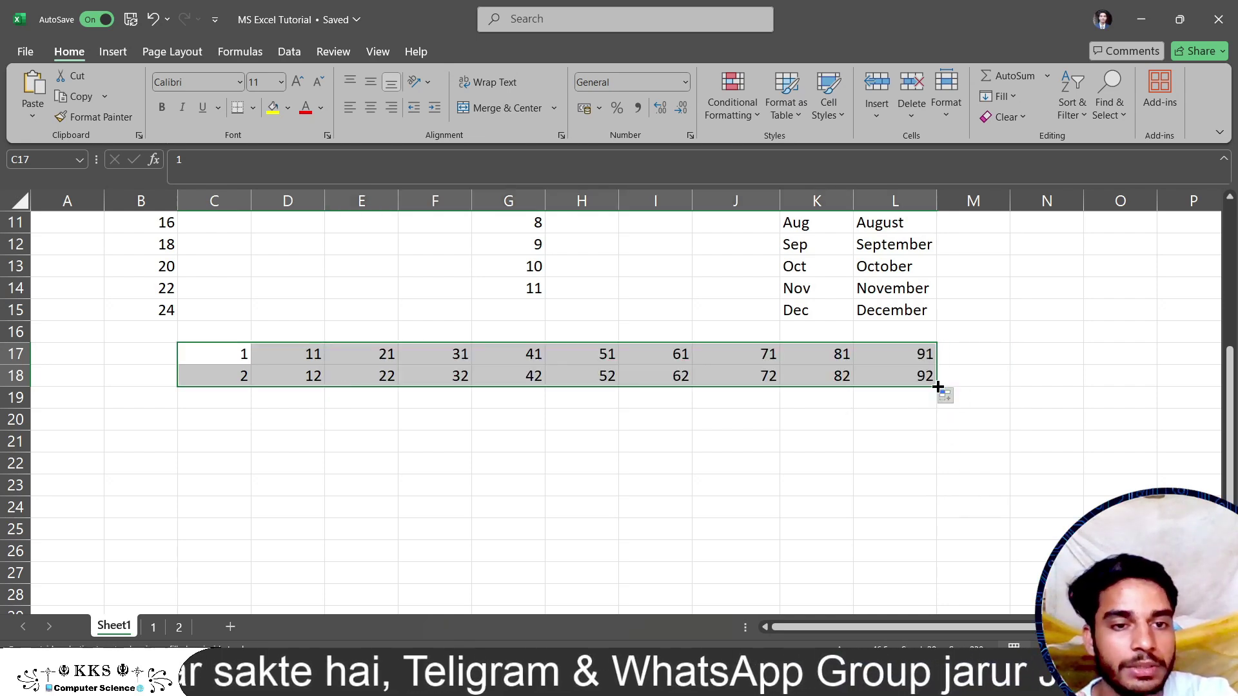
drag(938, 386, 937, 562)
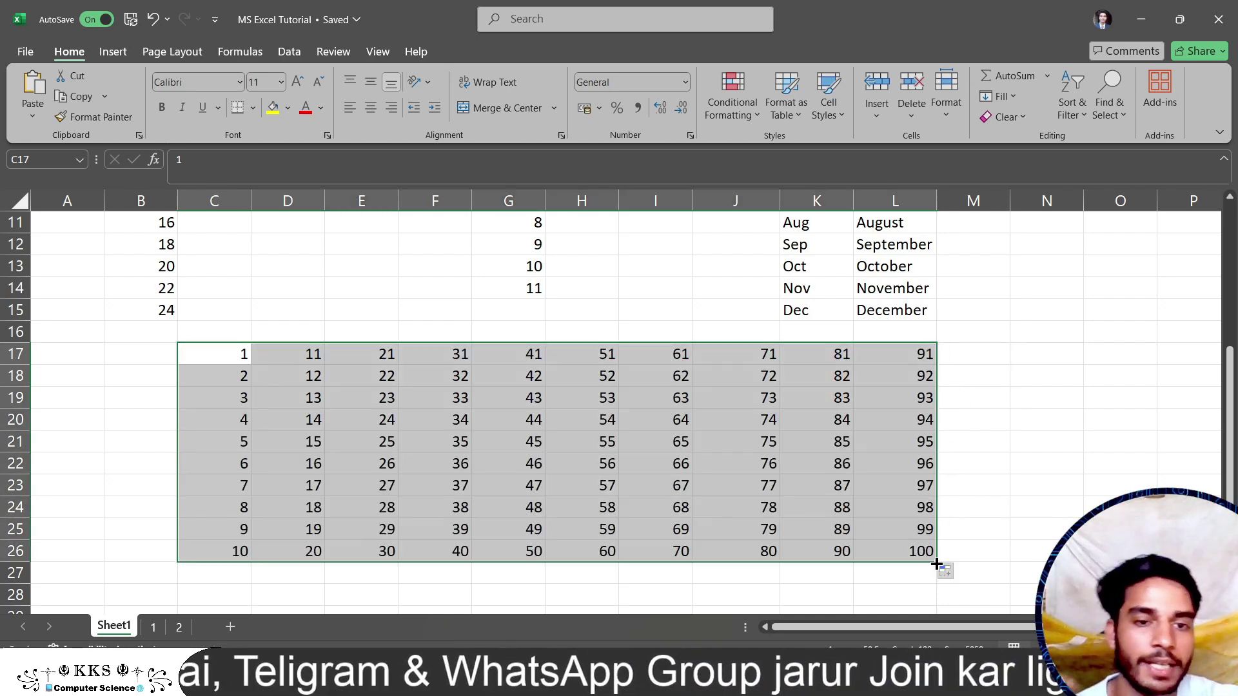
click(1003, 475)
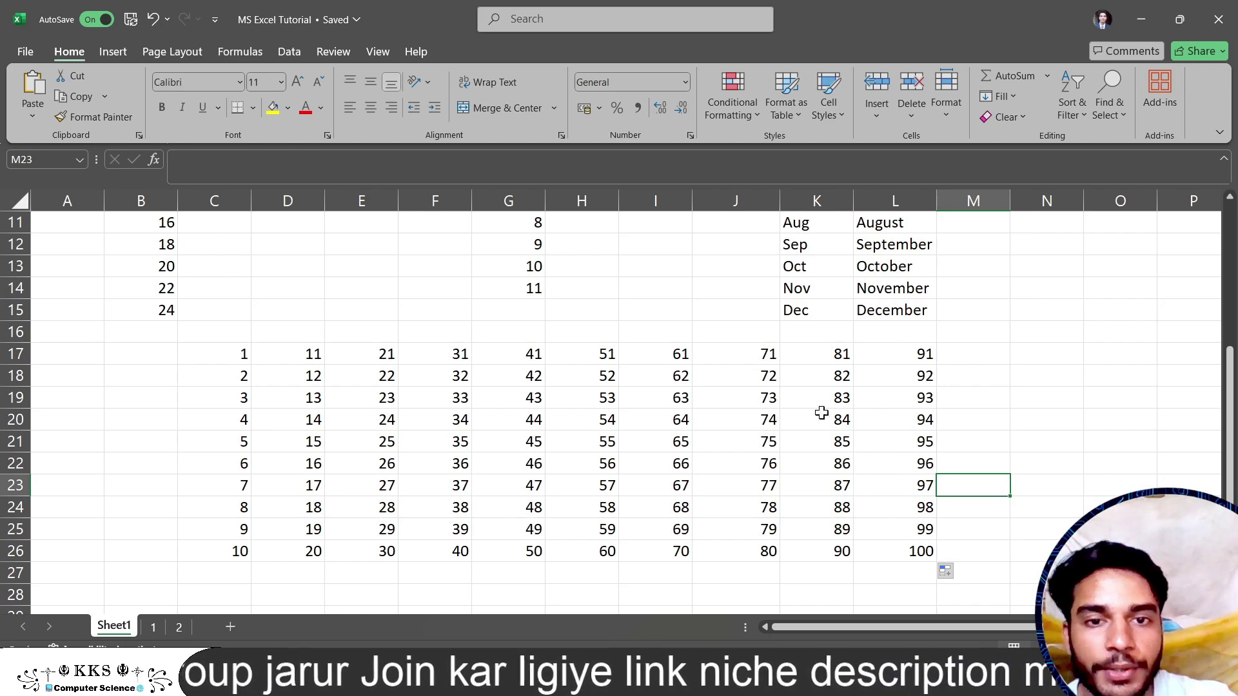
scroll(820, 412, up, 3)
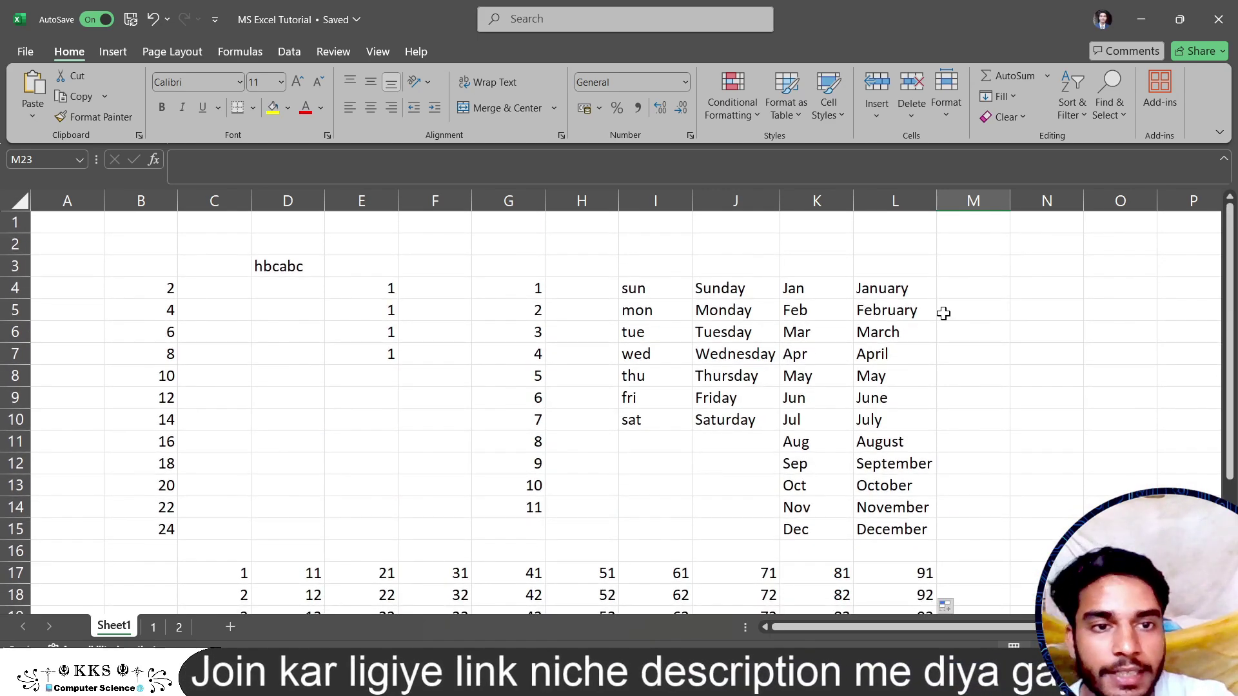
scroll(943, 313, right, 3)
scroll(943, 314, right, 4)
scroll(943, 314, right, 1)
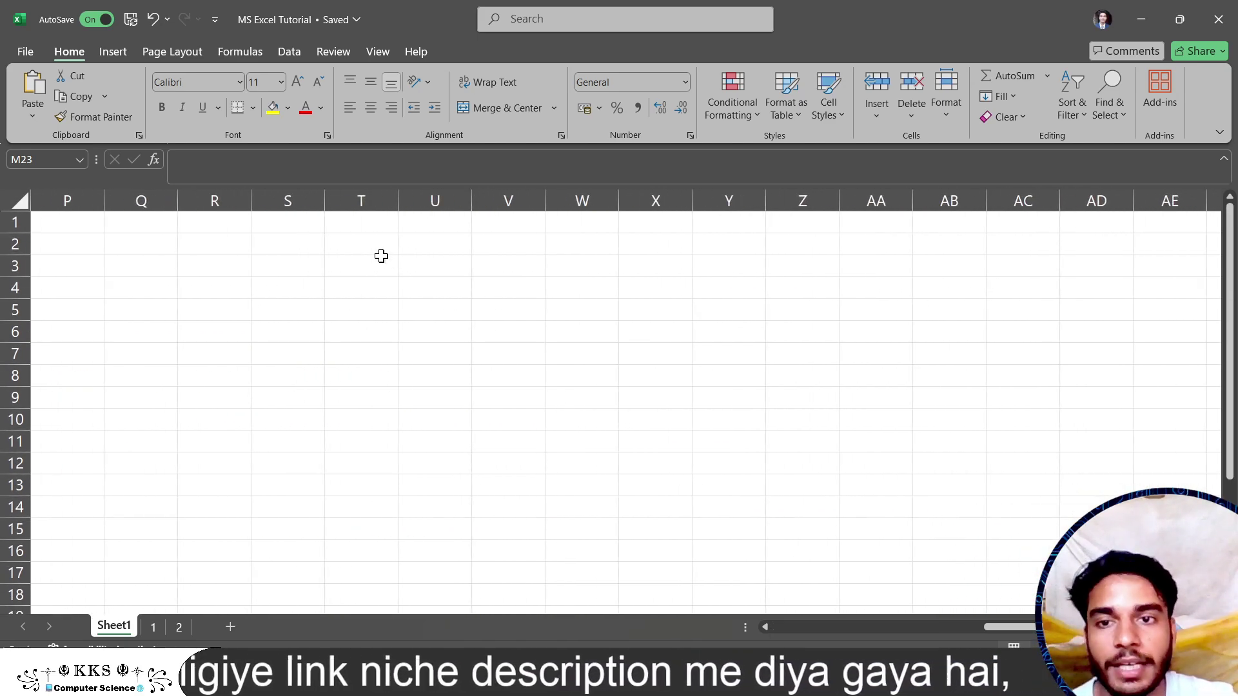
click(381, 256)
click(374, 202)
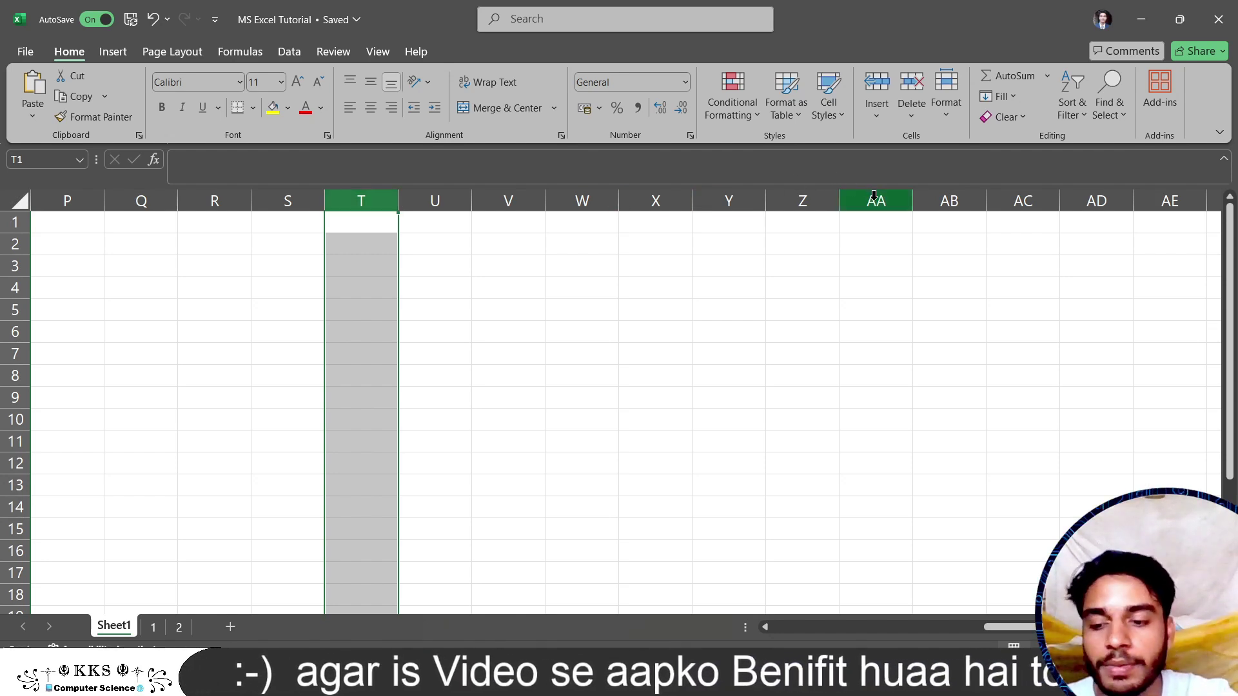
ctrl+click(874, 194)
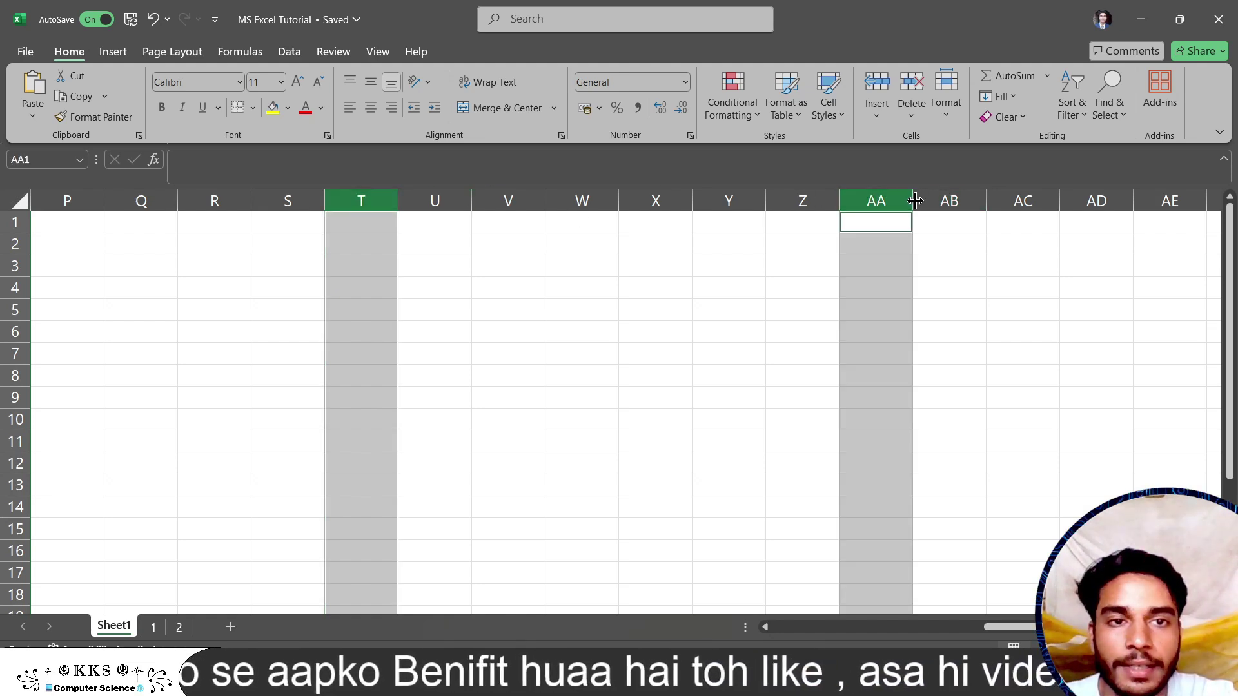
drag(914, 201, 890, 198)
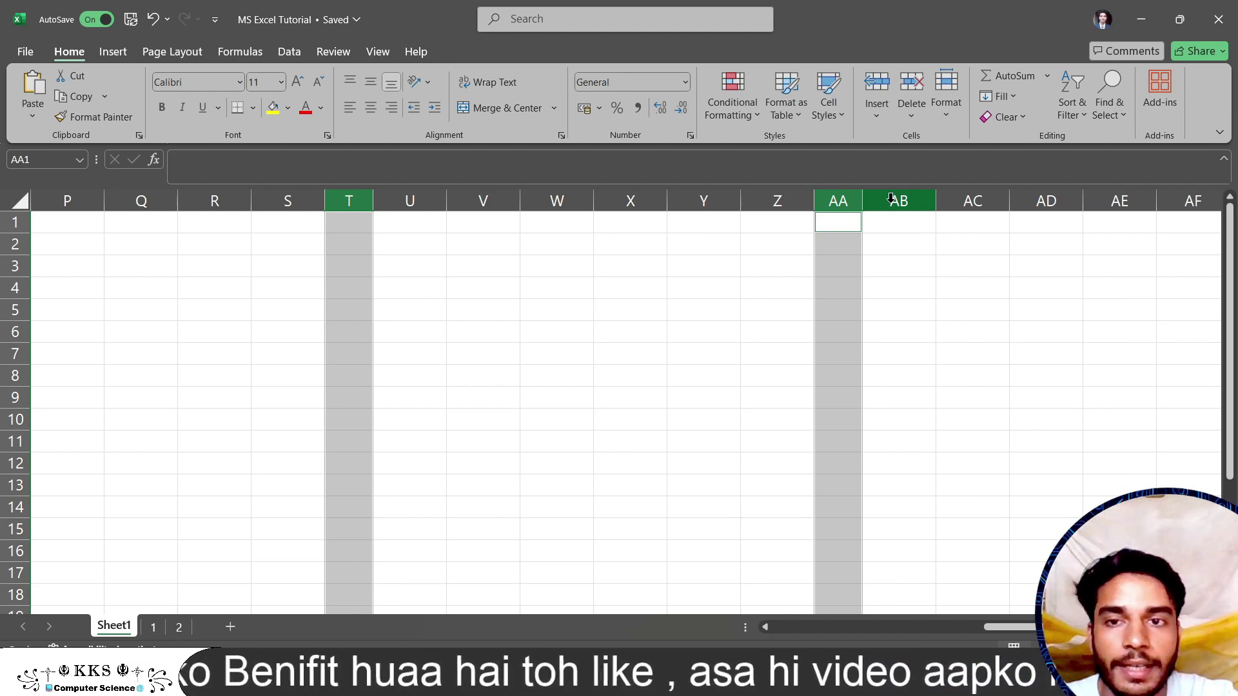
key(ctrl+z)
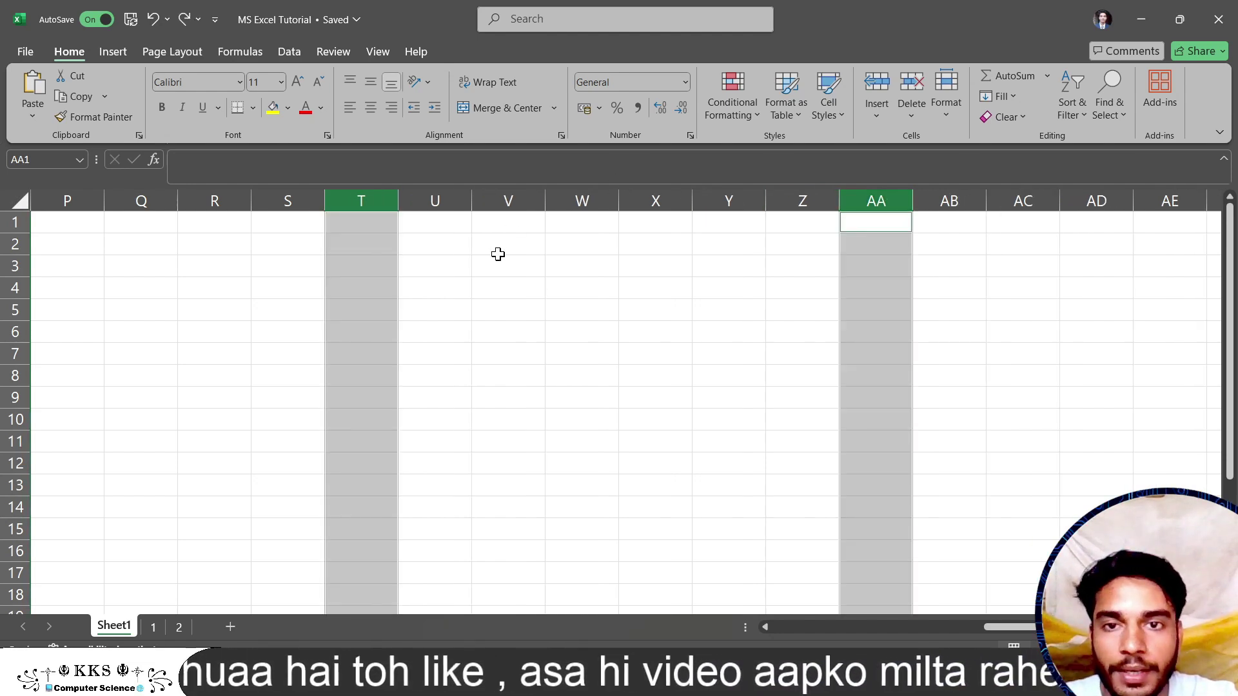
click(477, 248)
click(362, 228)
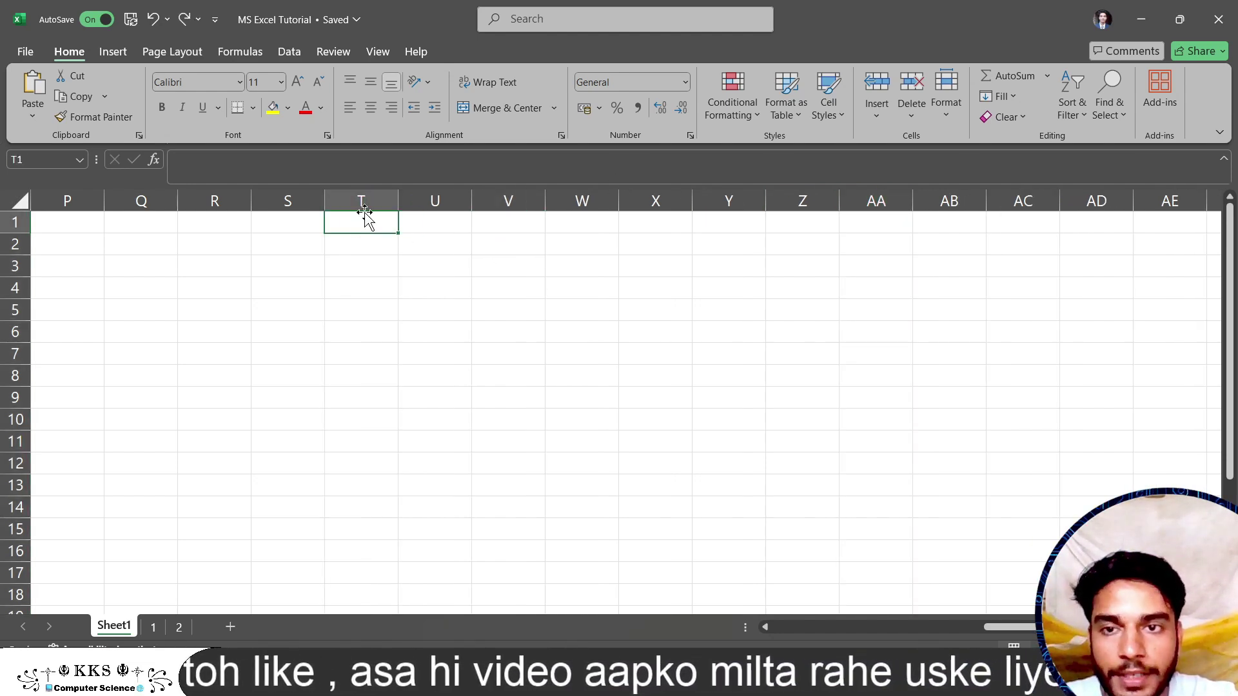
click(368, 197)
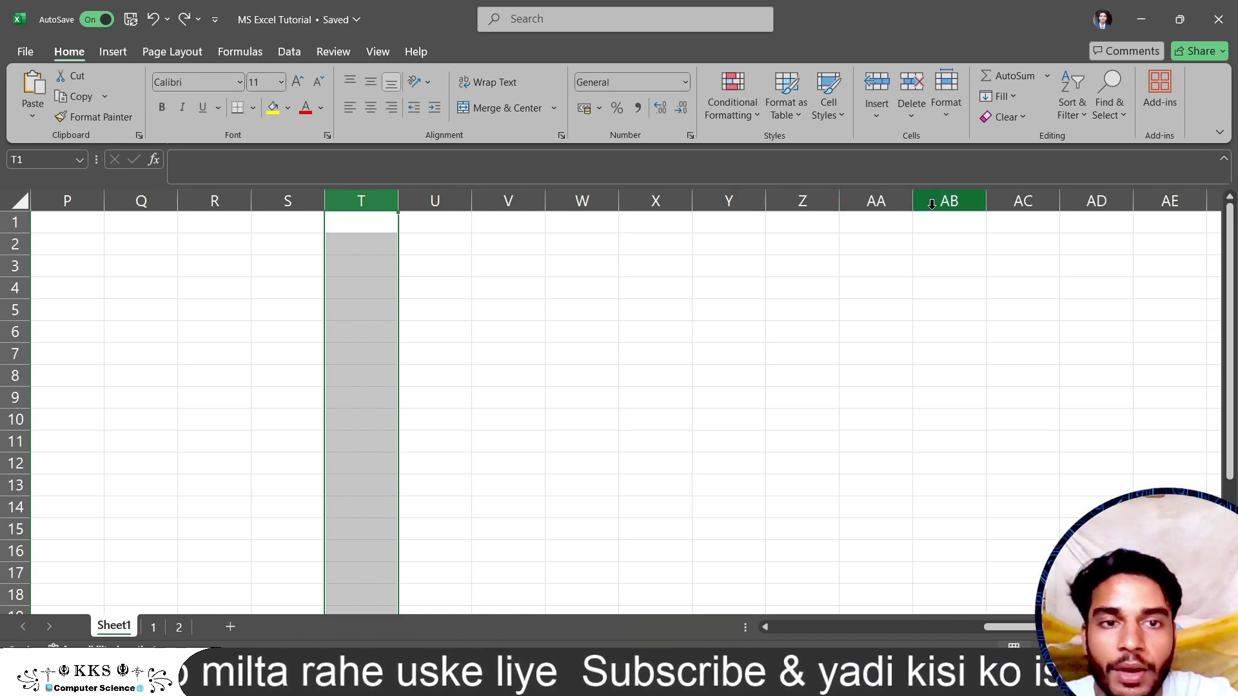
Select columns T through Z and resize them together to a common width of 10.11
shift+click(818, 197)
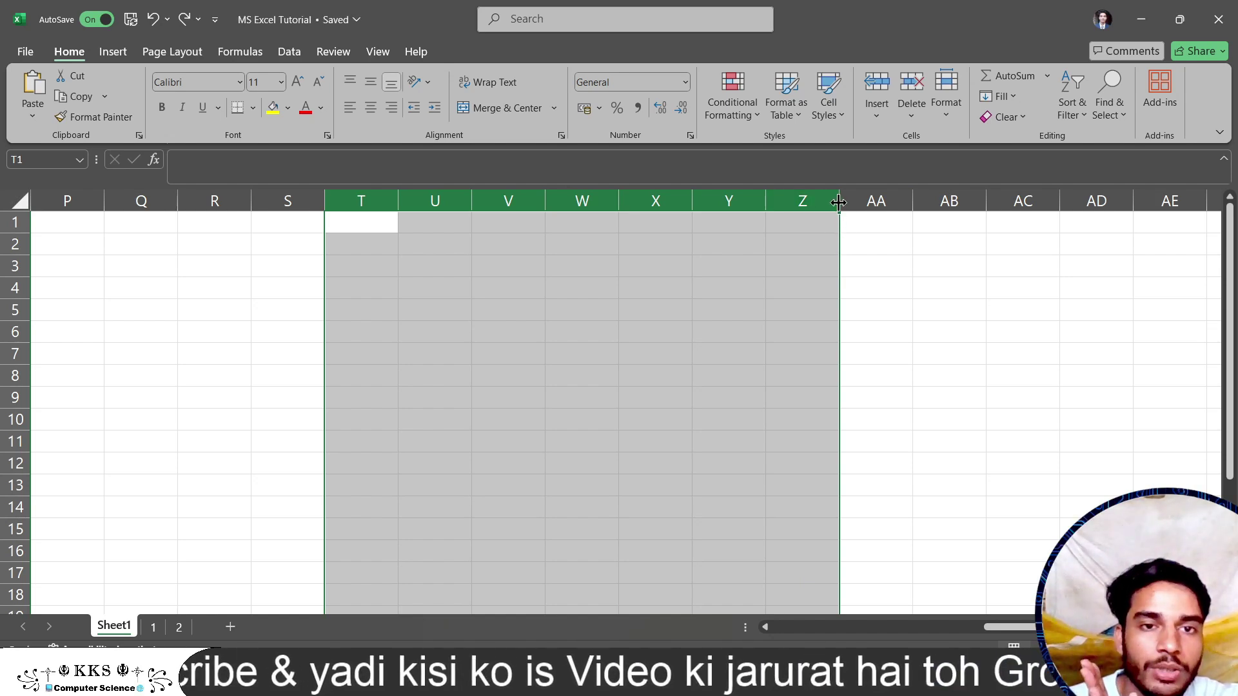
drag(838, 203, 806, 205)
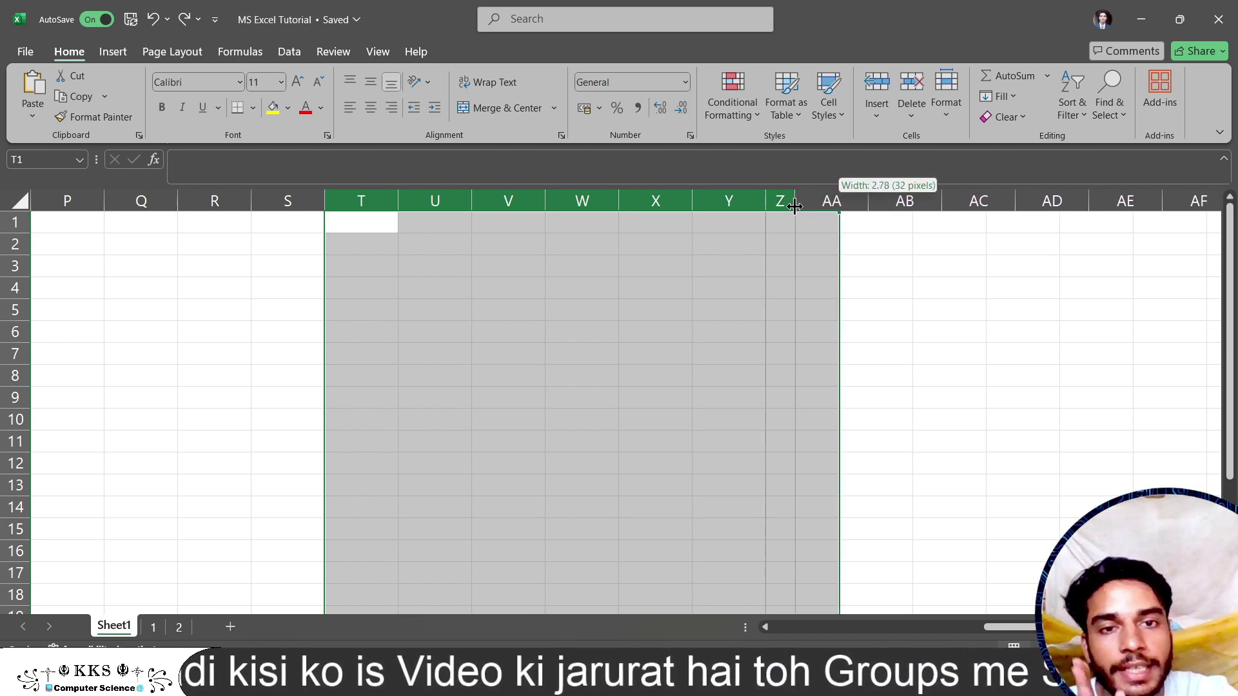
drag(806, 205, 800, 203)
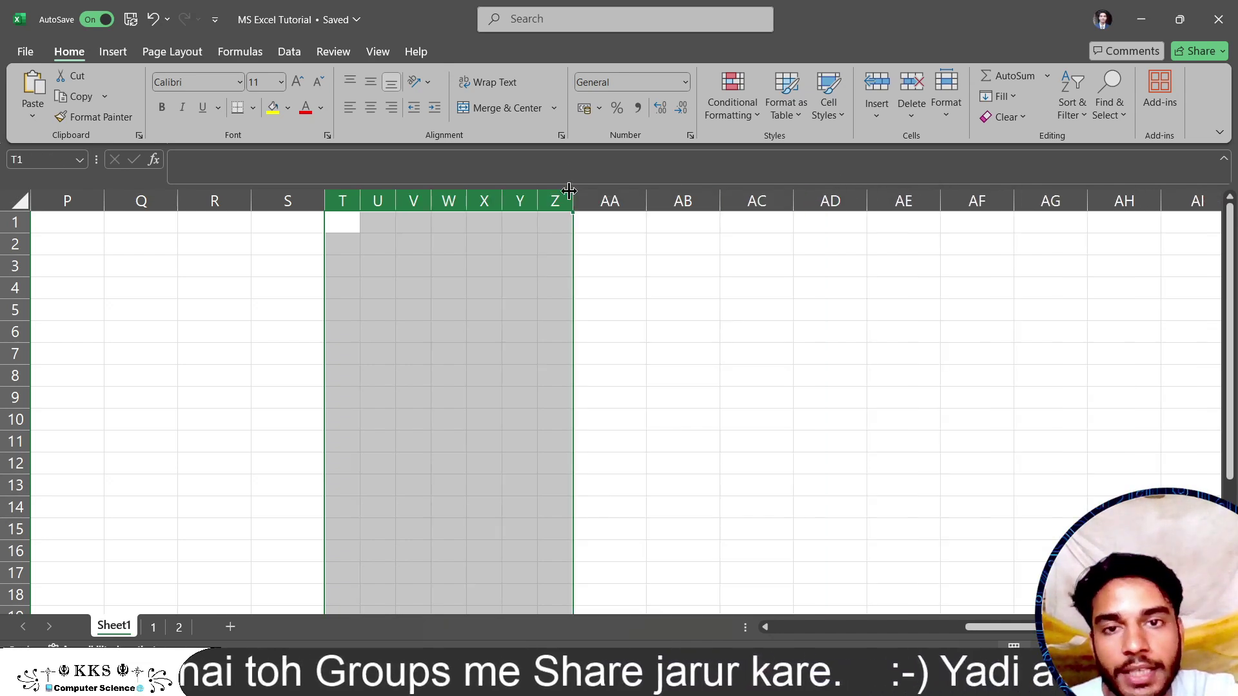
drag(572, 200, 632, 192)
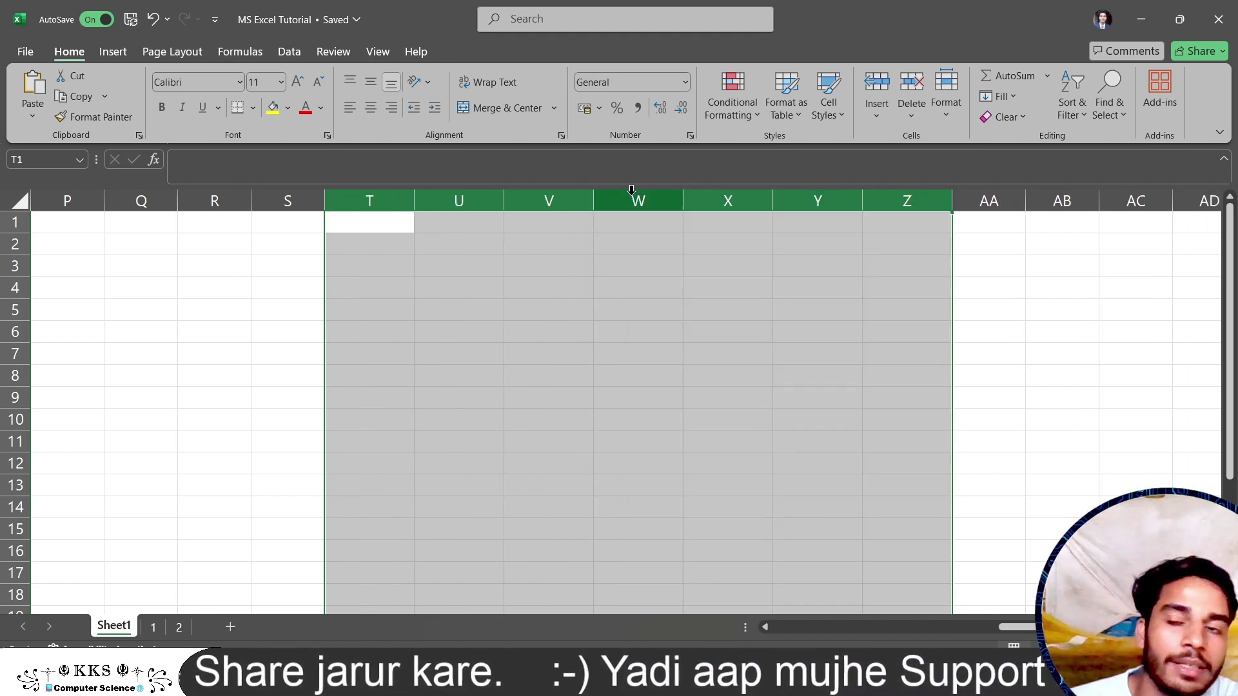
Select rows 68 through 77 and drag a row border to change the height near row 67
click(235, 277)
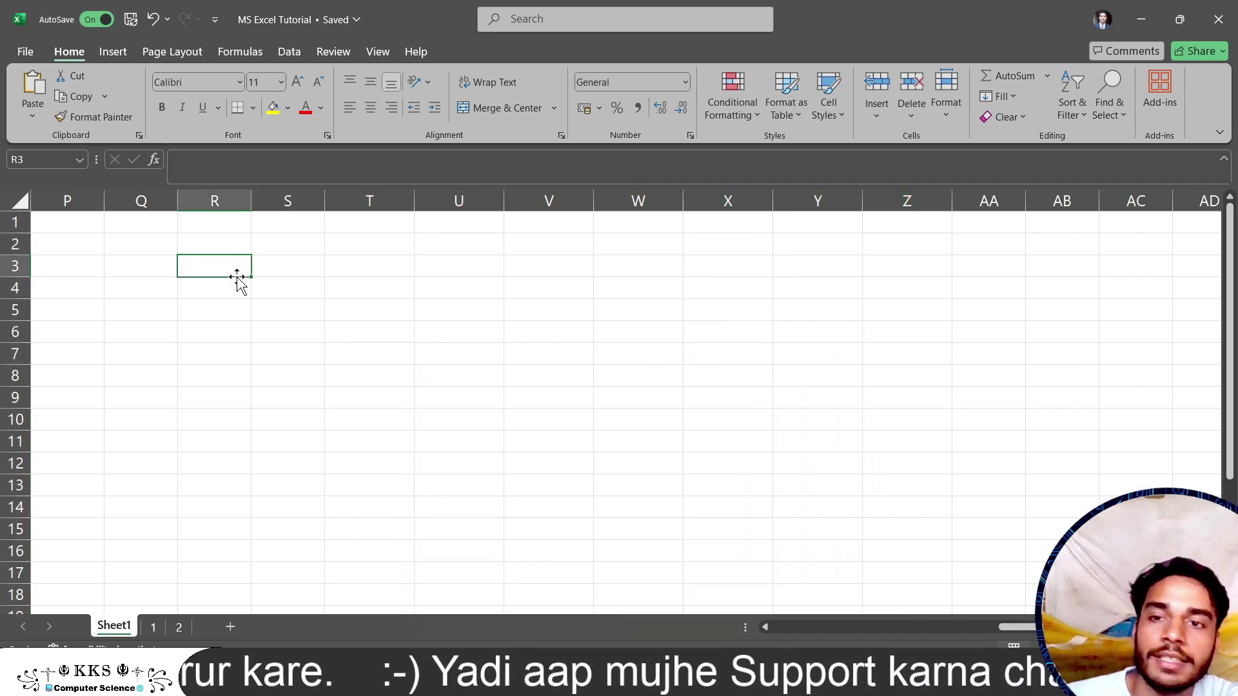
scroll(237, 279, left, 5)
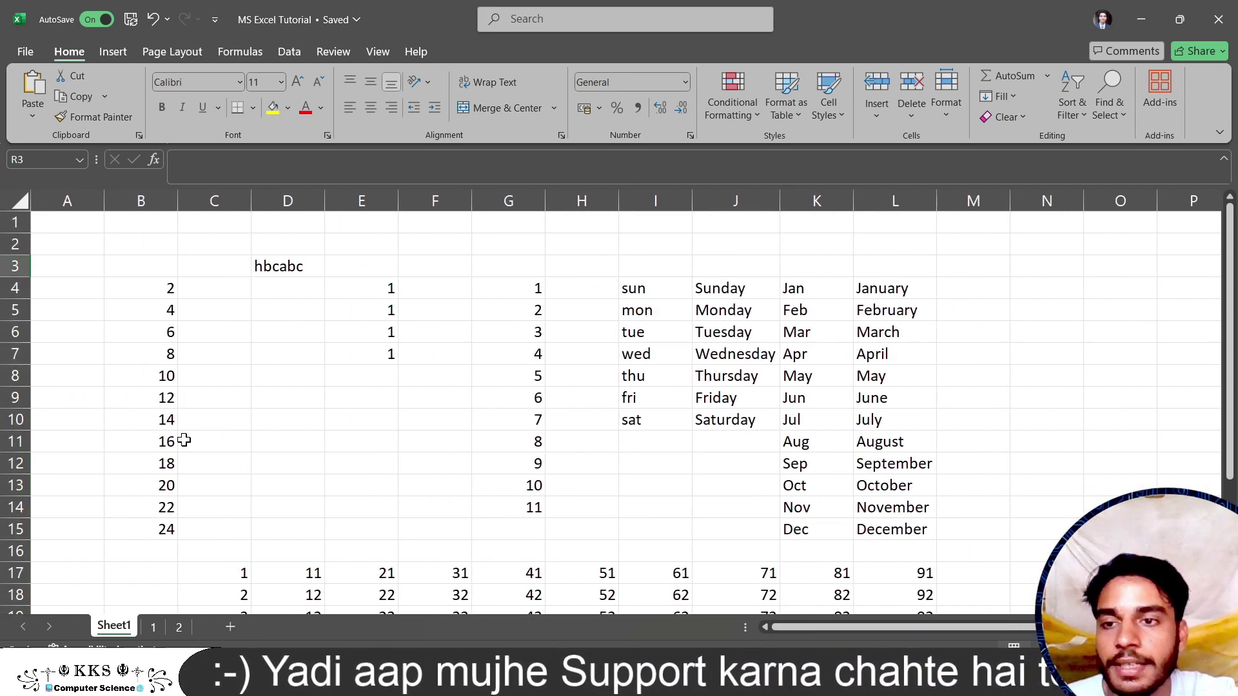
scroll(182, 437, down, 18)
scroll(184, 439, down, 4)
scroll(55, 348, up, 2)
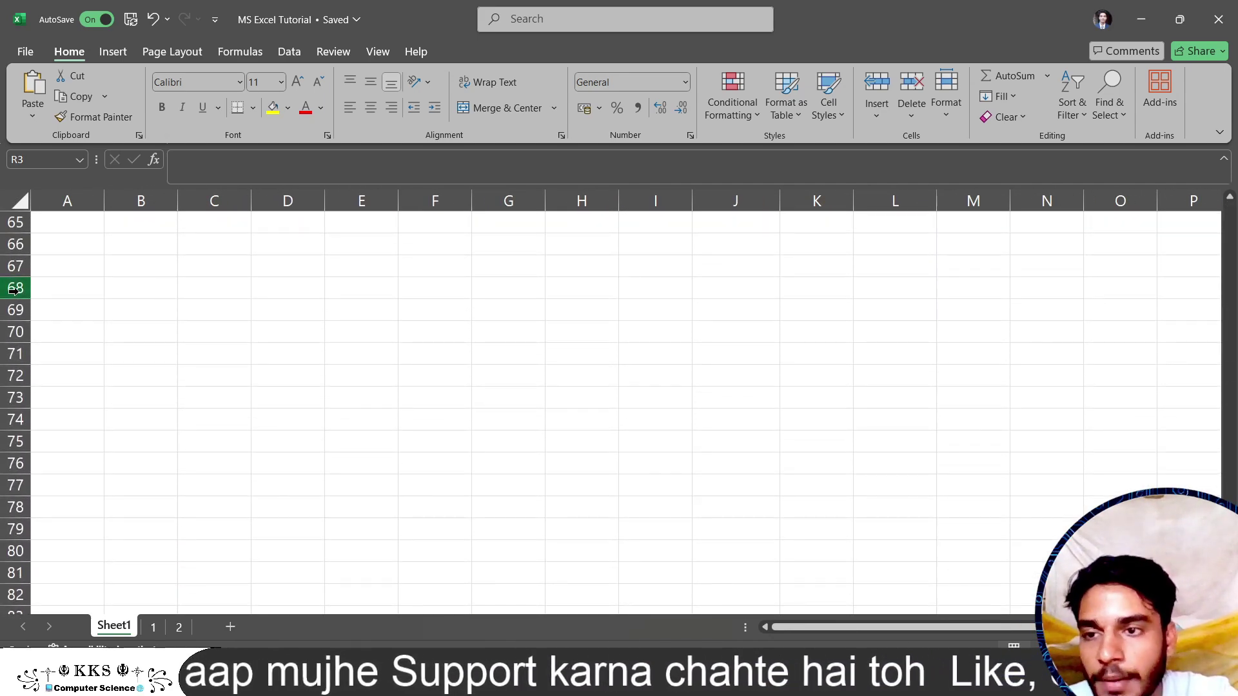
click(10, 289)
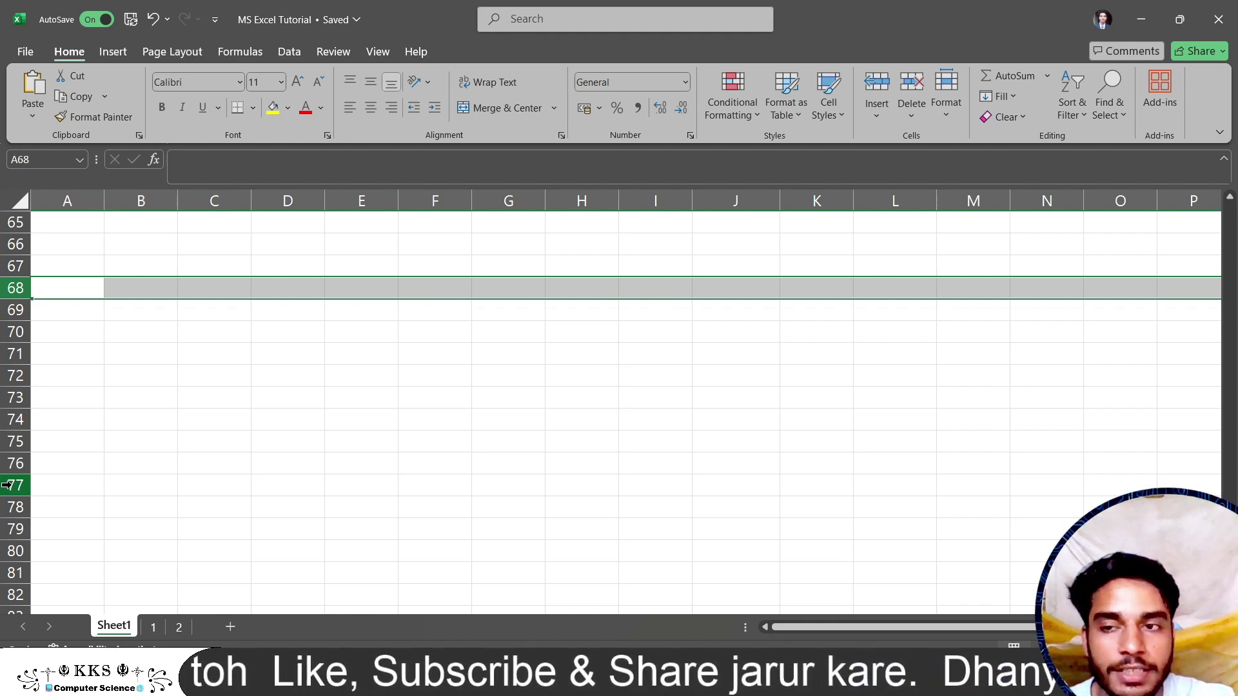
shift+click(9, 485)
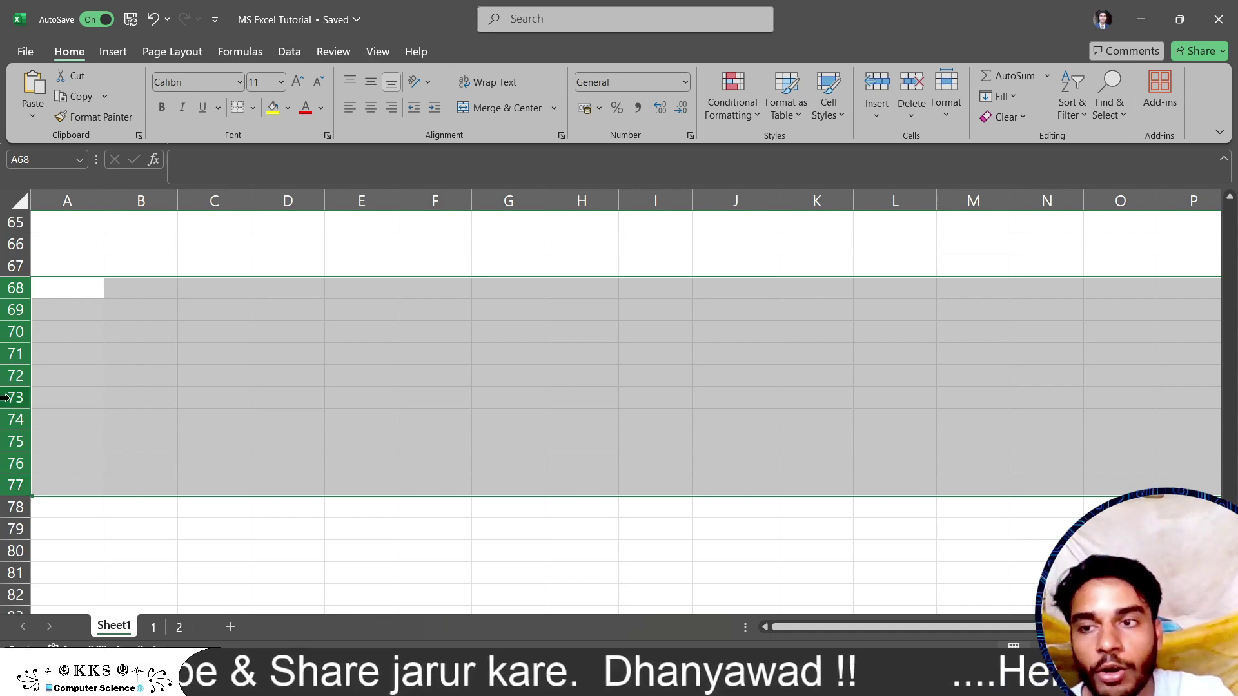
mouse_move(19, 277)
mouse_down()
mouse_move(19, 293)
mouse_move(12, 266)
mouse_up()
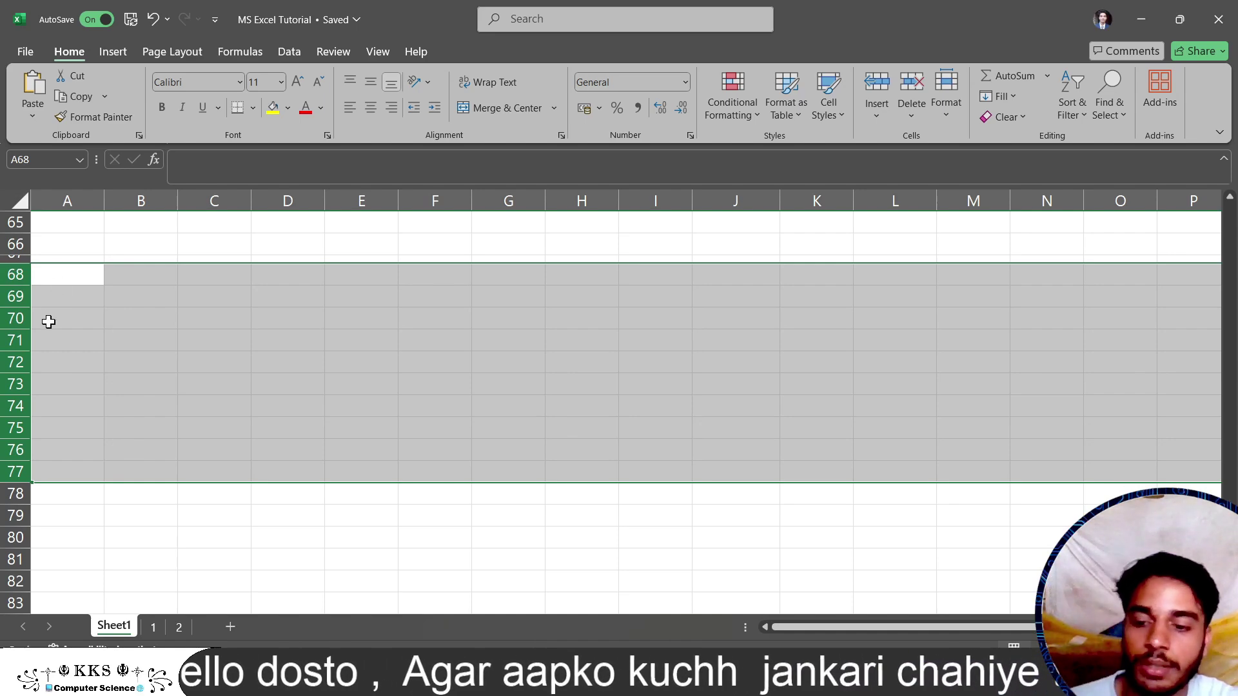
Undo the row-height and column-width changes so rows and columns T–Z return to standard size
key(ctrl+z)
key(ctrl+z)
key(ctrl+z)
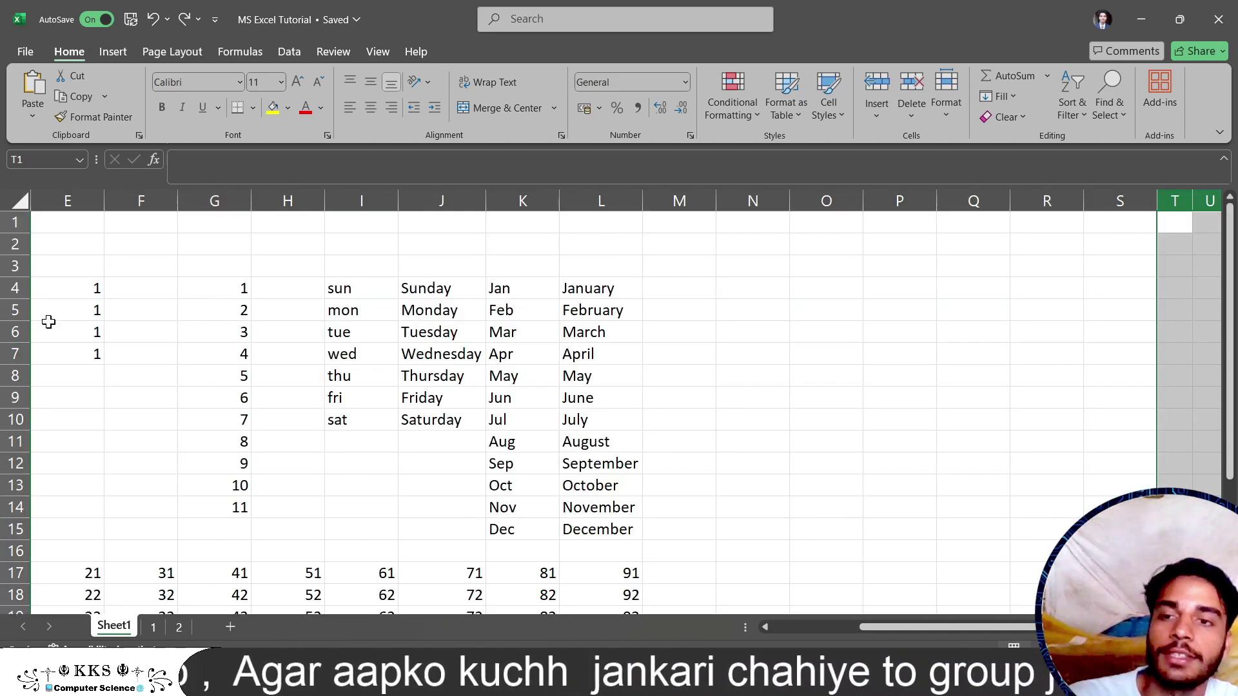
scroll(49, 321, right, 1)
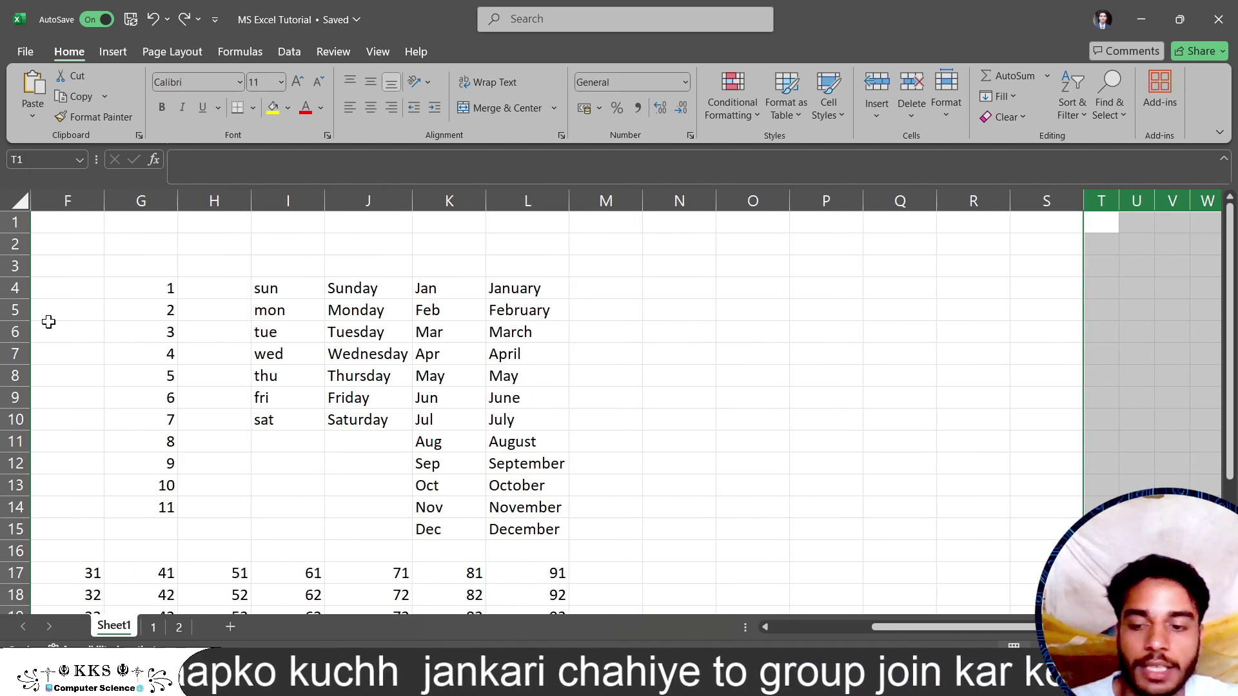
key(ctrl+z)
scroll(48, 322, right, 3)
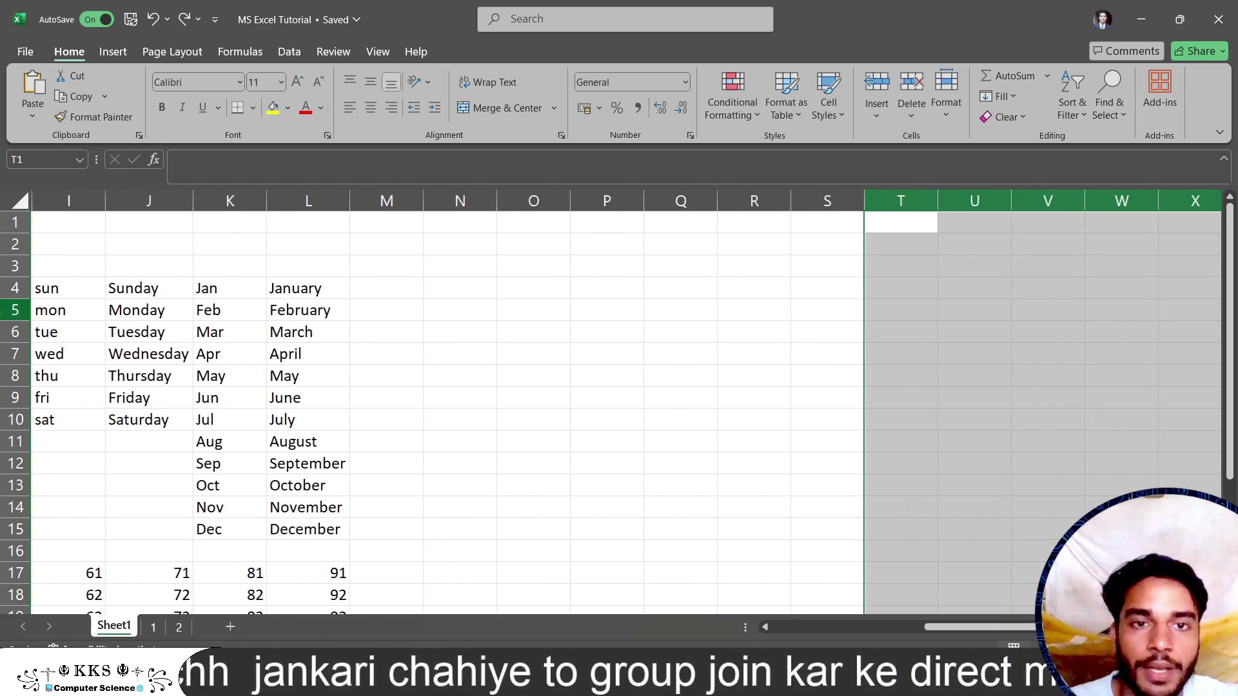
click(537, 293)
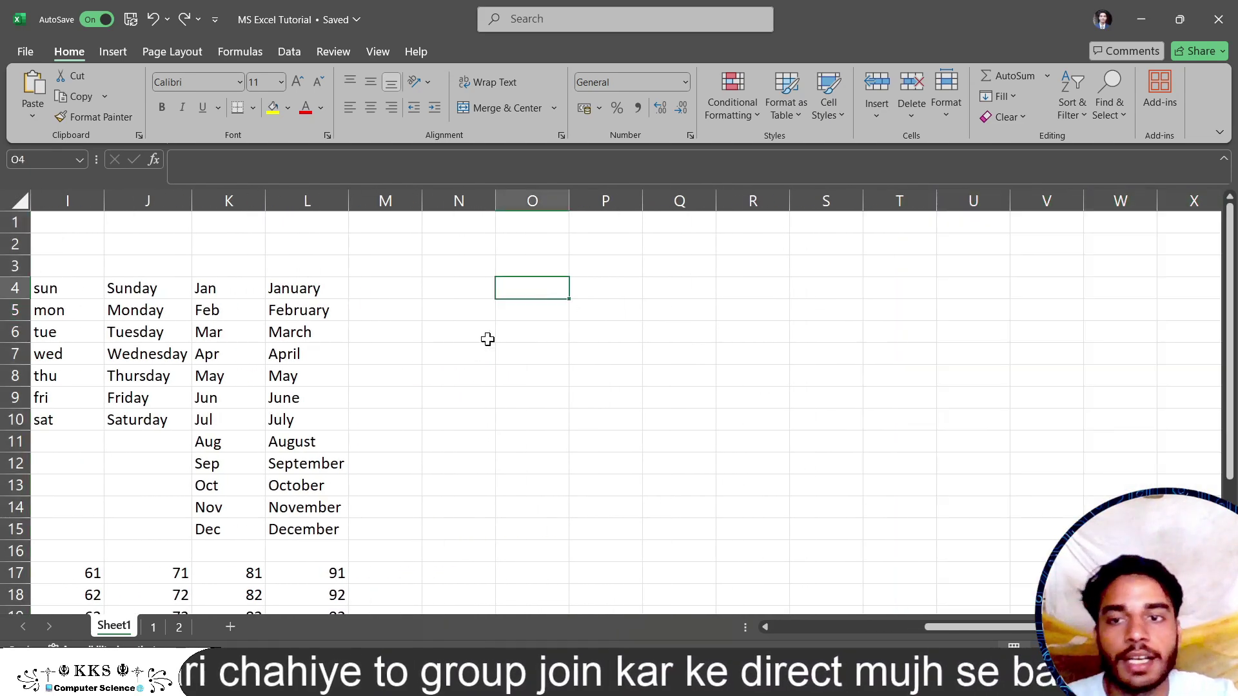
scroll(486, 337, left, 8)
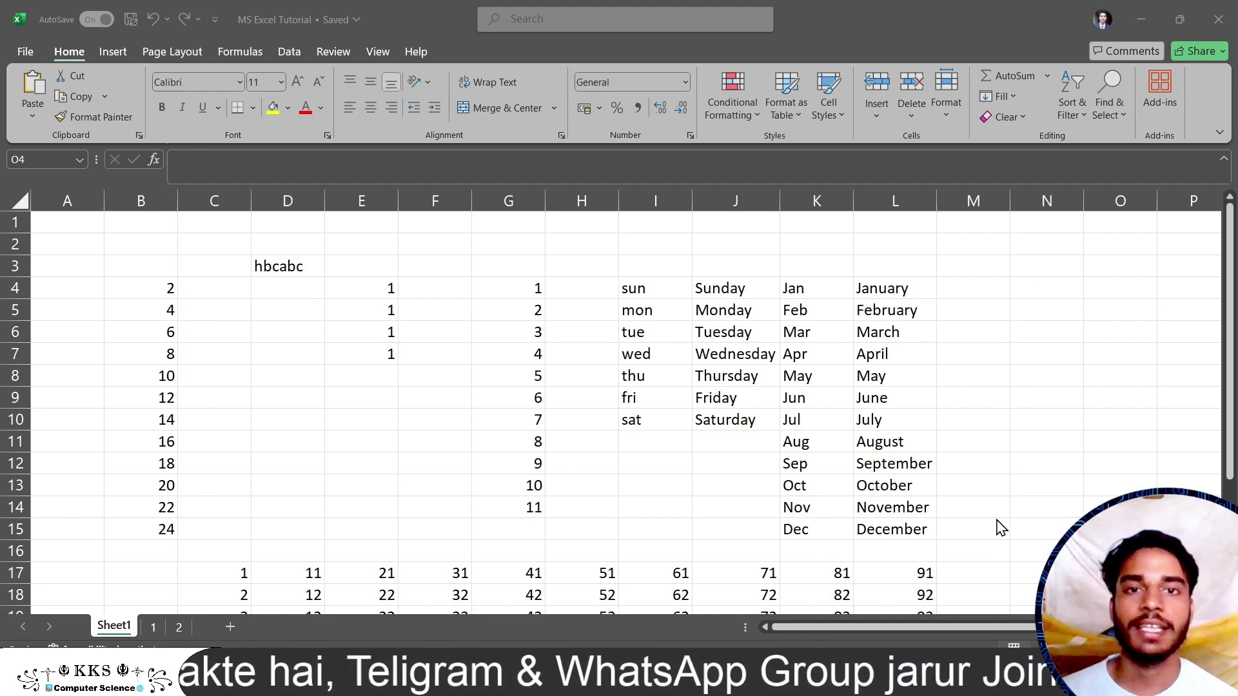
scroll(999, 527, down, 9)
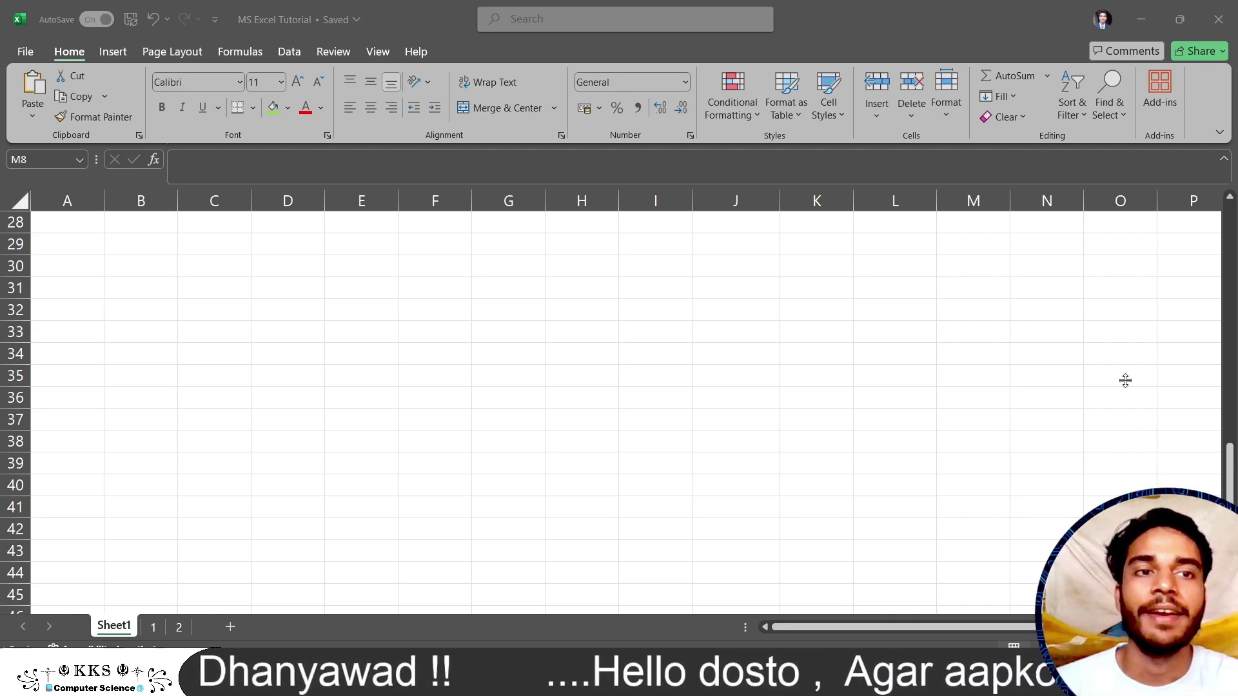
click(1120, 29)
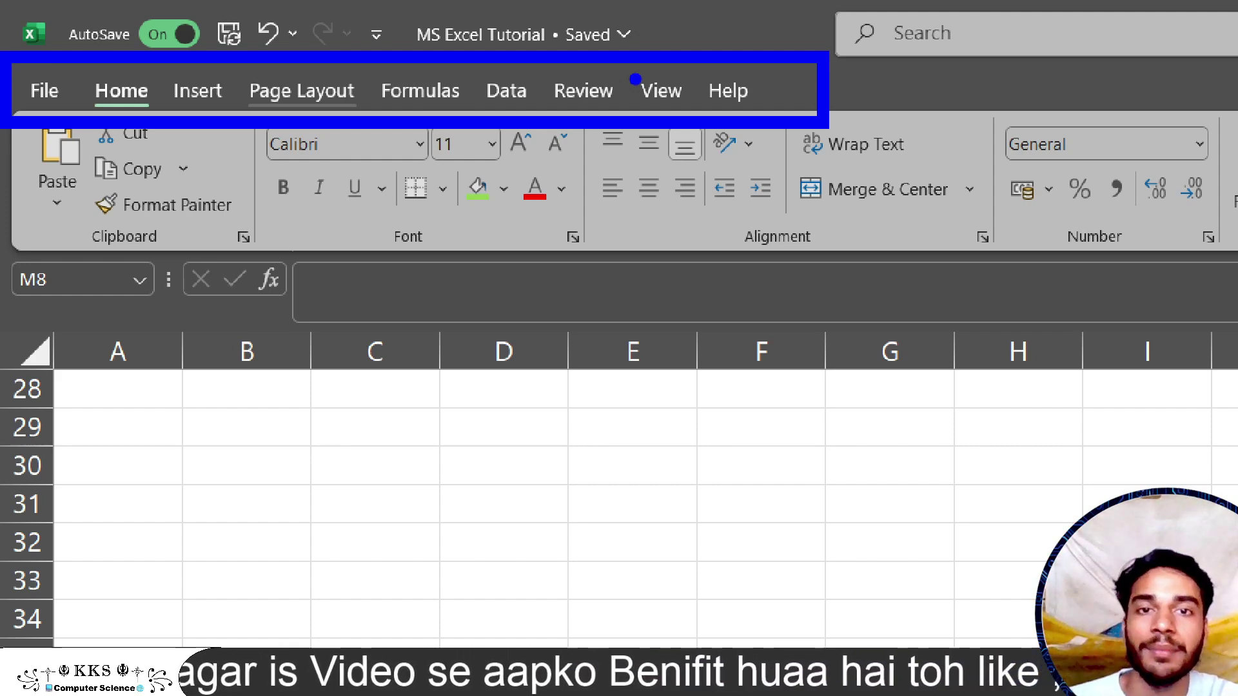
drag(620, 63, 625, 108)
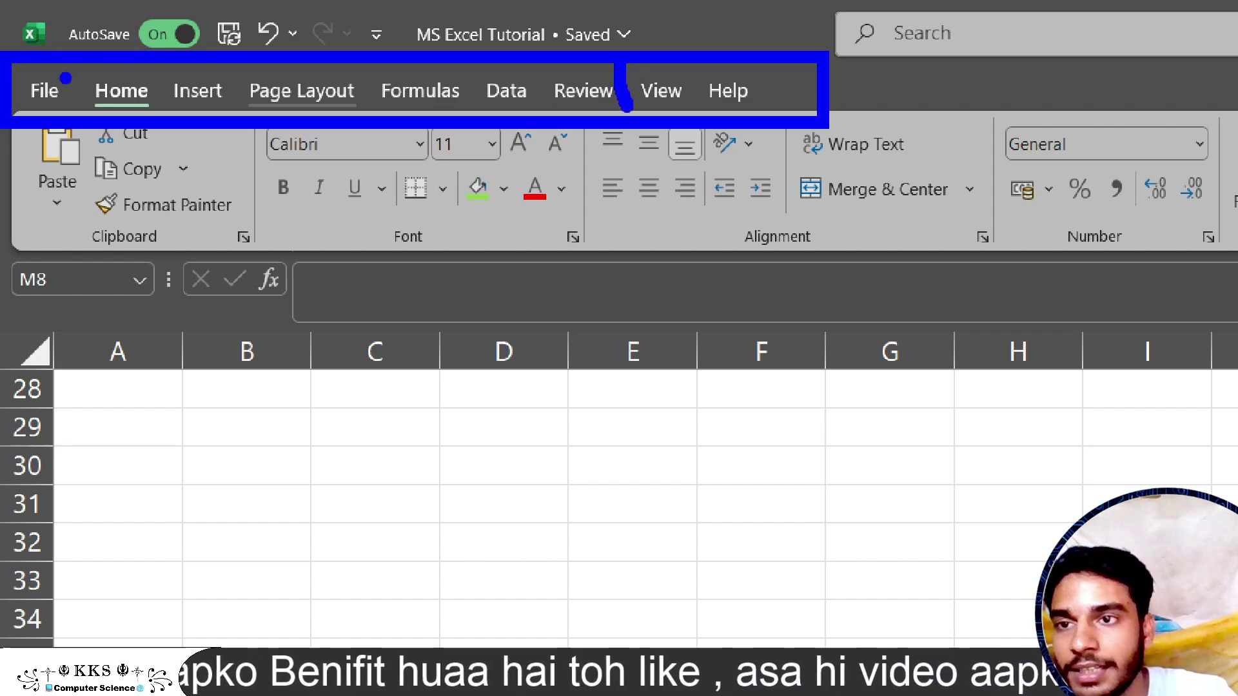
drag(72, 39, 76, 114)
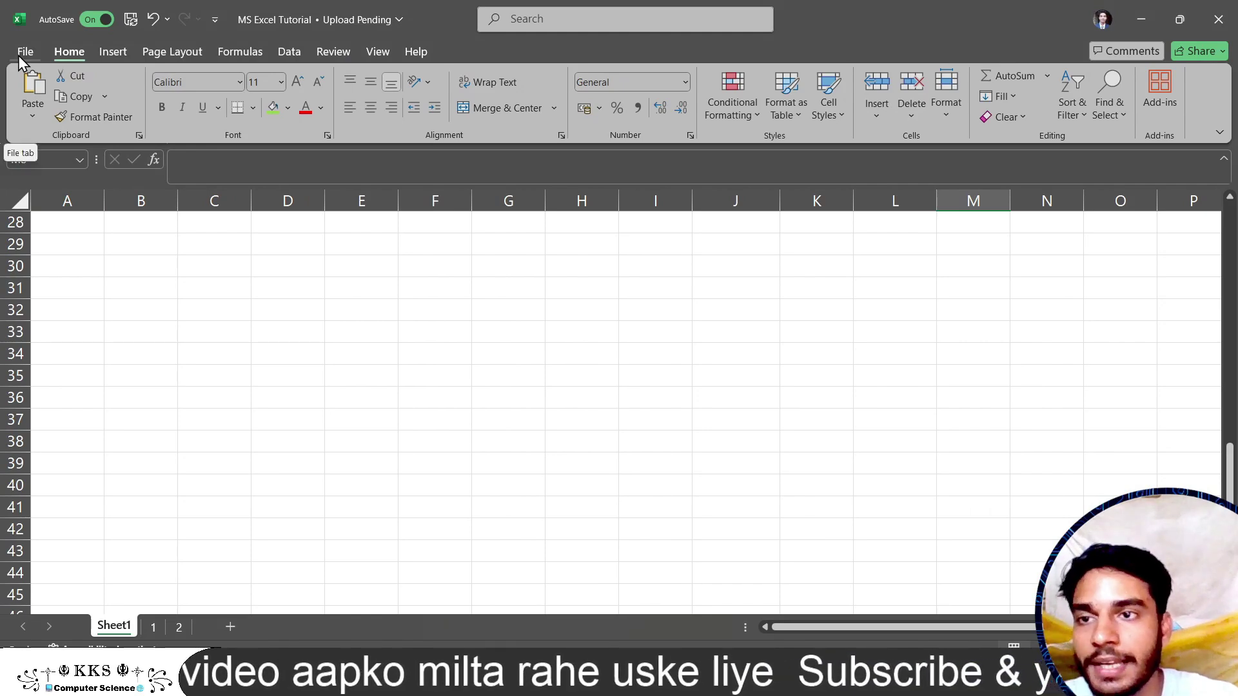
Create a new blank workbook, Book1, from the File backstage New page, then reopen the backstage
click(20, 57)
click(19, 55)
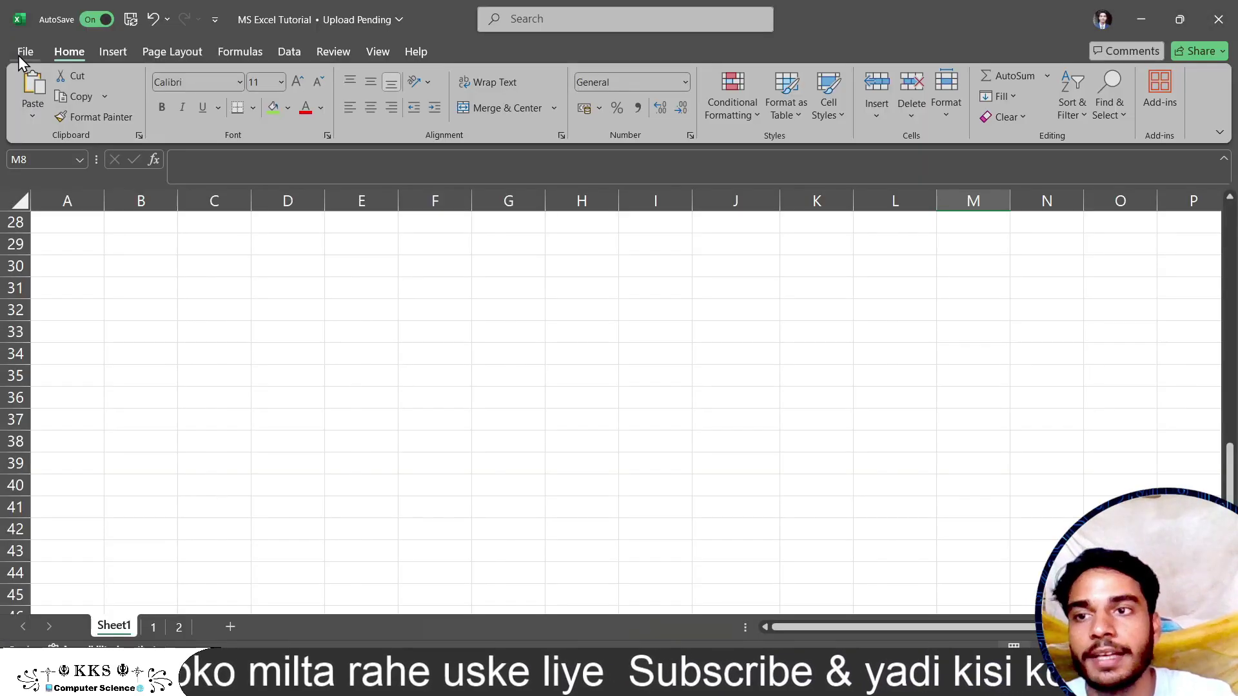
click(20, 55)
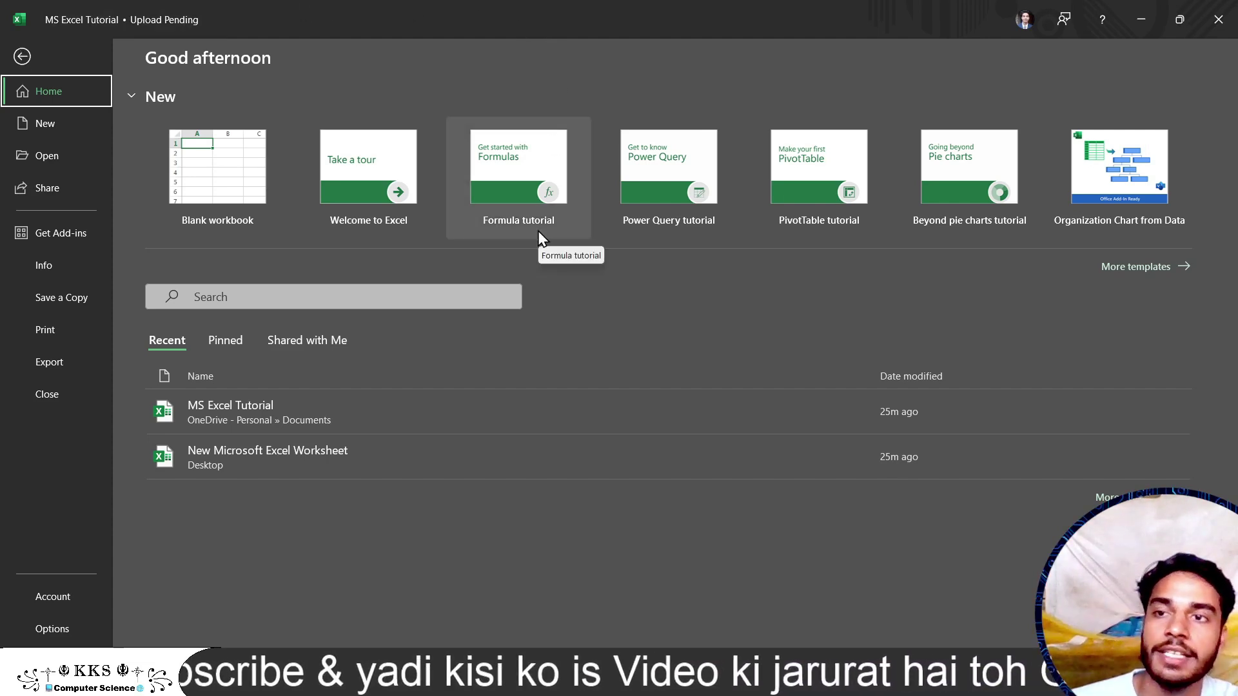
click(46, 120)
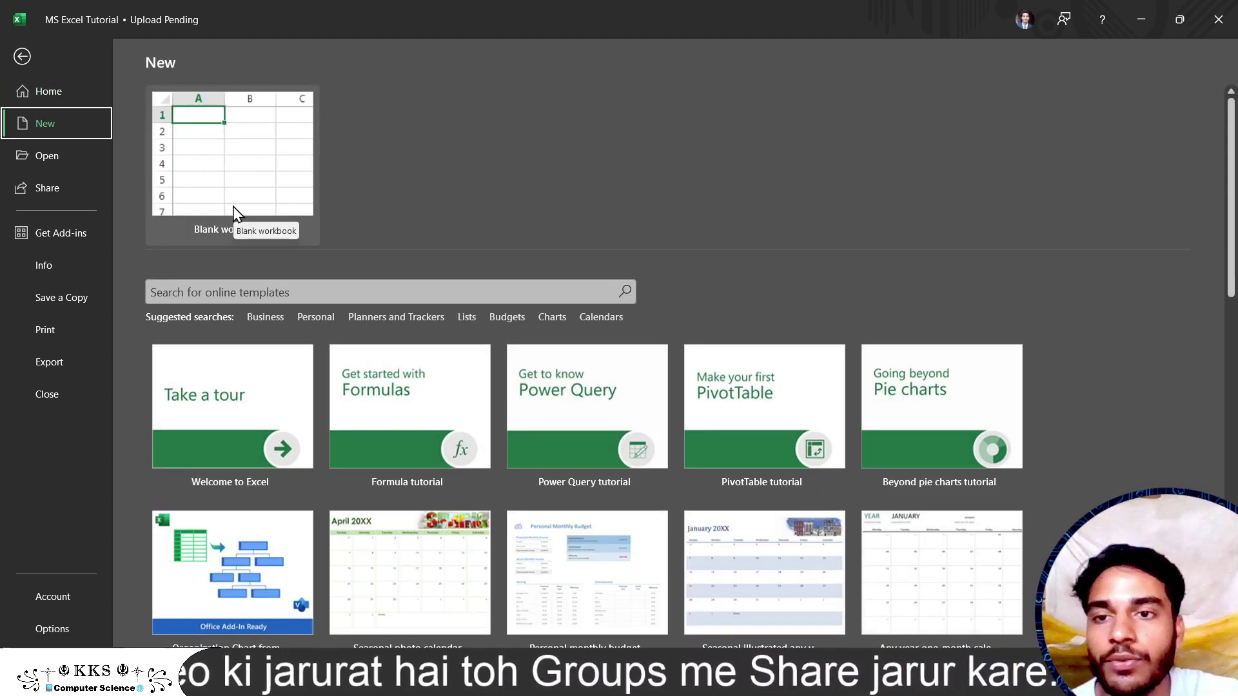
click(226, 171)
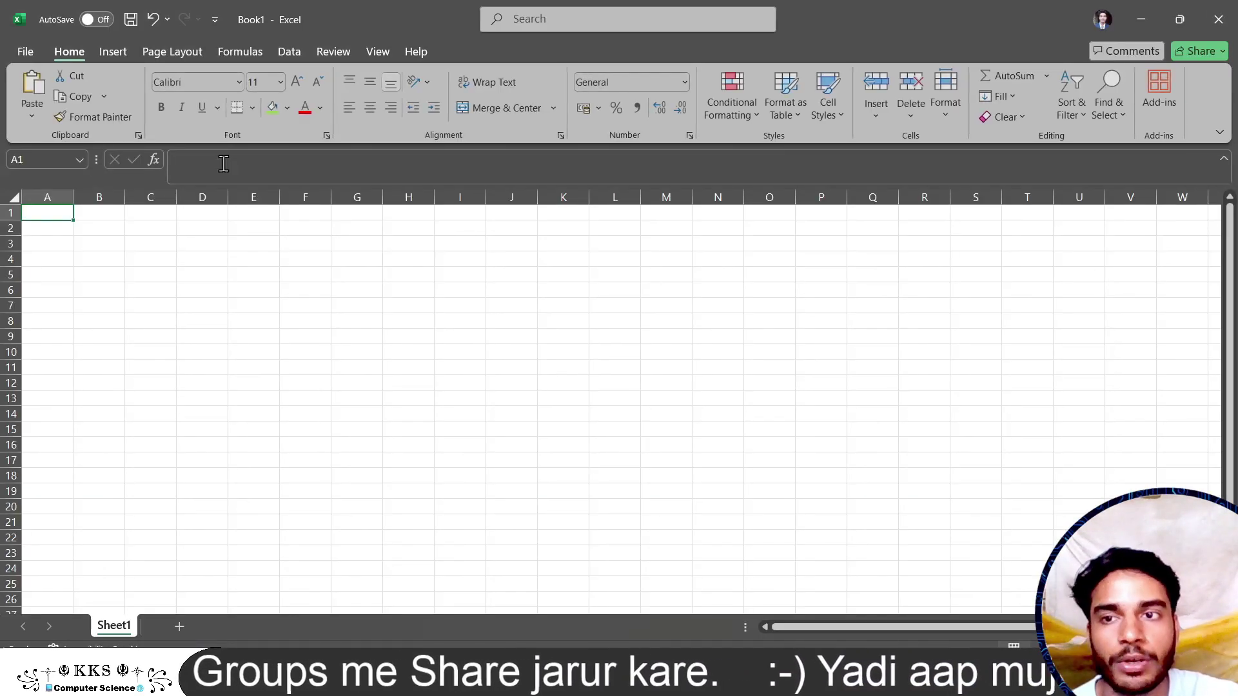
click(25, 52)
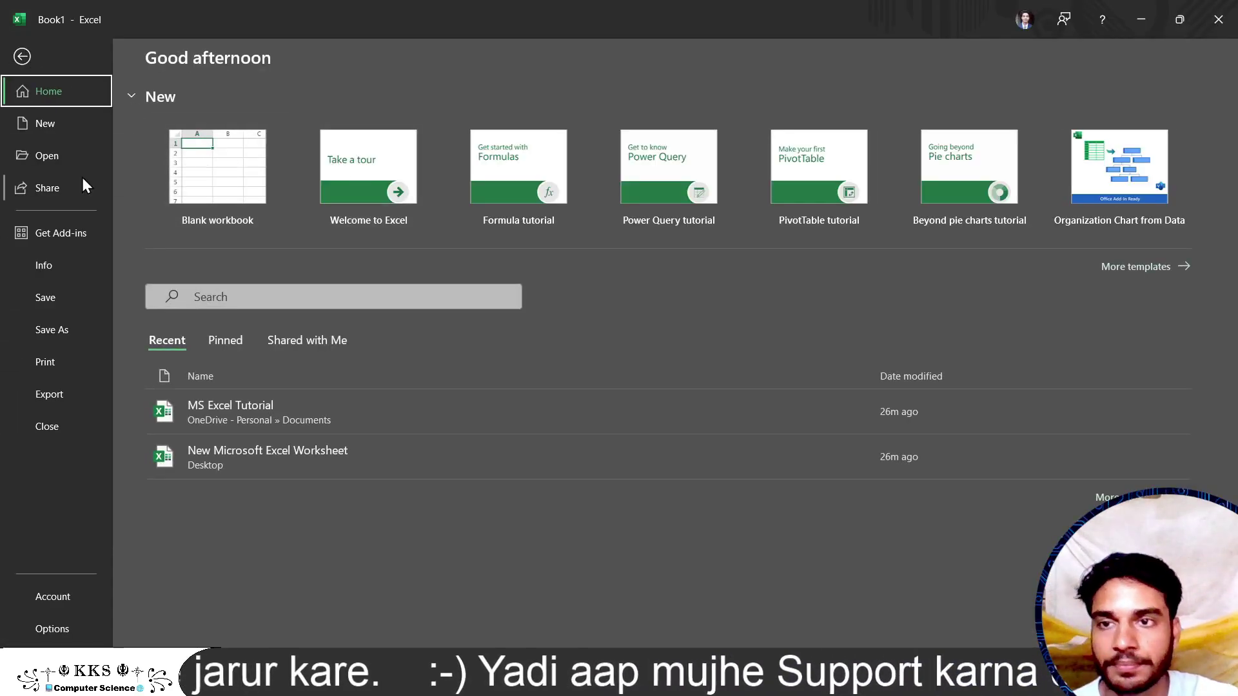
Show the New template gallery and search Business templates, retrying after a timeout before going back
click(56, 129)
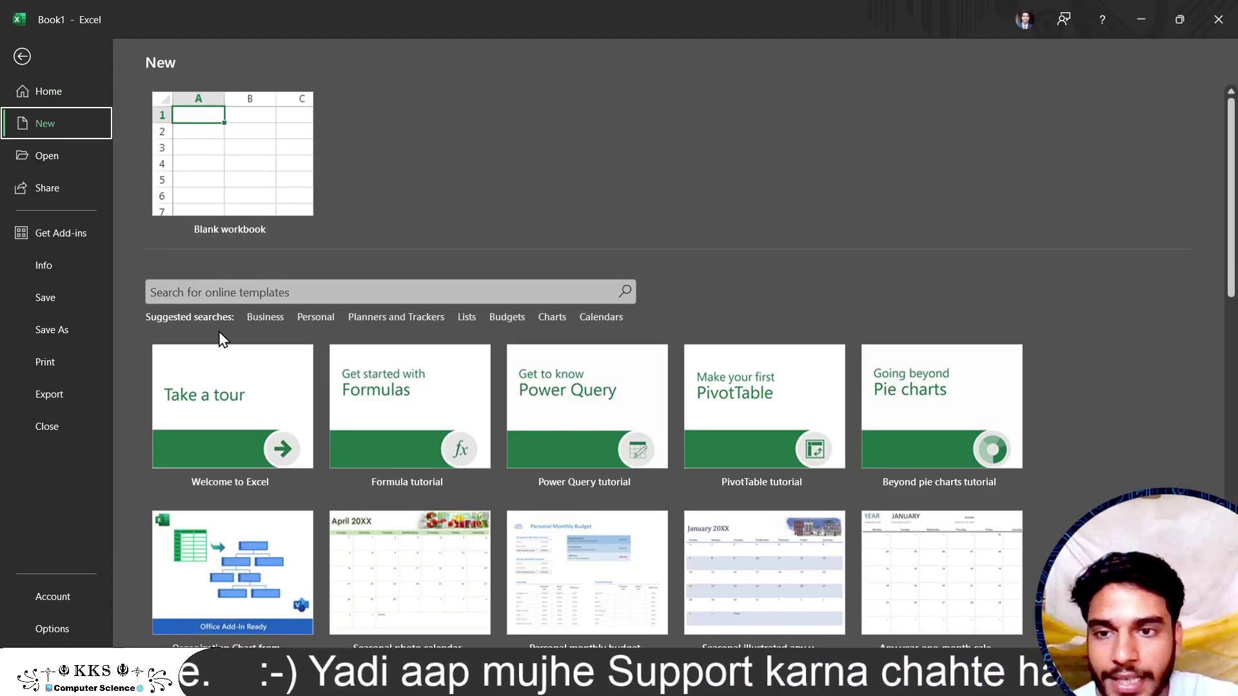
scroll(418, 432, down, 1)
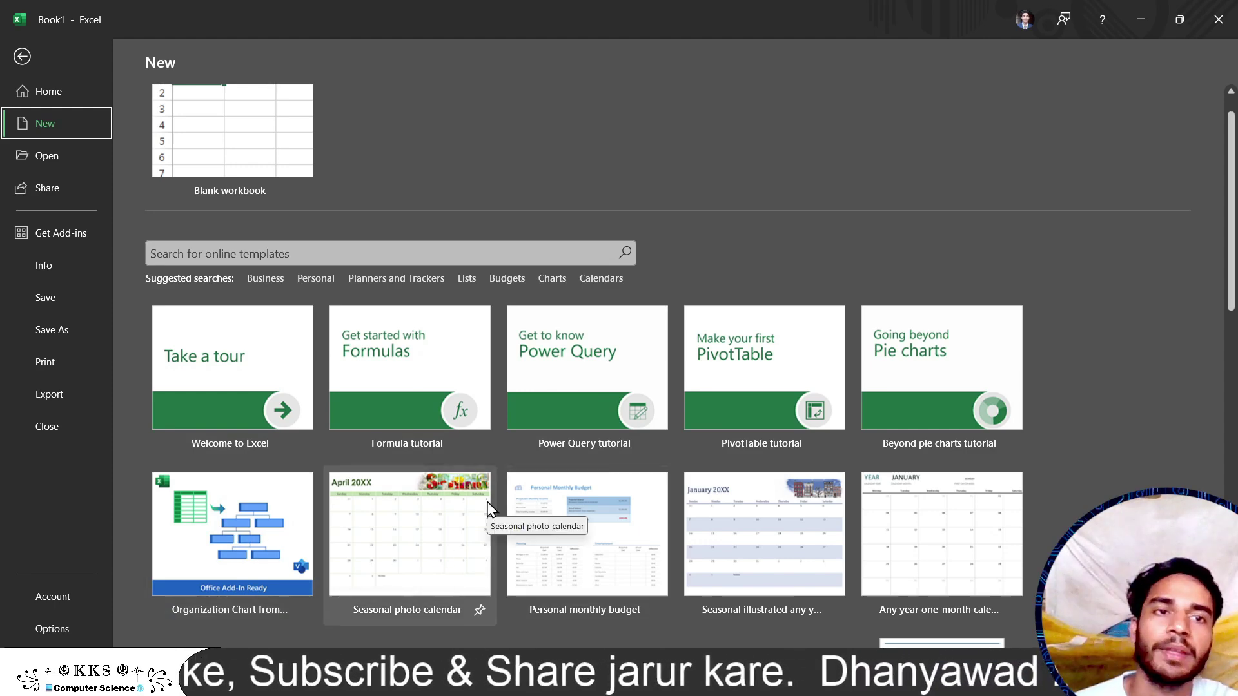
click(262, 281)
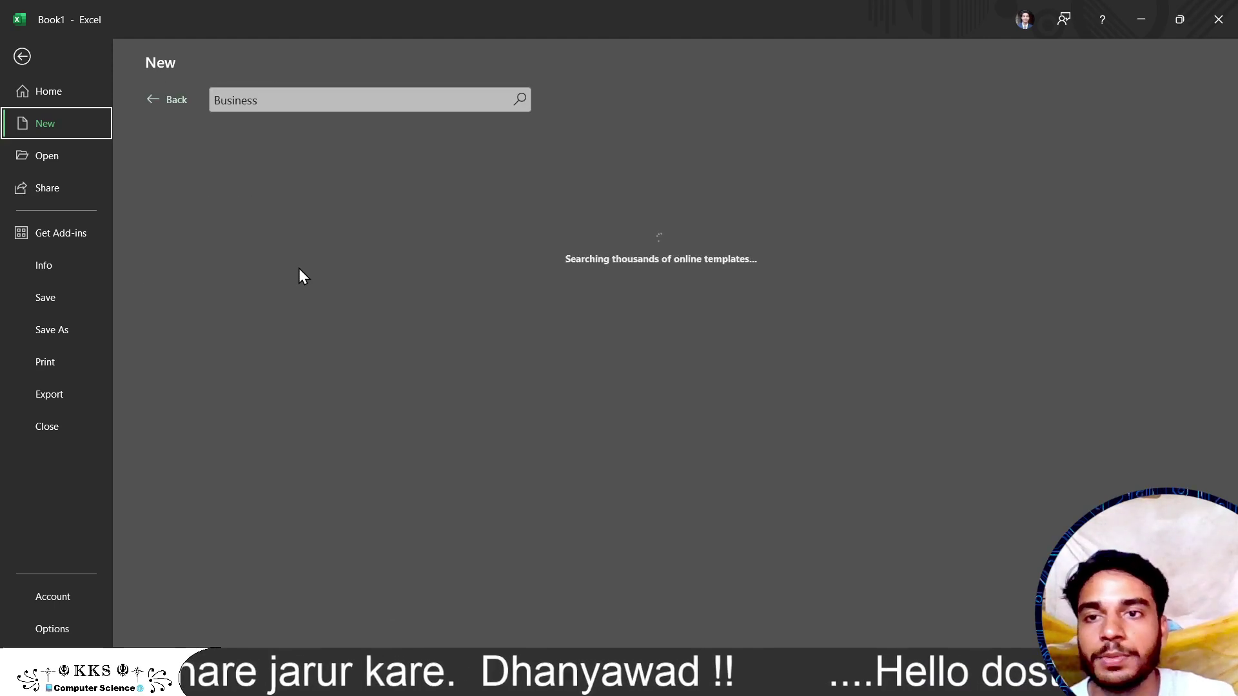
click(154, 105)
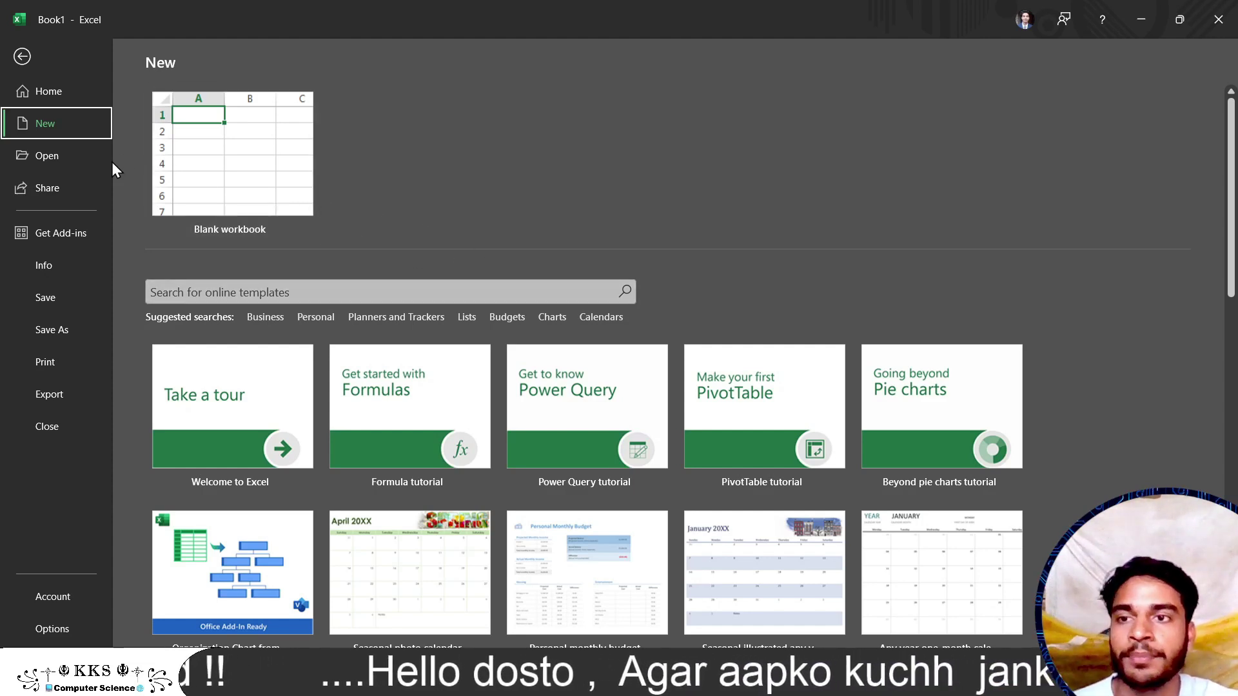
click(265, 317)
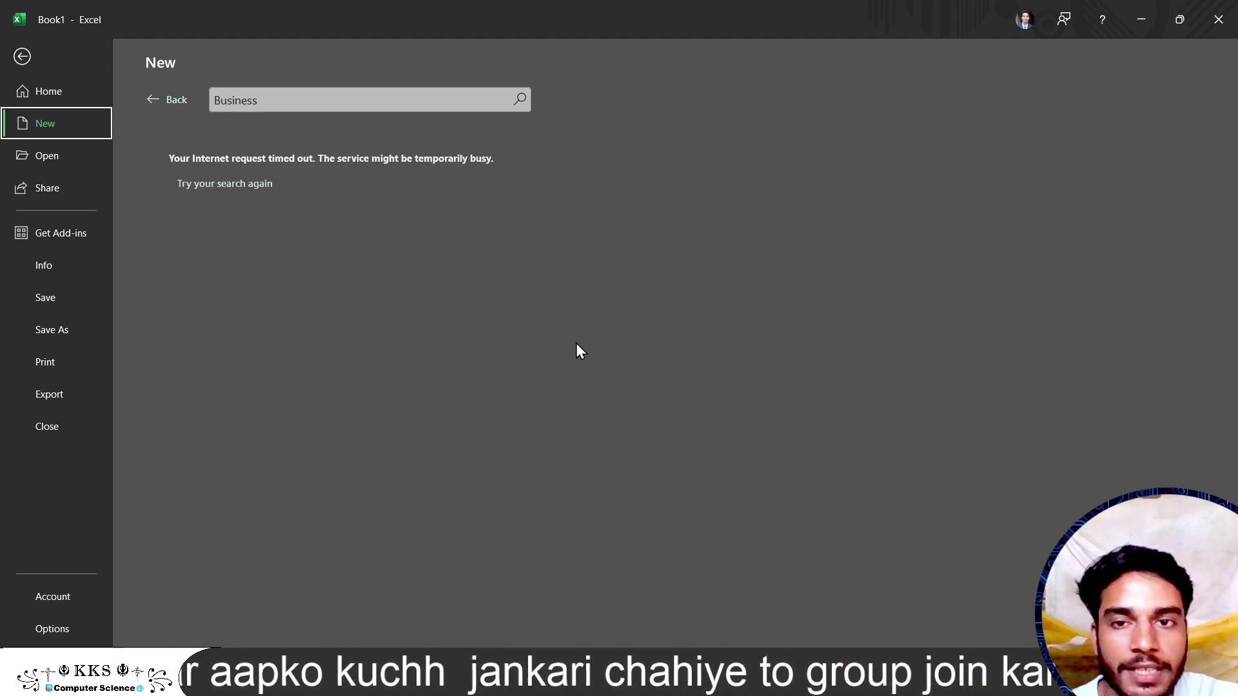
click(227, 187)
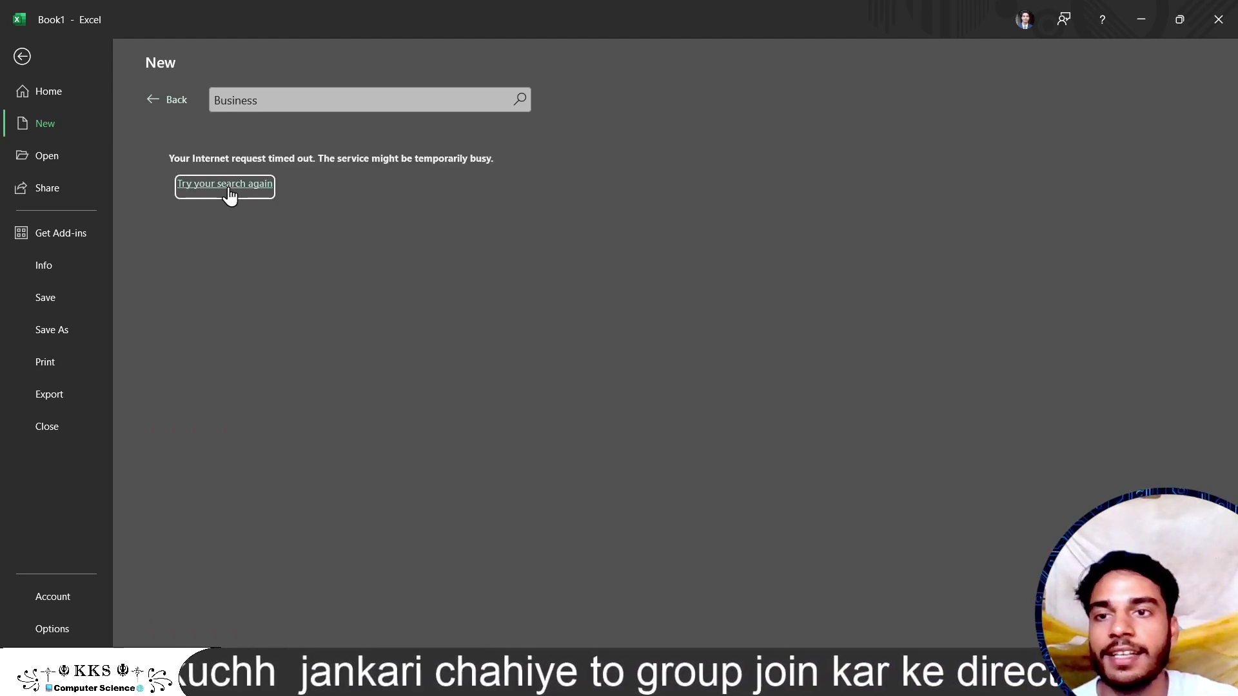
click(152, 101)
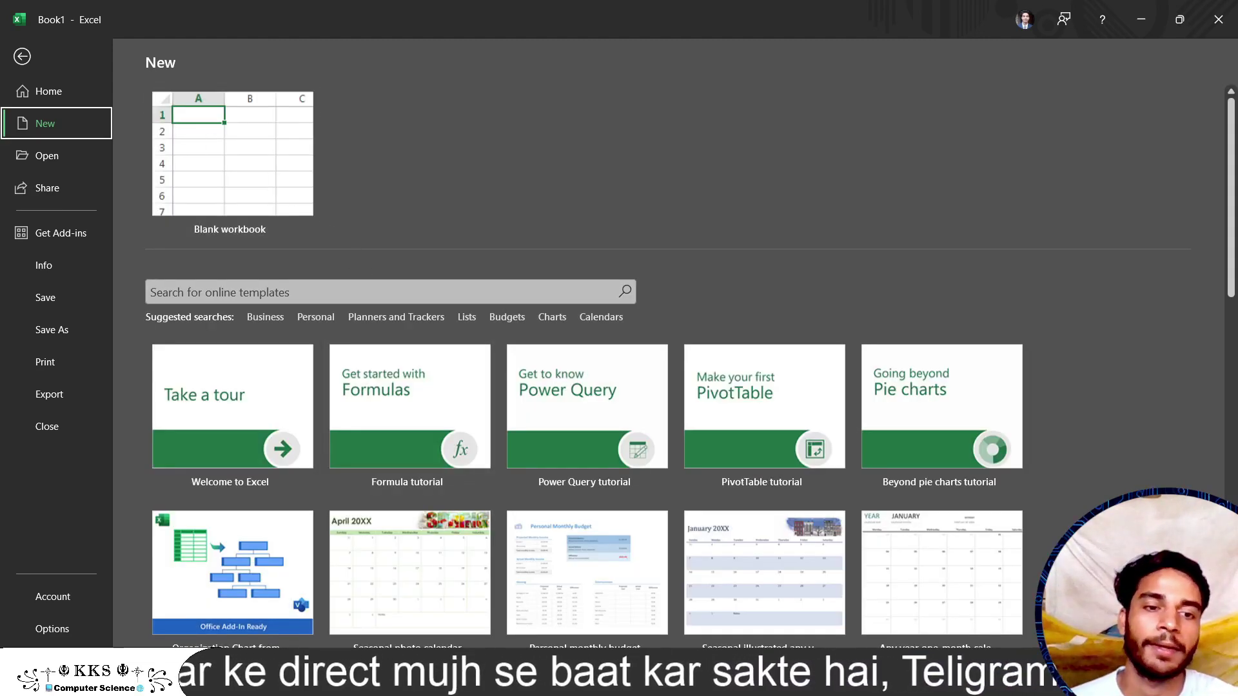
Scroll through the template gallery past the calendar, budget and invoice templates
scroll(605, 390, down, 3)
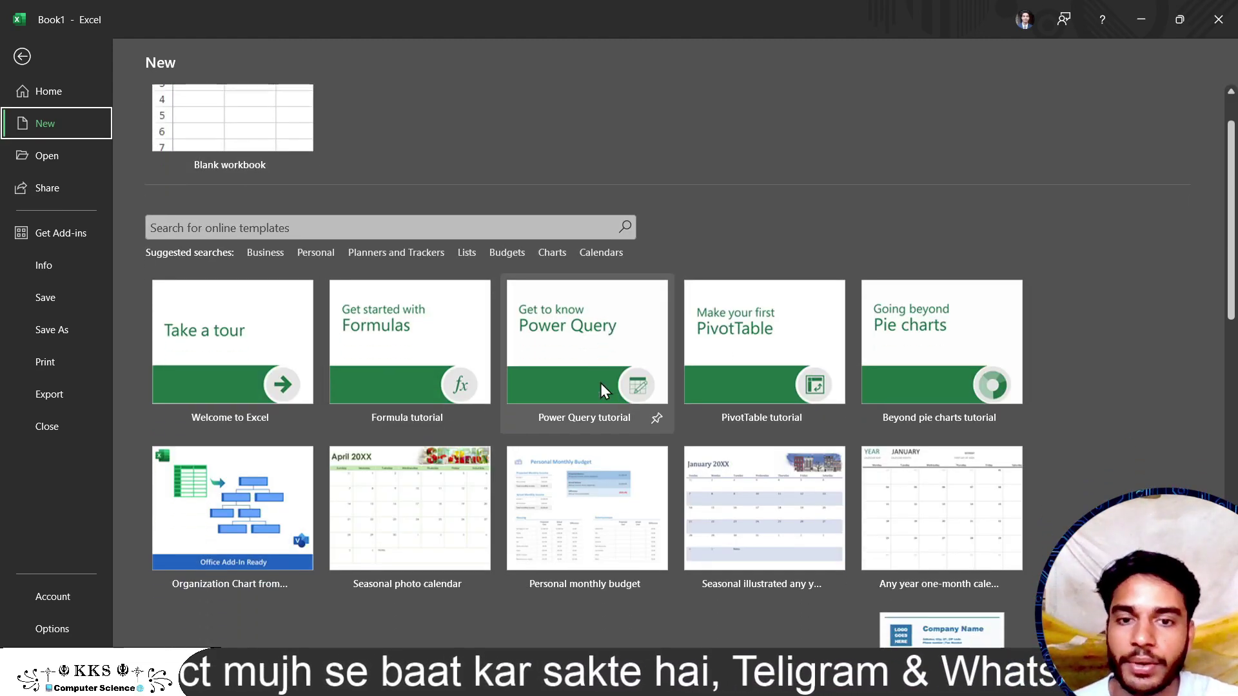
scroll(289, 451, down, 3)
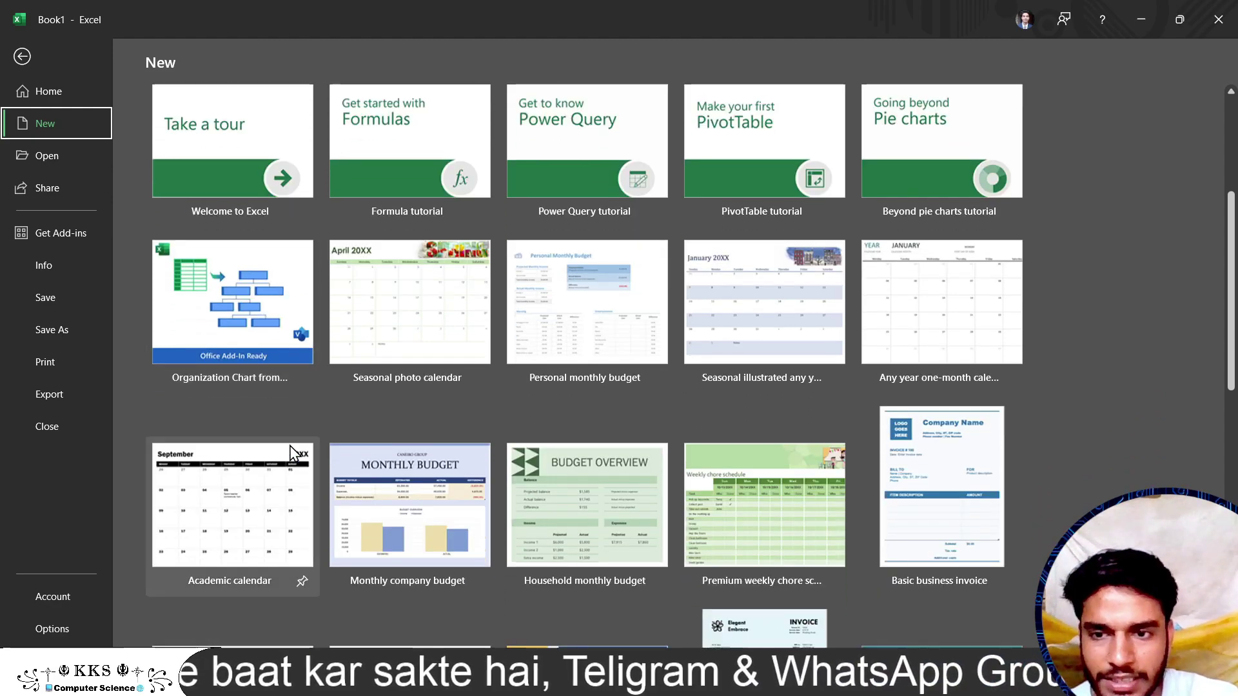
scroll(288, 464, down, 1)
scroll(686, 411, down, 2)
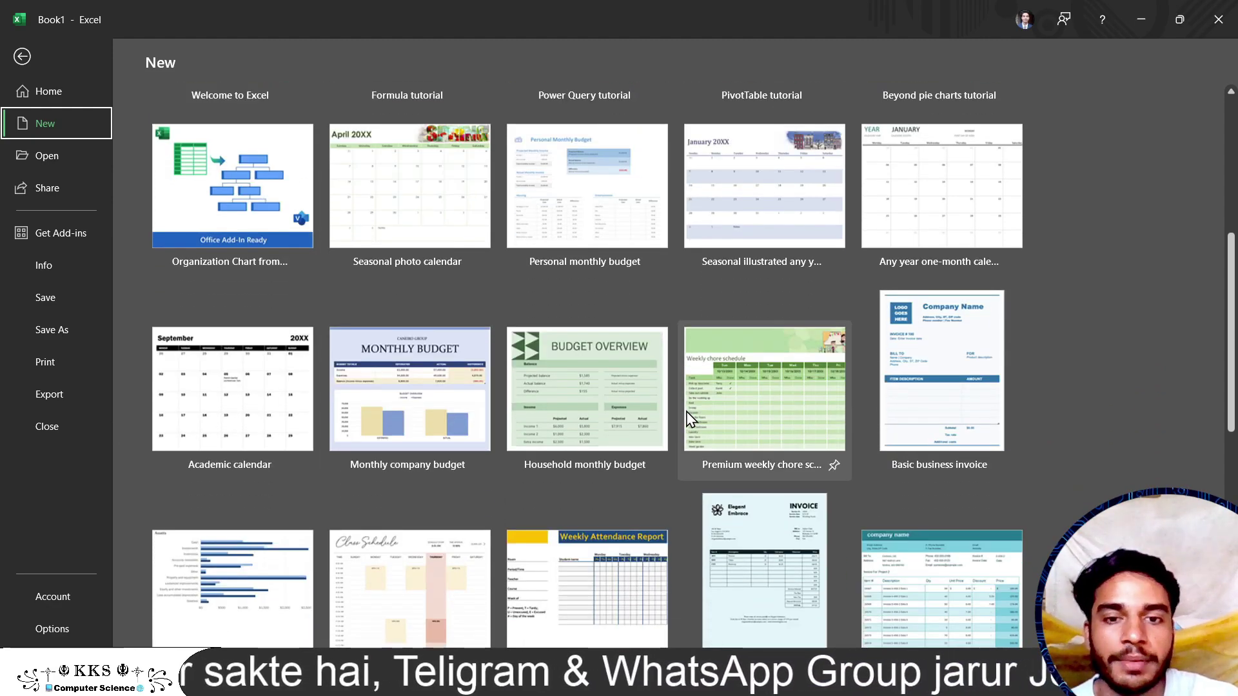
scroll(686, 411, down, 5)
scroll(686, 417, down, 6)
scroll(686, 417, down, 2)
scroll(686, 418, down, 2)
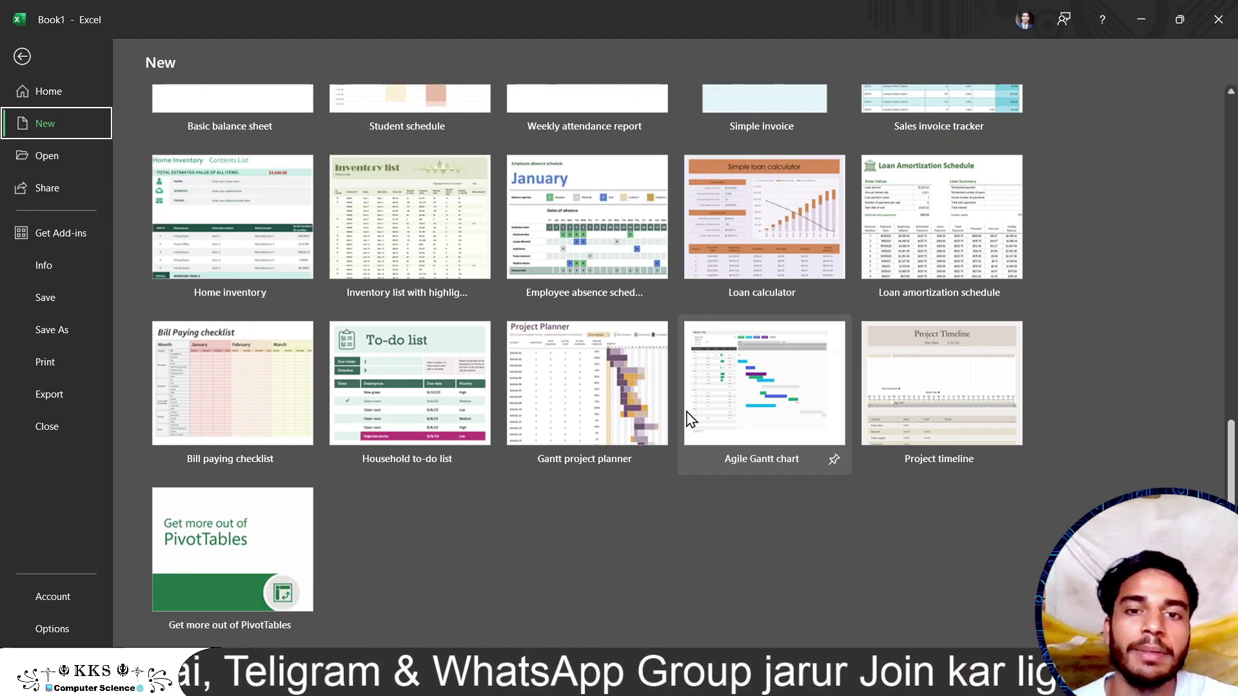
scroll(686, 417, down, 2)
scroll(687, 412, up, 3)
scroll(687, 412, up, 1)
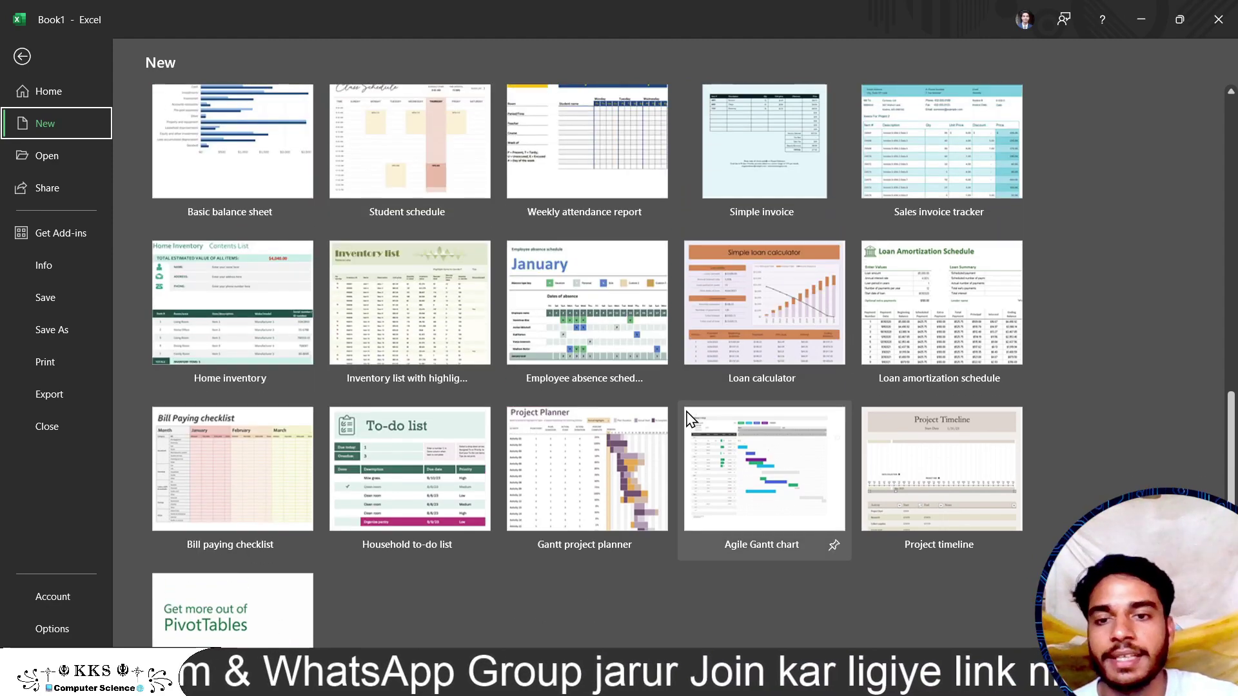
scroll(686, 412, up, 4)
scroll(687, 412, up, 4)
scroll(686, 412, up, 2)
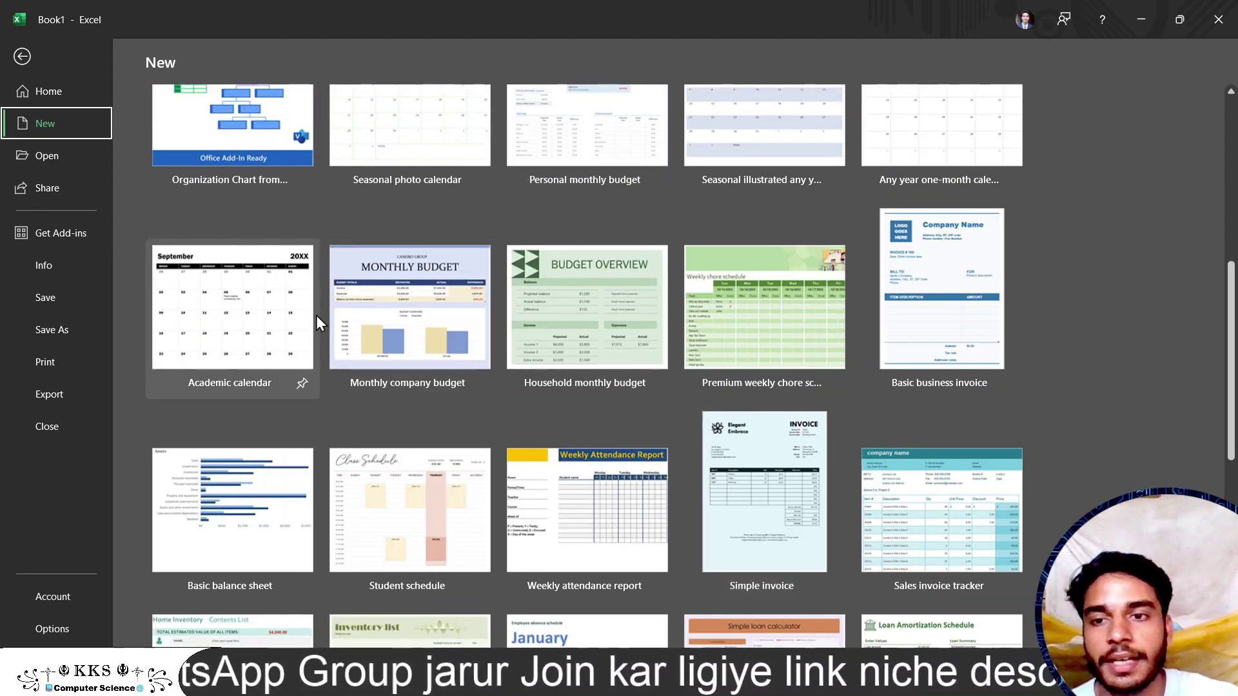
Preview and close the Academic calendar template, then collapse and expand the Home page's templates section
click(252, 314)
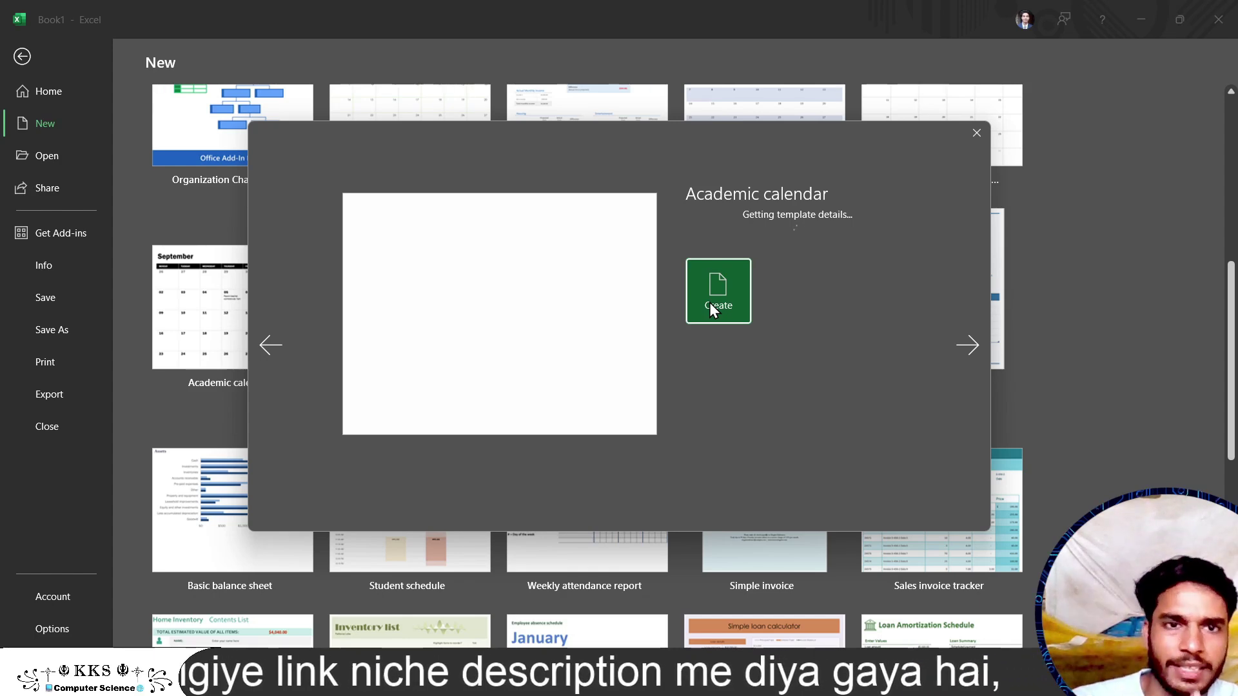
click(975, 133)
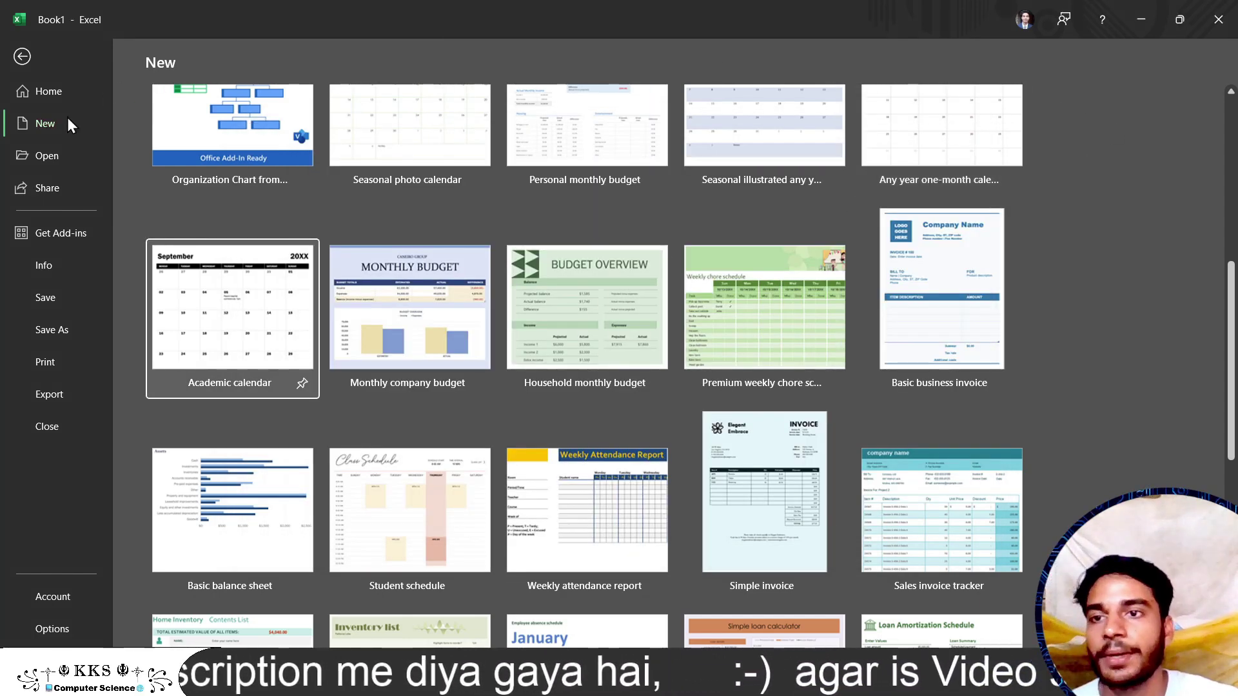
click(62, 127)
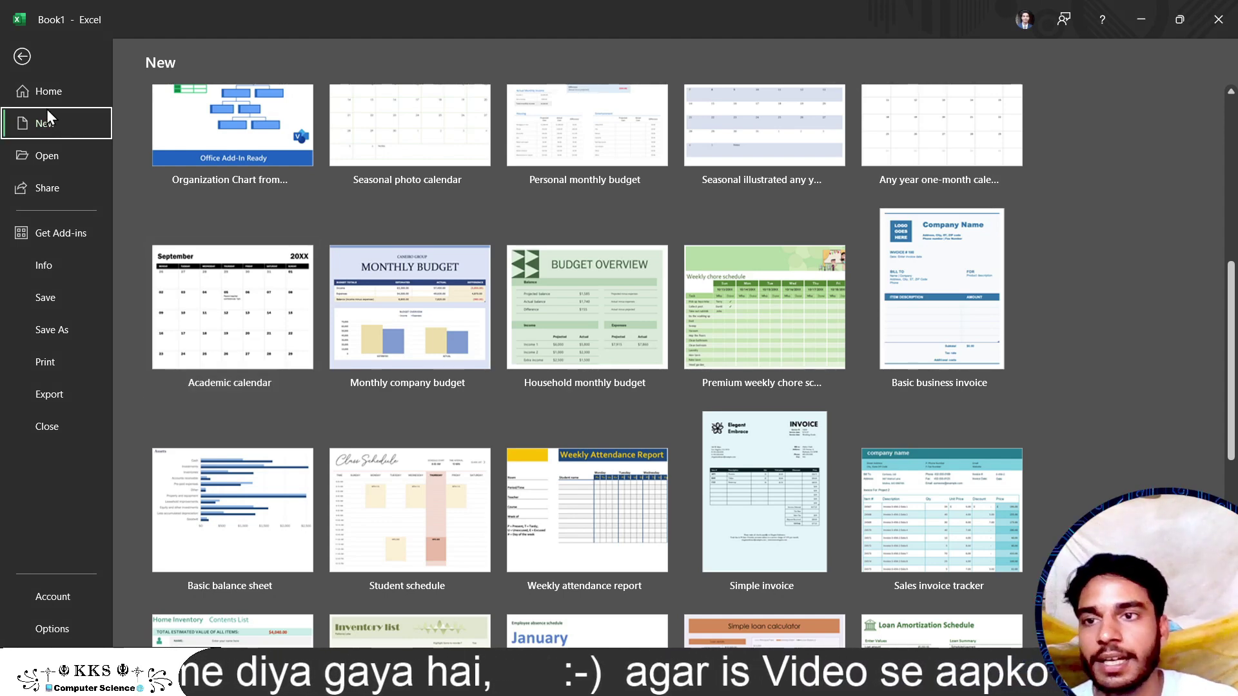
click(45, 103)
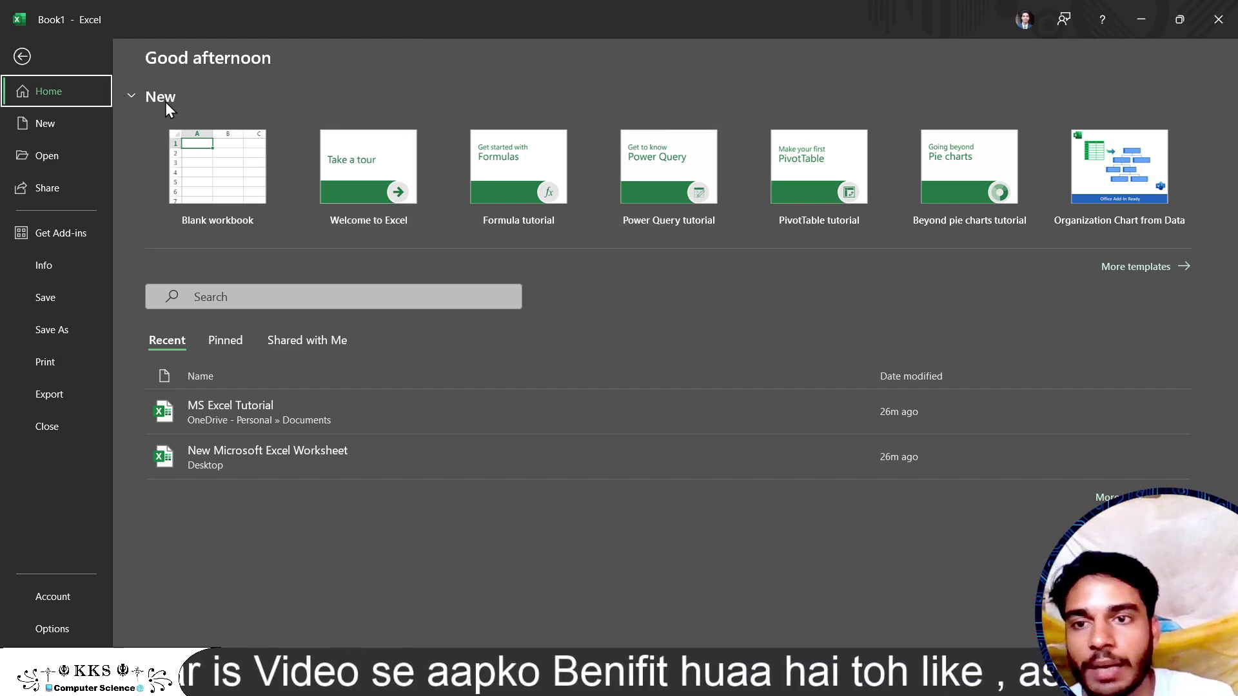
click(130, 95)
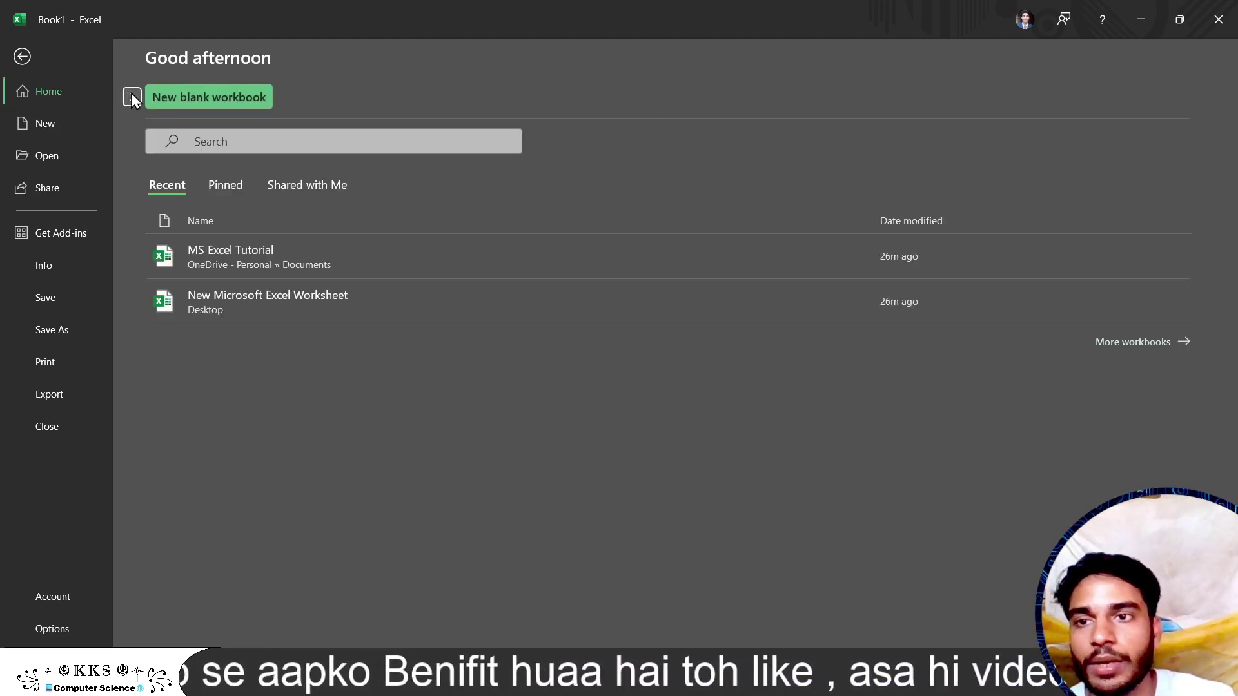
click(132, 97)
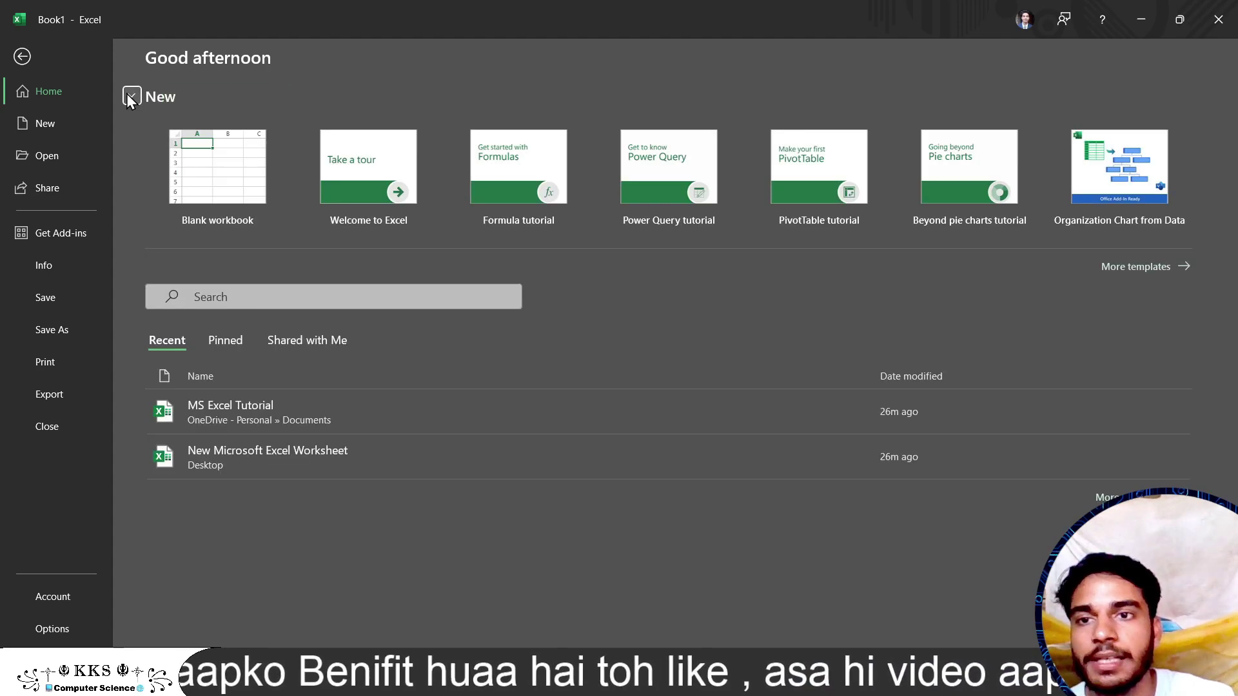
Show the Open page listing recent workbooks MS Excel Tutorial and New Microsoft Excel Worksheet
click(1141, 282)
scroll(621, 439, down, 3)
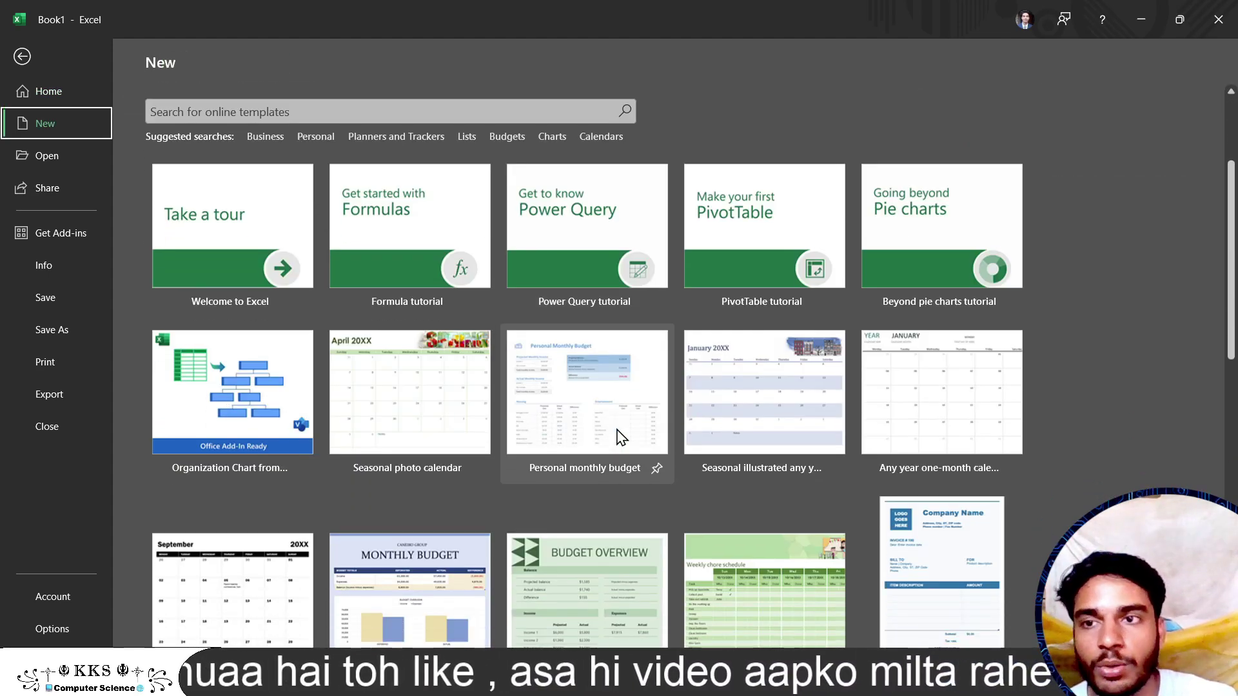
click(86, 155)
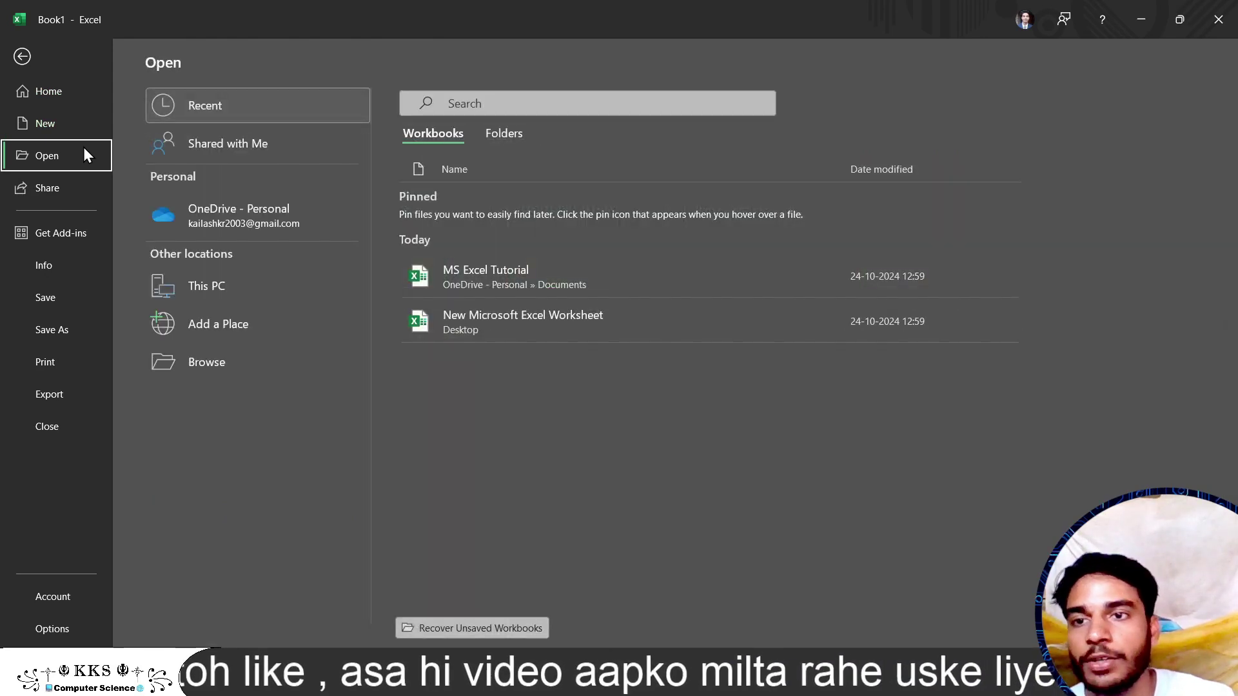
click(49, 118)
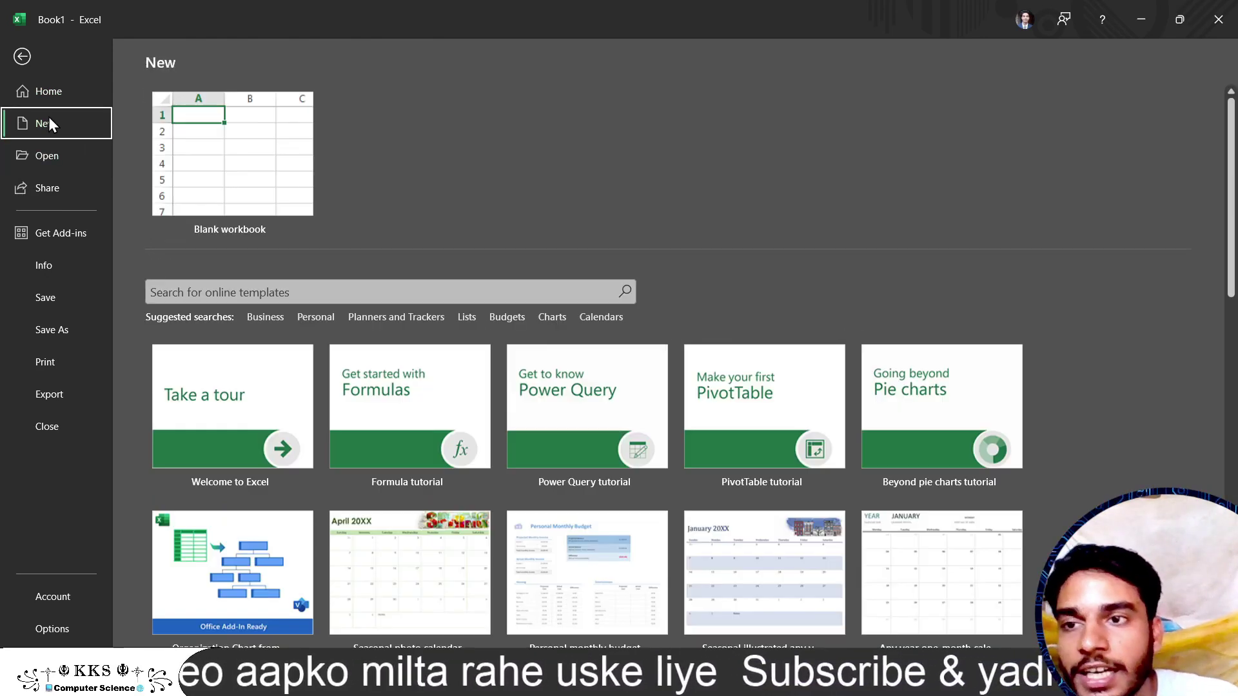
click(50, 151)
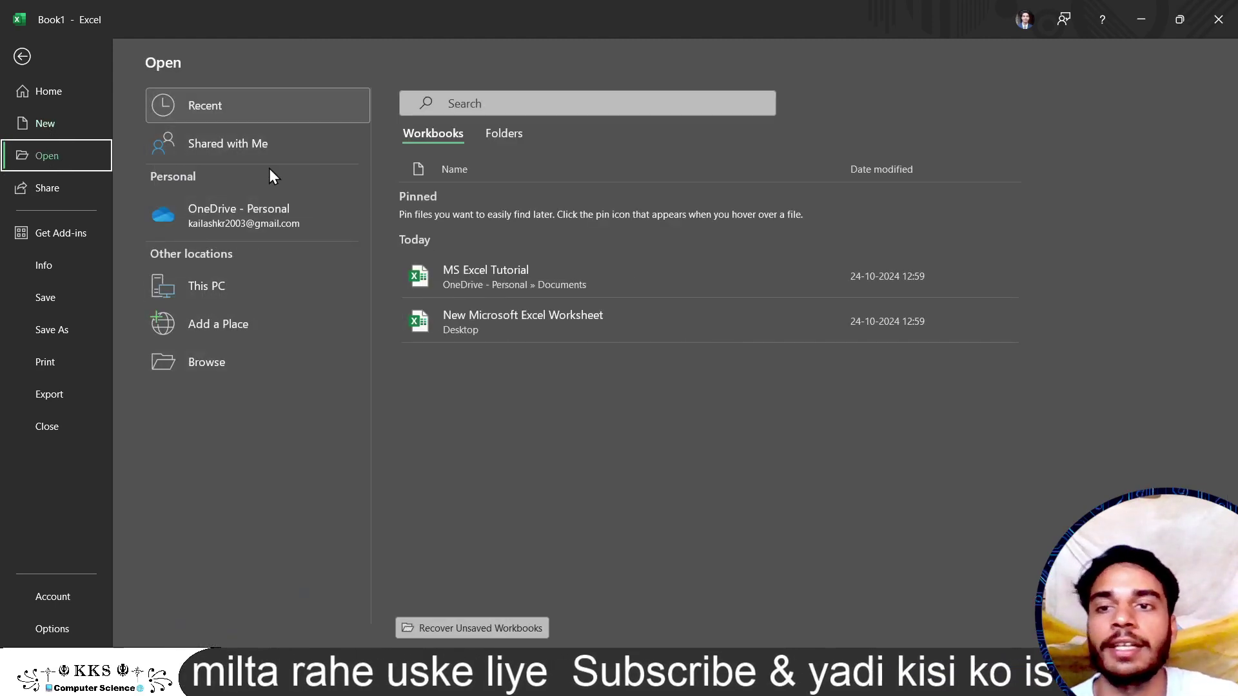
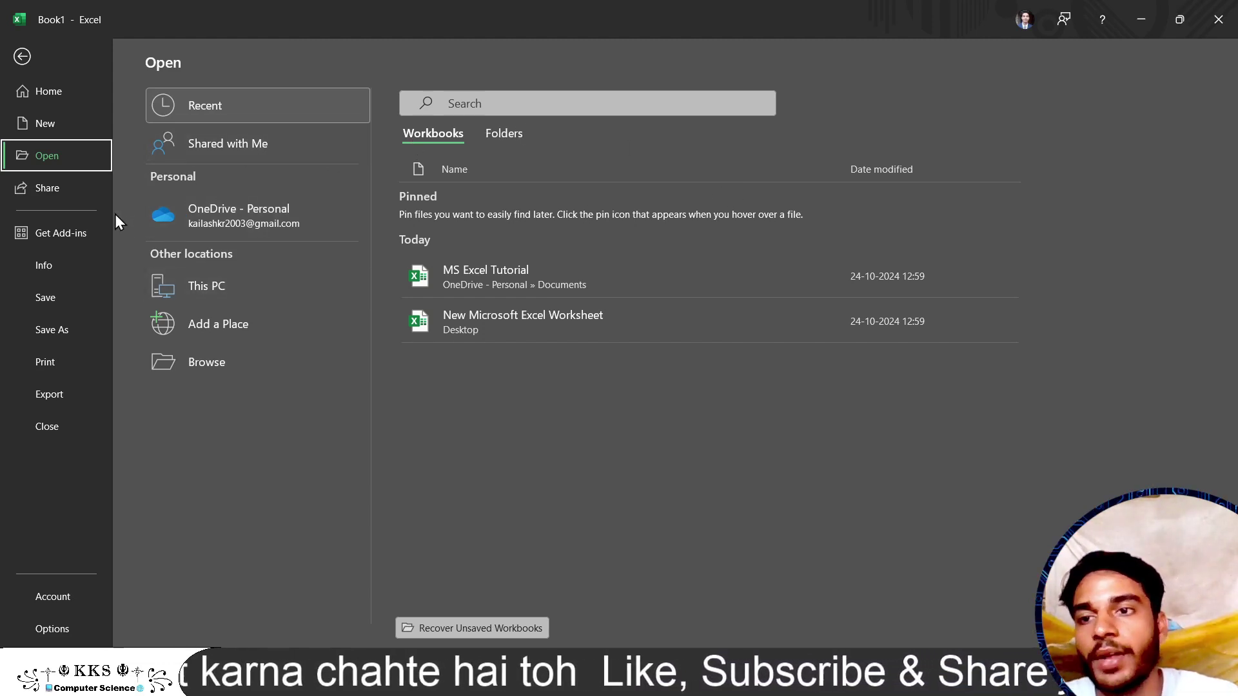
Look over the workbook's Share options, then go back to the File Home page
click(41, 187)
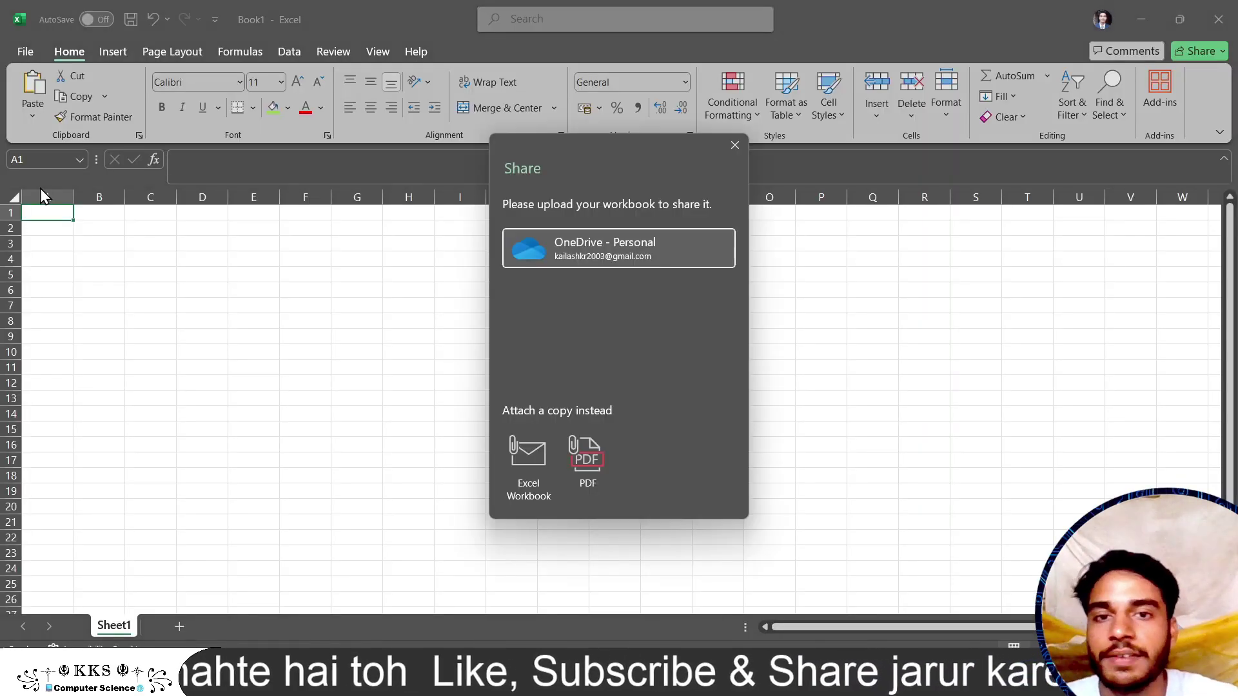
click(741, 142)
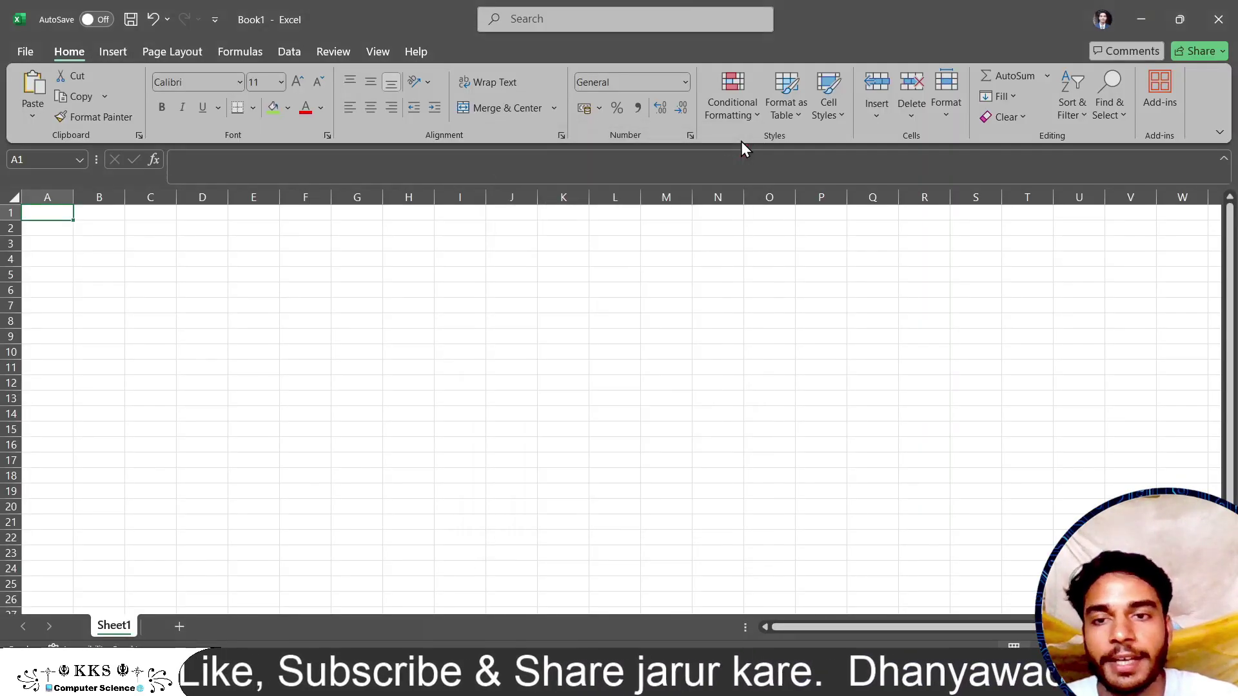
click(26, 51)
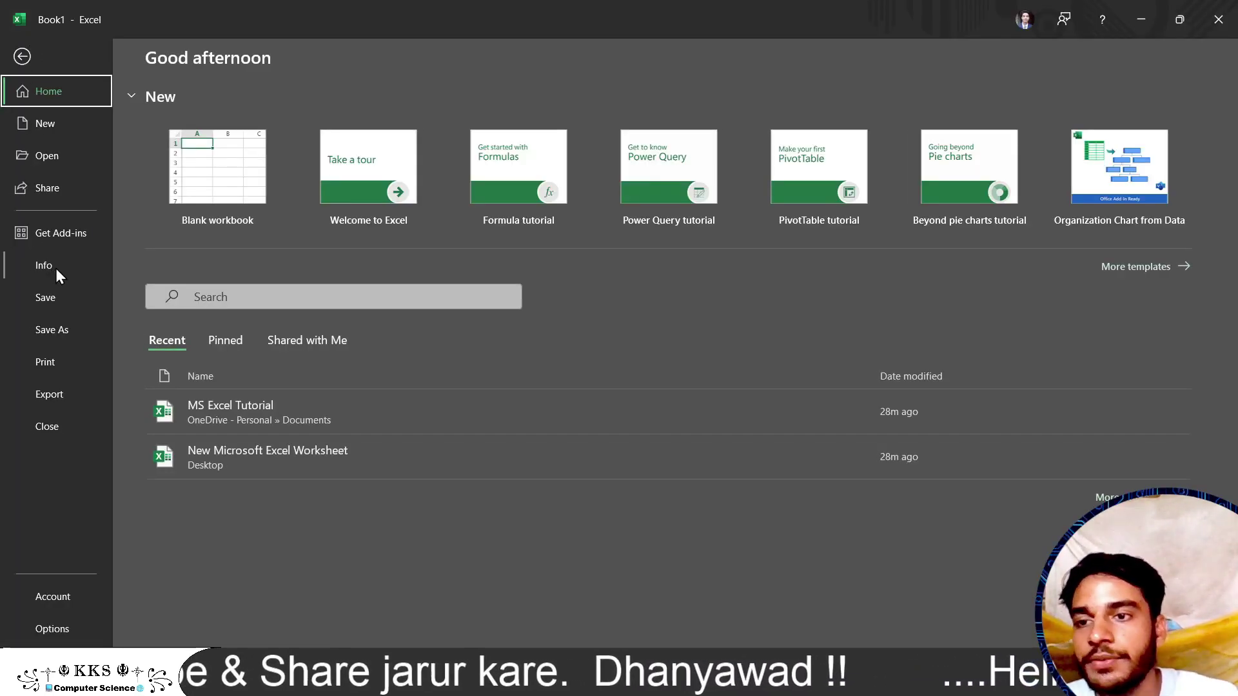
Scroll through the Info page properties, then bring up the Save As locations list
click(56, 269)
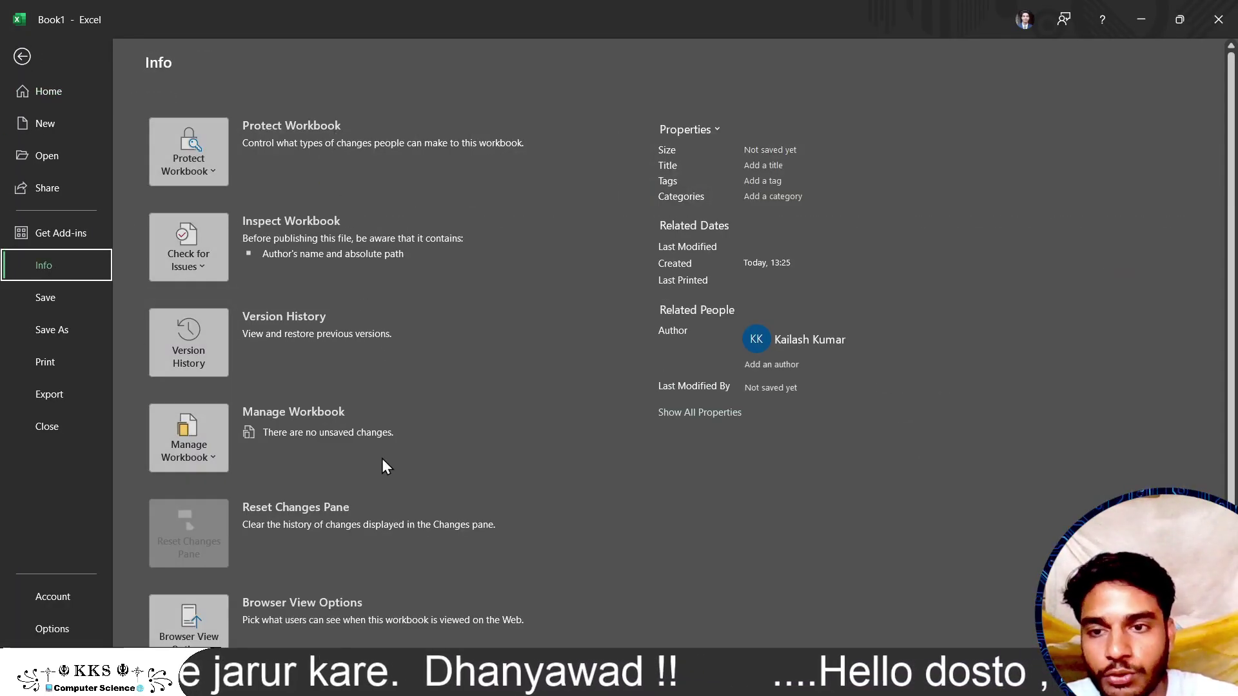
scroll(382, 461, down, 1)
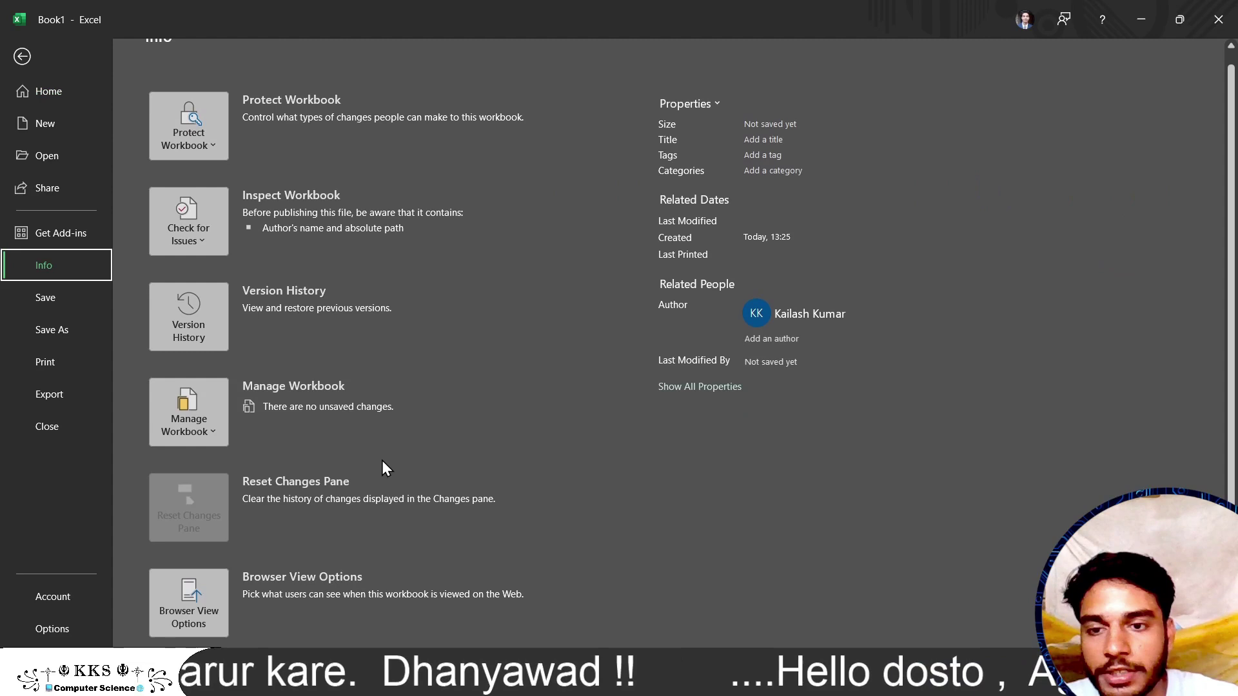
click(59, 300)
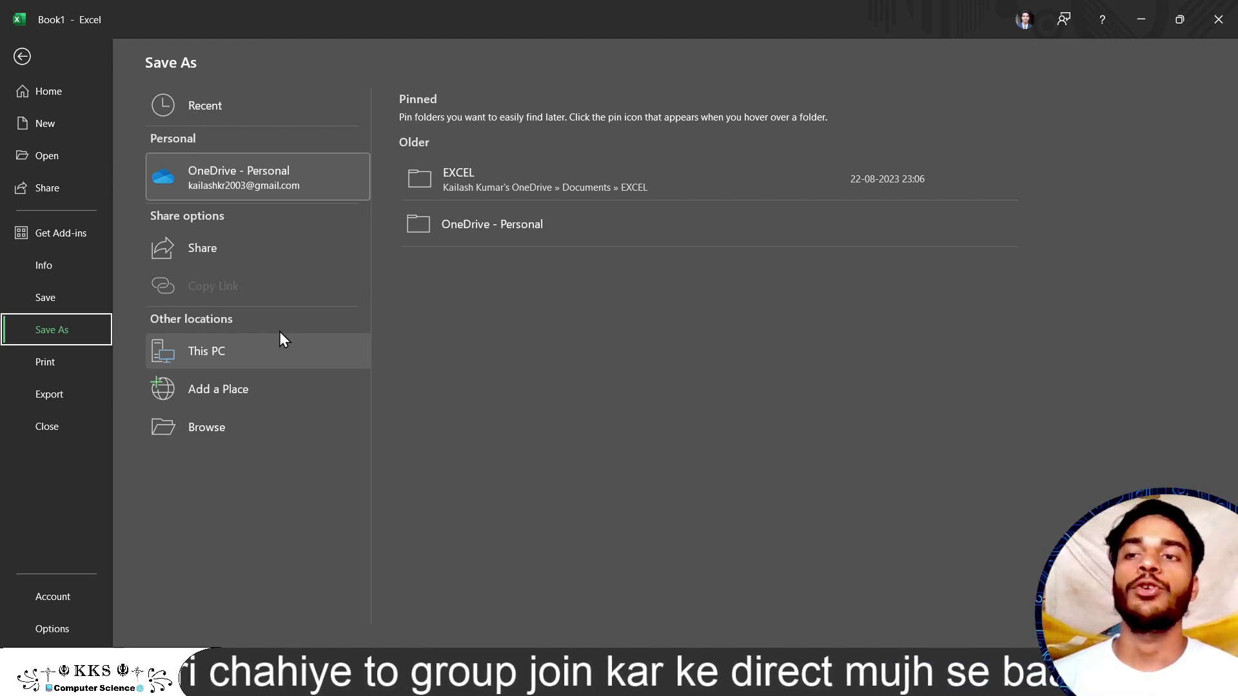
Check the Print page (Canon E470, A4 portrait), leaving the range at Print Active Sheets
click(77, 358)
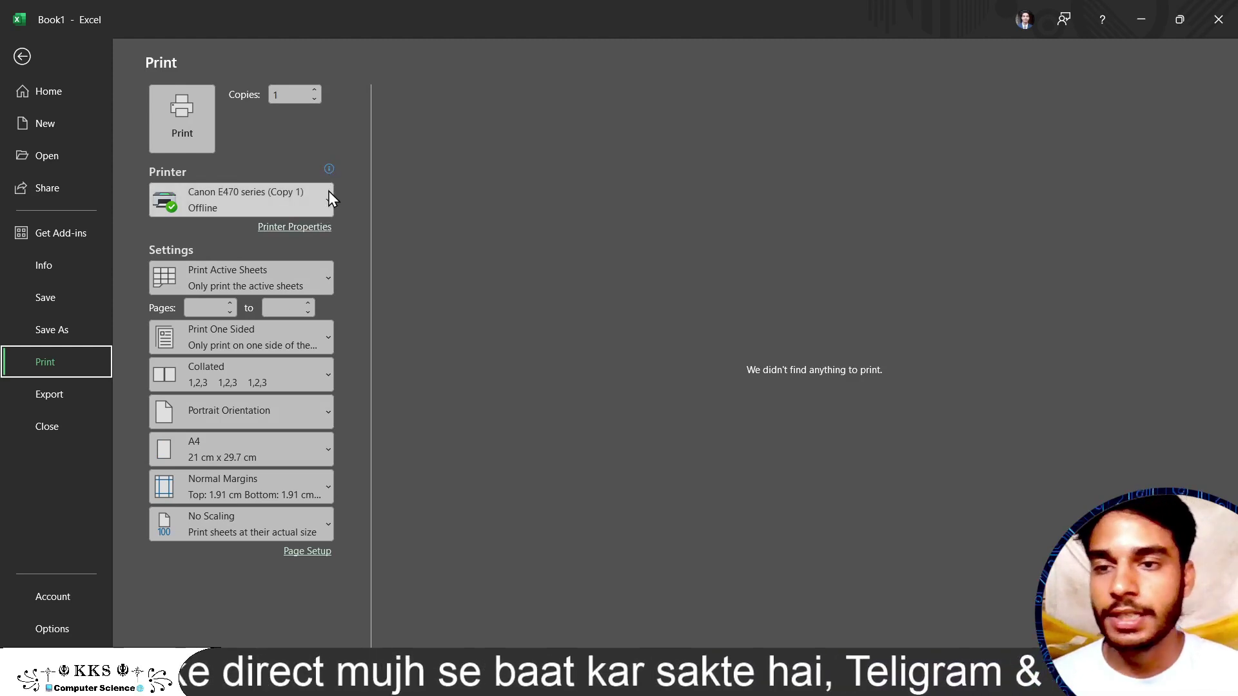
click(325, 276)
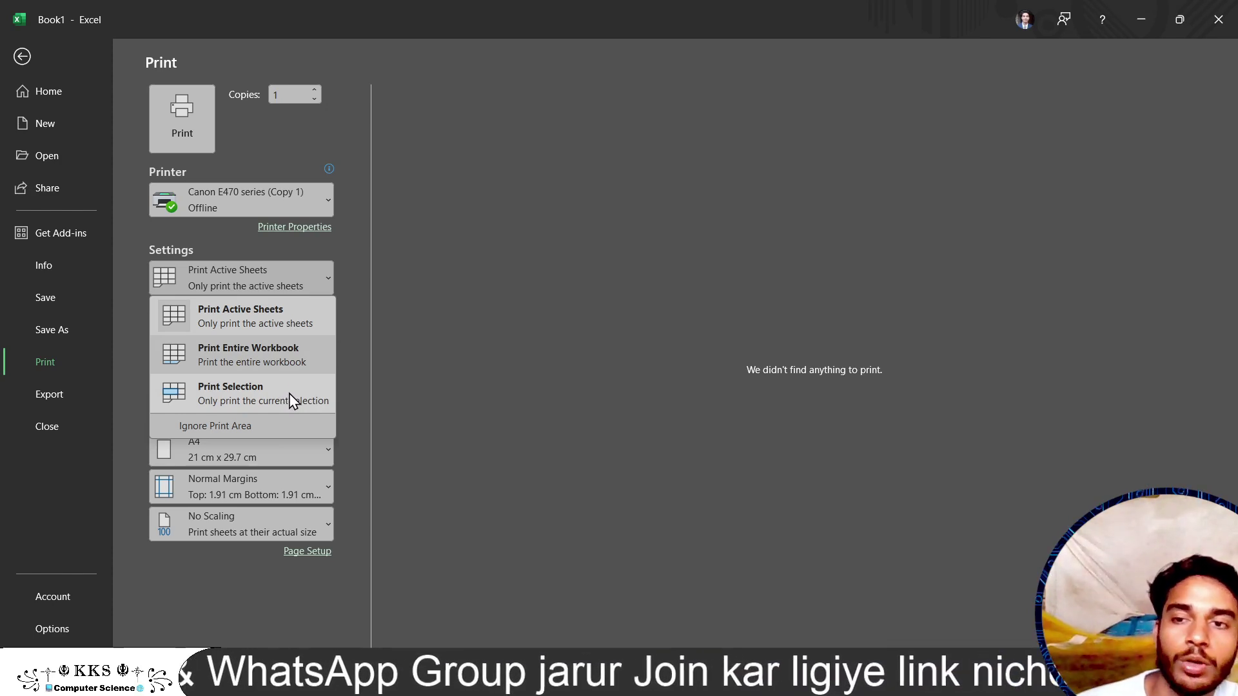
key(Escape)
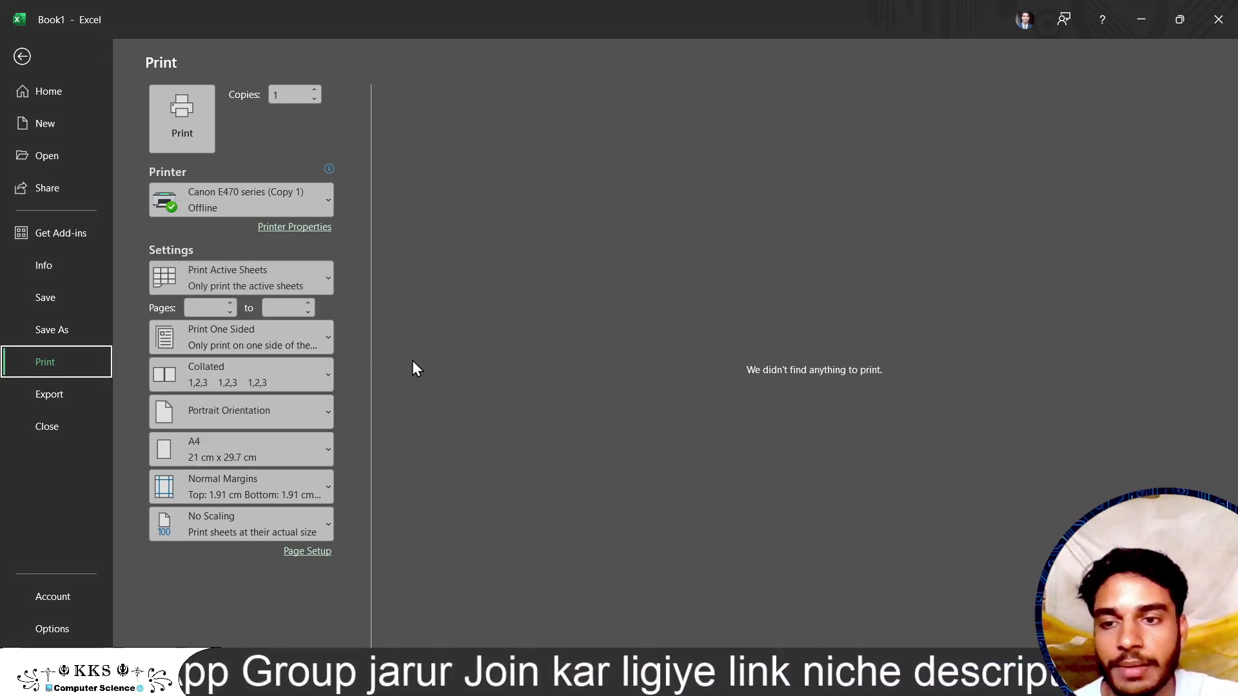
Open the MS Excel Tutorial workbook from the recent workbooks list
click(24, 55)
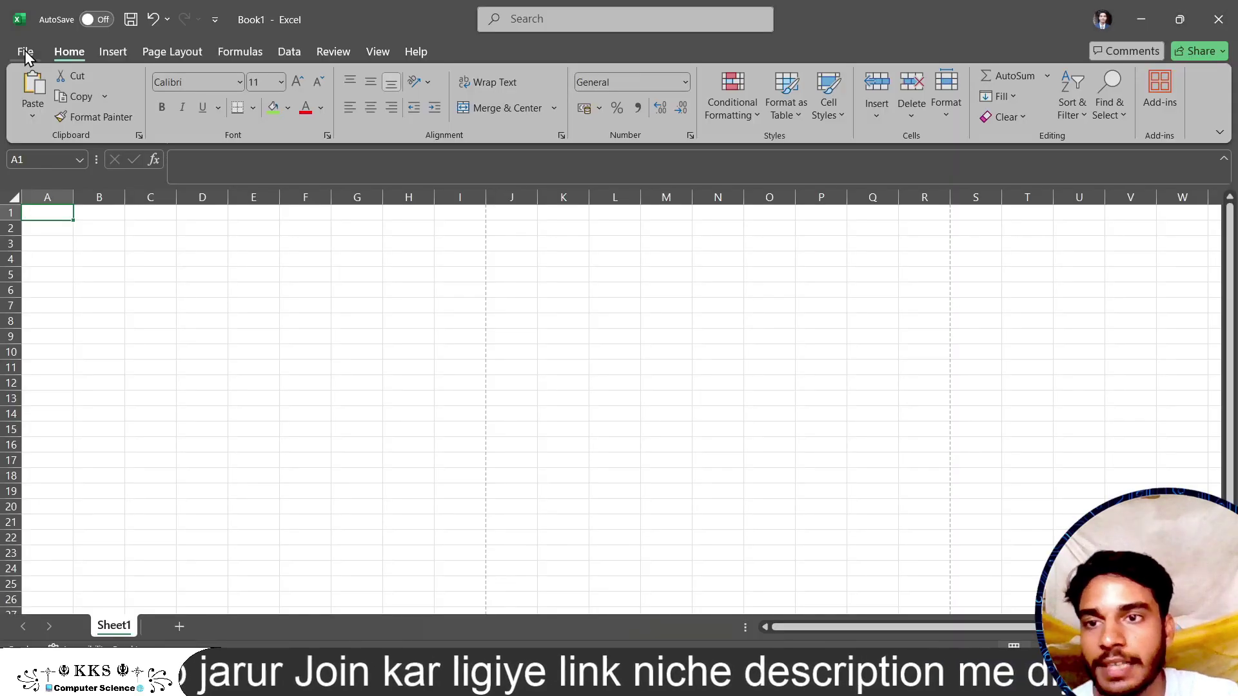
click(19, 50)
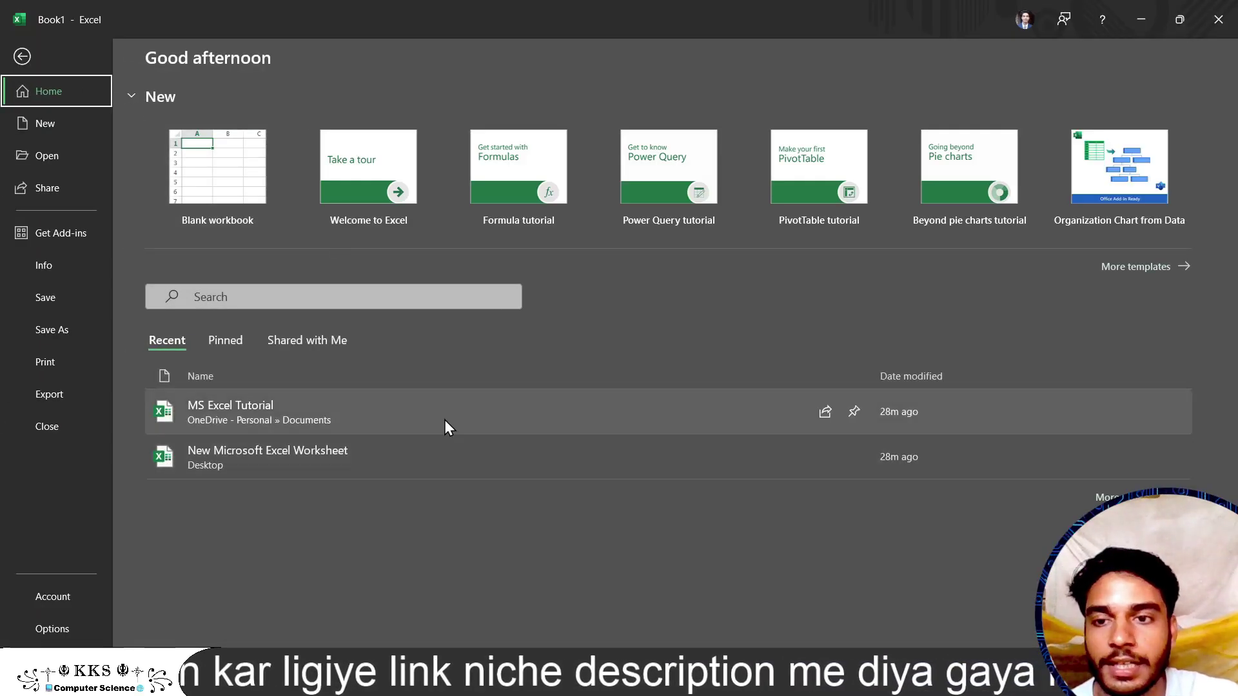
click(427, 407)
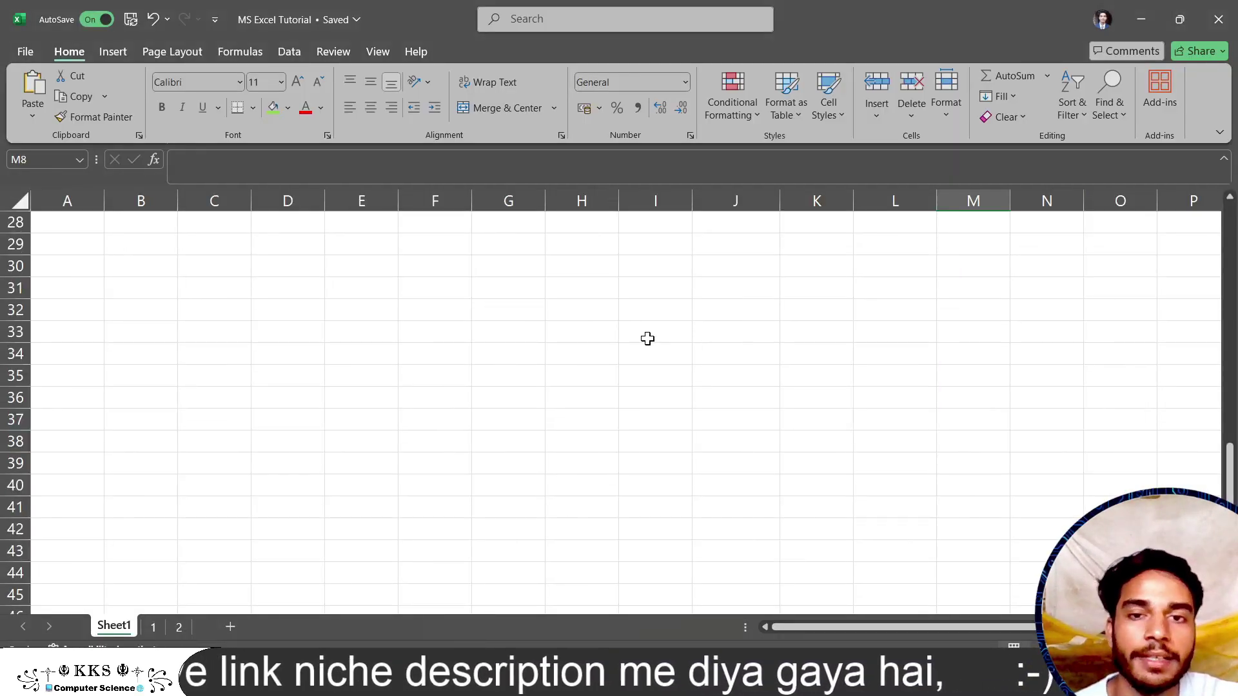
Select the yellow 1–100 table in C17:L26 and reopen the File view
scroll(644, 337, up, 4)
scroll(628, 337, up, 4)
scroll(644, 332, down, 3)
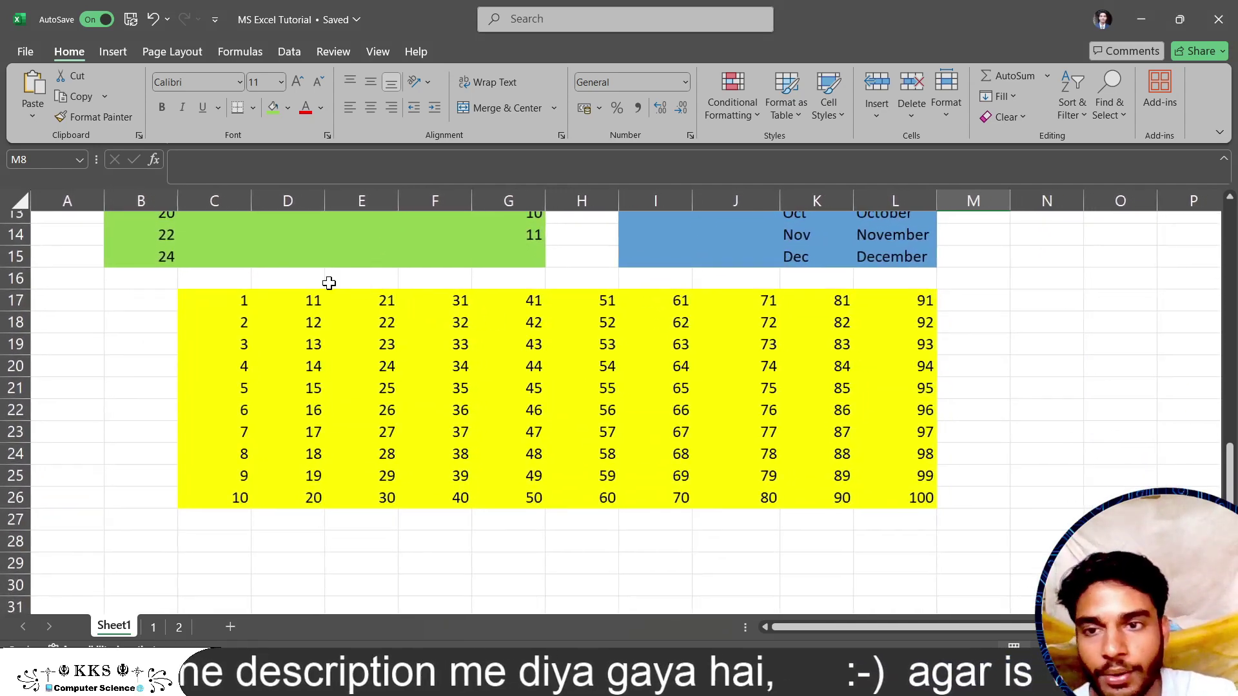
scroll(271, 297, up, 1)
drag(213, 307, 902, 500)
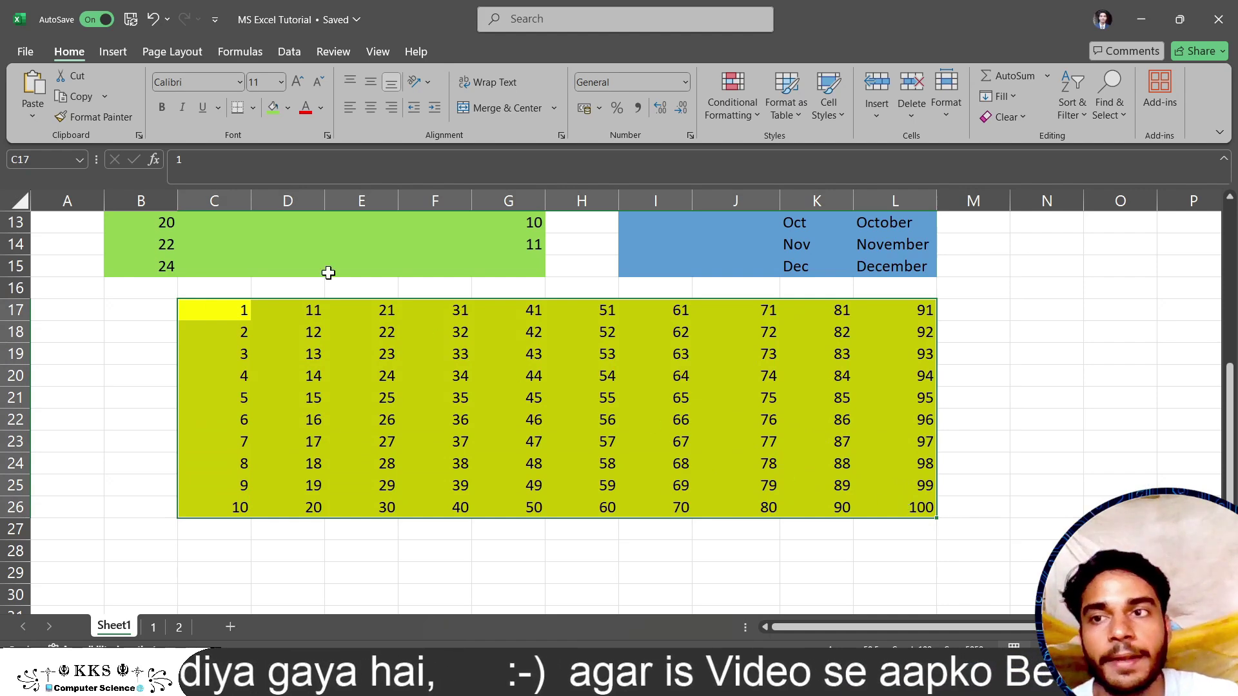
click(25, 51)
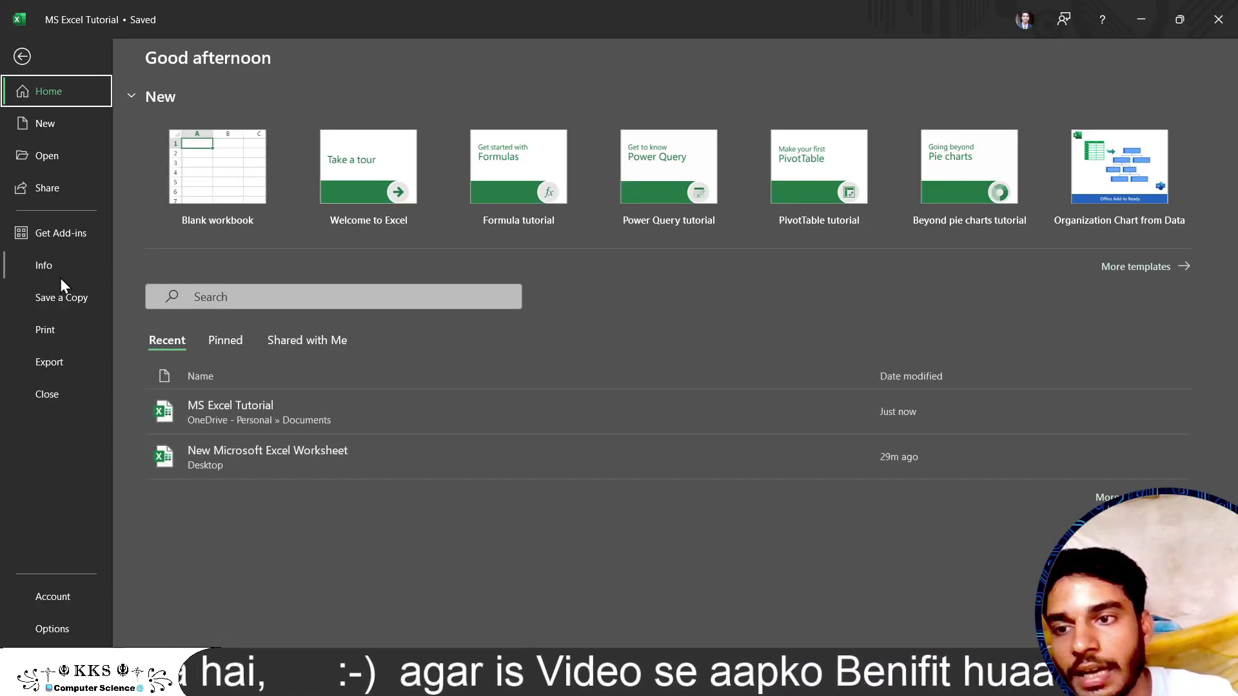
Set the print range to Print Selection, after trying Entire Workbook and Active Sheets
click(59, 336)
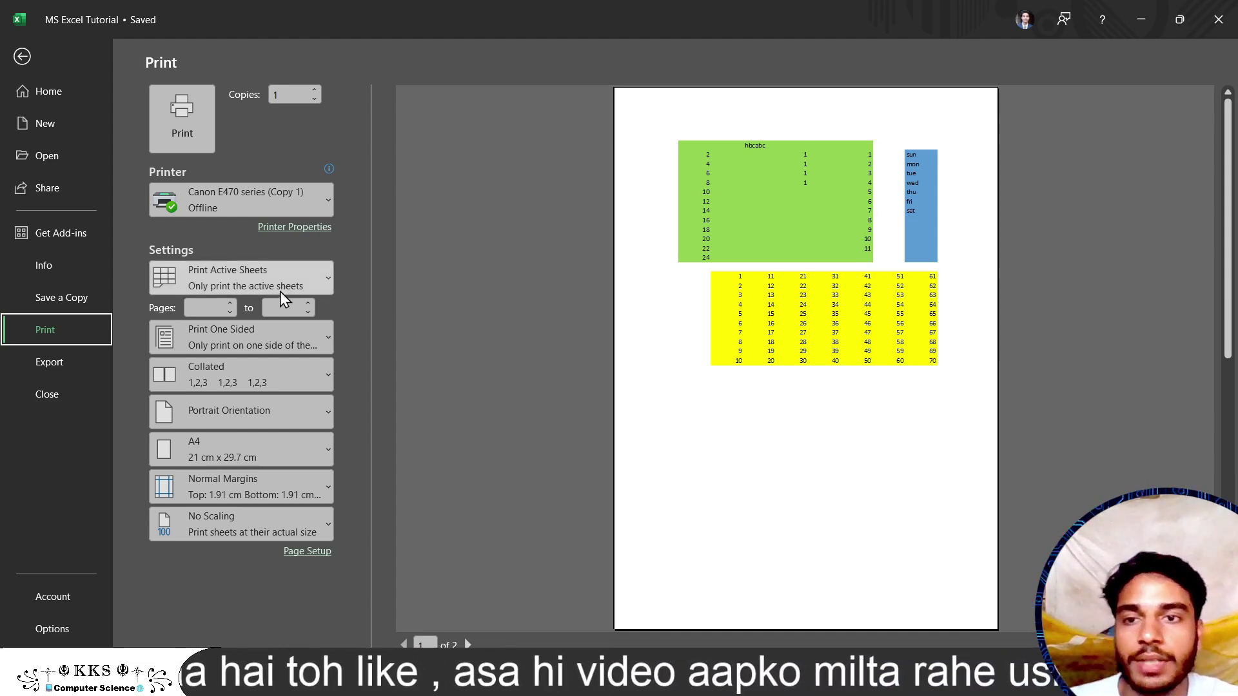
click(318, 281)
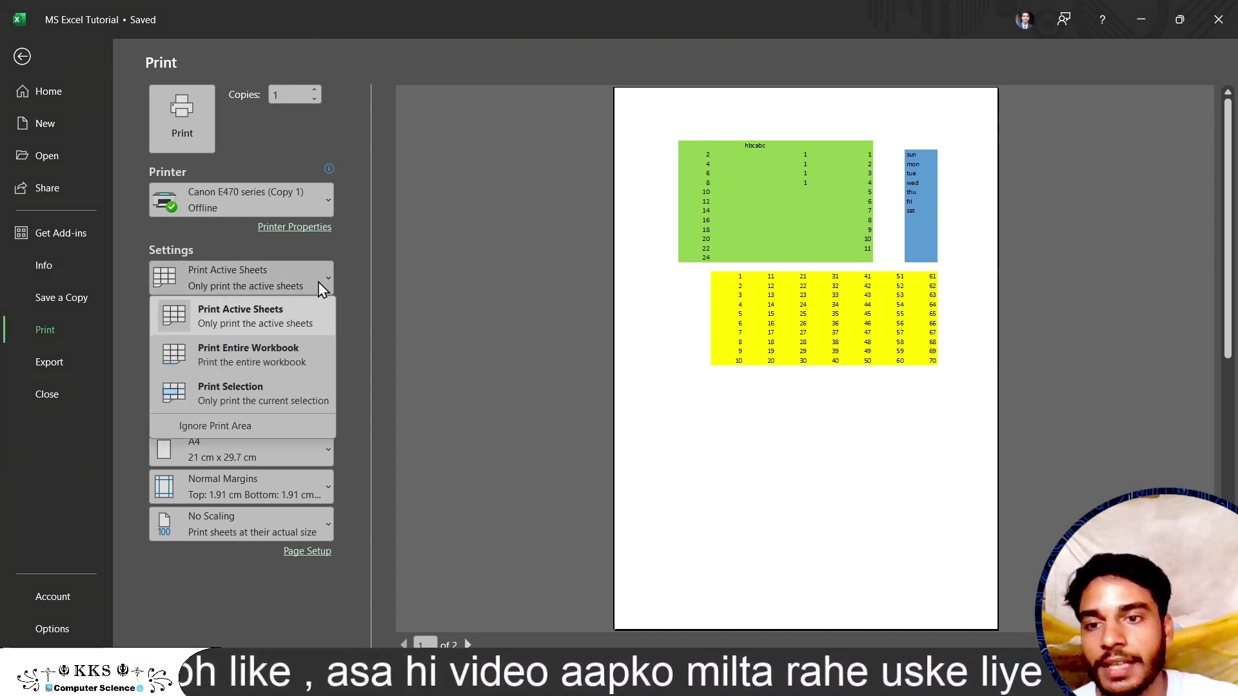
click(242, 386)
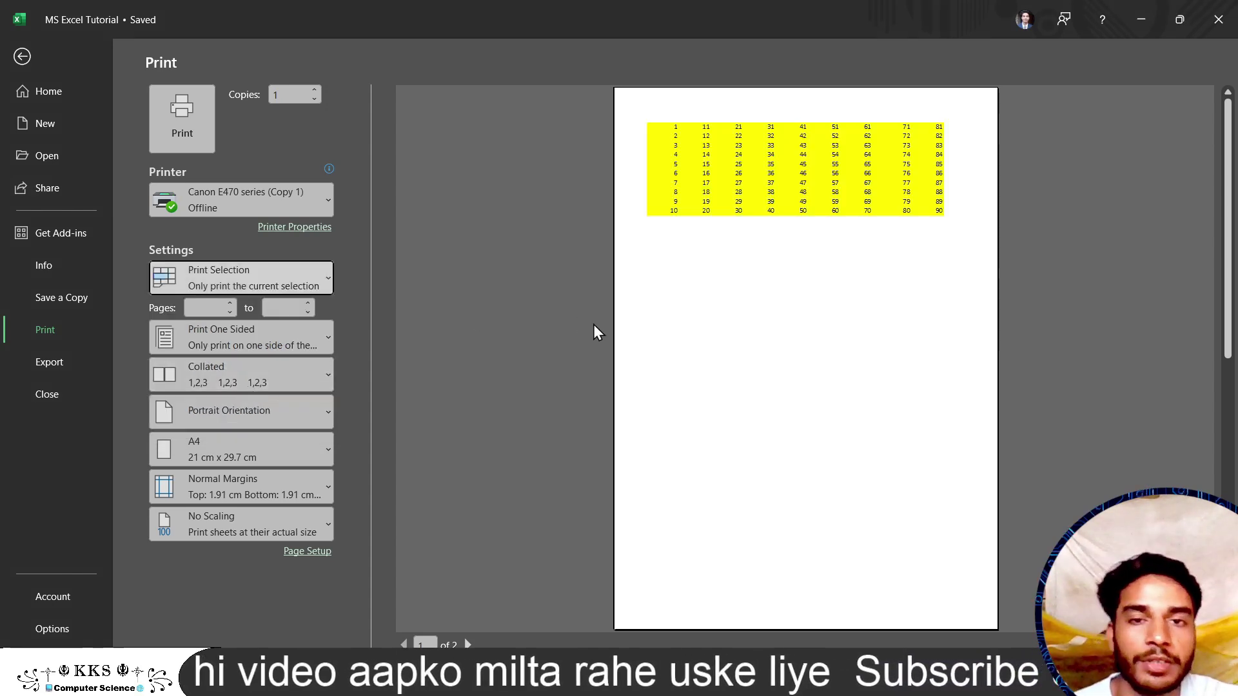
click(331, 281)
click(250, 341)
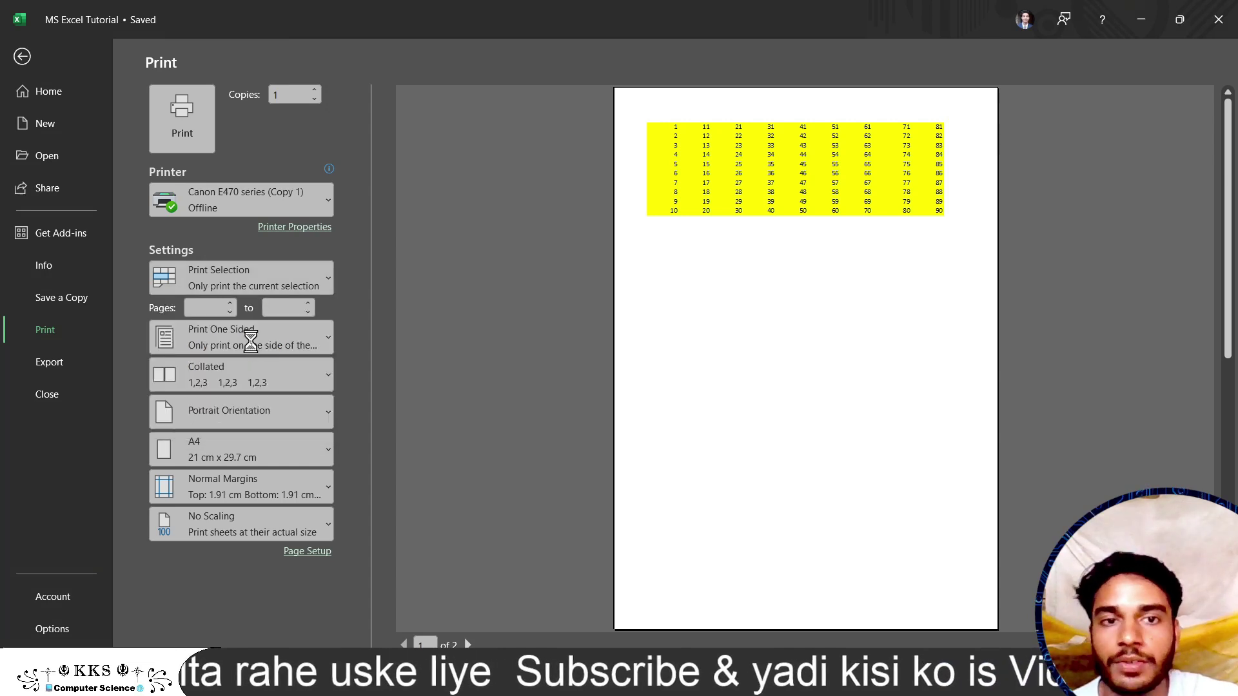
click(310, 281)
click(286, 314)
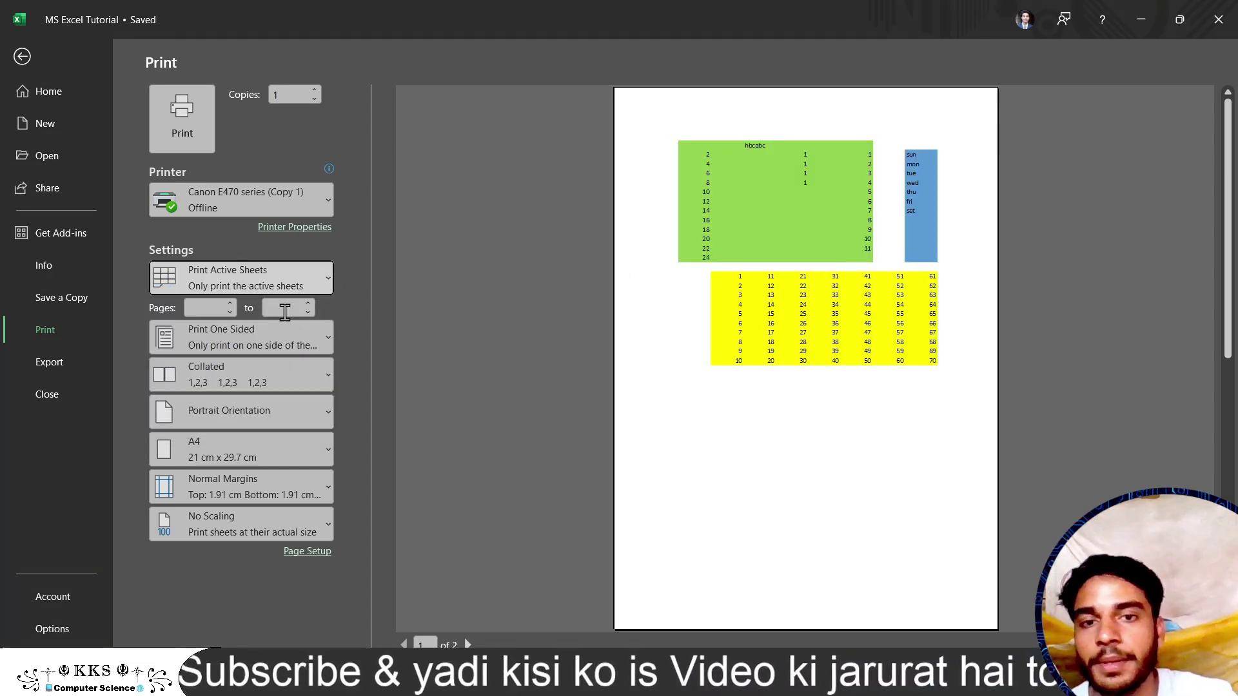
click(321, 279)
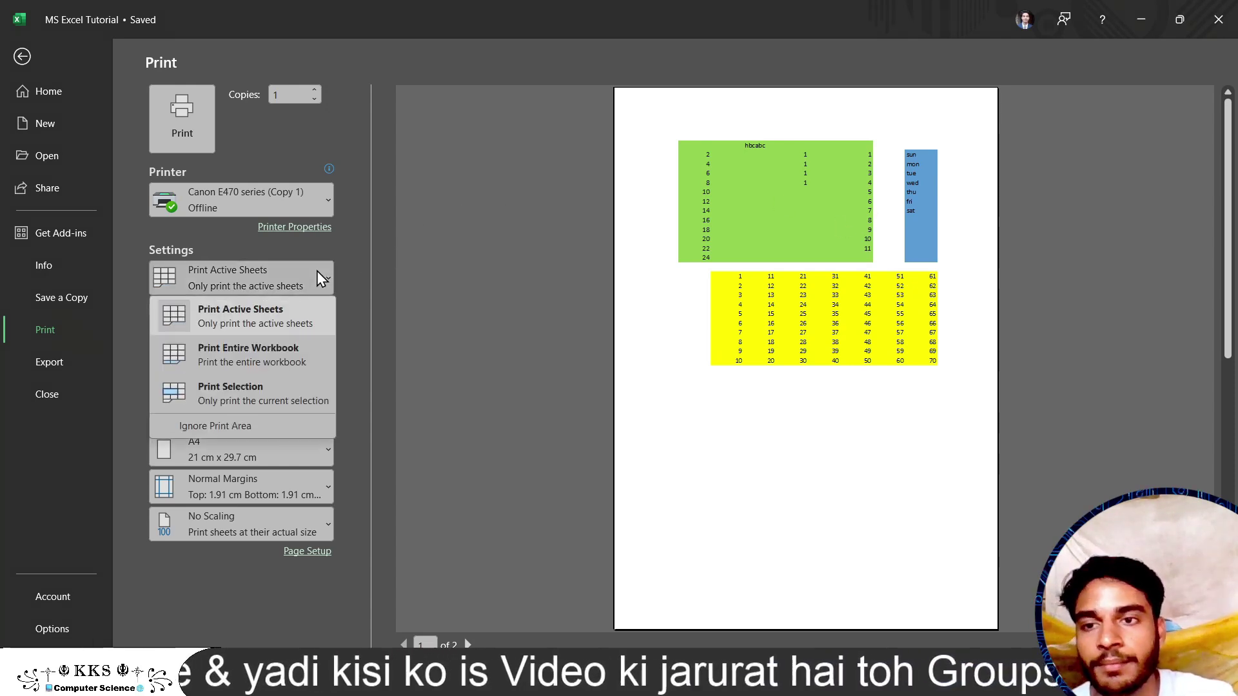
click(264, 390)
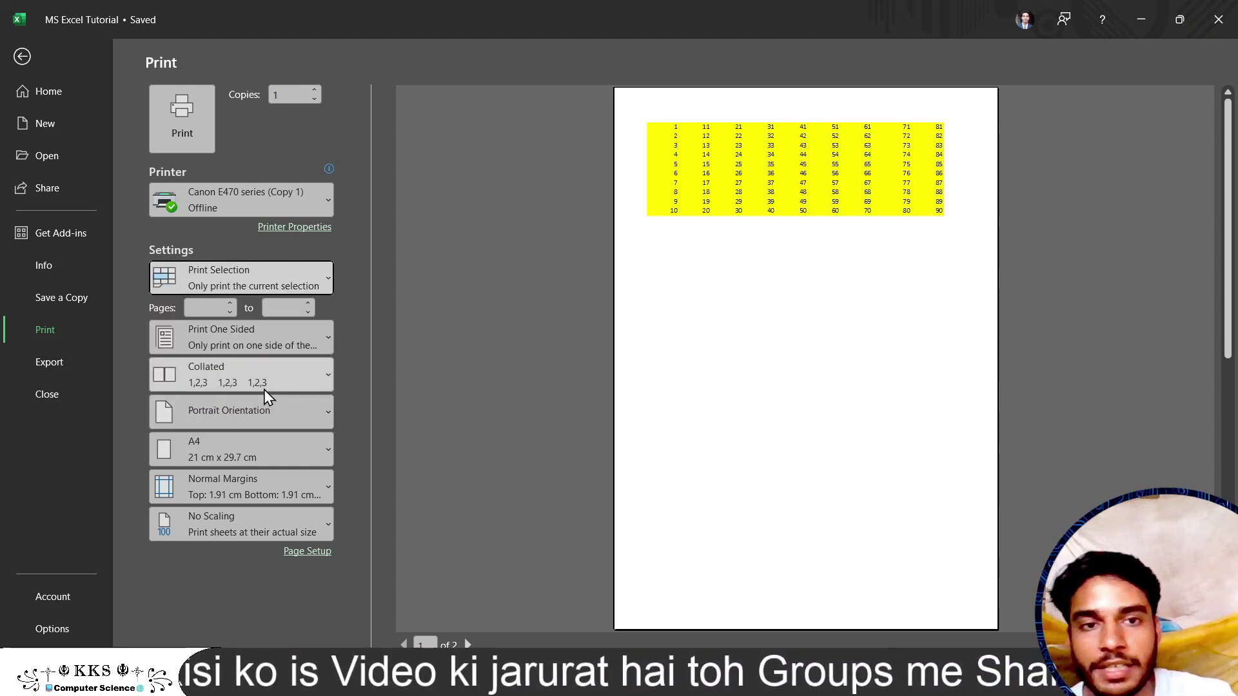
Keep the printout Collated, Portrait orientation and A4 paper size
click(317, 385)
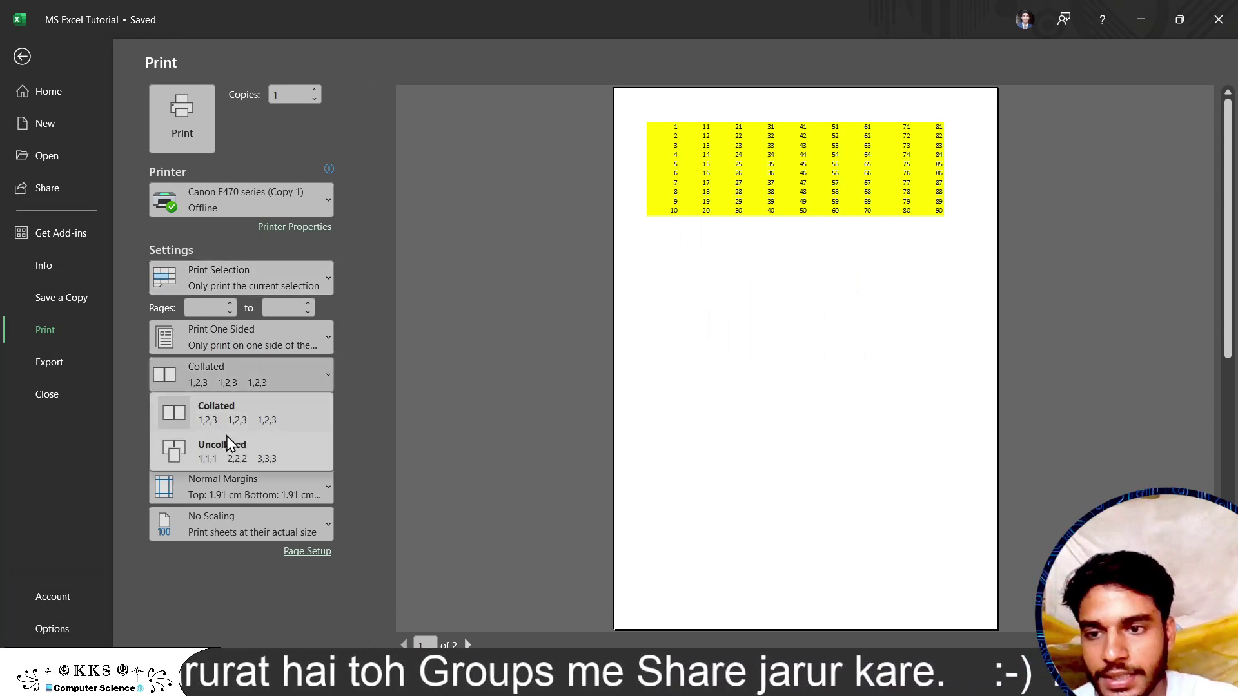
click(301, 371)
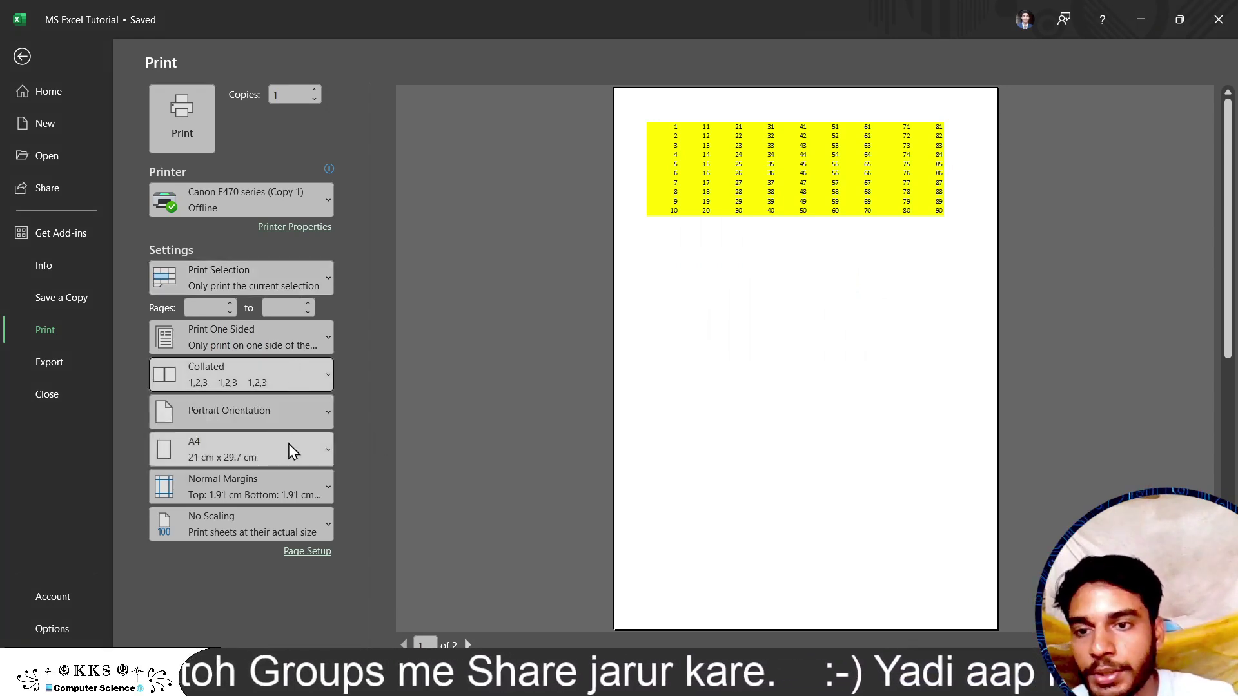
click(326, 407)
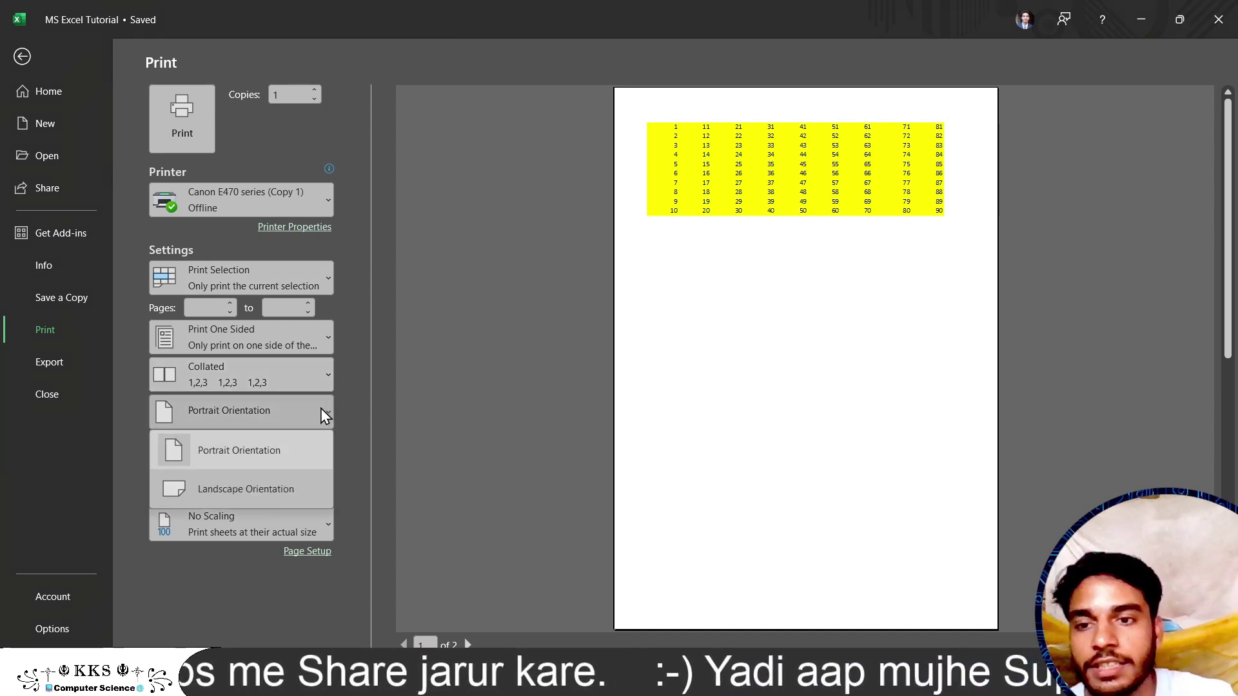
click(282, 460)
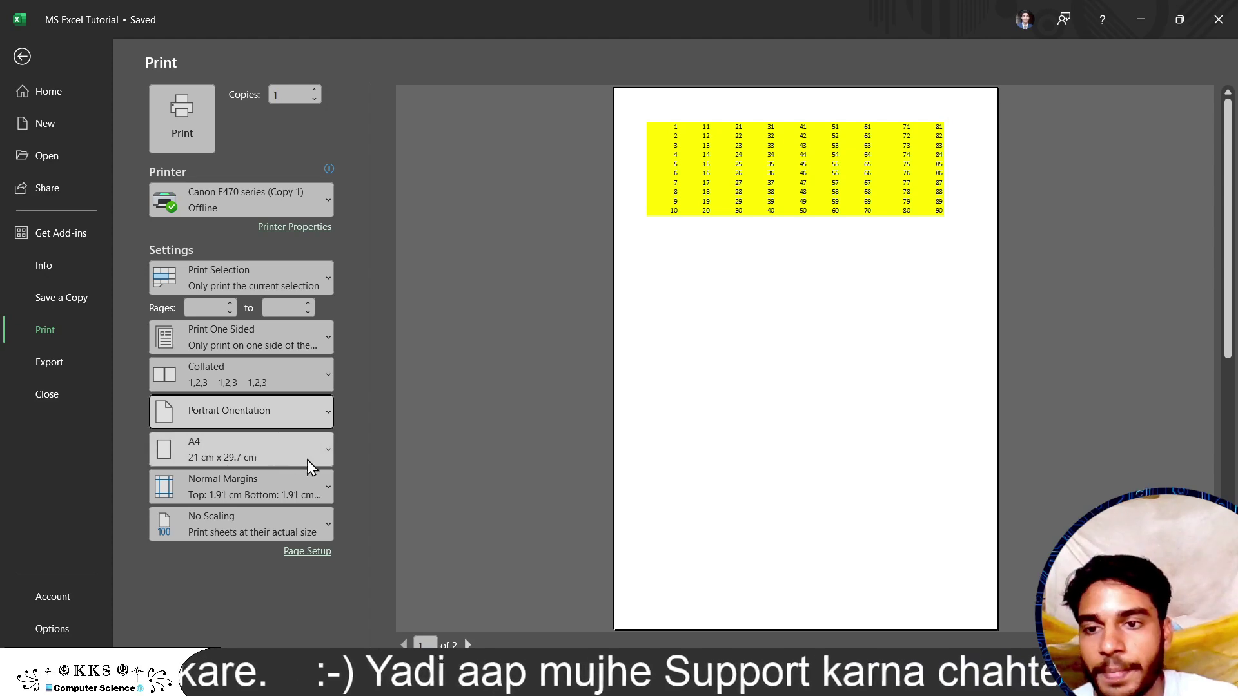
click(308, 447)
click(307, 448)
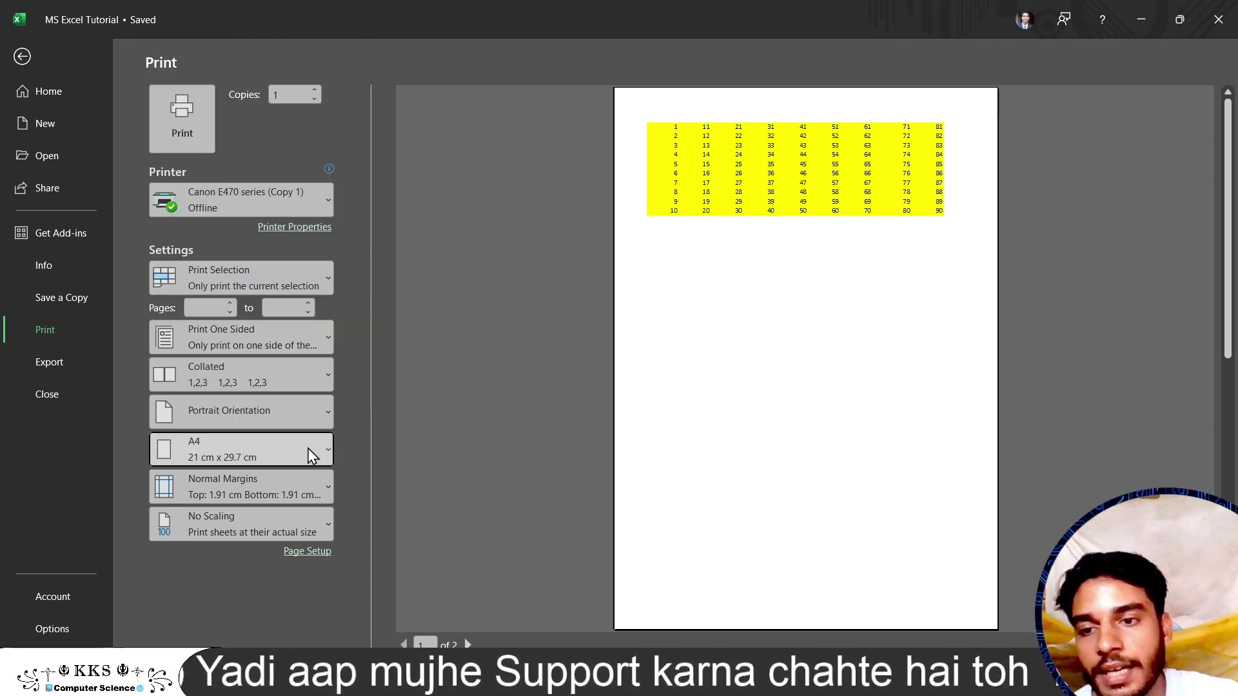
Choose Narrow margins so the table fits on one page, leaving scaling unchanged
click(304, 486)
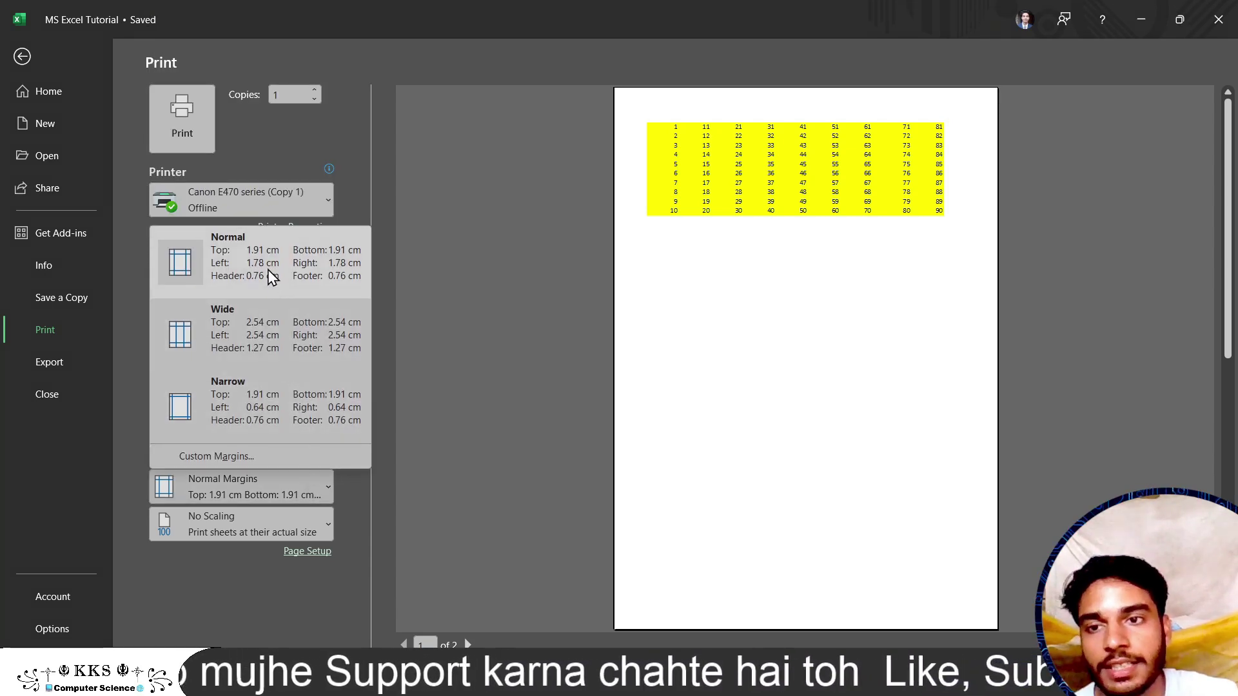
click(232, 405)
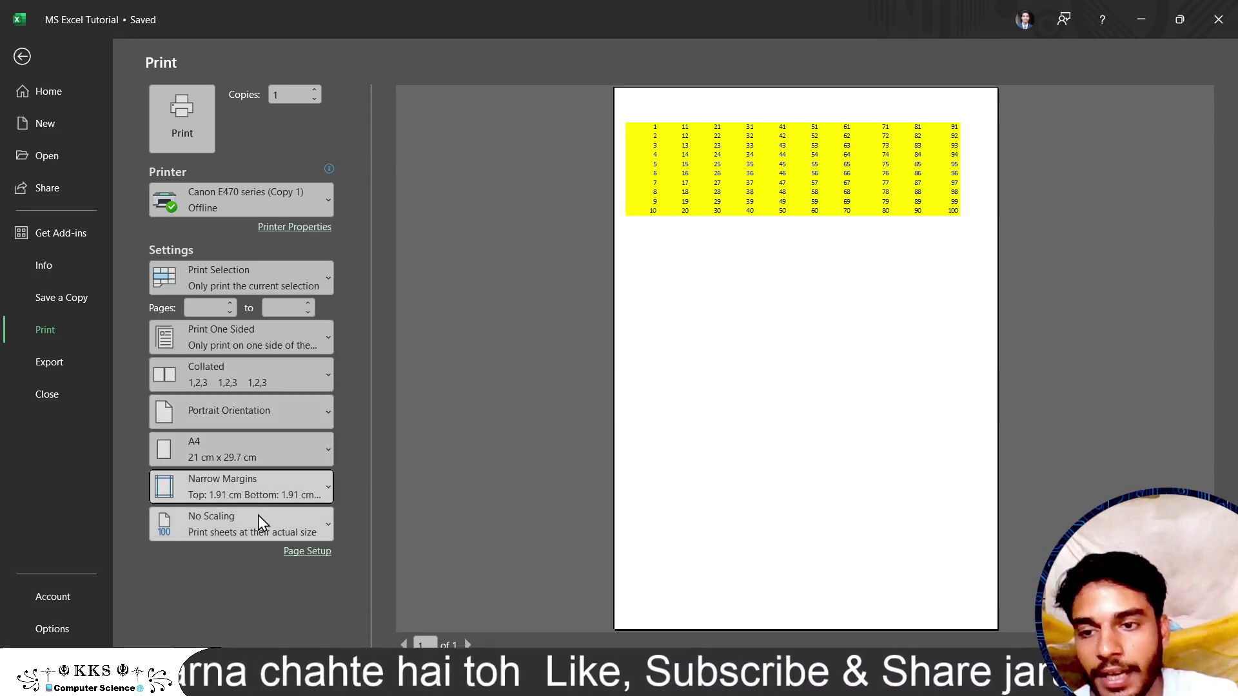
click(291, 520)
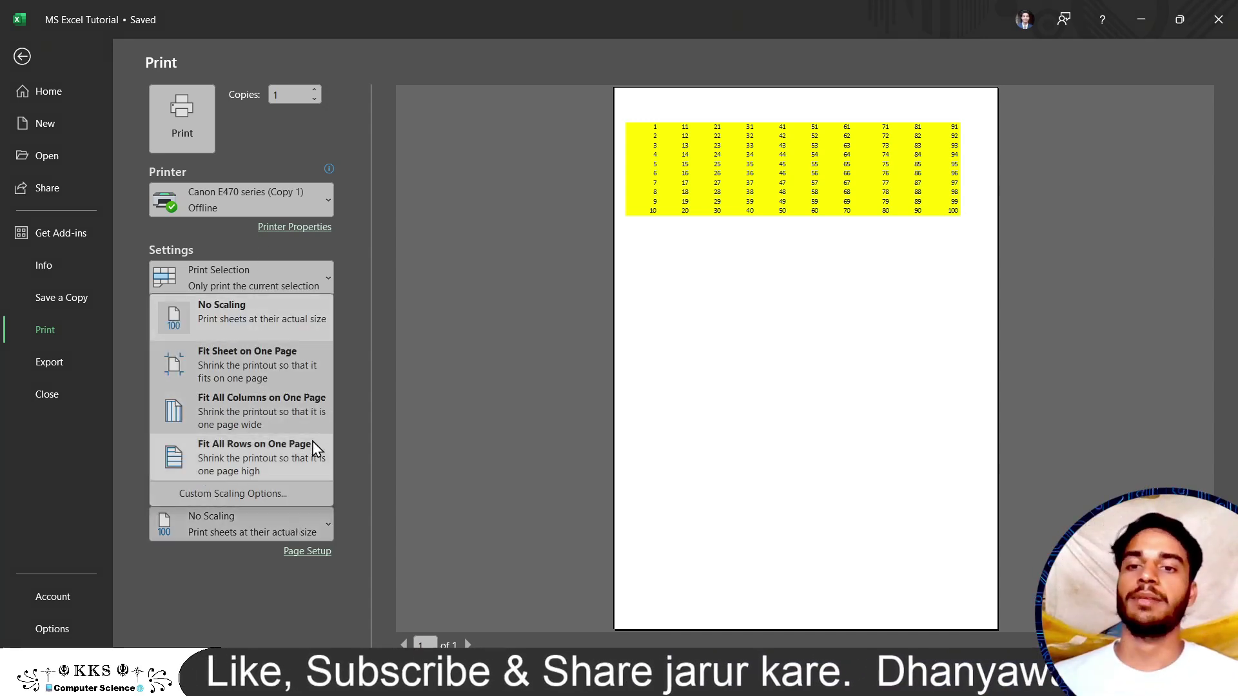
click(311, 527)
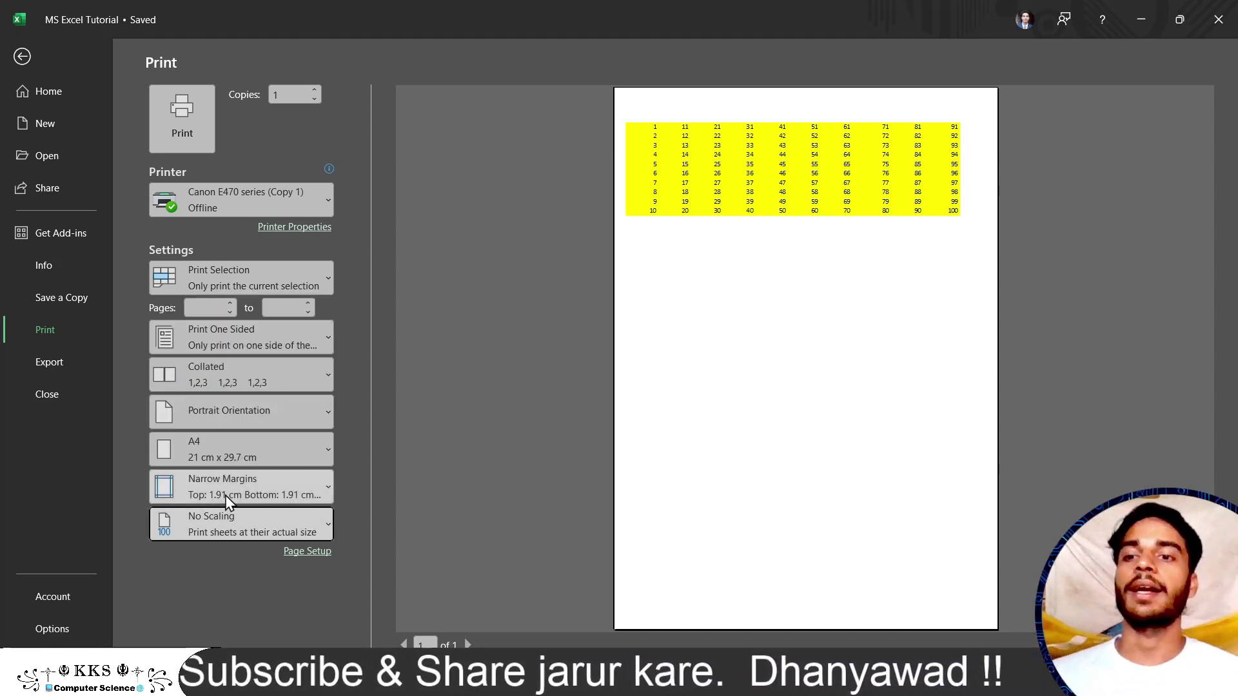
Glance at the Export options, then go back to the worksheet with the C17:L26 table
click(59, 370)
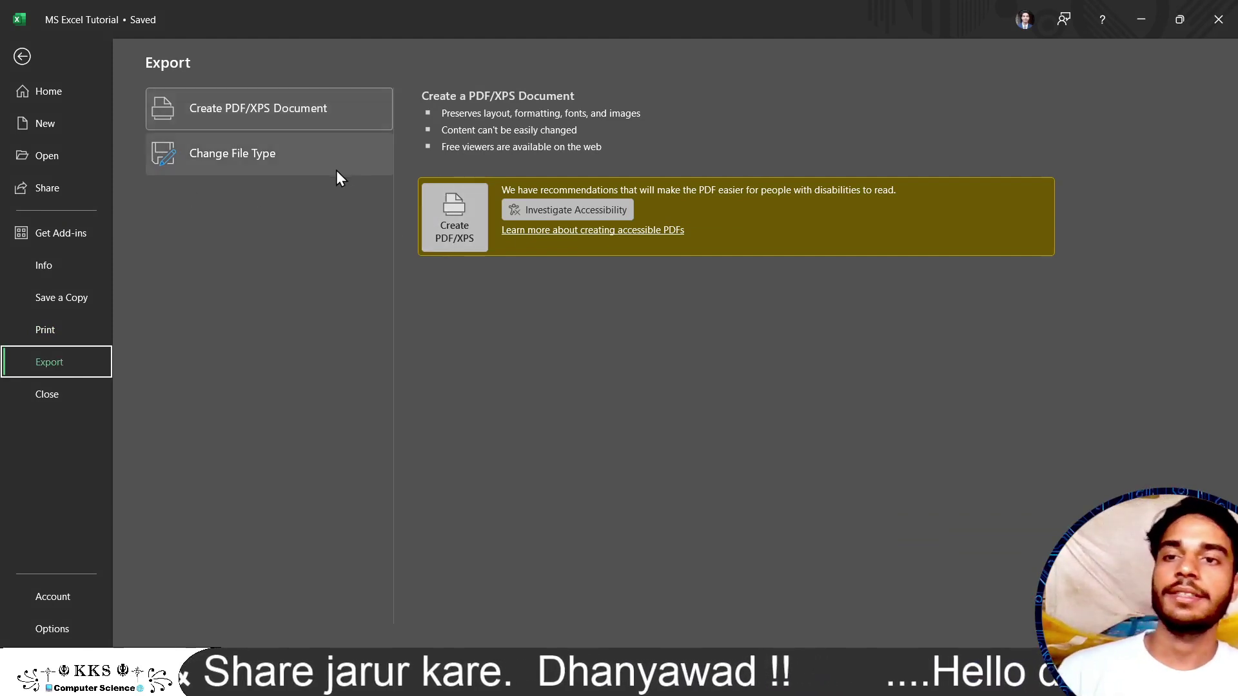
click(21, 58)
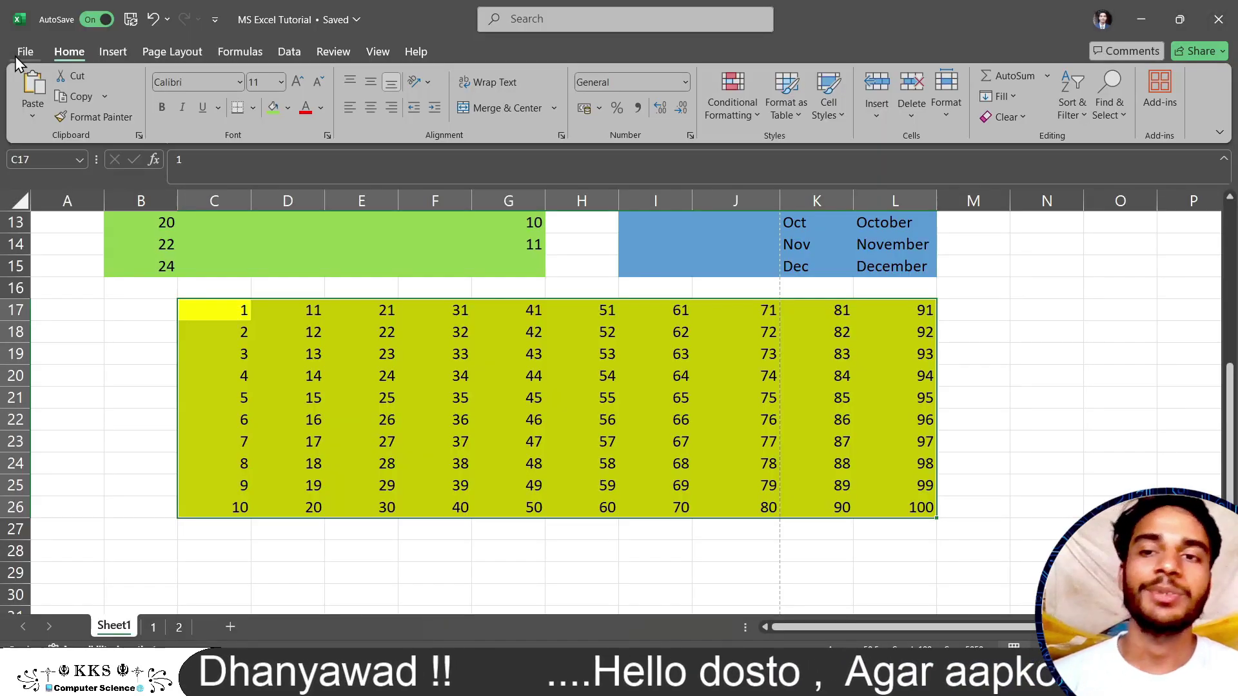
click(225, 526)
scroll(225, 526, up, 1)
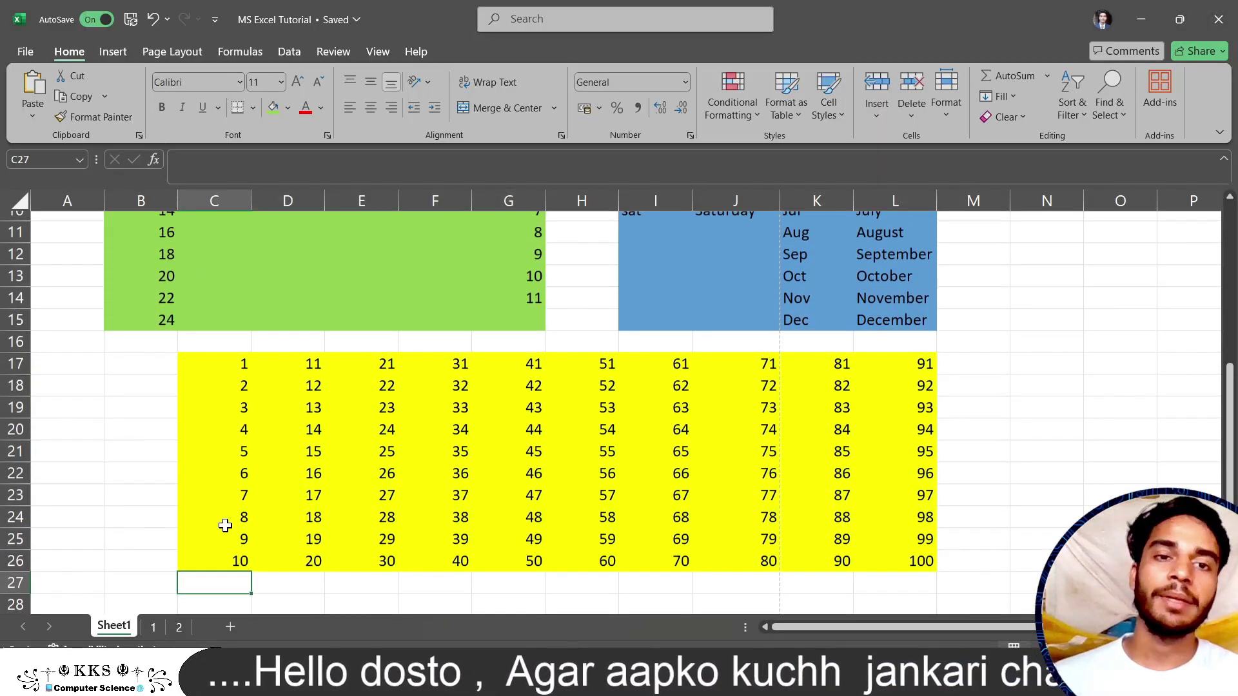
ctrl+scroll(225, 526, down, 2)
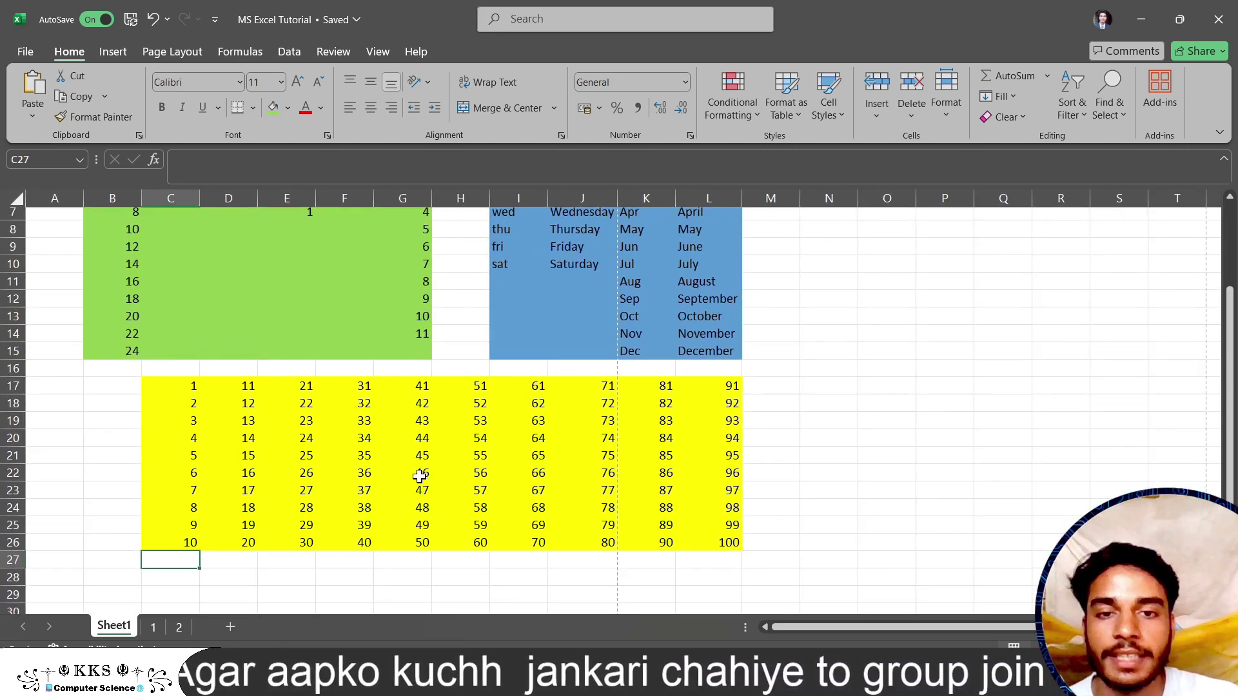
ctrl+scroll(420, 476, up, 2)
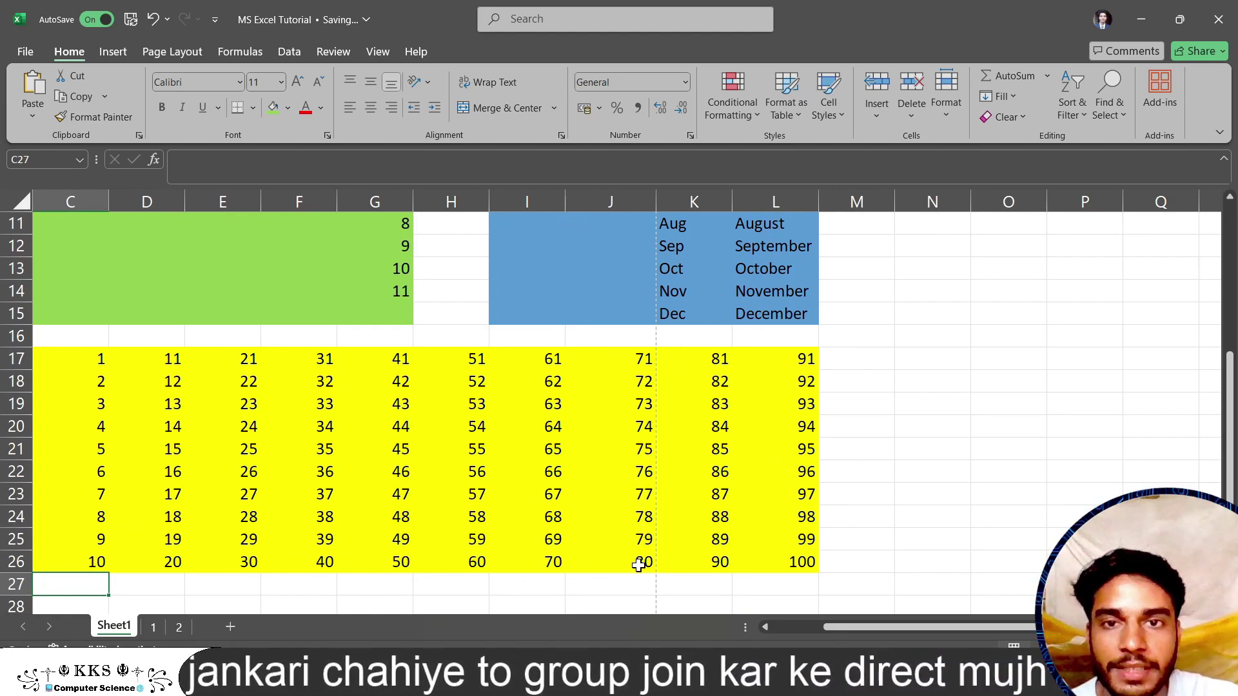
ctrl+scroll(638, 565, down, 3)
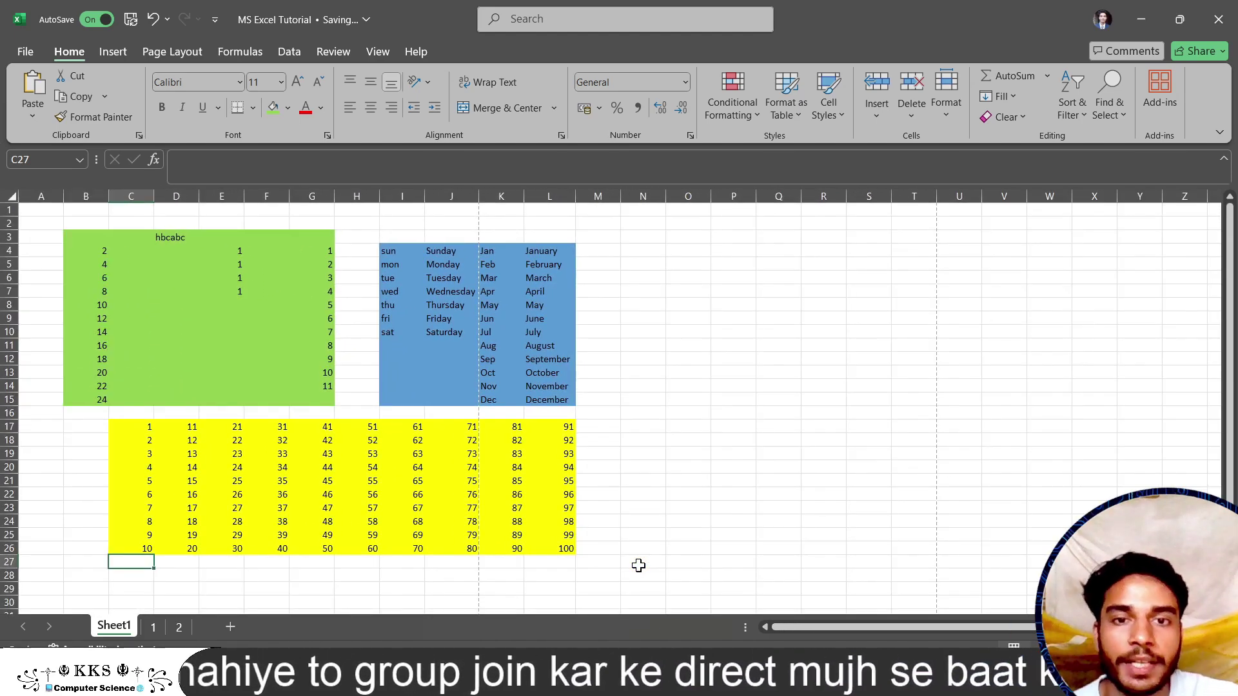
ctrl+scroll(638, 565, down, 2)
ctrl+scroll(638, 566, down, 1)
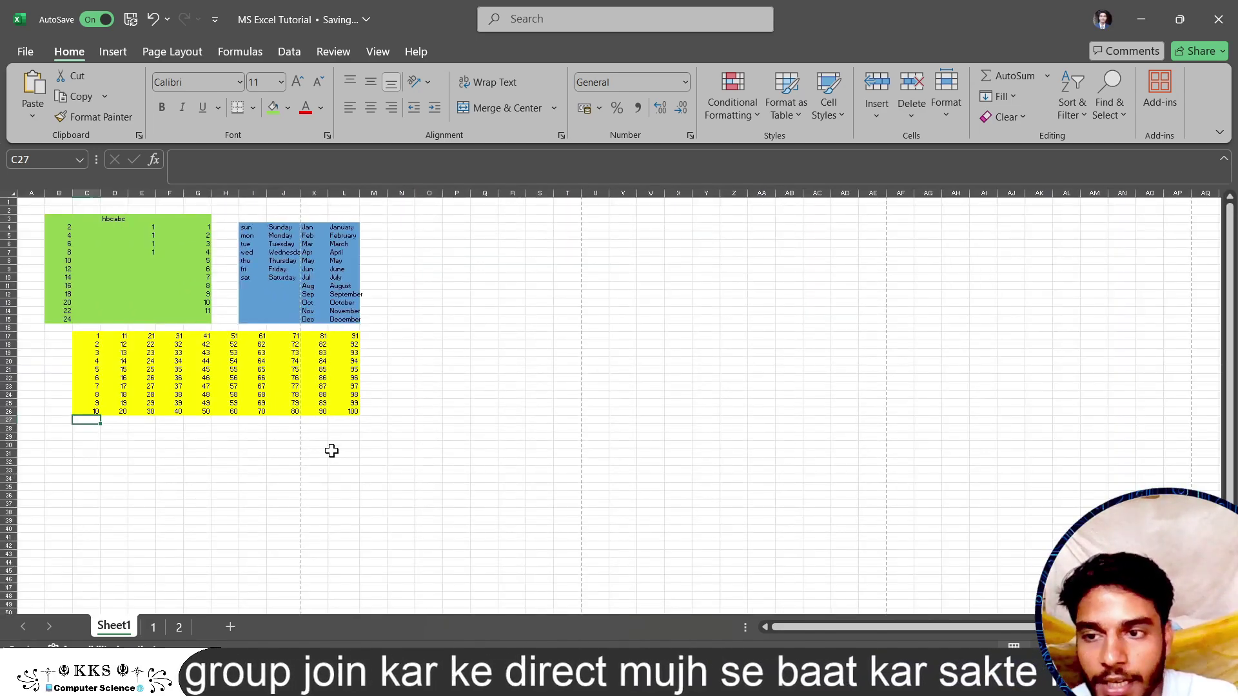
scroll(332, 451, down, 8)
scroll(332, 451, down, 4)
scroll(332, 450, up, 12)
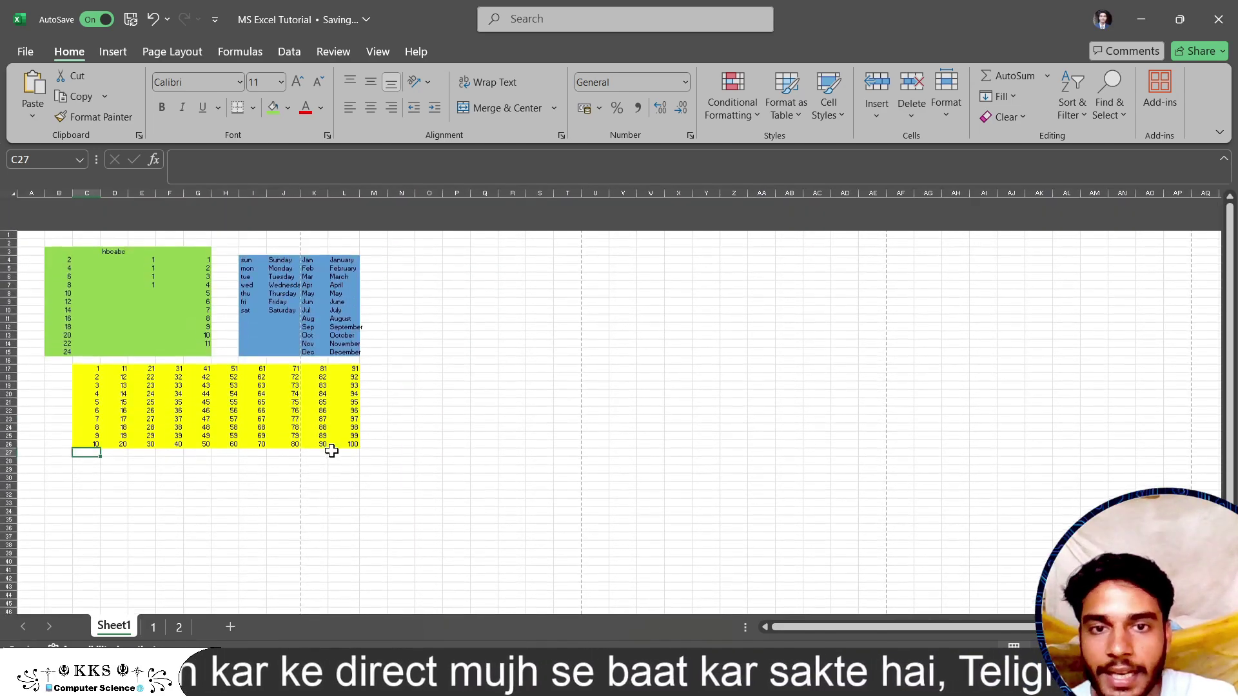
ctrl+scroll(167, 391, up, 2)
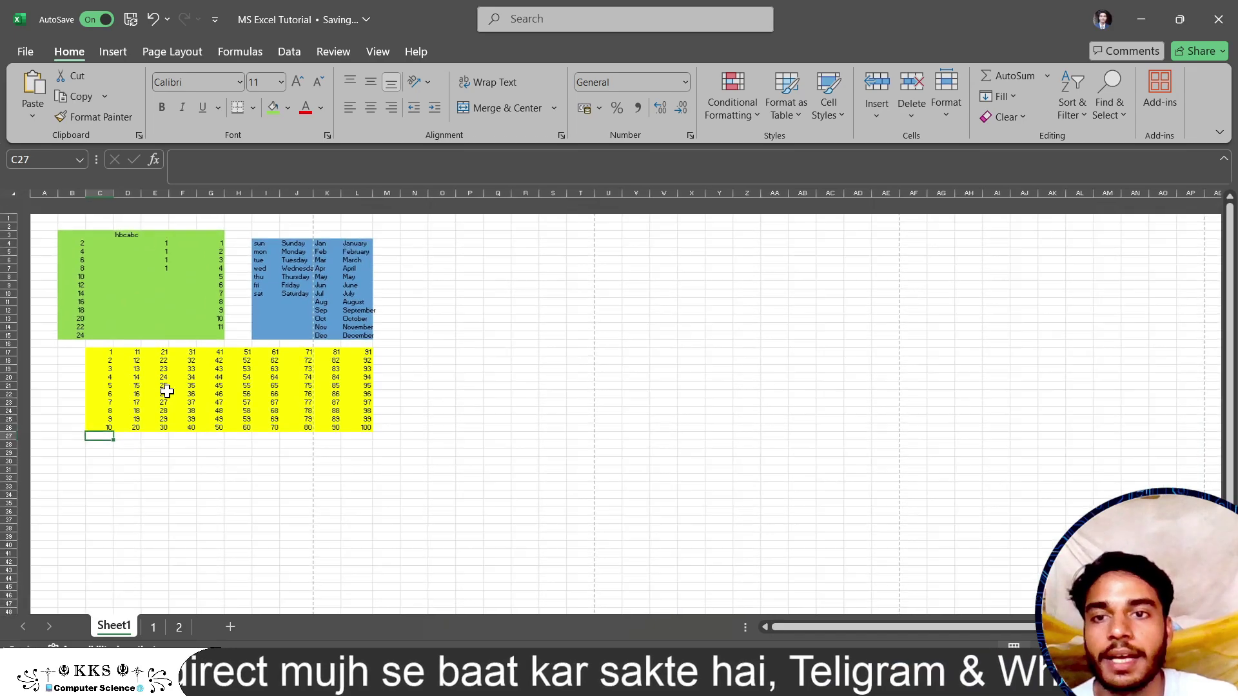
ctrl+scroll(167, 391, up, 2)
ctrl+scroll(167, 391, up, 2)
ctrl+scroll(166, 391, up, 2)
scroll(167, 392, up, 3)
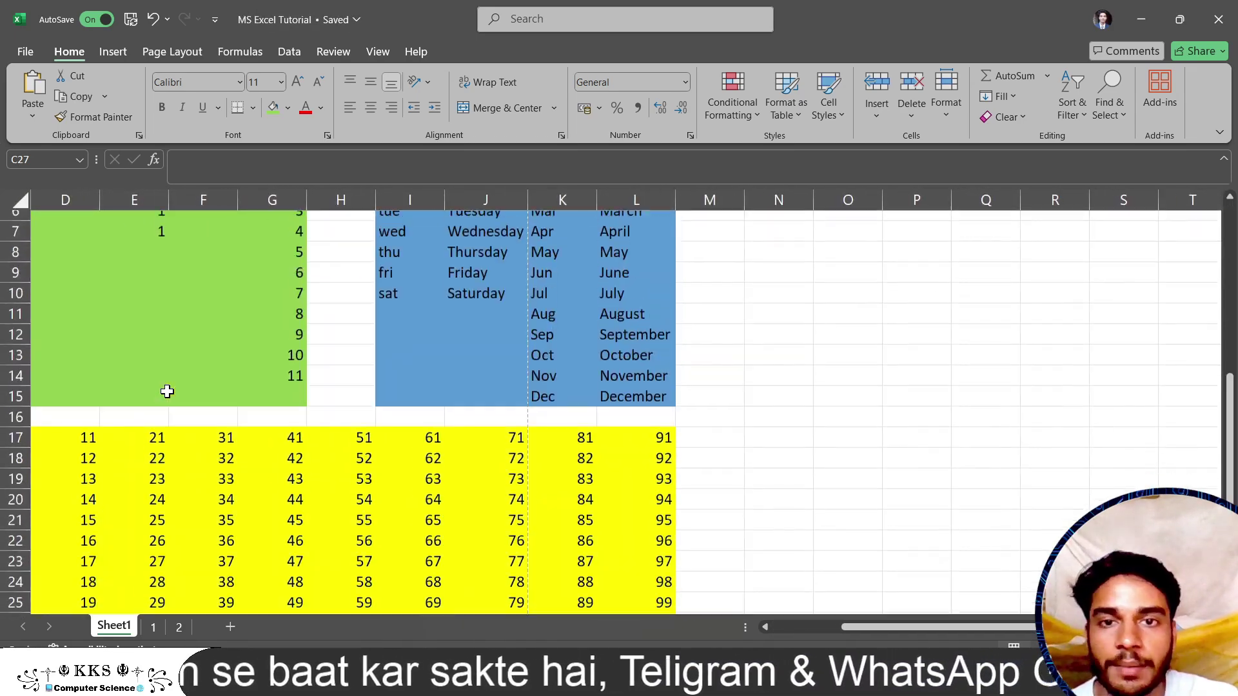
scroll(167, 391, up, 1)
scroll(491, 331, up, 1)
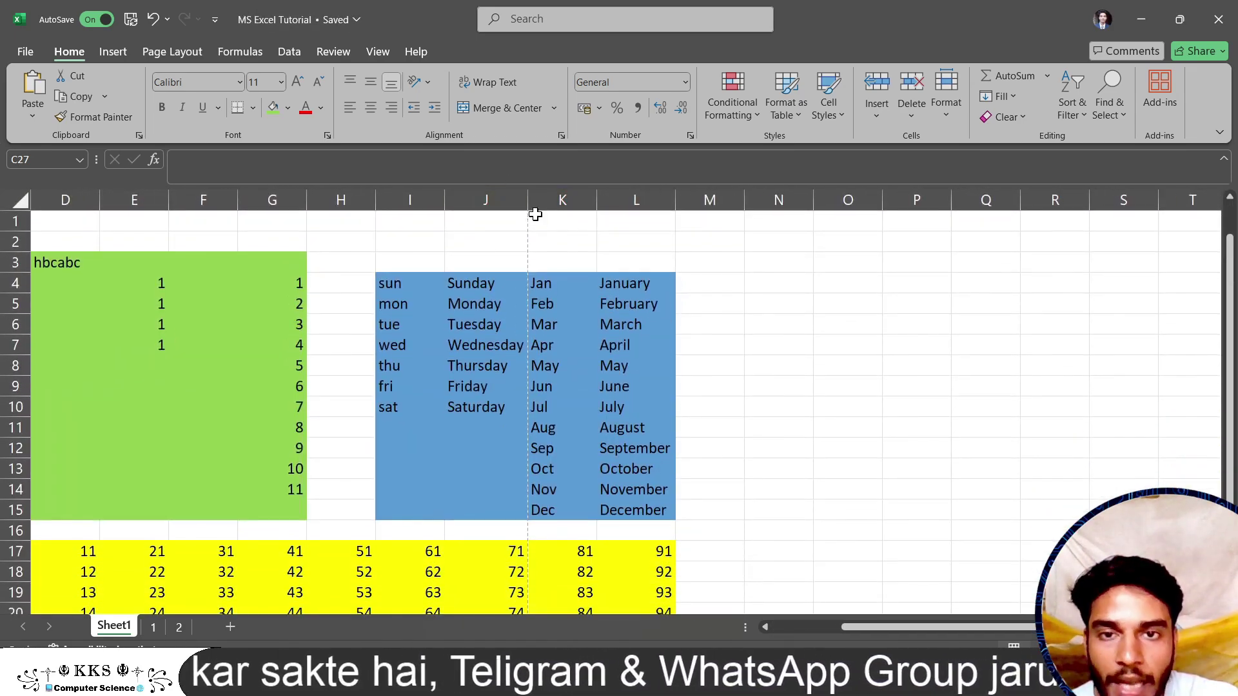
scroll(528, 462, down, 5)
scroll(528, 462, down, 3)
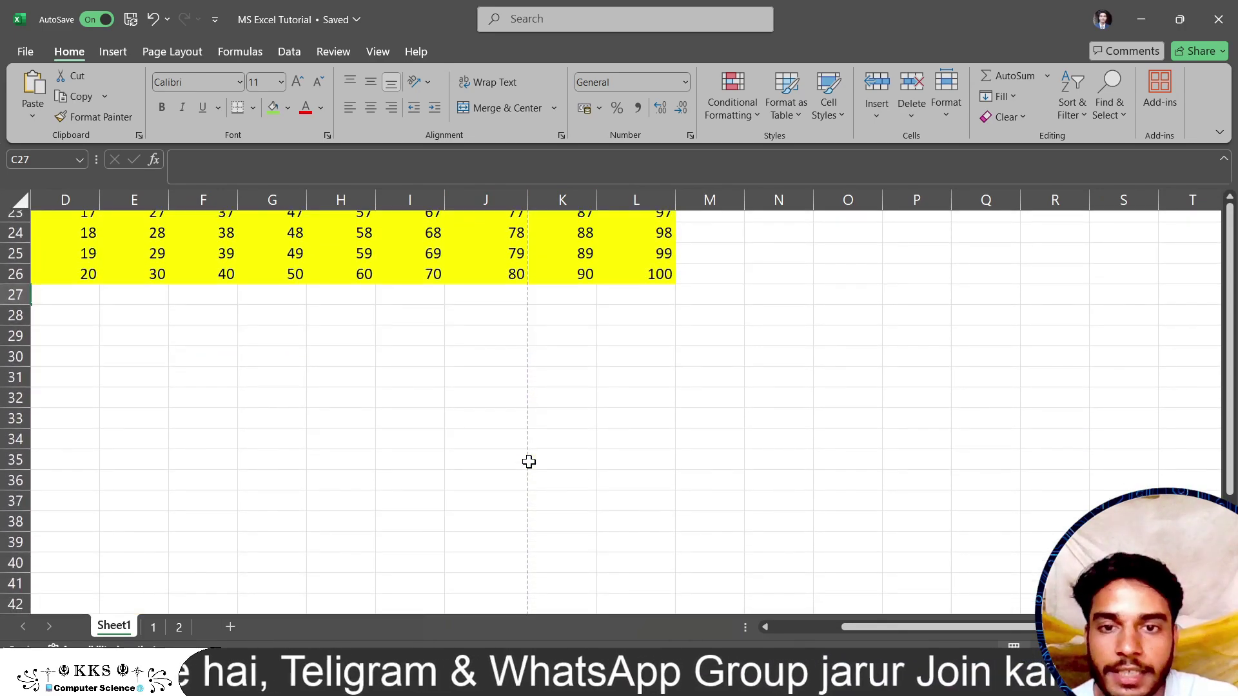
ctrl+scroll(528, 462, down, 2)
scroll(528, 461, up, 5)
ctrl+scroll(529, 462, down, 3)
ctrl+scroll(528, 462, down, 2)
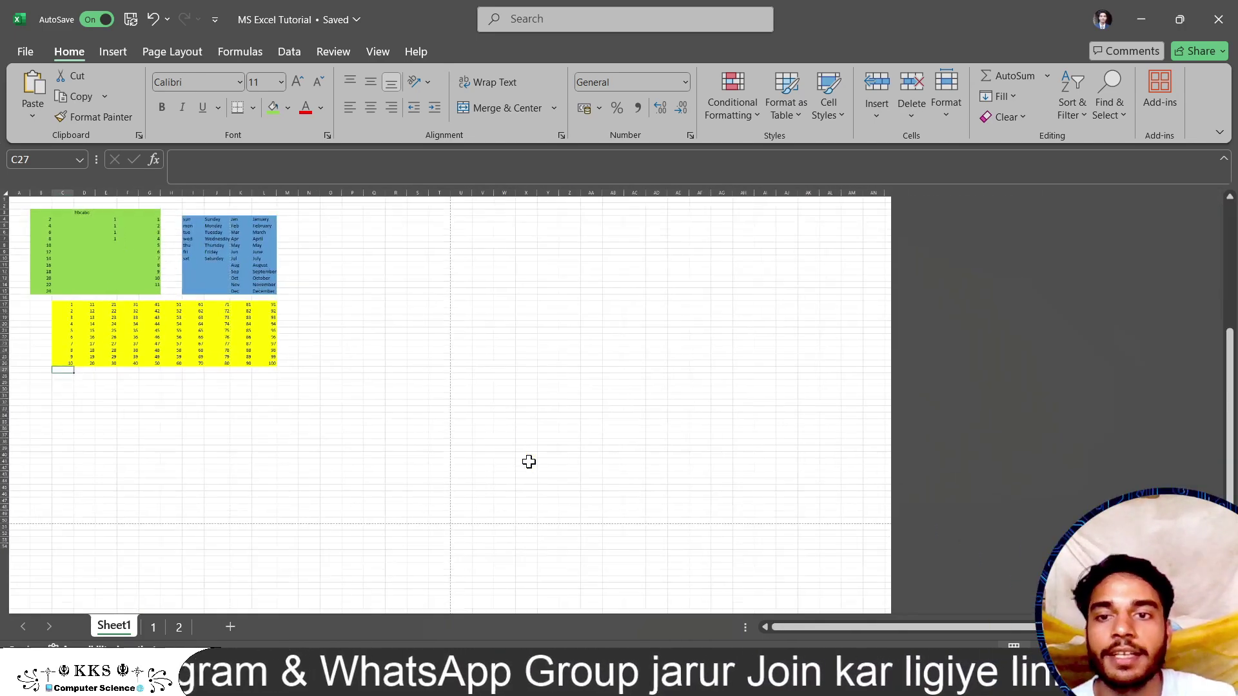
ctrl+scroll(385, 384, up, 5)
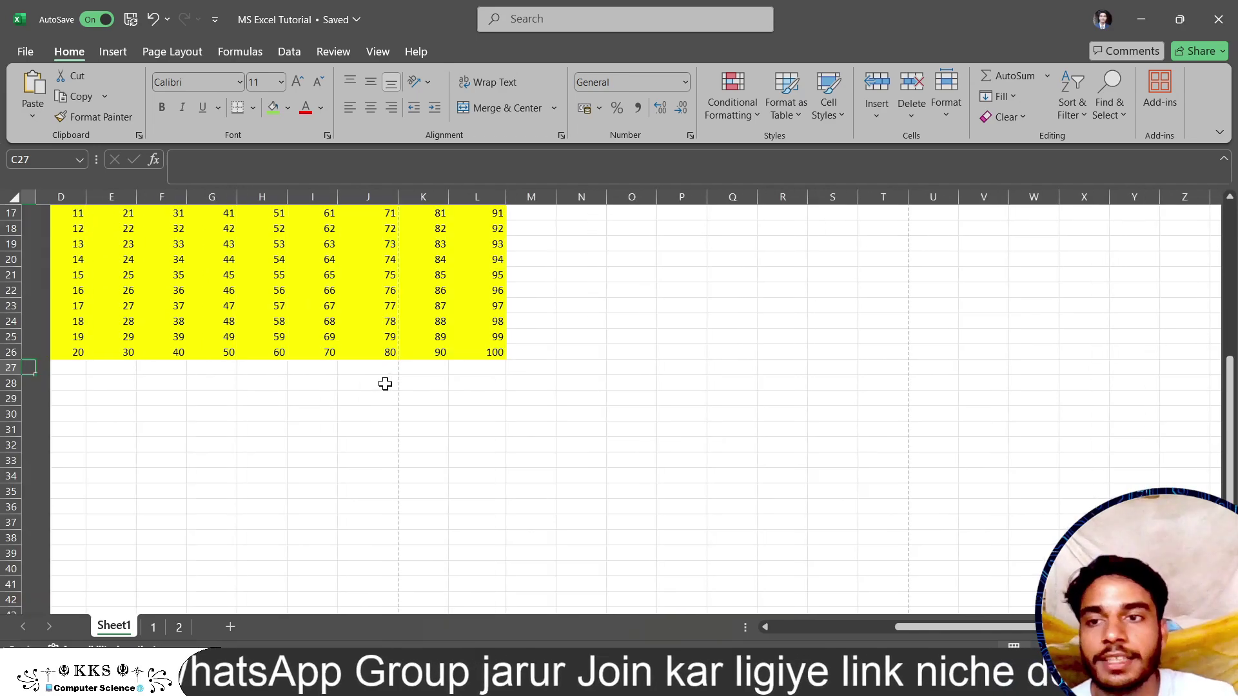
scroll(386, 384, up, 3)
scroll(386, 384, up, 3)
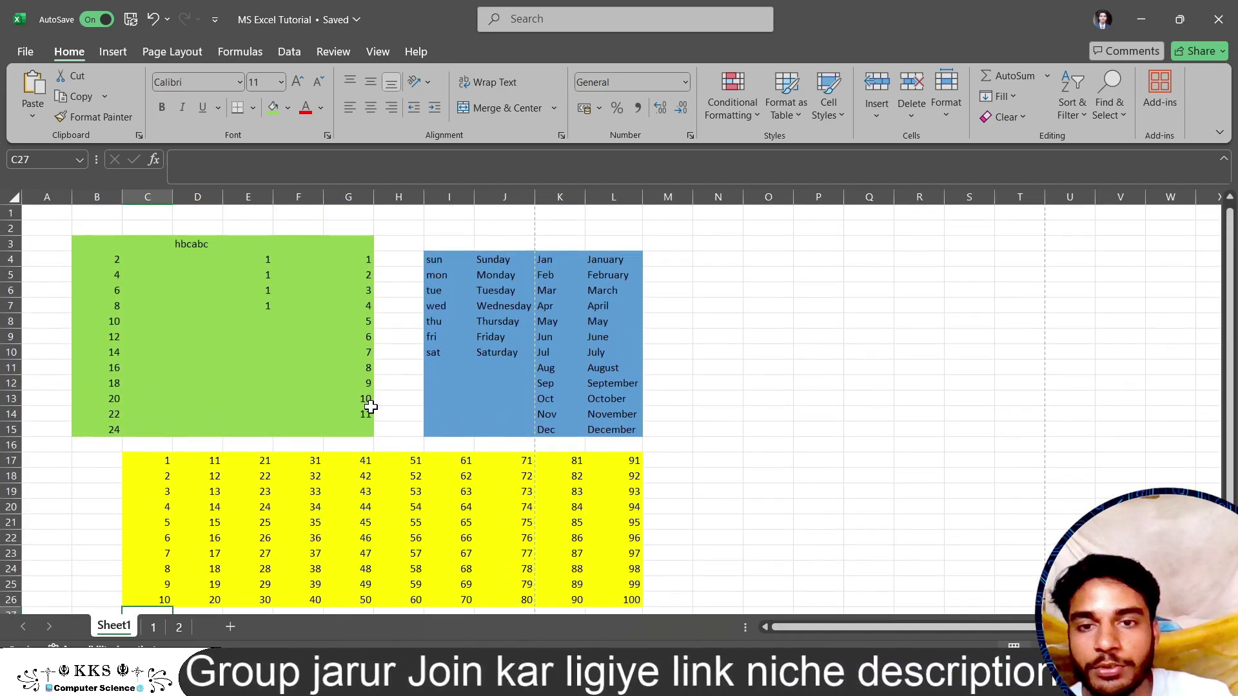
scroll(367, 403, down, 2)
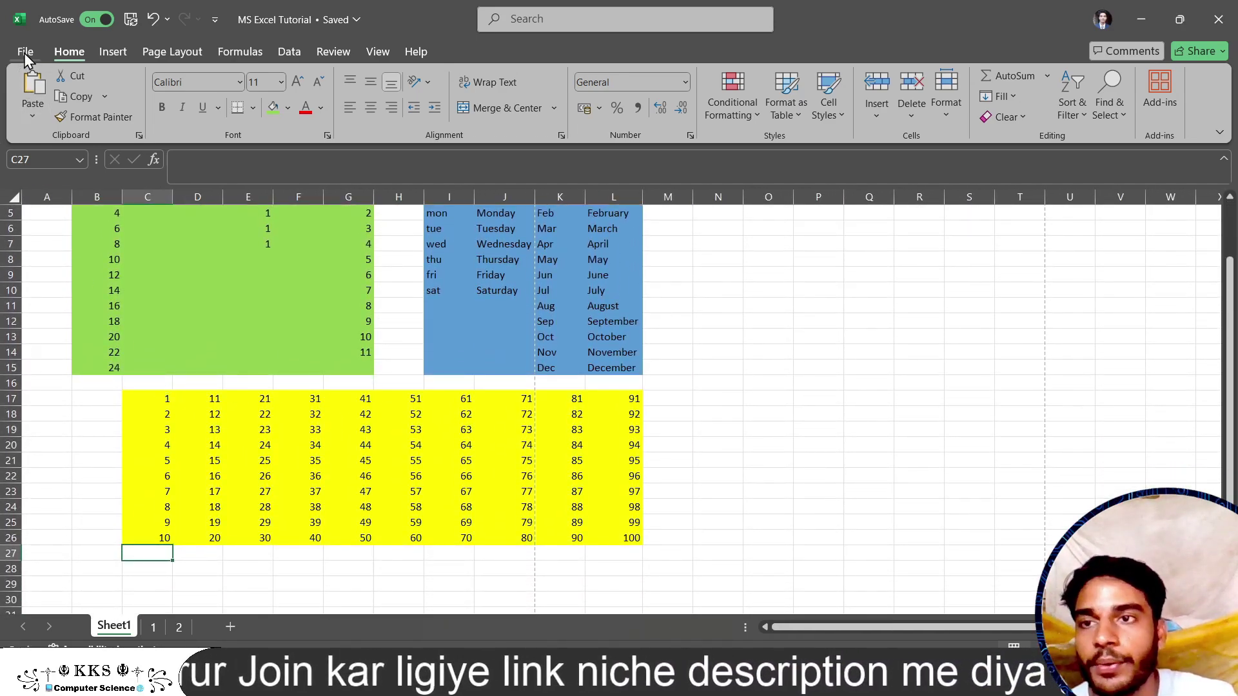
click(24, 53)
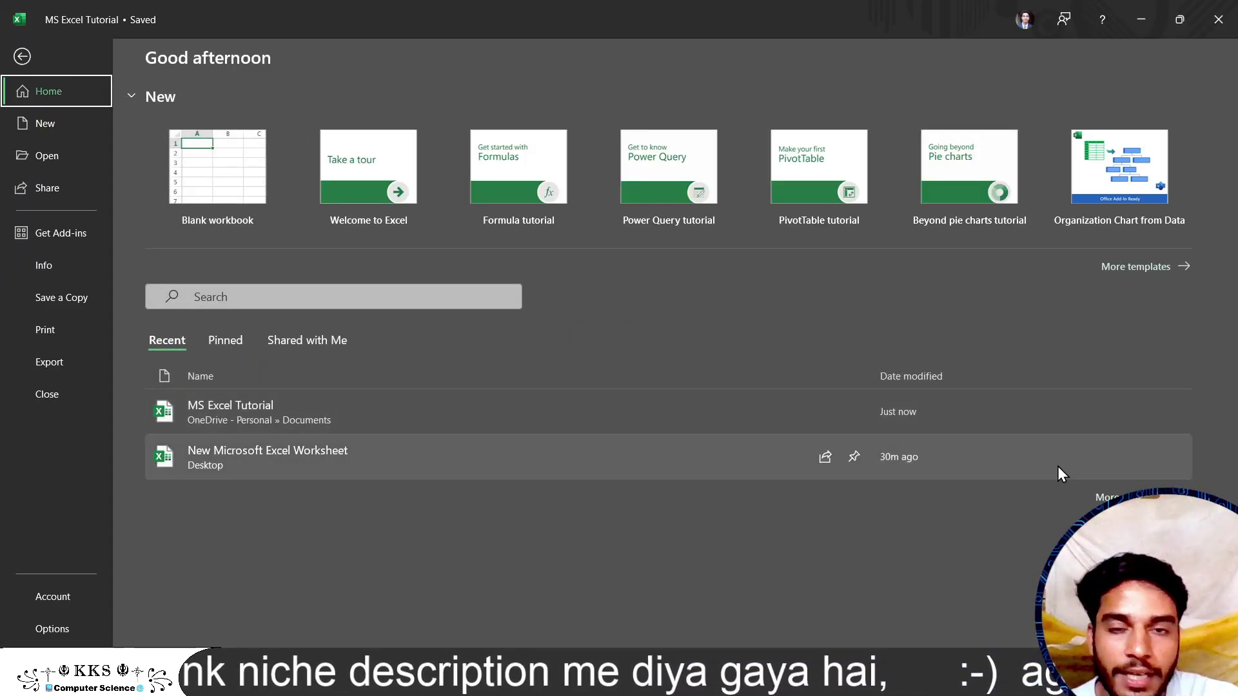
click(22, 58)
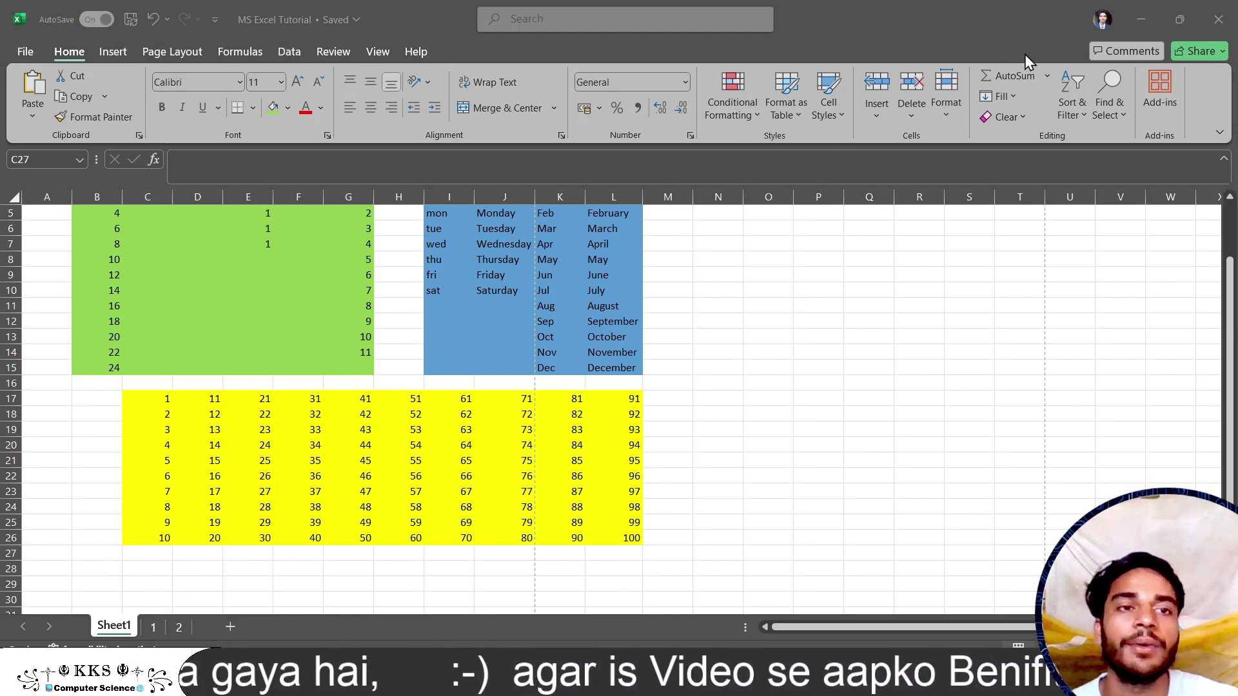
click(1109, 36)
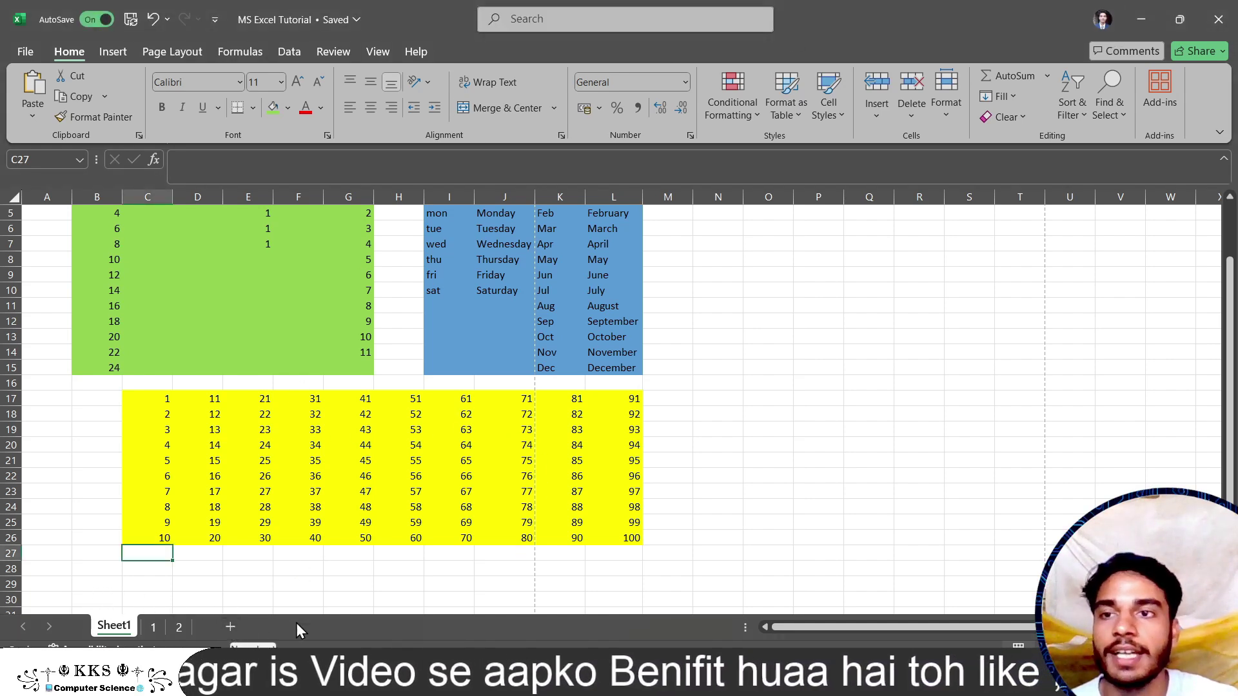
click(227, 627)
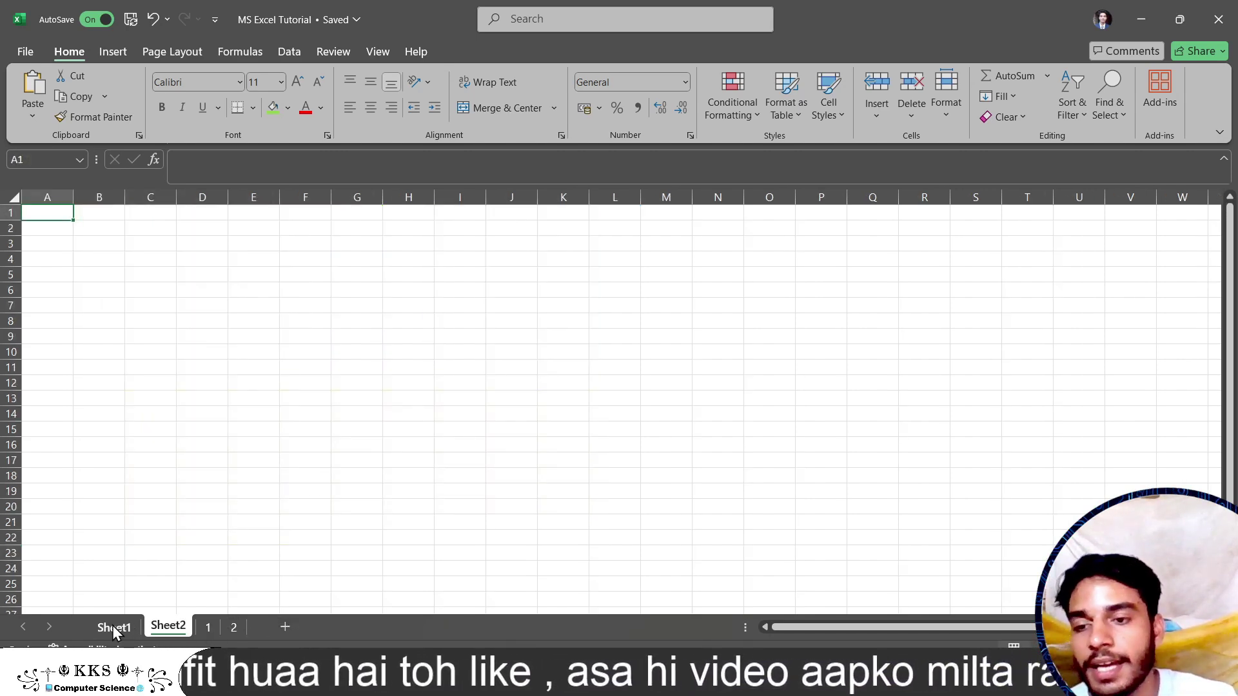
right_click(165, 626)
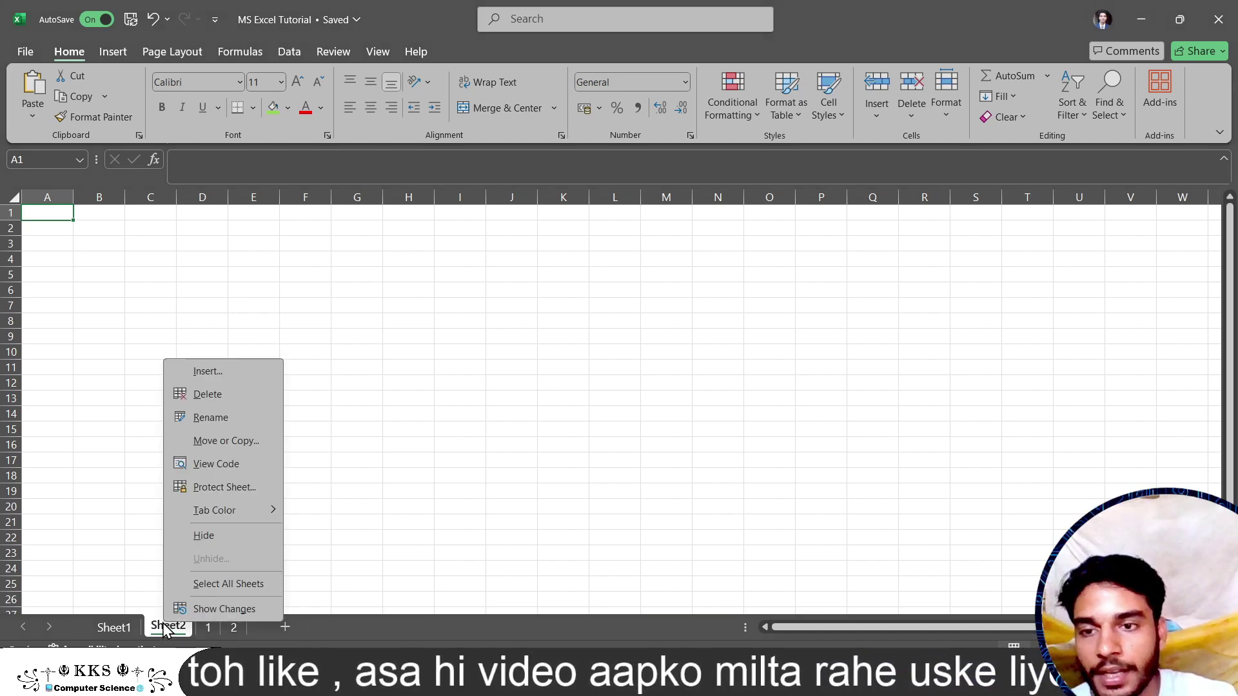
click(223, 396)
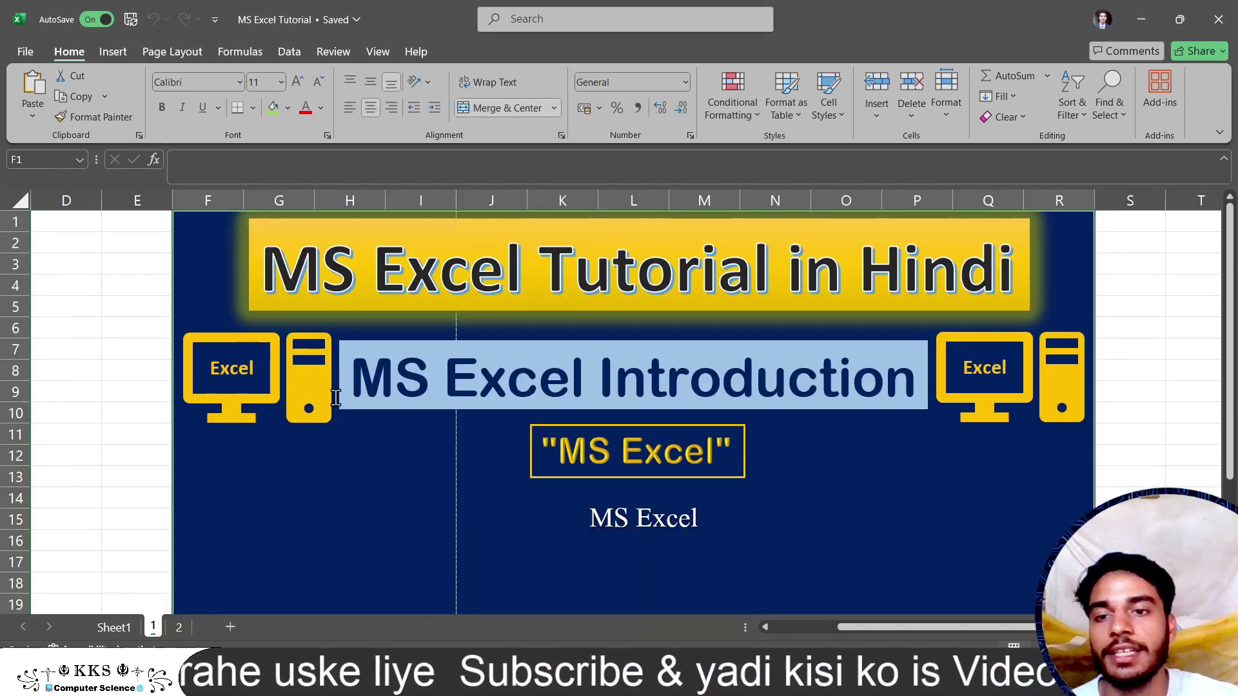
click(112, 627)
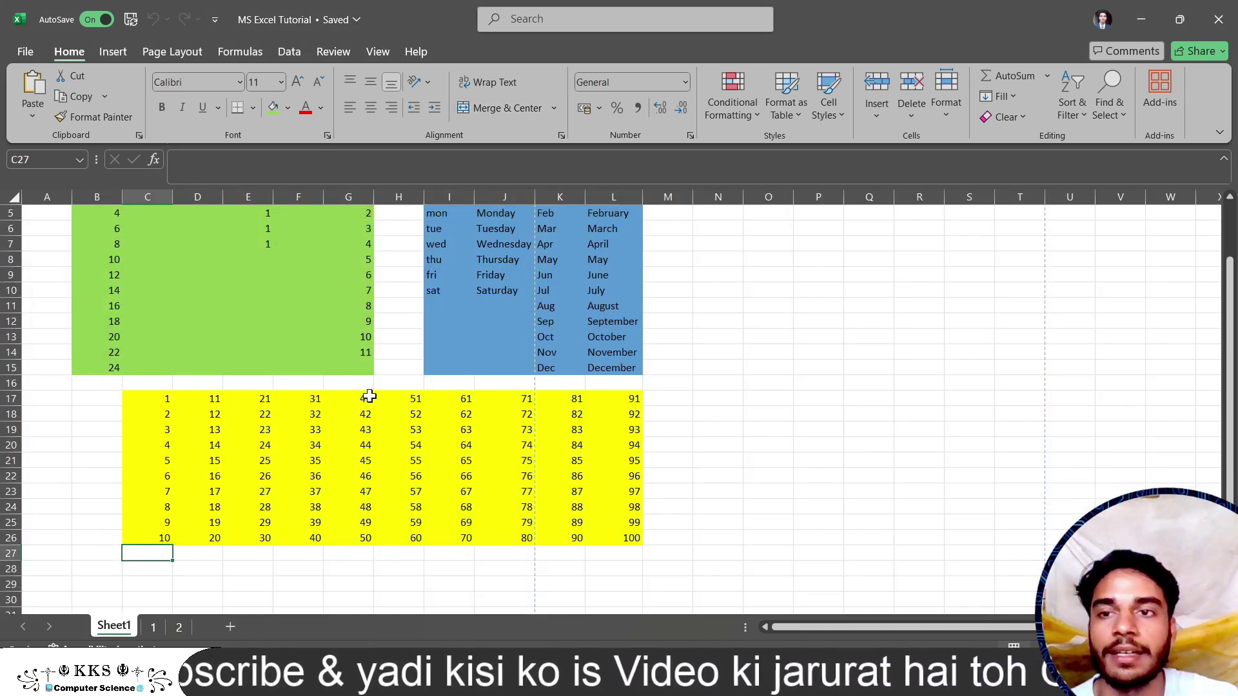
Change the print range from Print Selection to Print Active Sheets
click(24, 50)
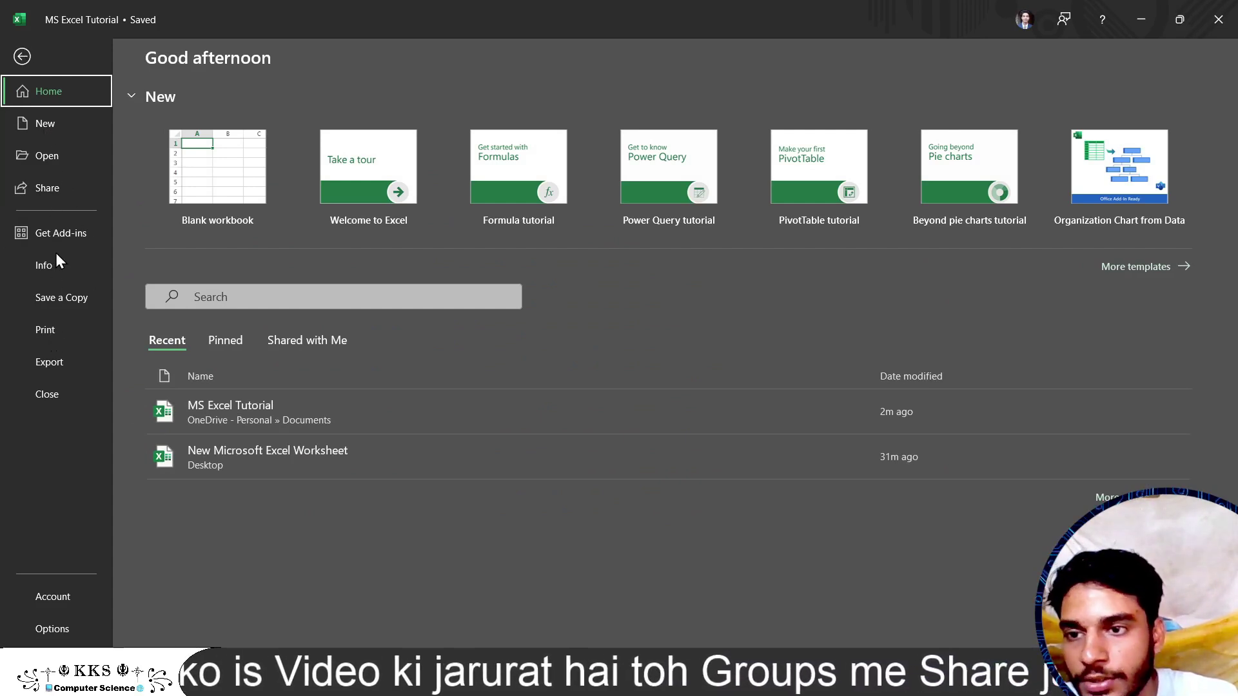
click(60, 329)
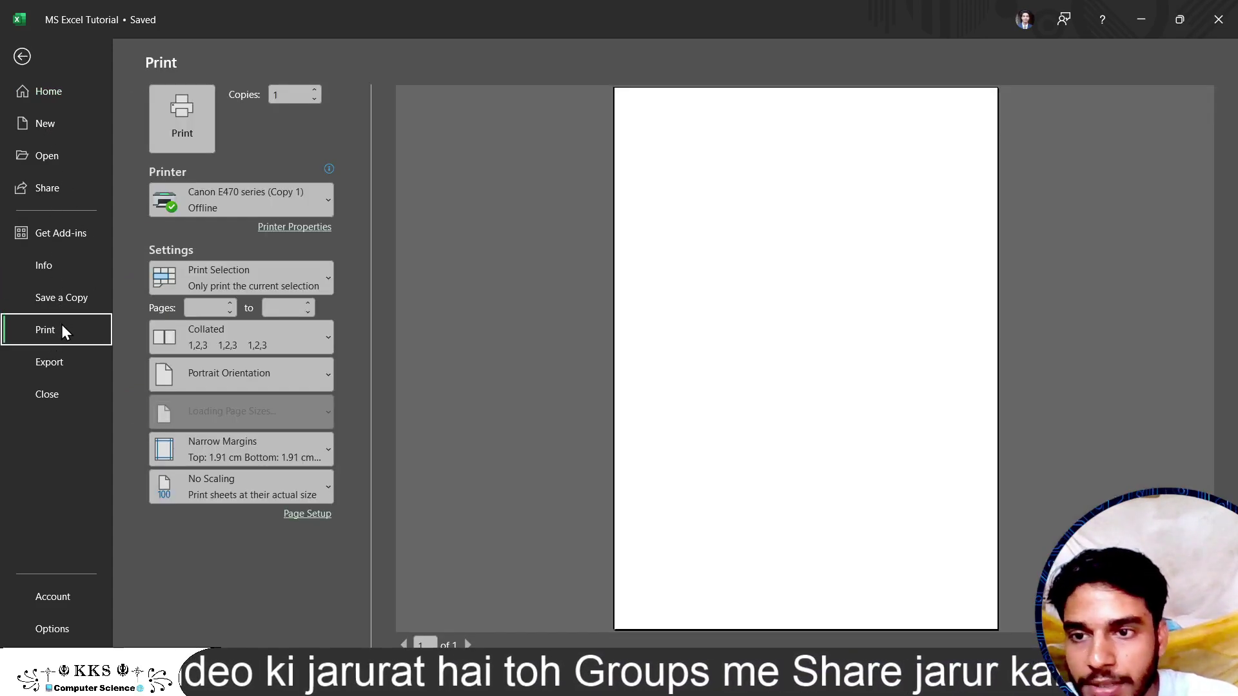
click(323, 275)
click(262, 313)
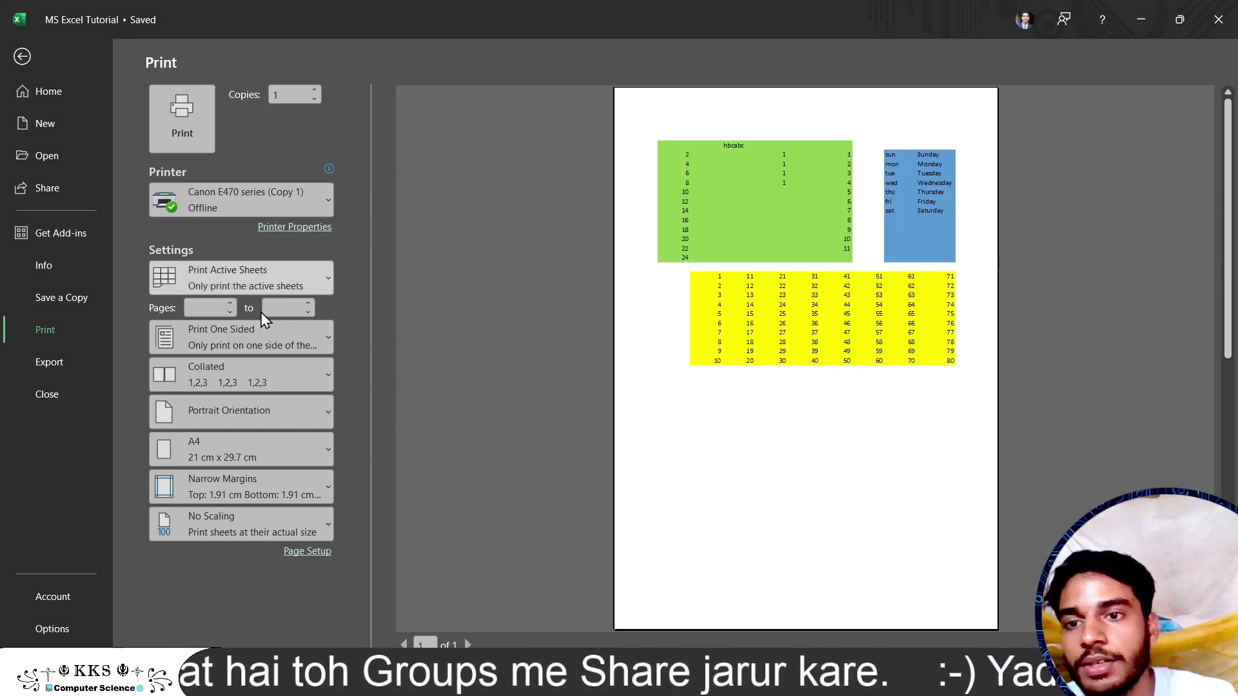
Return to Sheet1 and scroll through the three colored tables
click(21, 57)
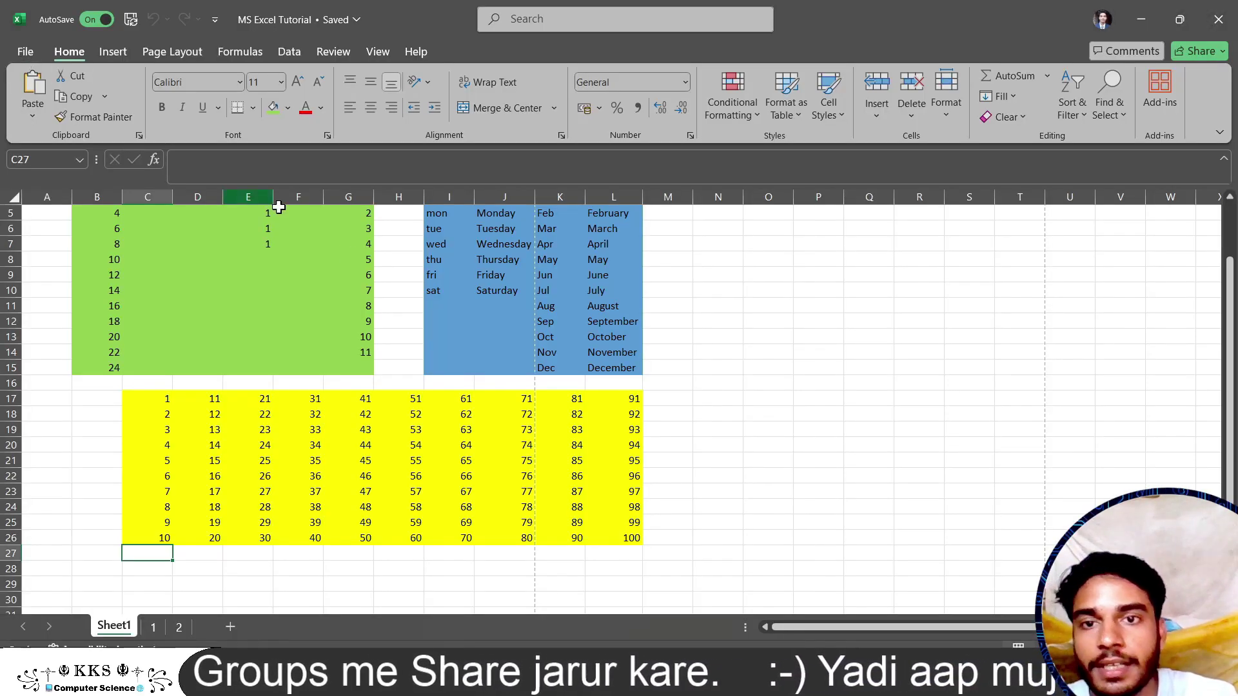
scroll(800, 438, down, 3)
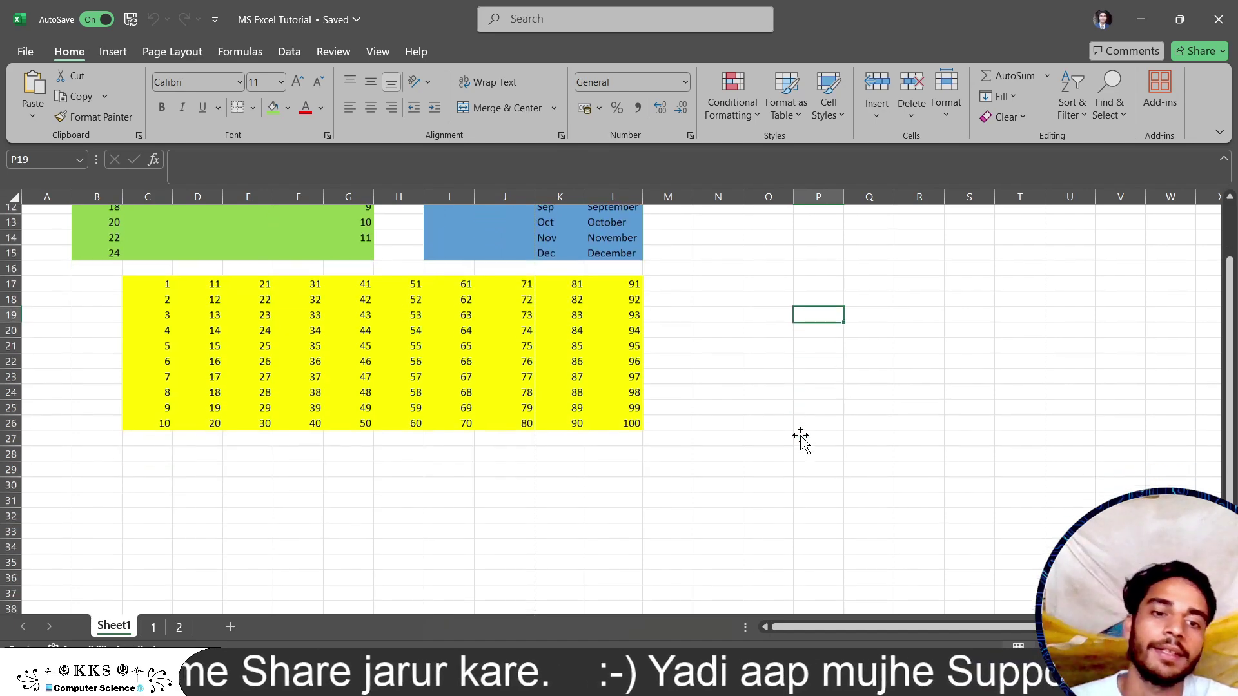
scroll(800, 439, down, 3)
scroll(800, 439, down, 1)
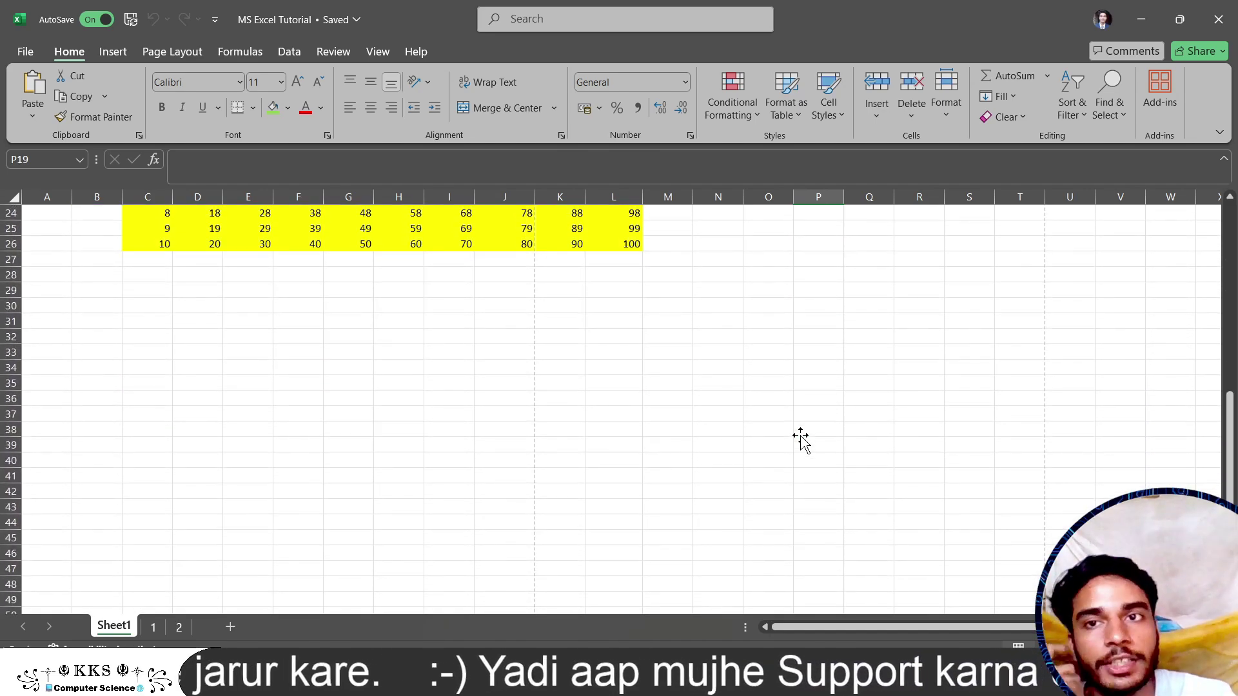
scroll(800, 438, up, 5)
scroll(800, 438, up, 3)
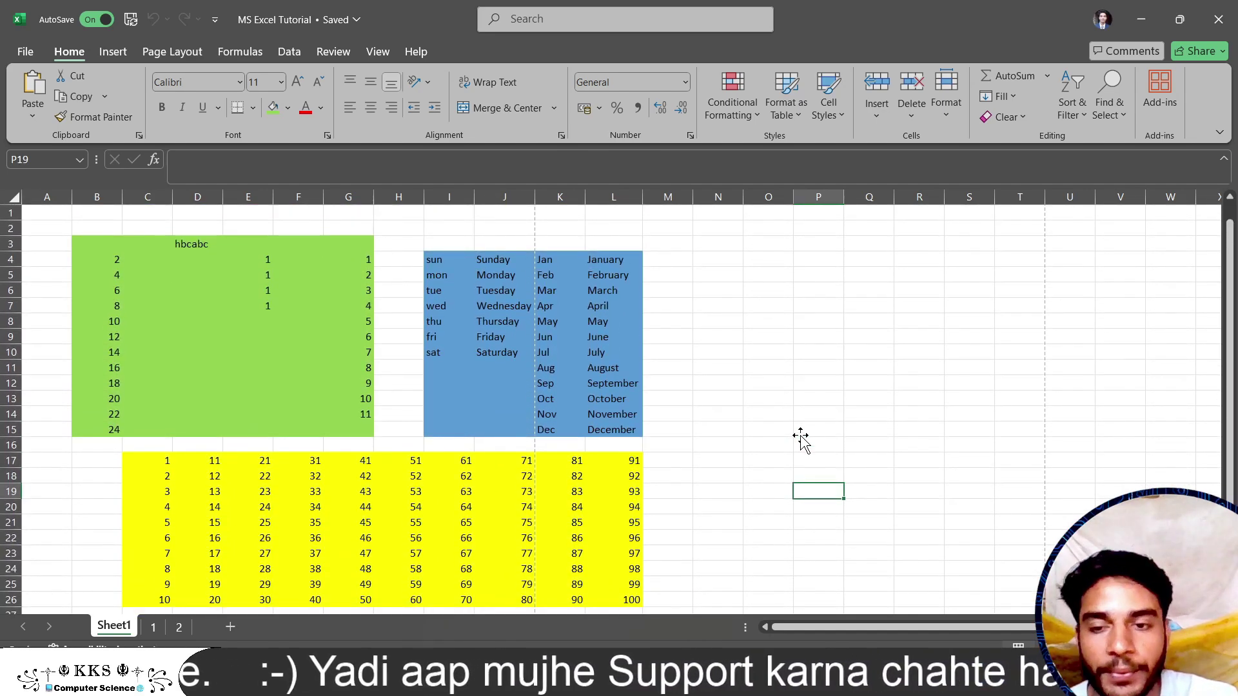